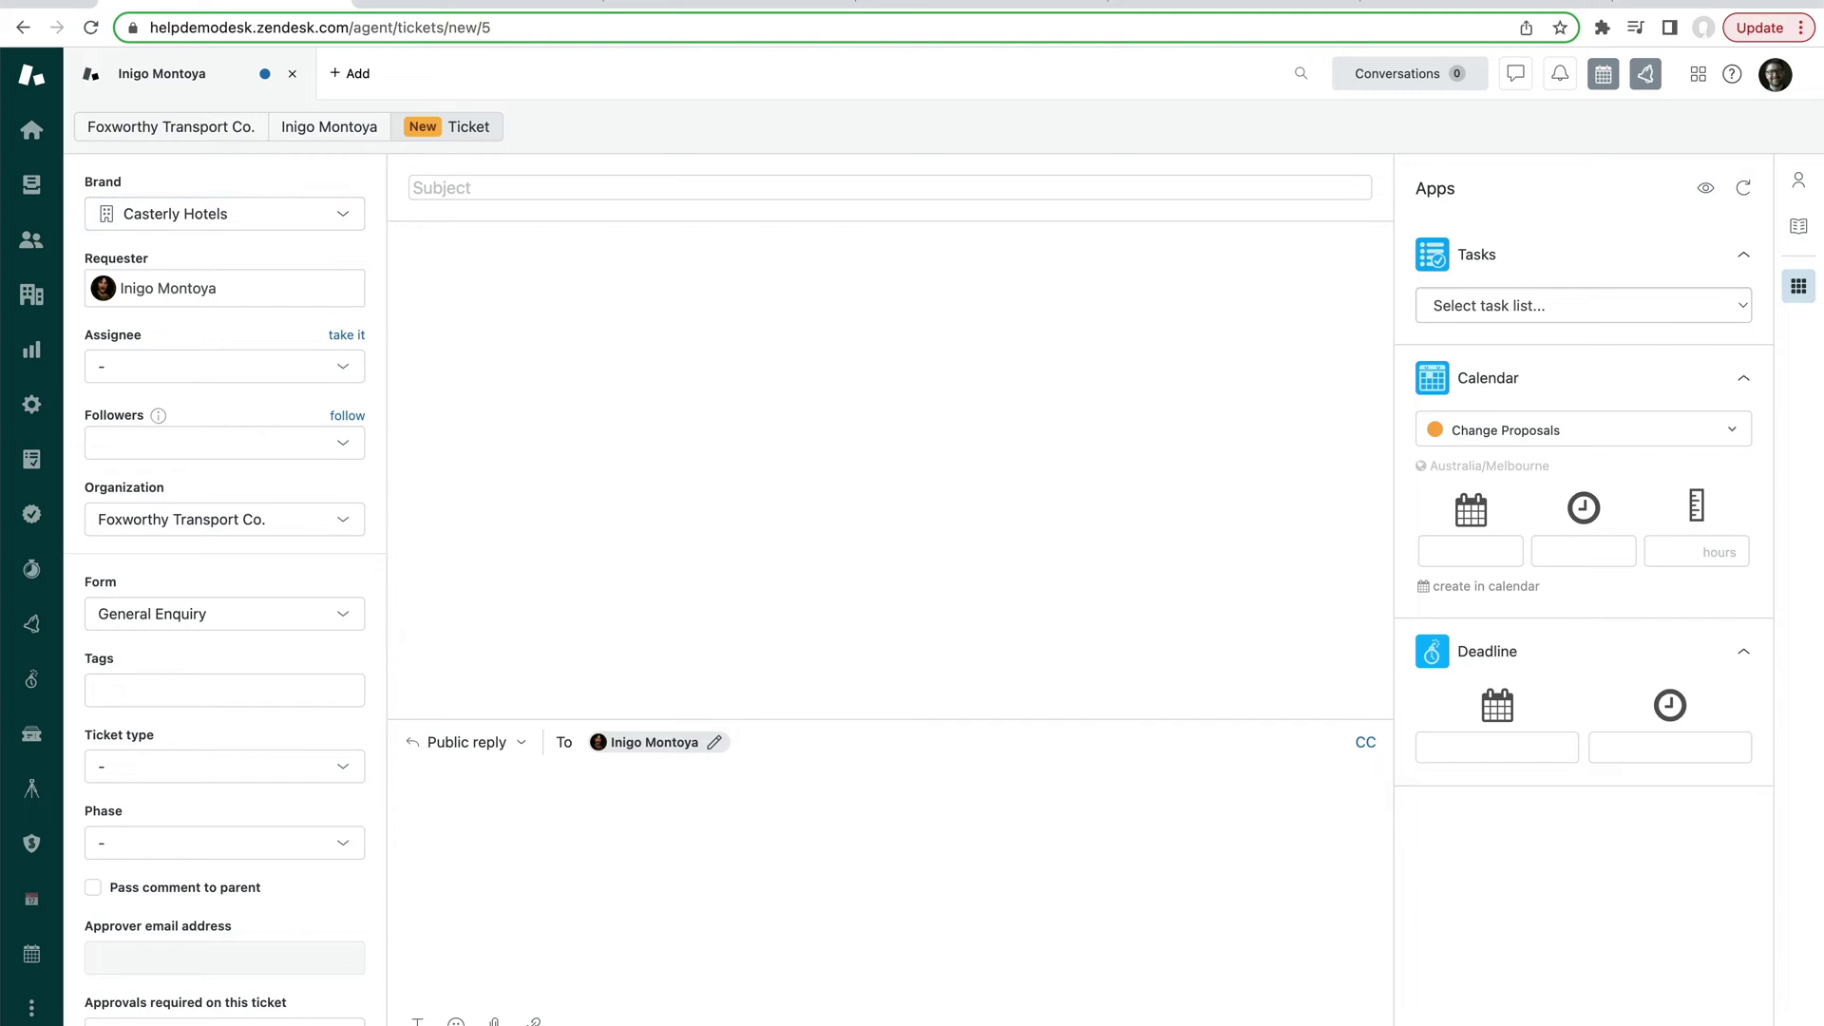
- Apply the 'Software deploy for bug fix XYZ' macro and submit the ticket as Open
click(171, 1022)
click(379, 770)
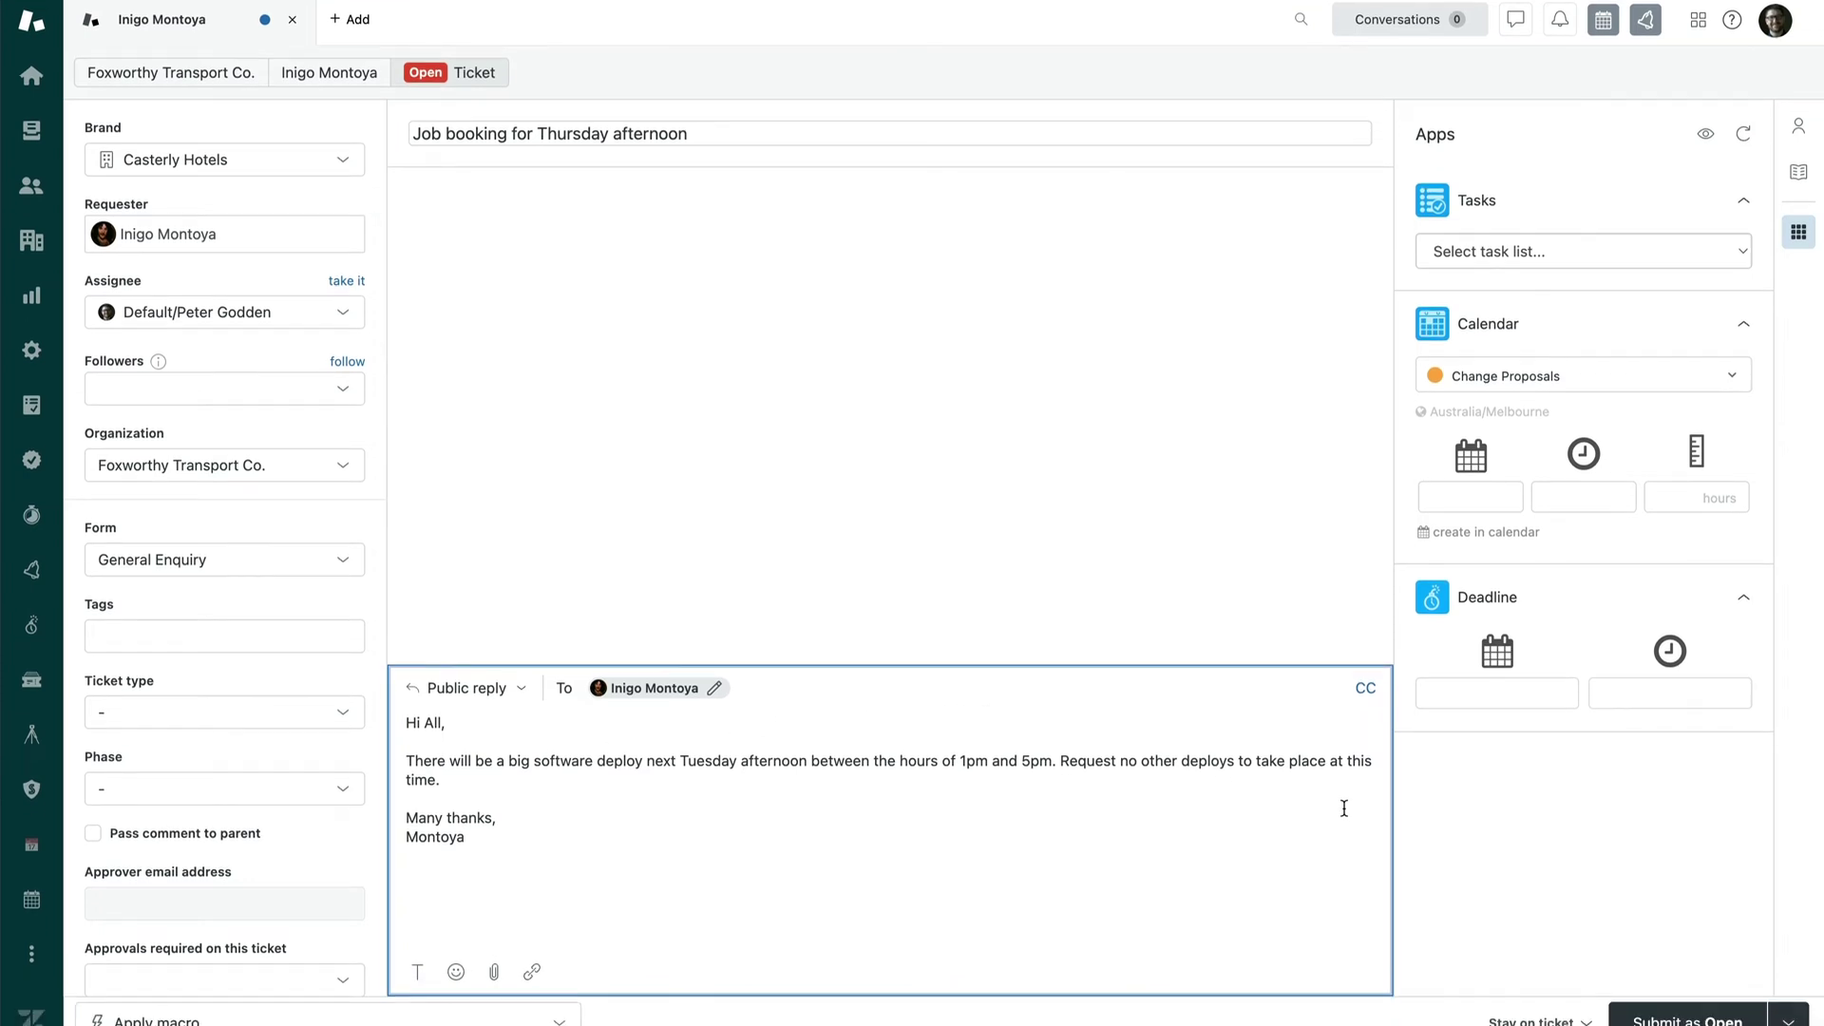
click(1730, 1005)
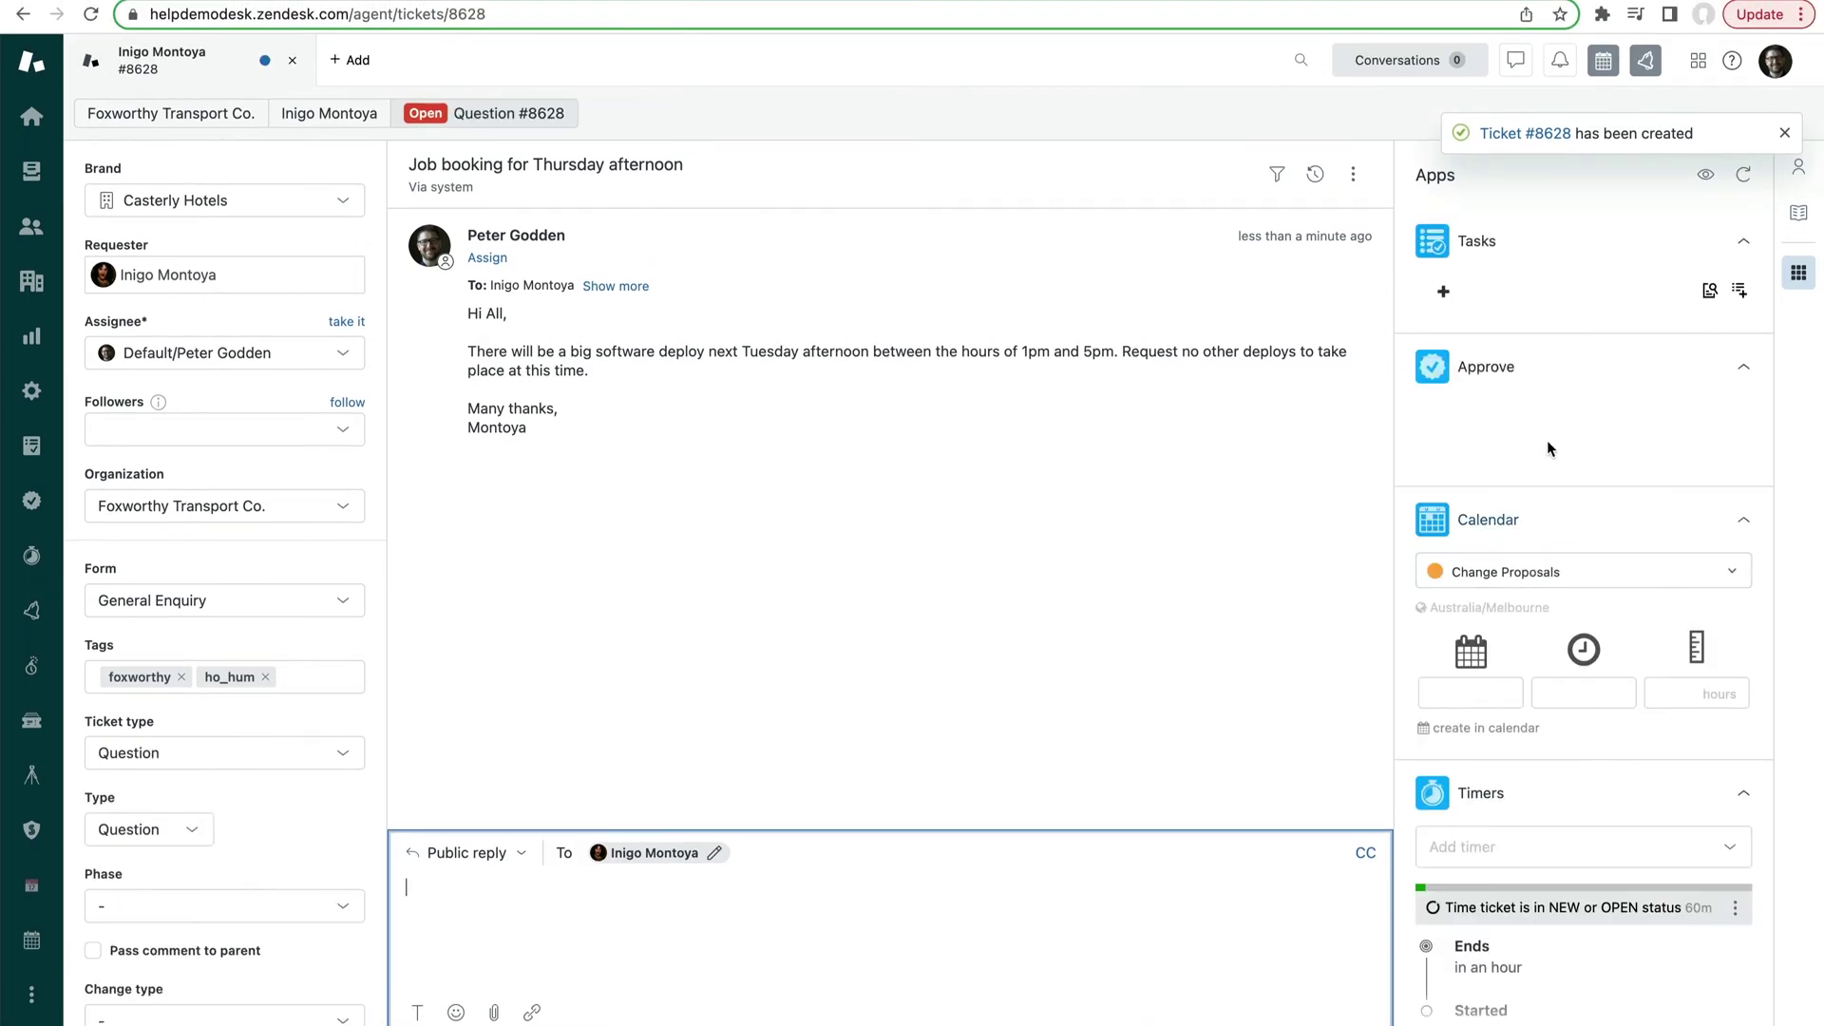
- Scroll to the Timers app on ticket #8628 and review the addable timers without adding one
scroll(1632, 556, down, 4)
scroll(1634, 556, down, 2)
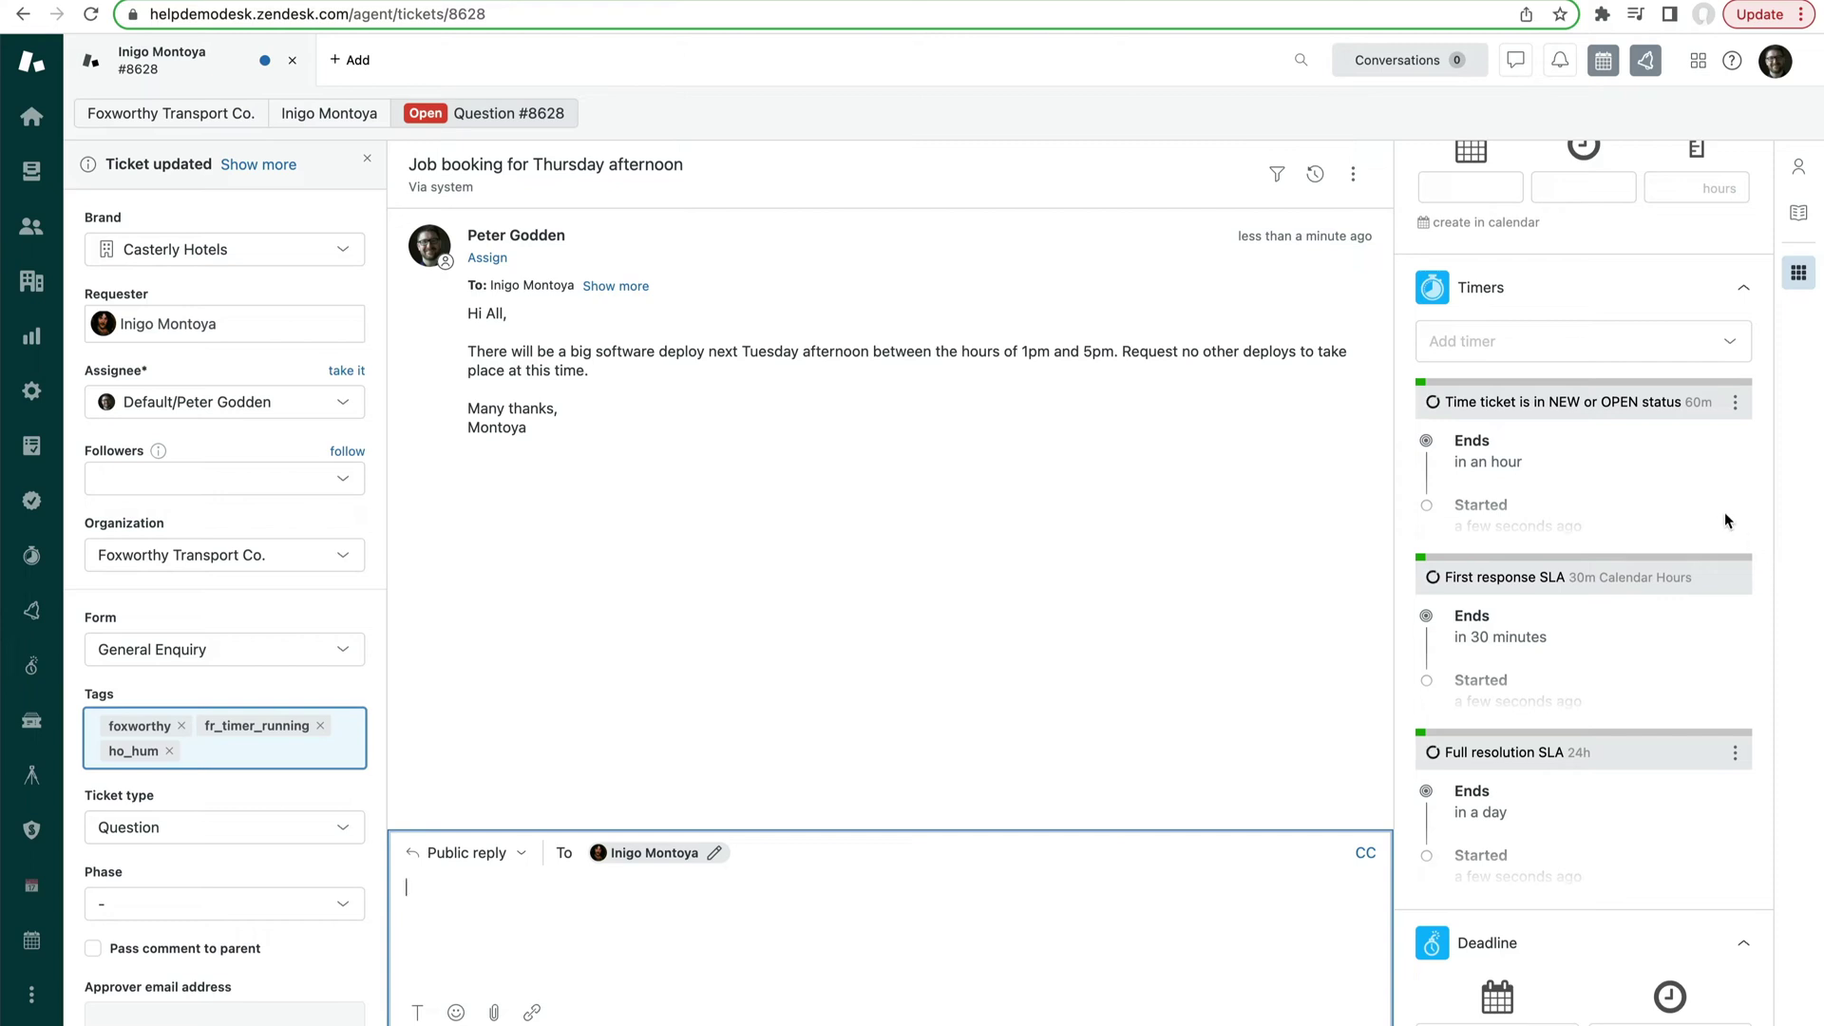
click(1736, 343)
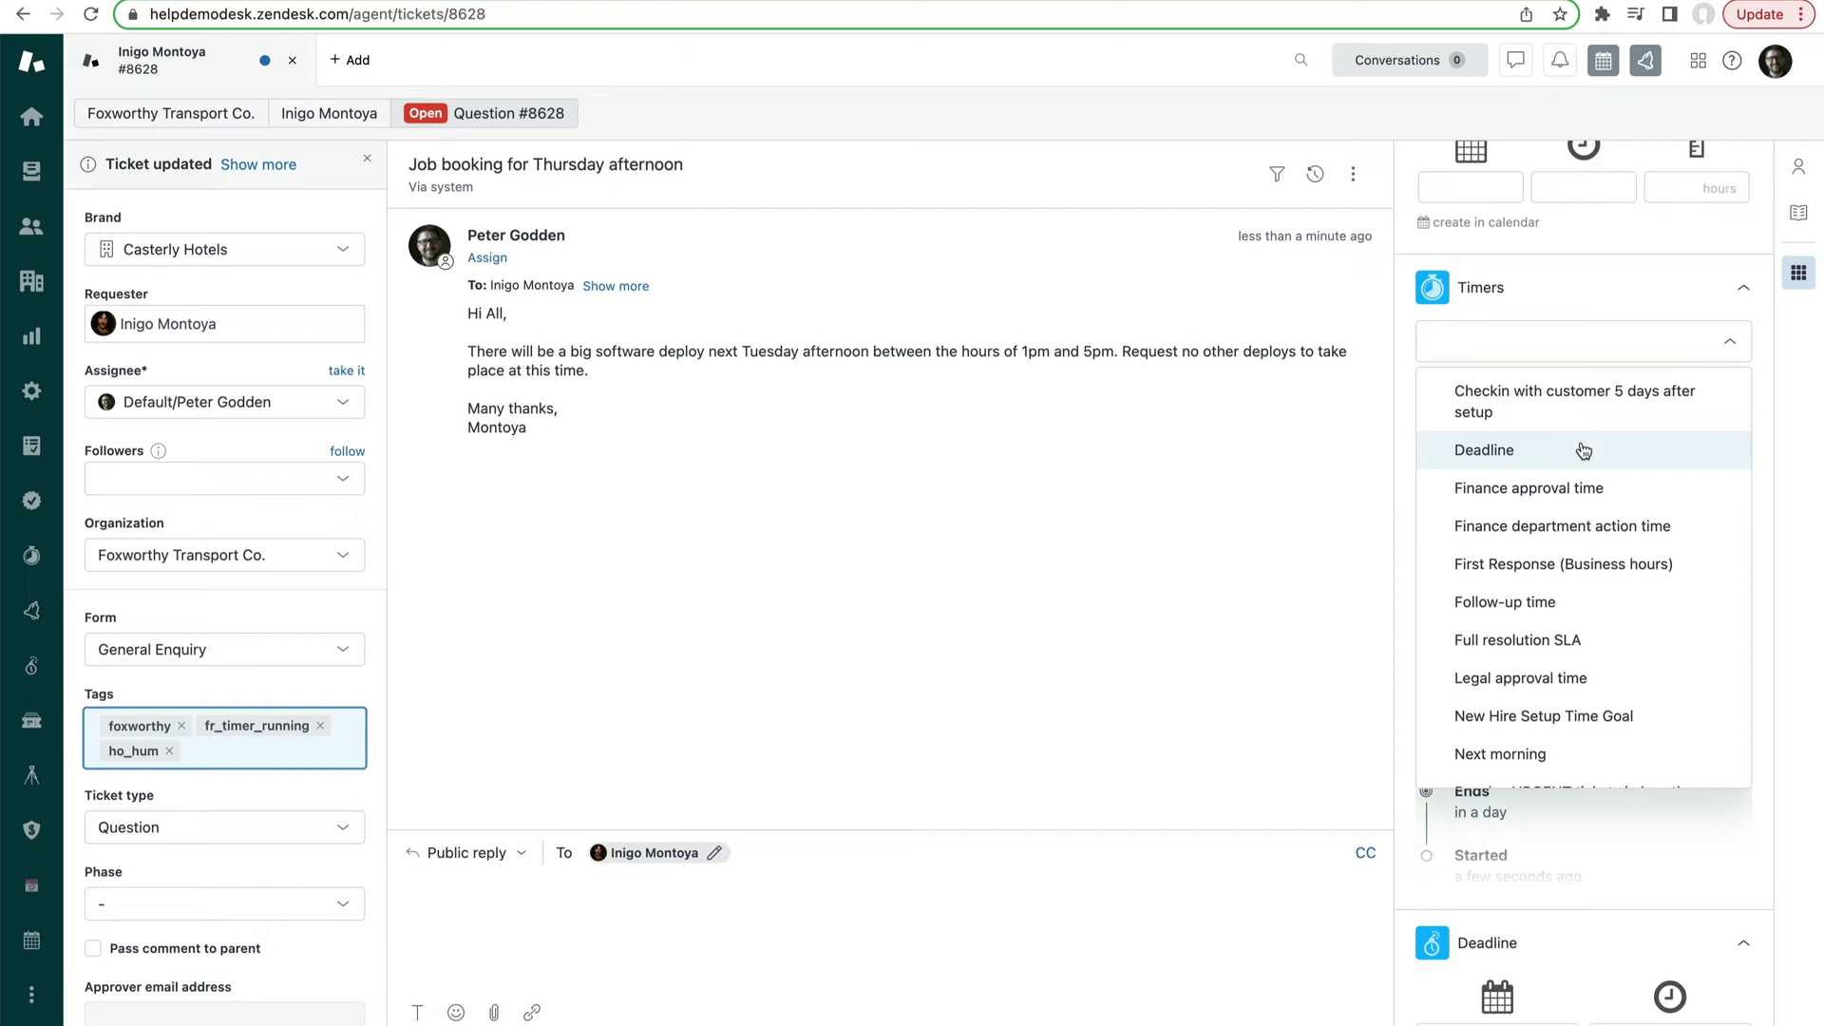
click(1730, 343)
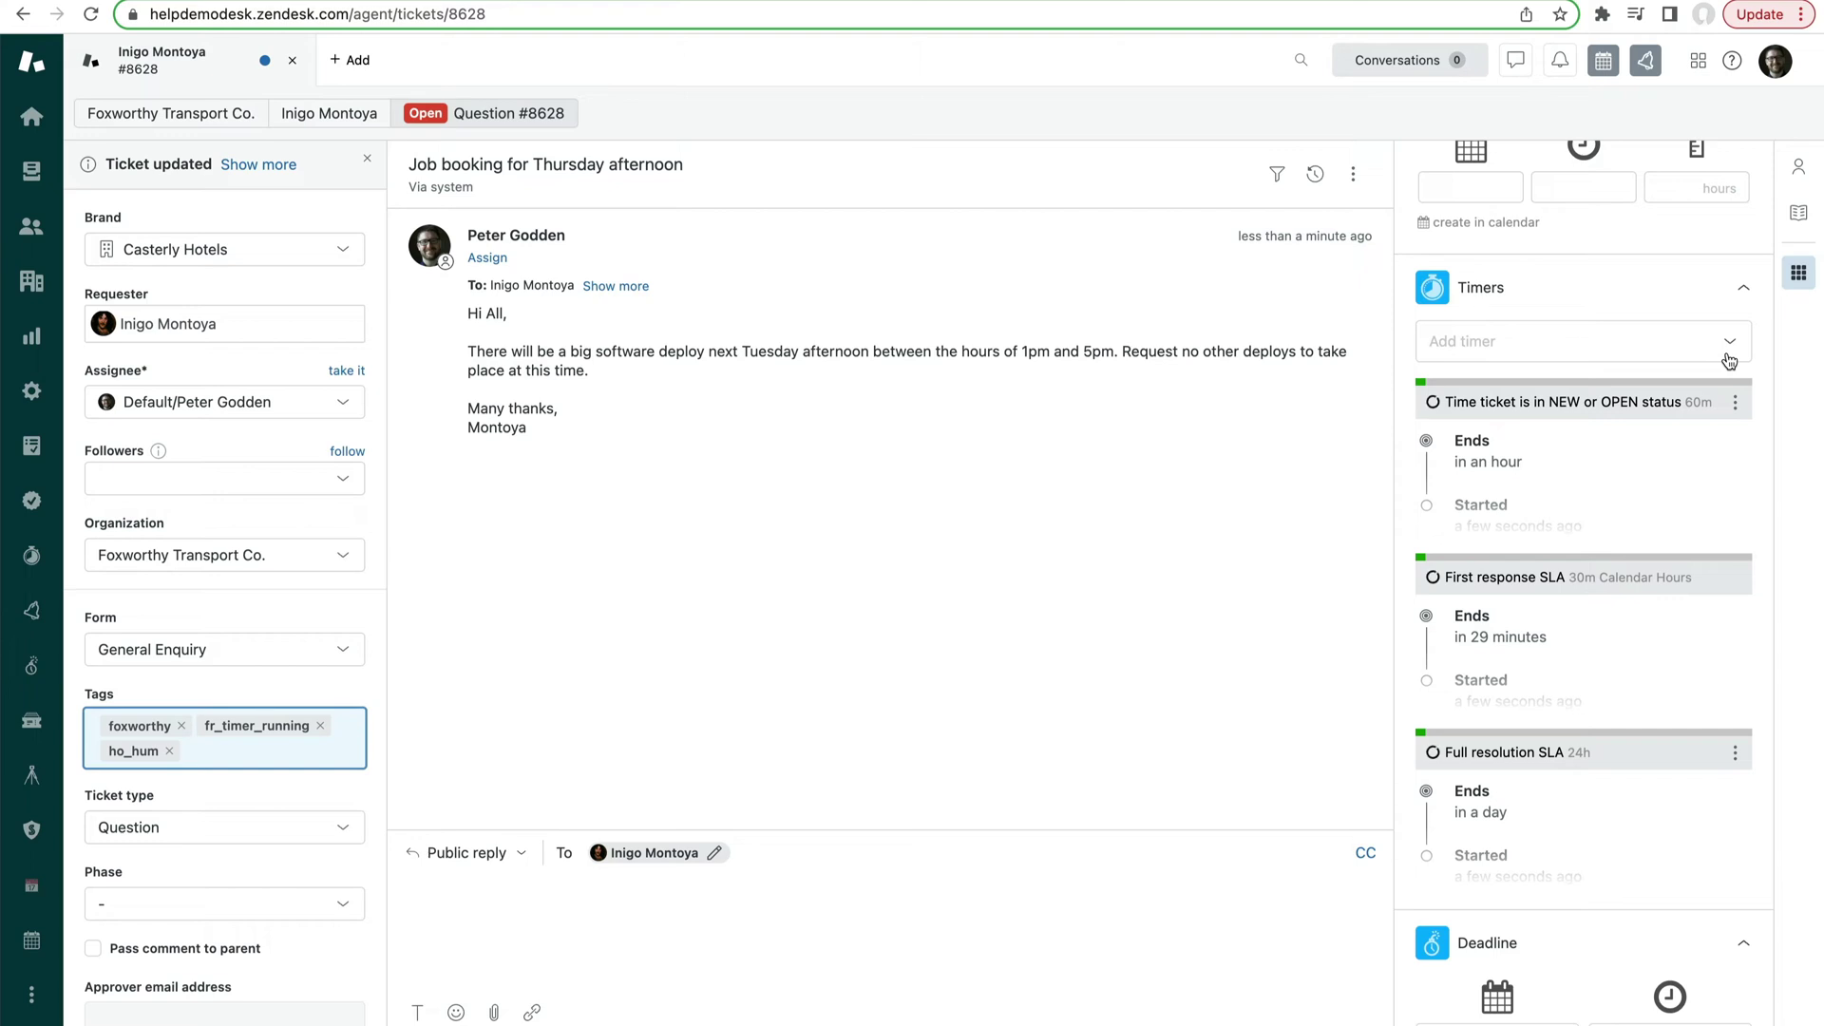
- Open the Timers app's full page and view its Schedules list
click(33, 558)
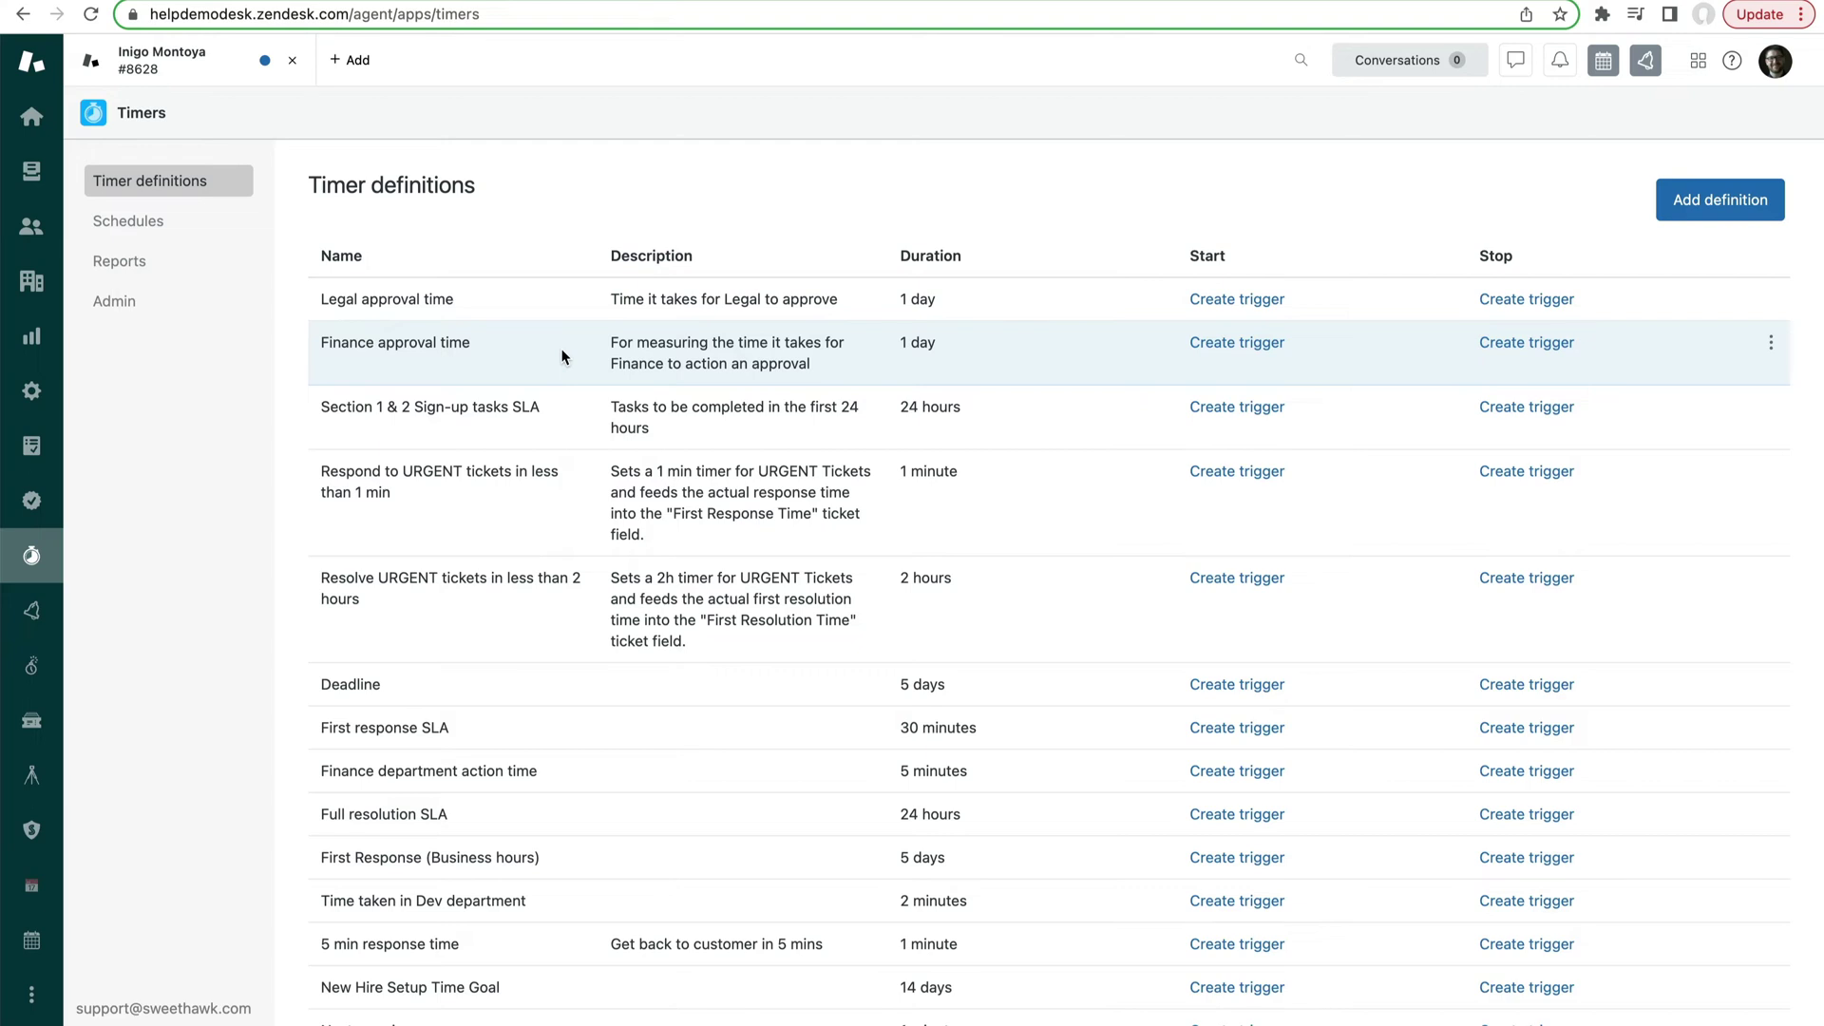
click(213, 221)
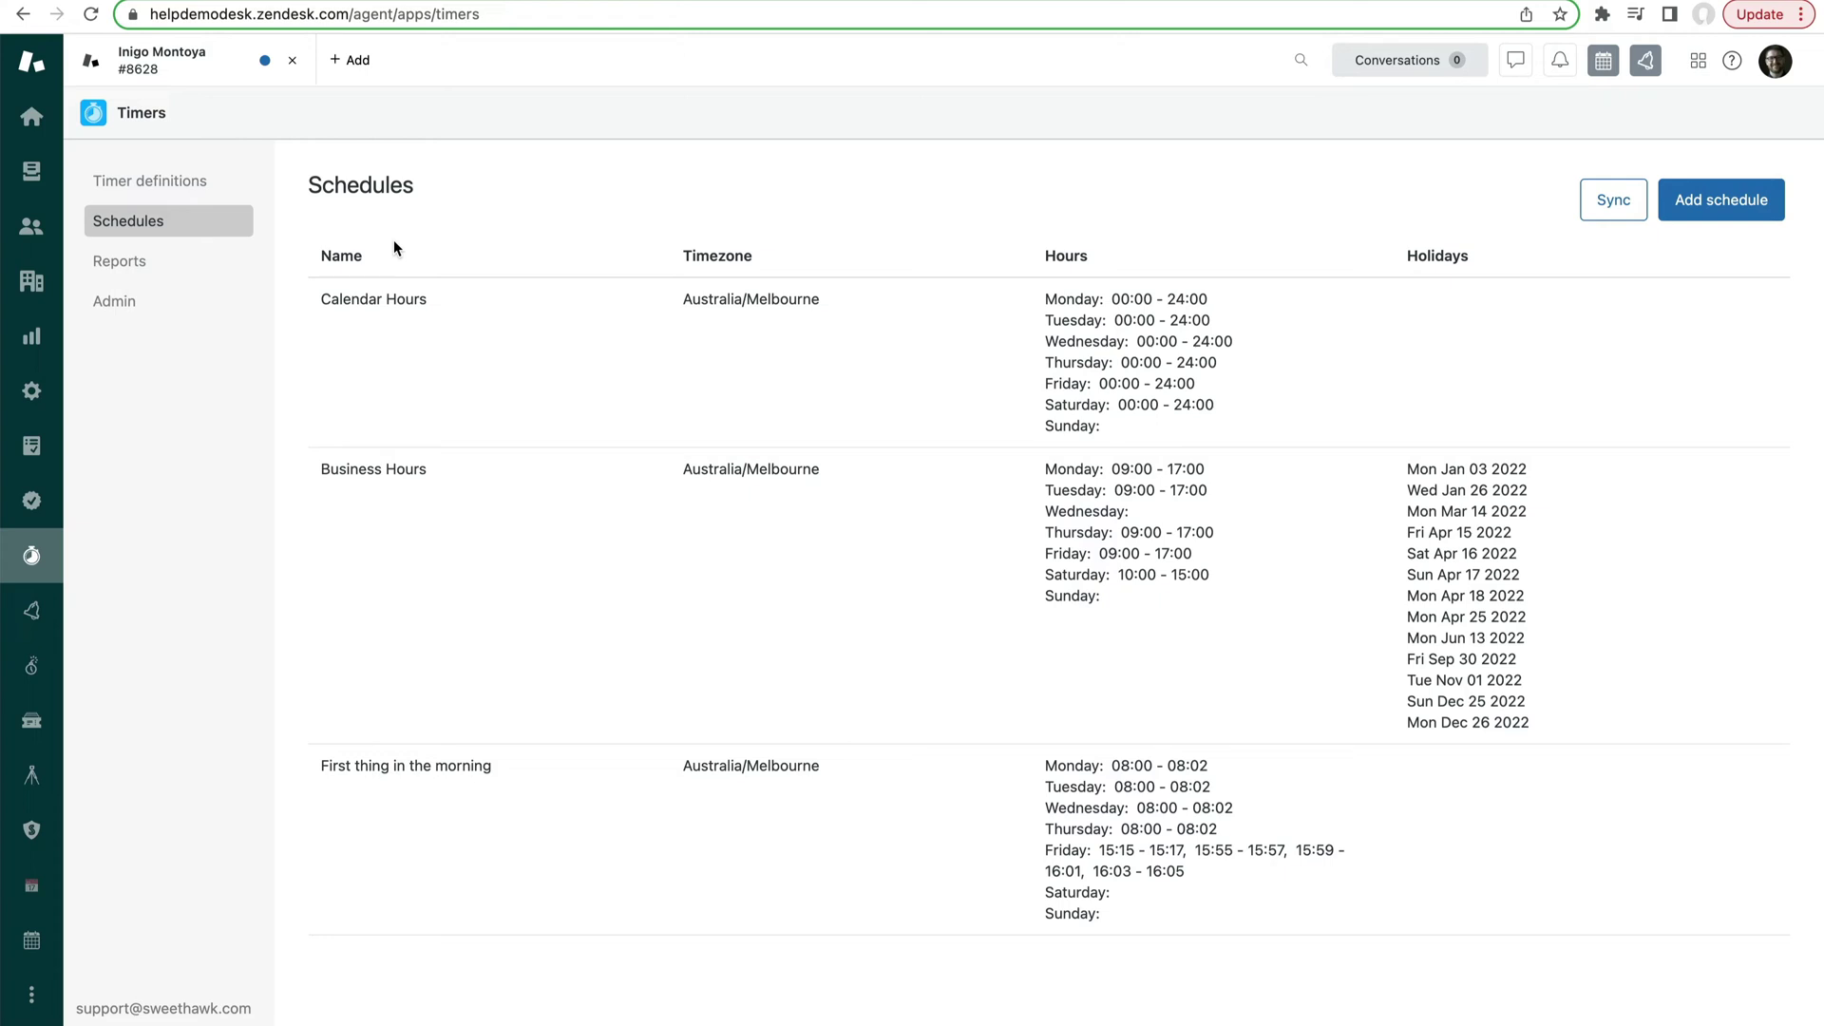
- Show the Weekly timer report and list tickets for the week of 2022-11-28
click(120, 260)
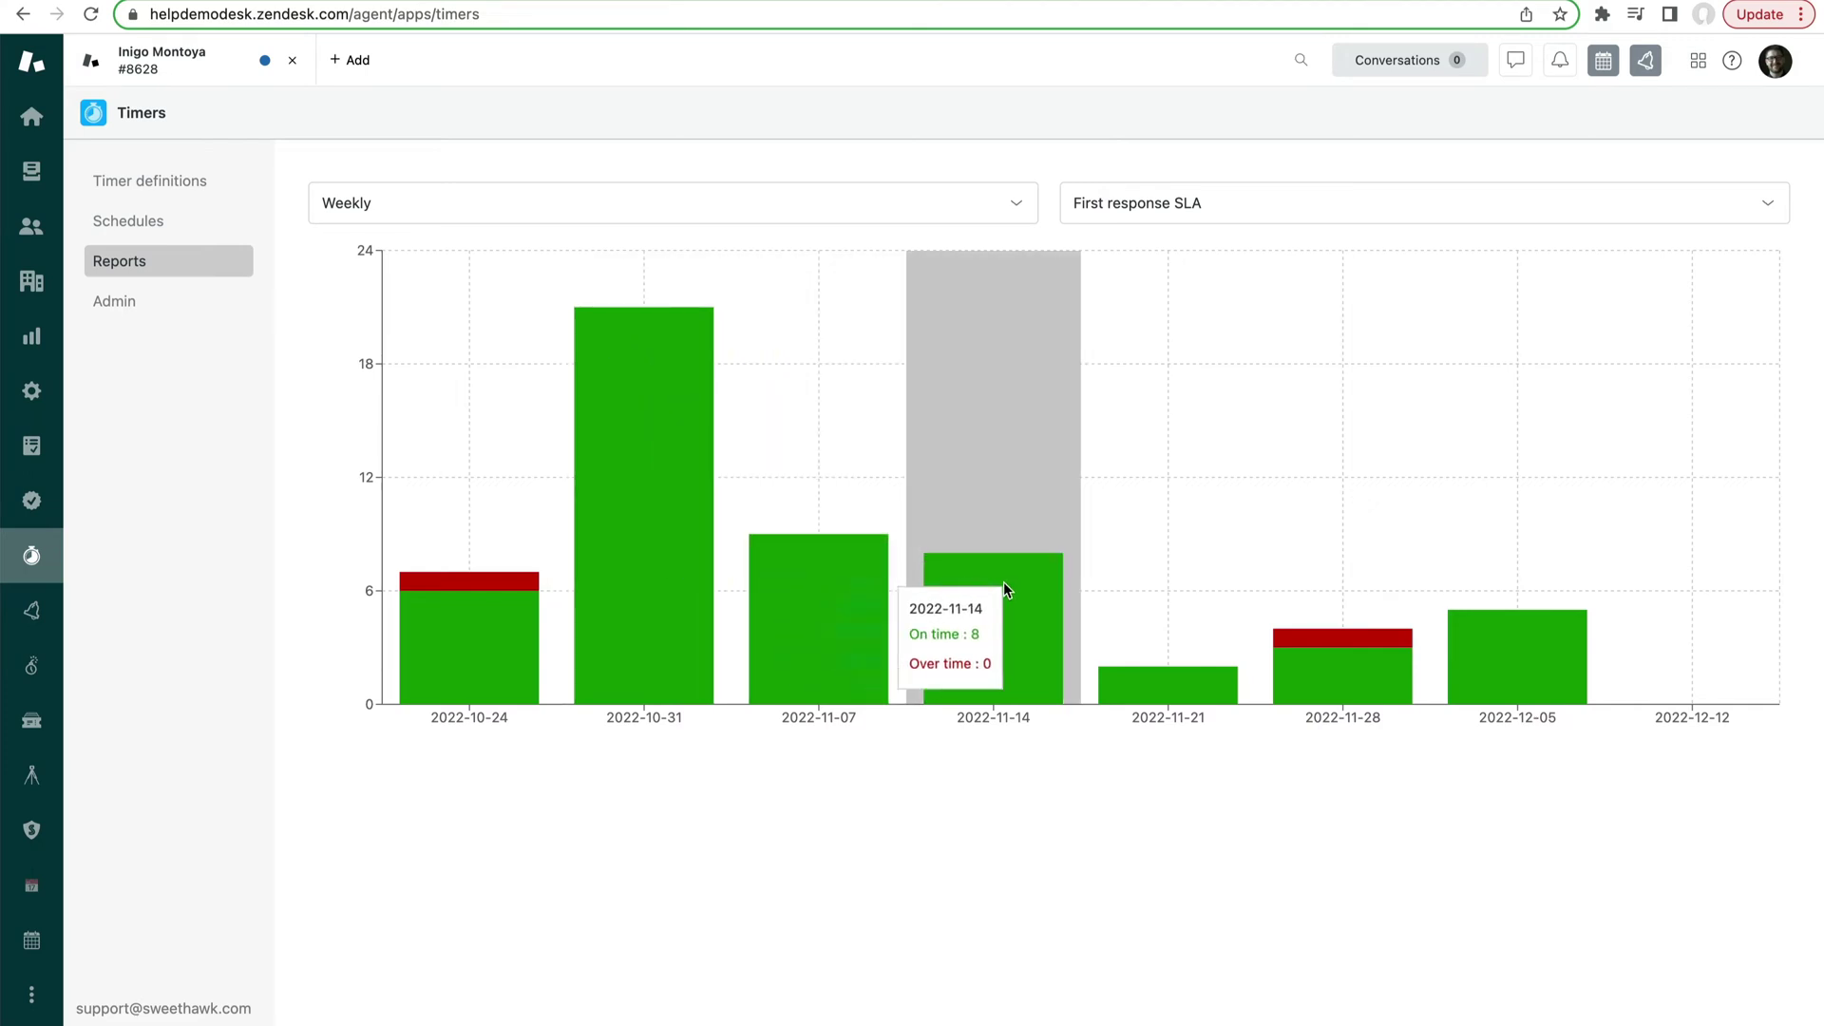
click(673, 203)
click(1016, 213)
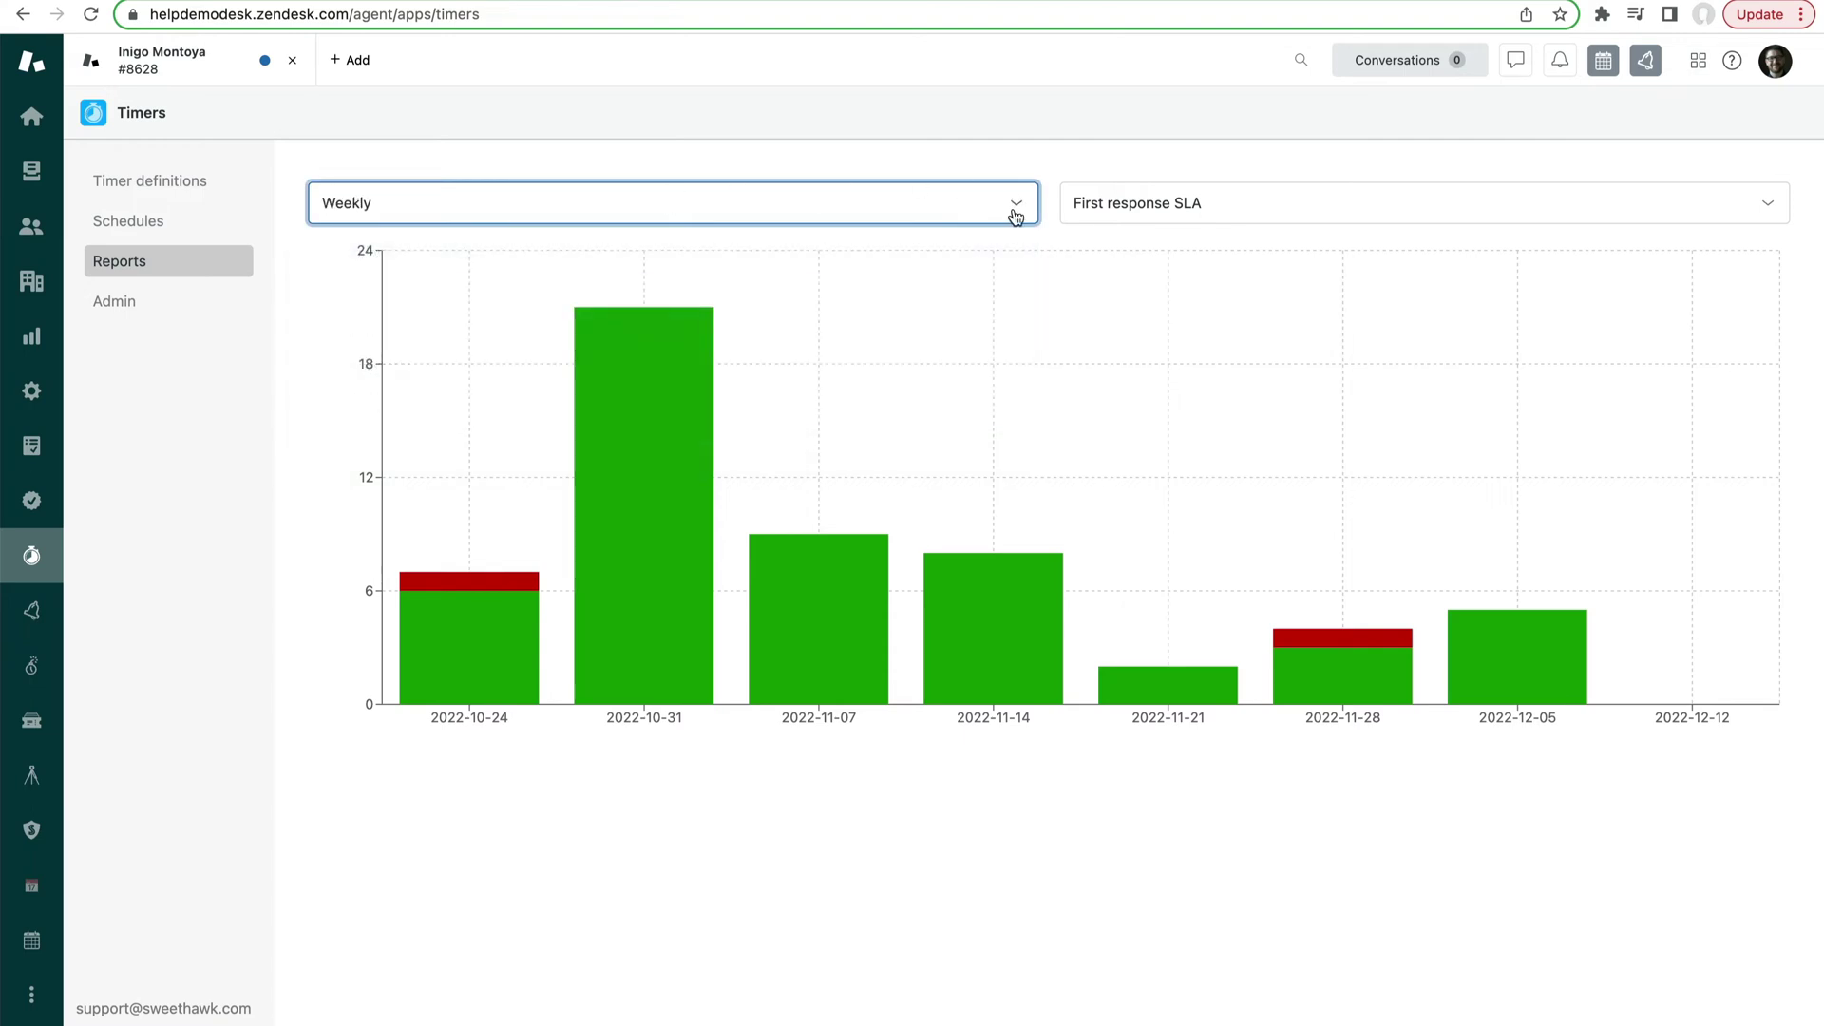
click(1332, 674)
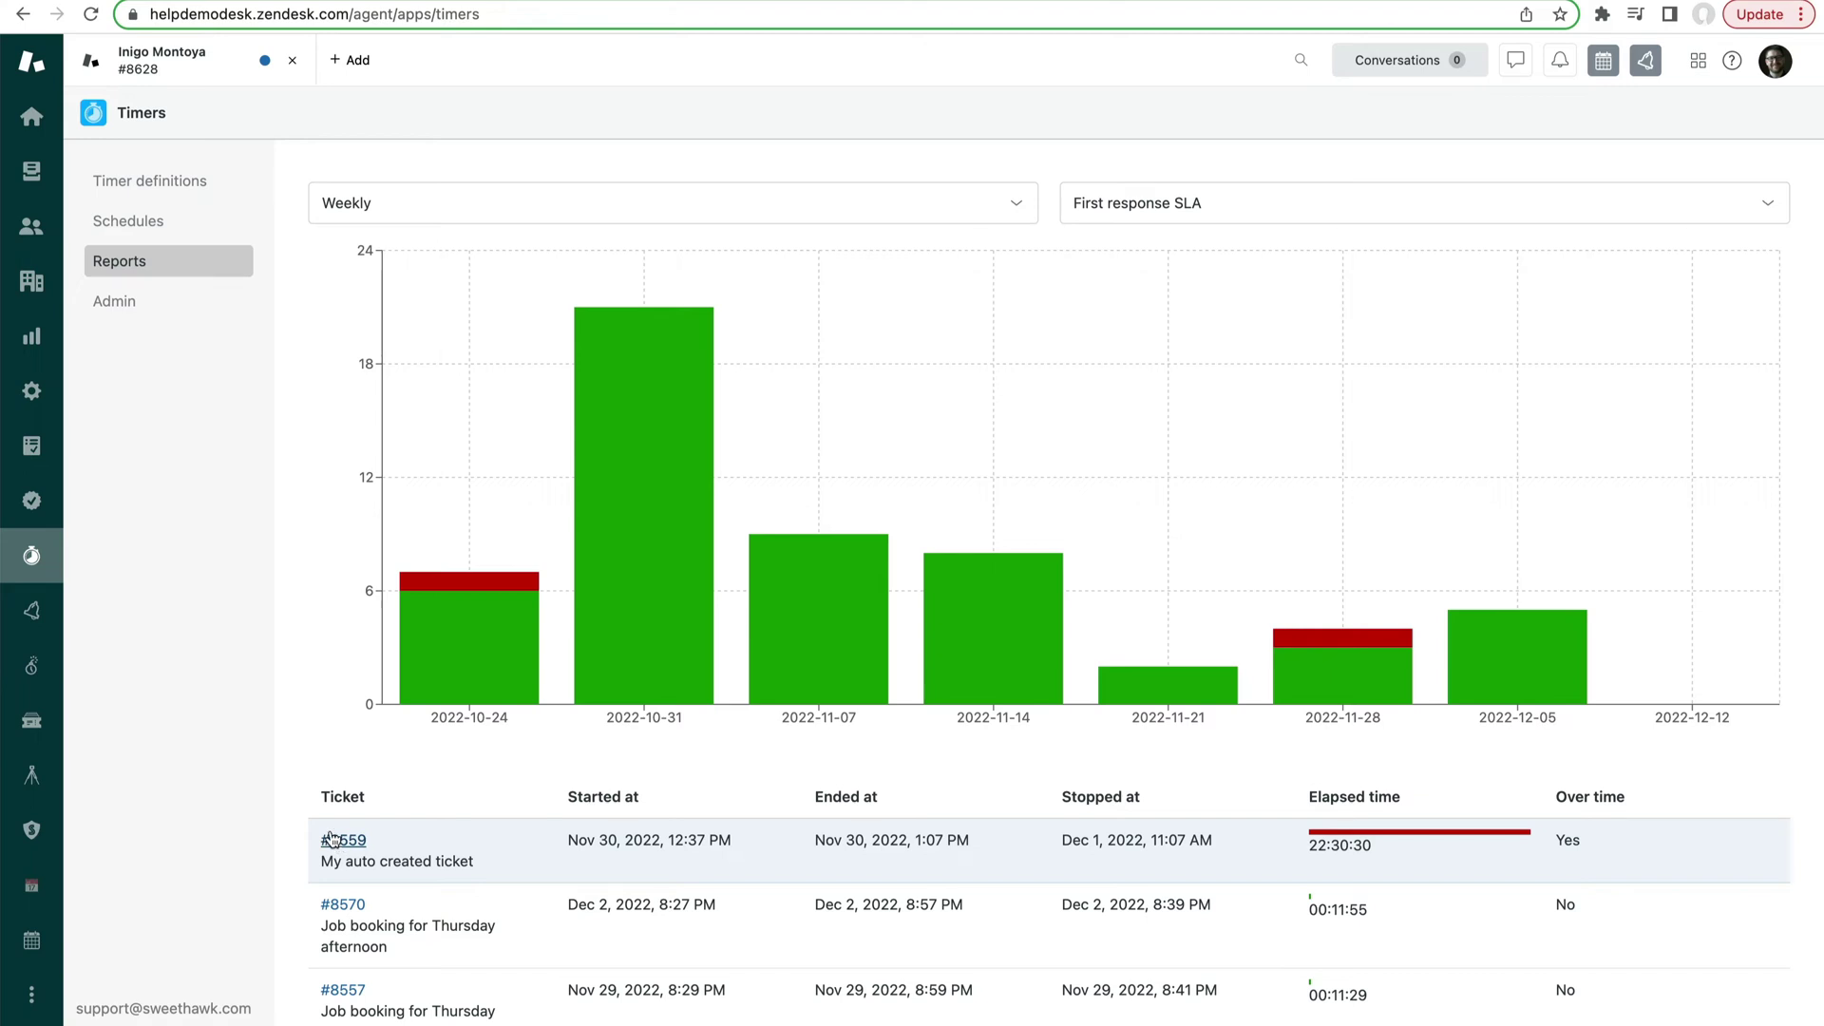
- Review app access in Timers Admin, then switch to the Testdec22 account's timer definitions
click(160, 302)
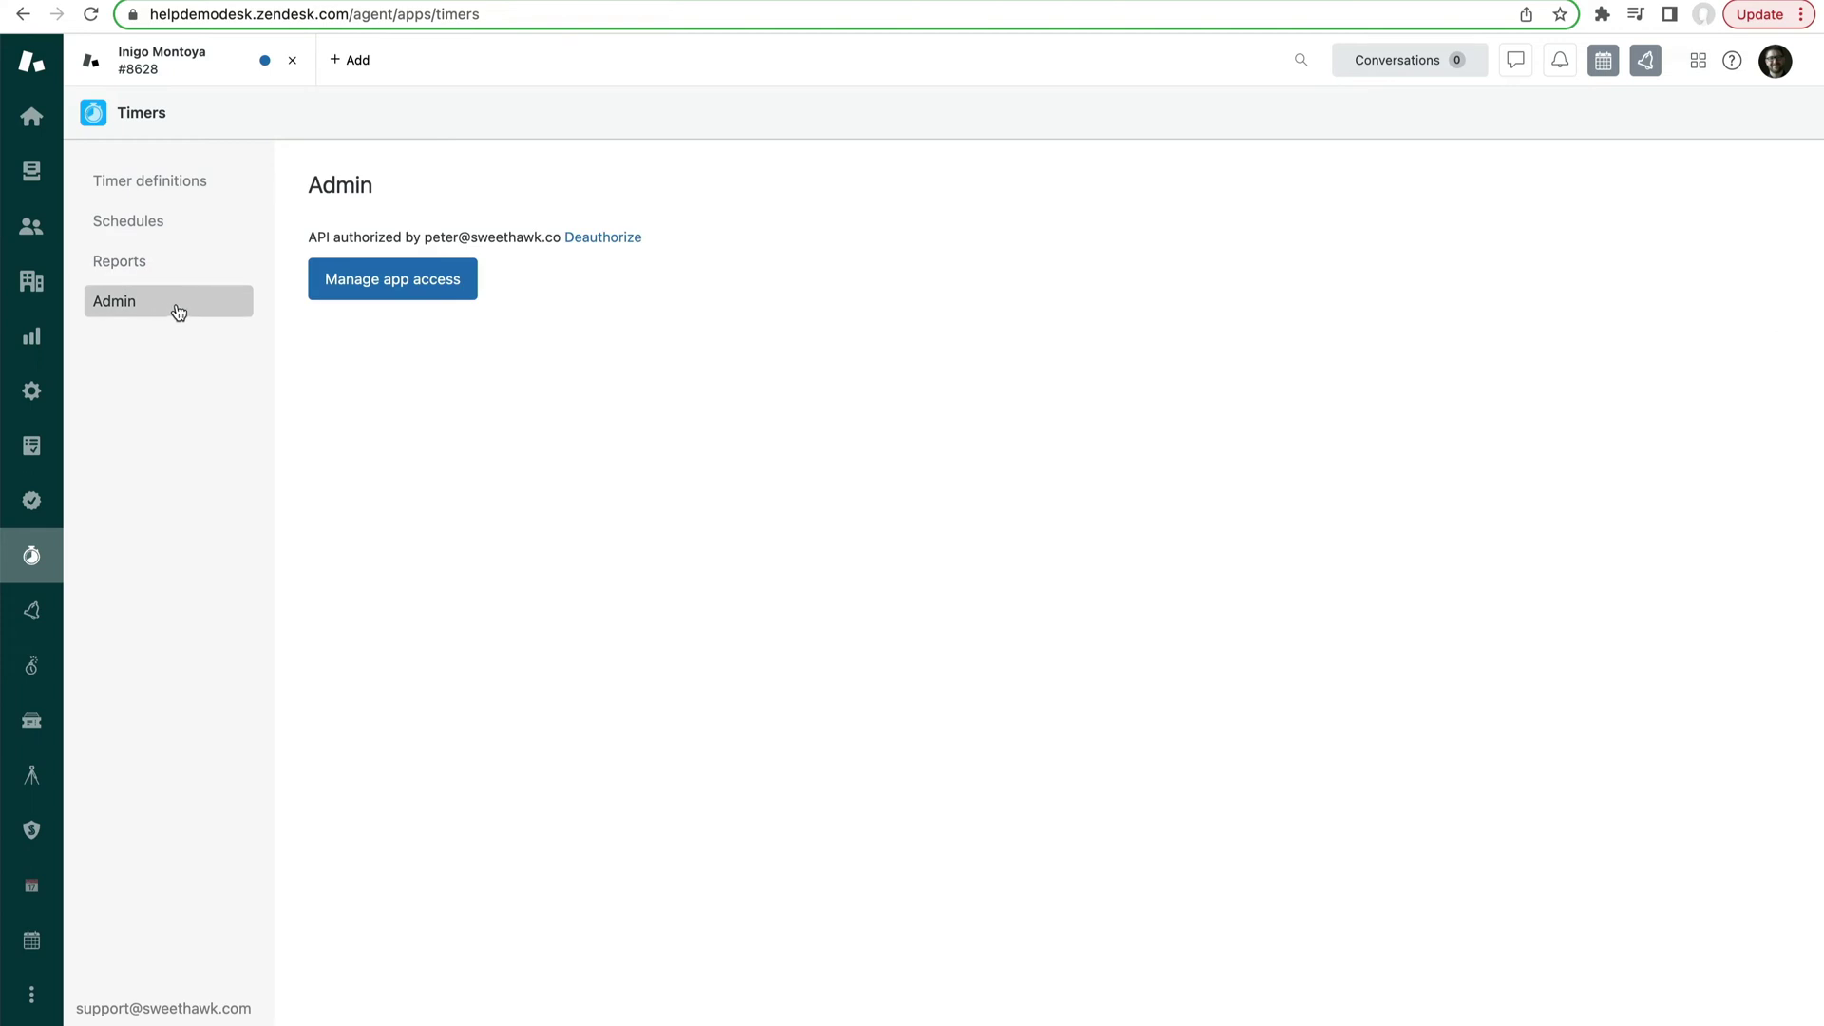
click(411, 283)
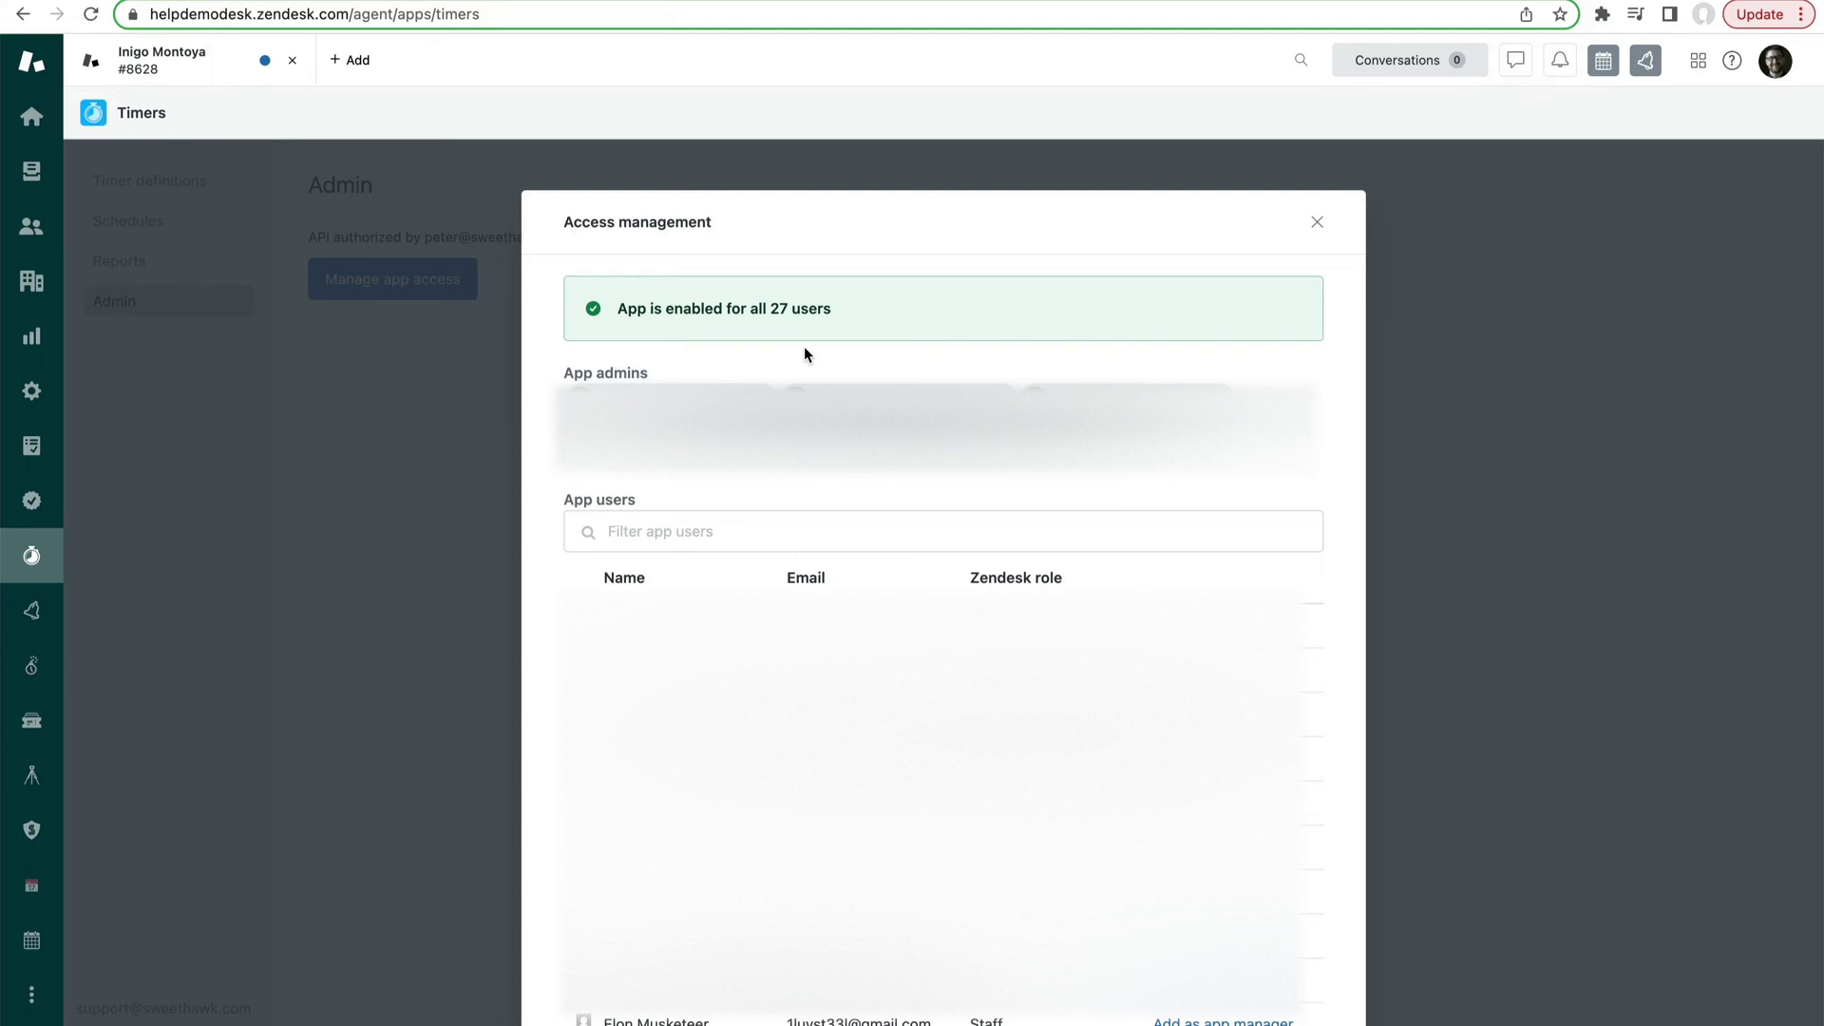
click(1323, 228)
click(1199, 30)
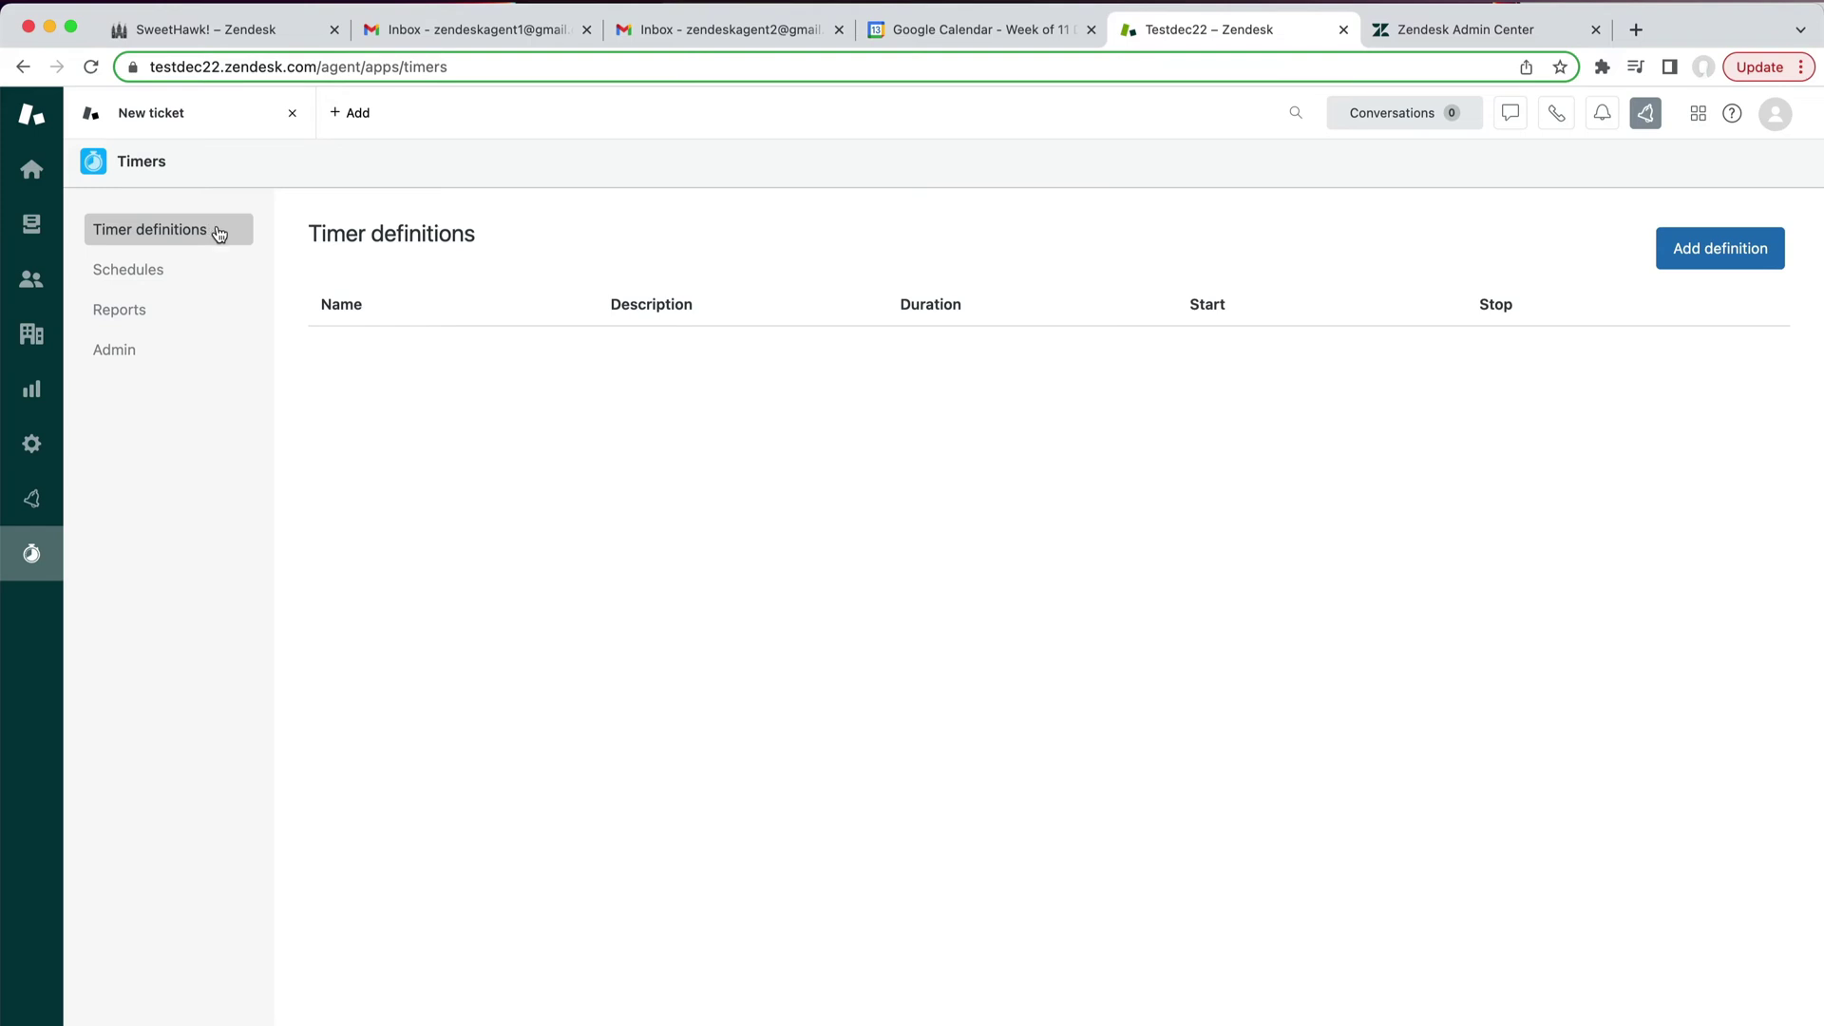
- Start a new timer definition named 'First response SLA' with the interval in Minutes
click(1708, 253)
click(533, 300)
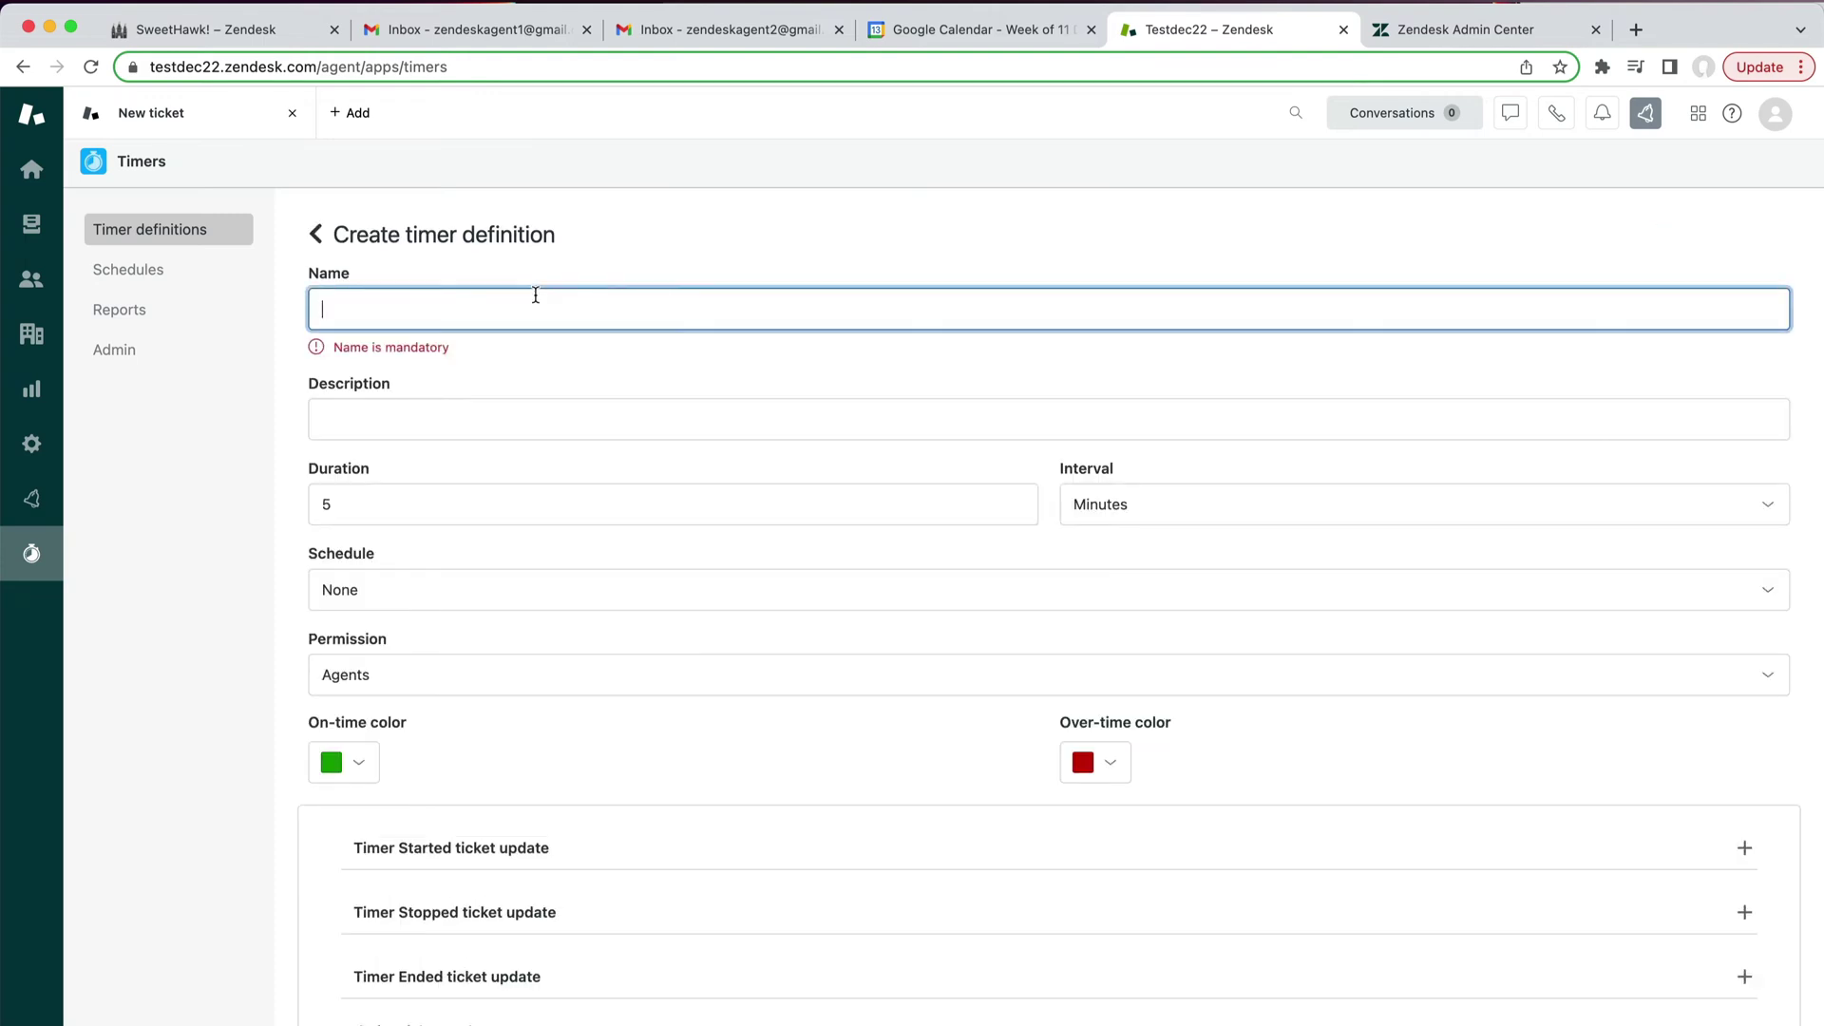
text(First re)
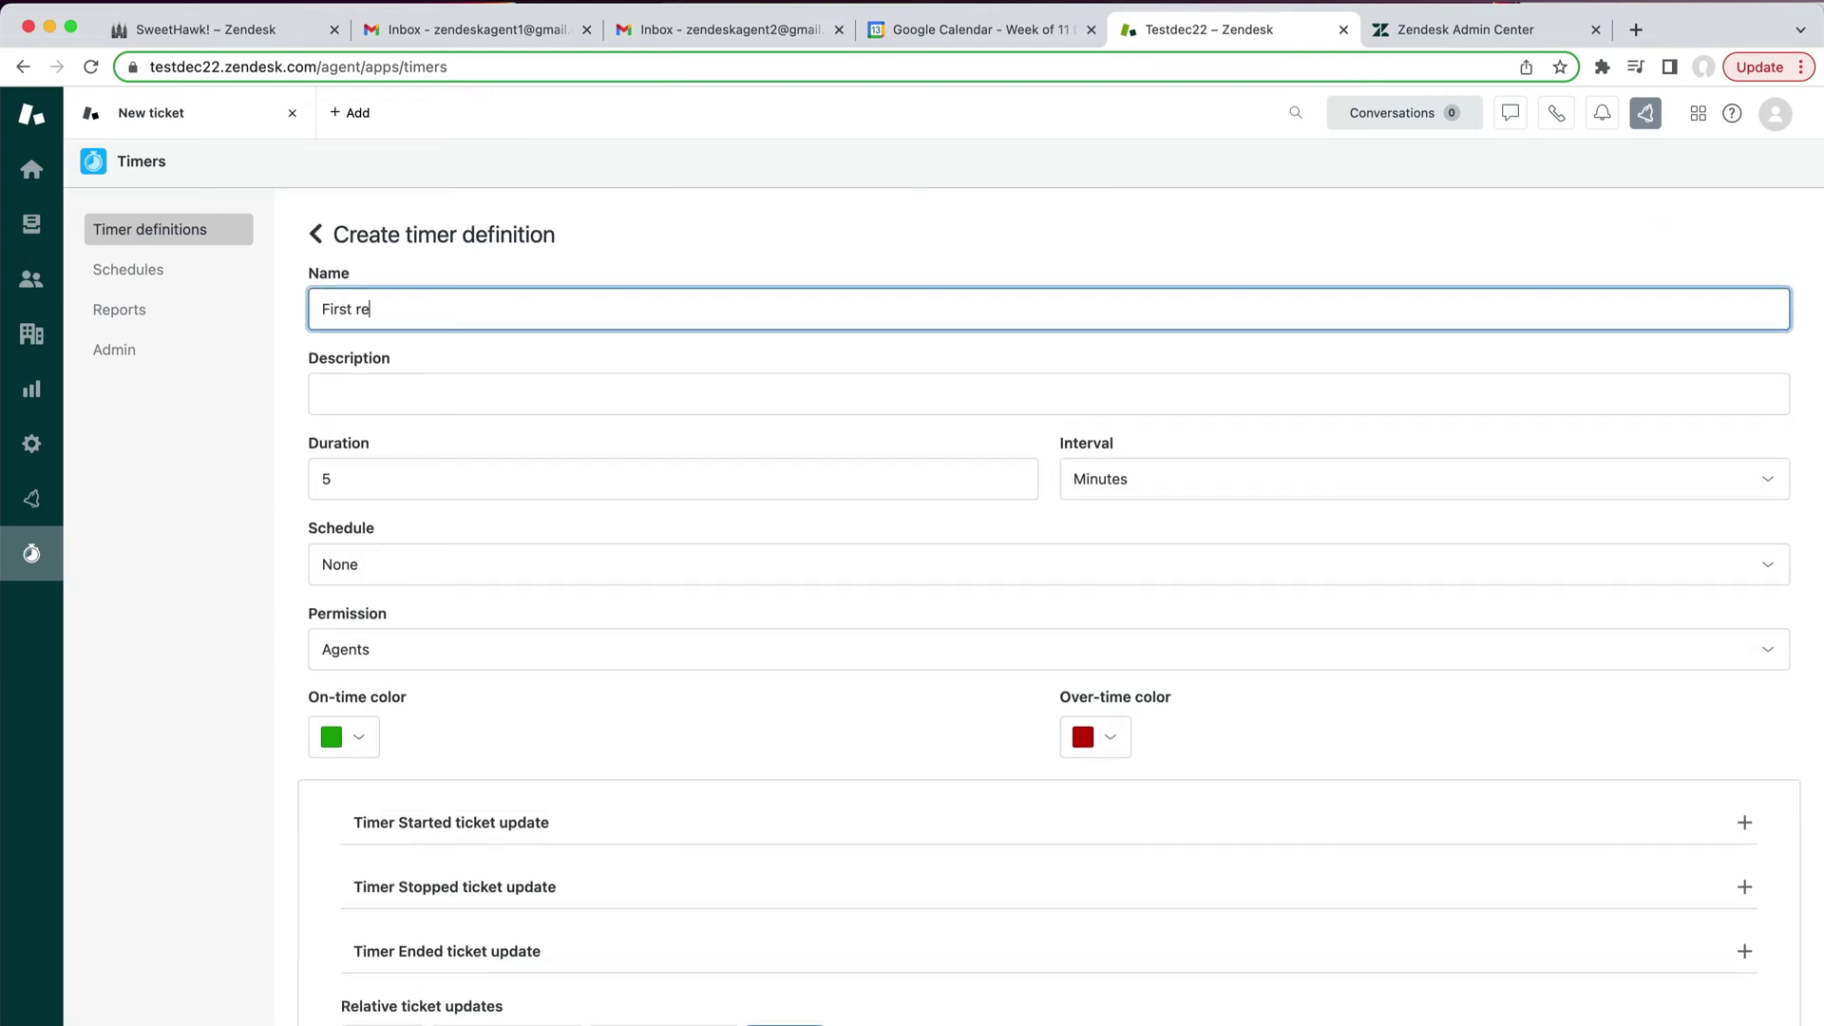
text(sponse SLA)
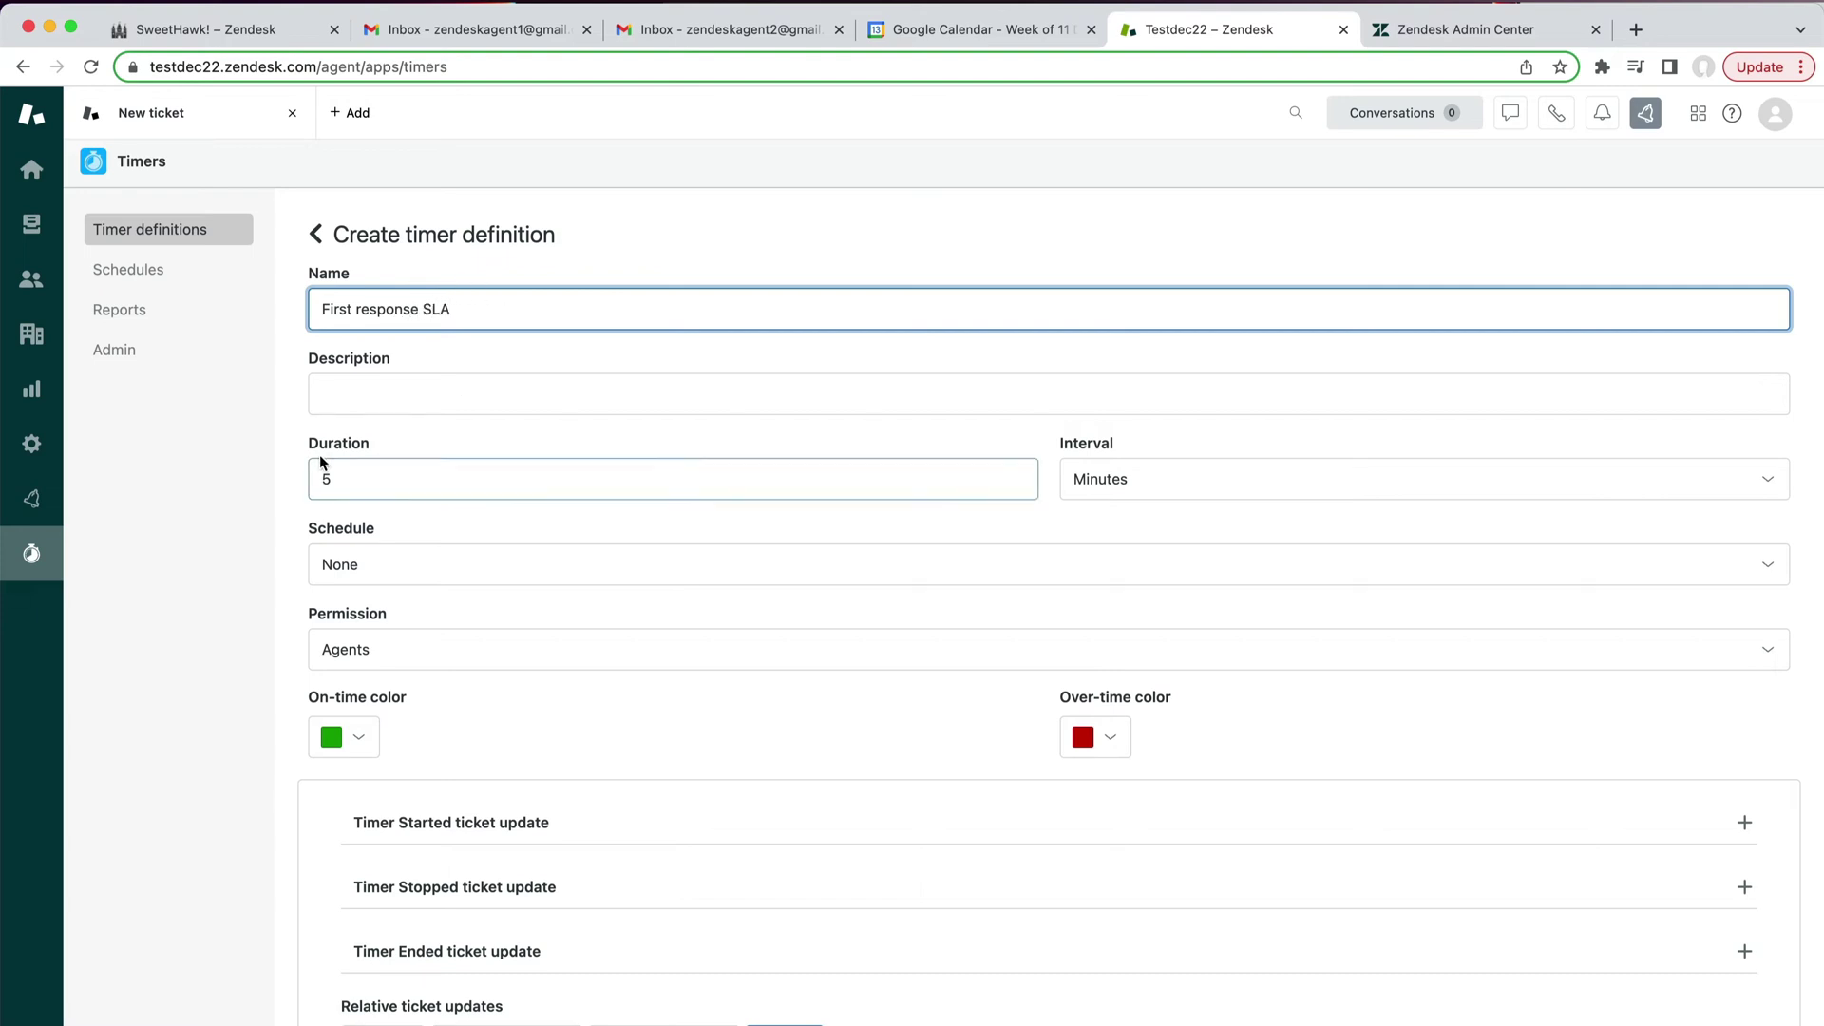
click(1154, 476)
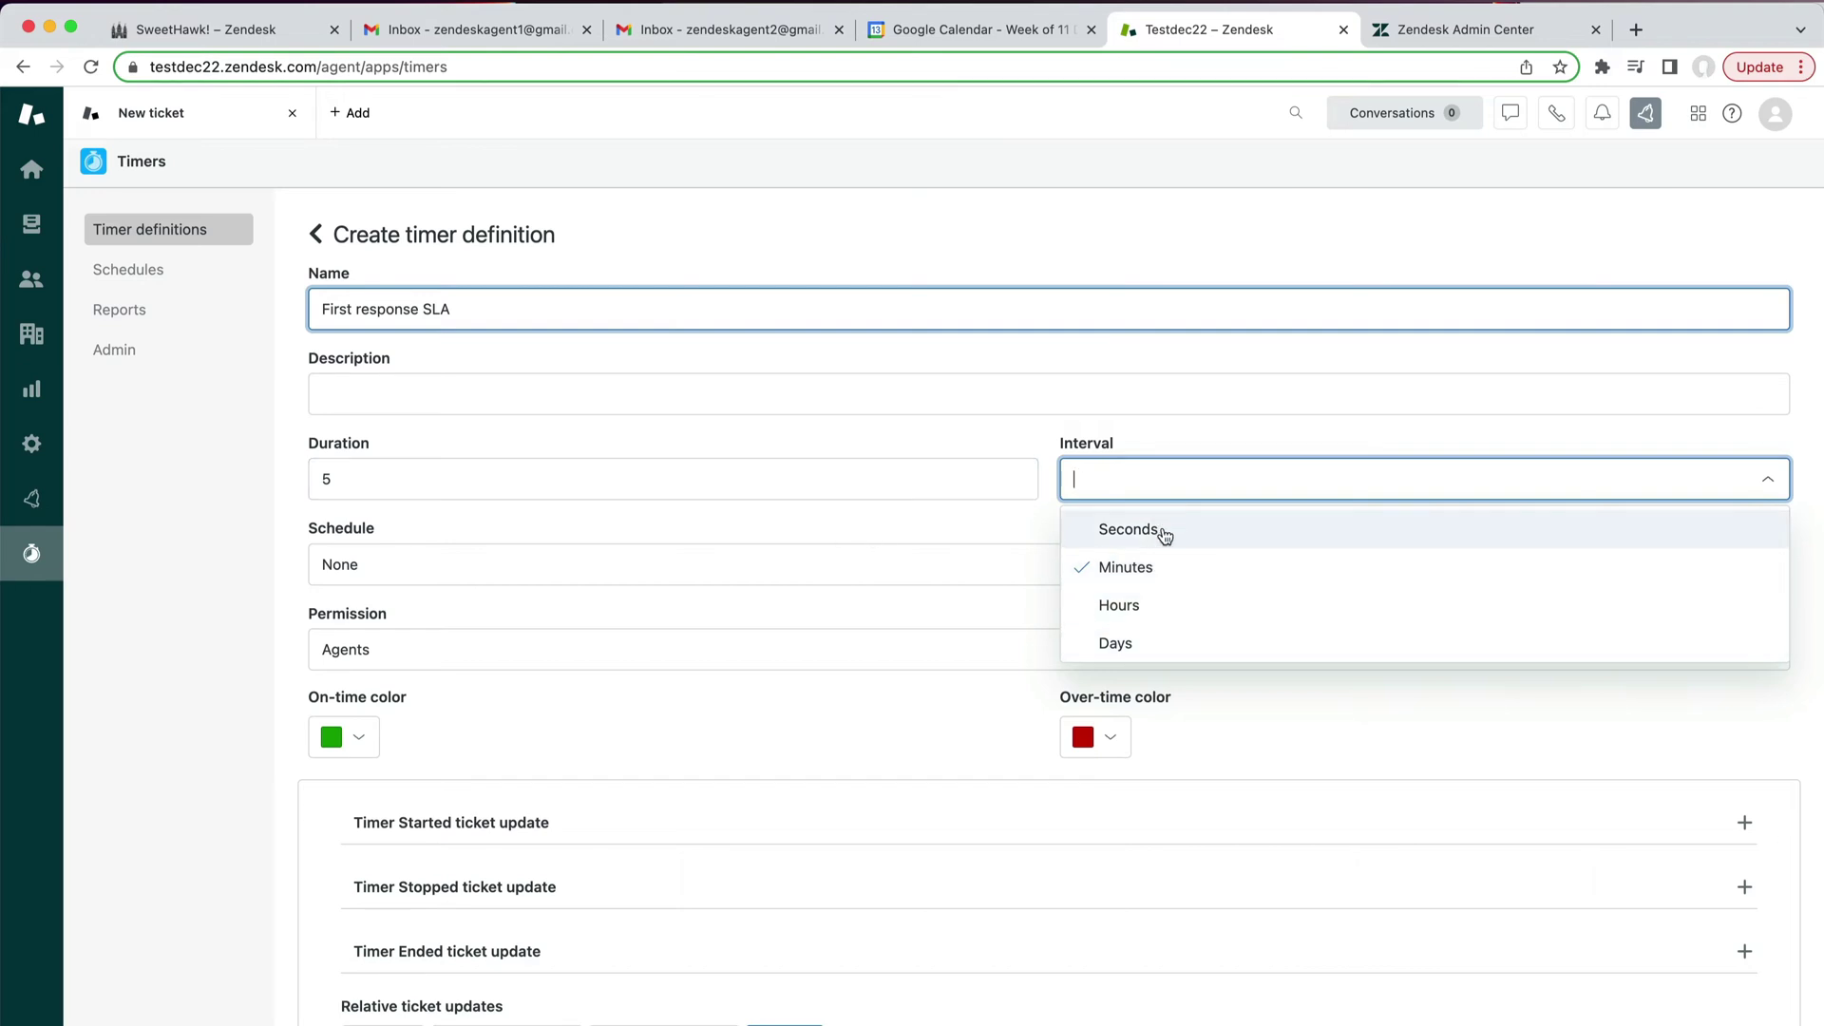
click(684, 533)
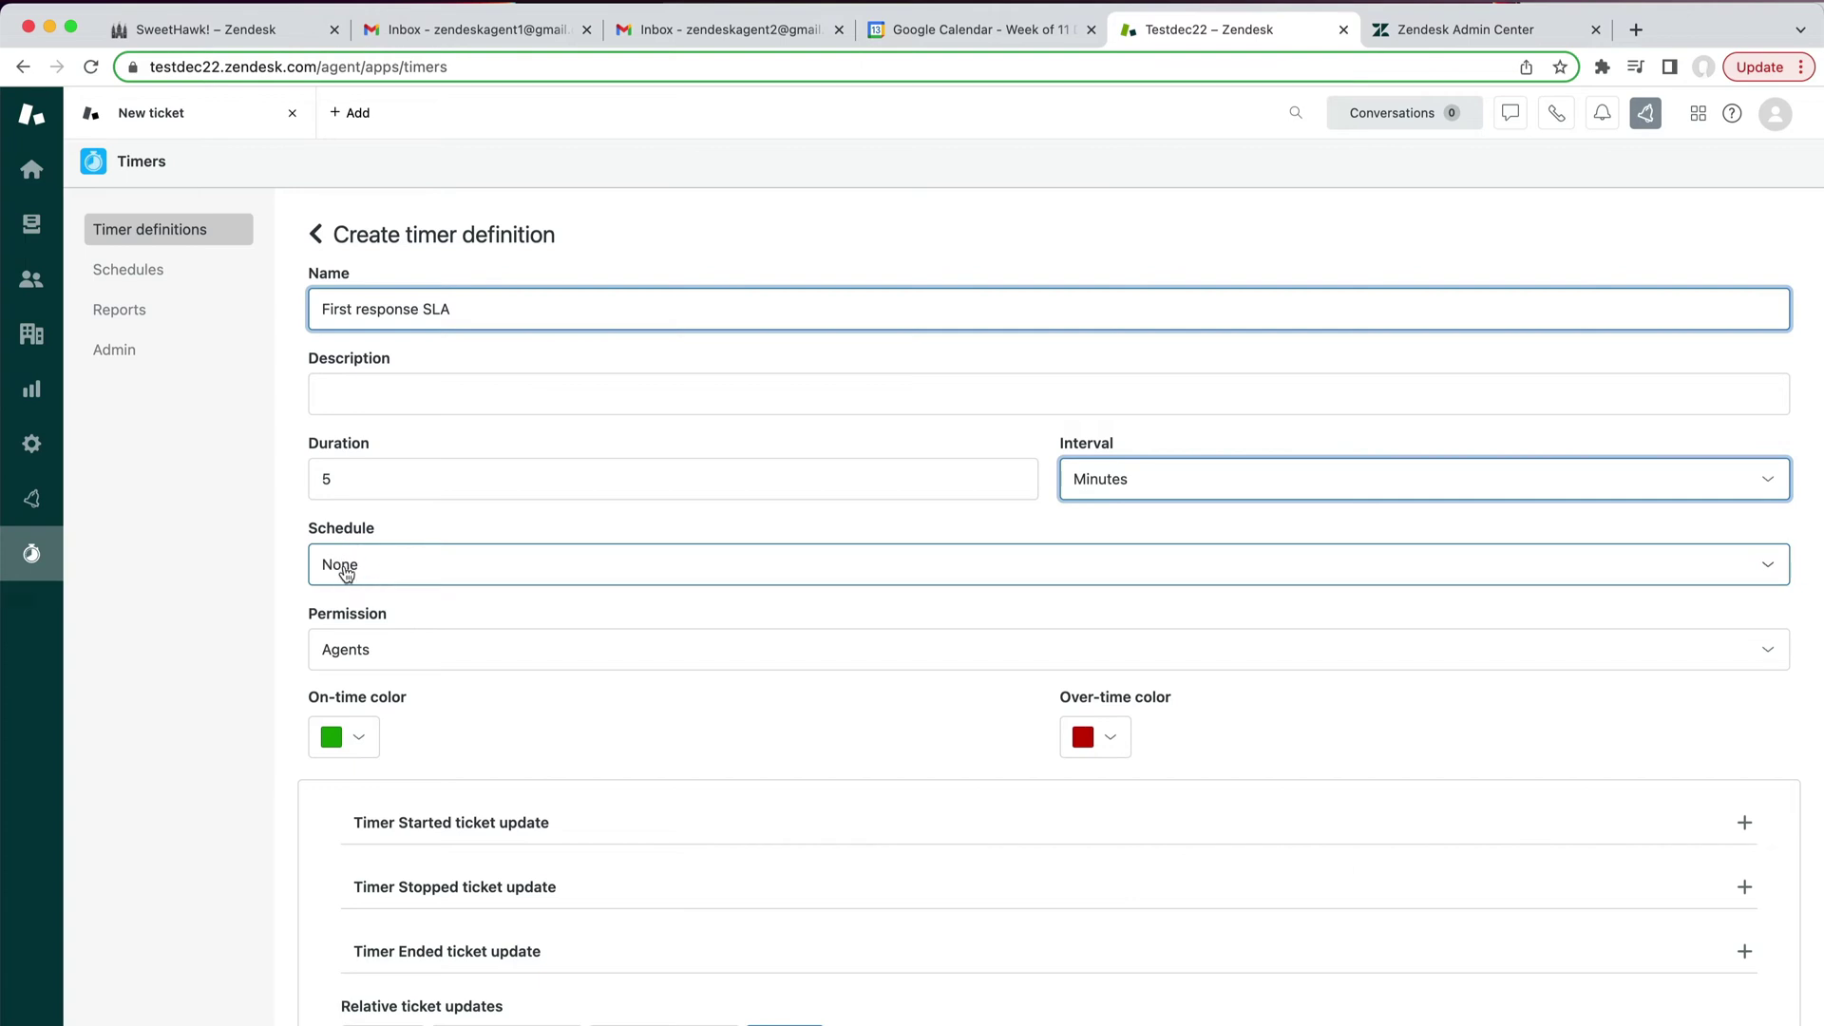
- Check the account's schedules, then restart the definition and re-enter the name 'First respons'
click(163, 278)
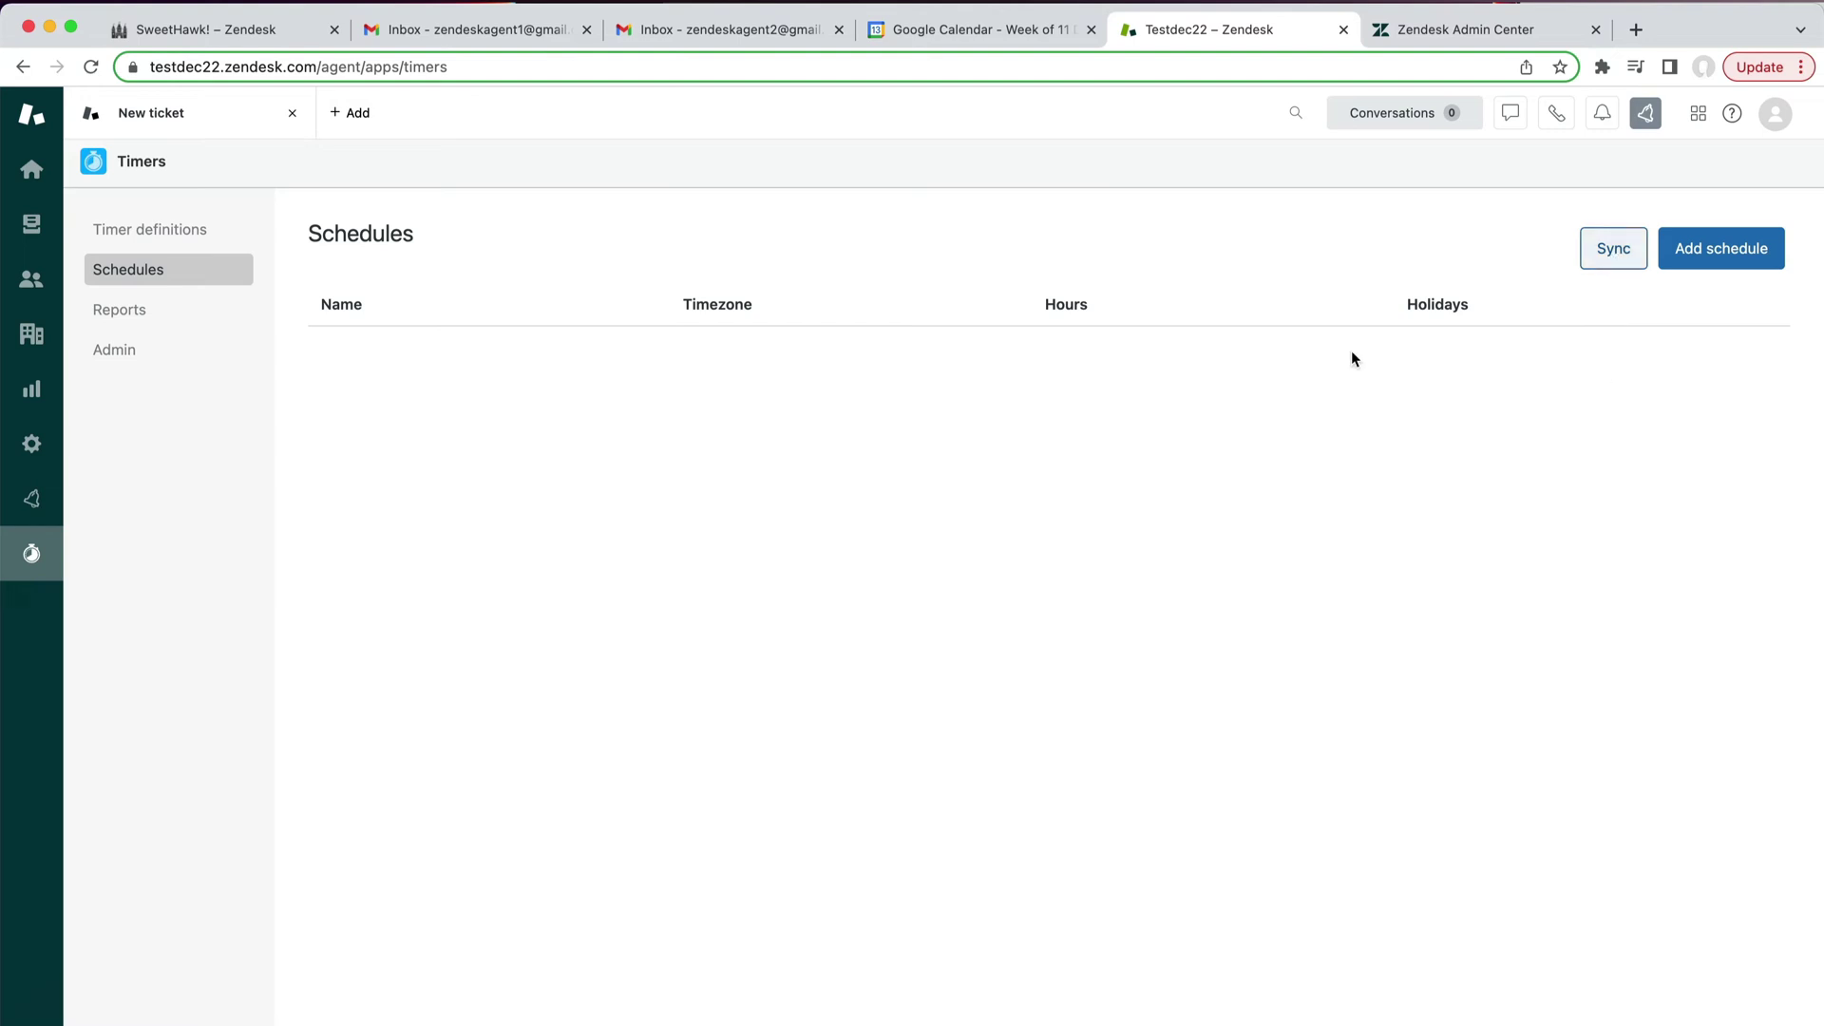
click(167, 241)
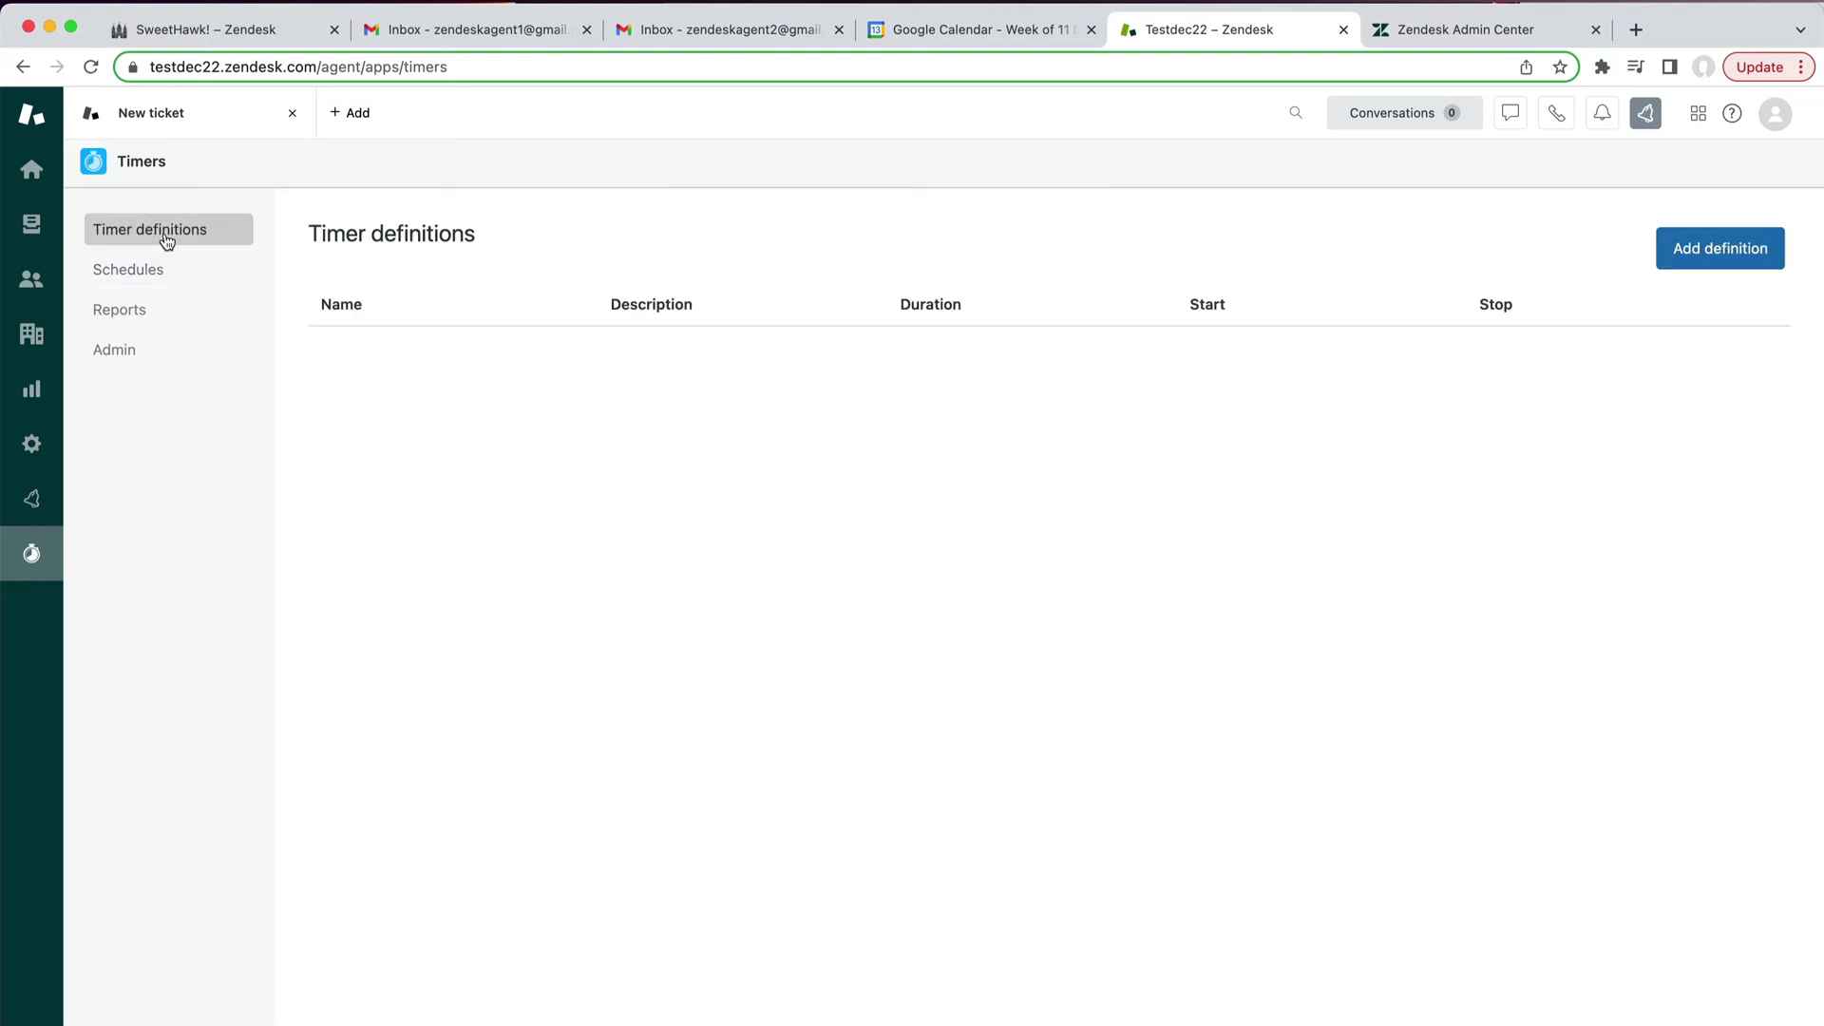
click(1720, 248)
click(461, 298)
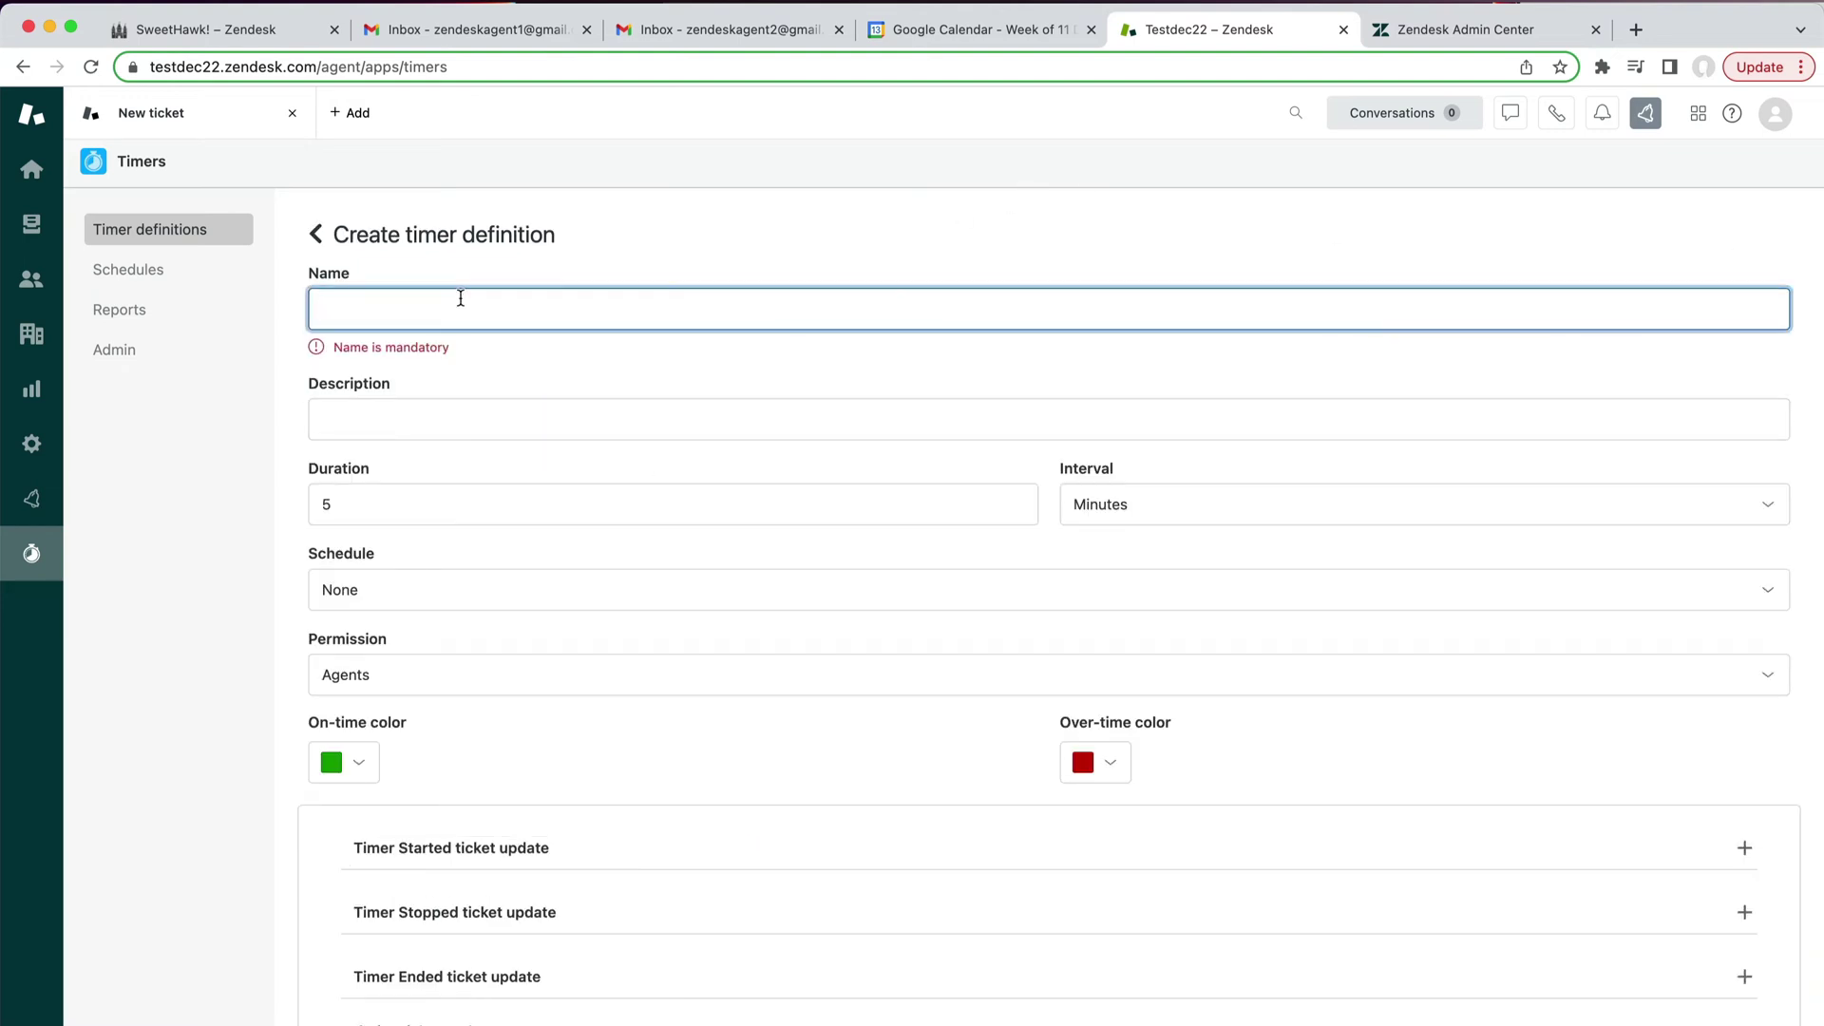
text(First)
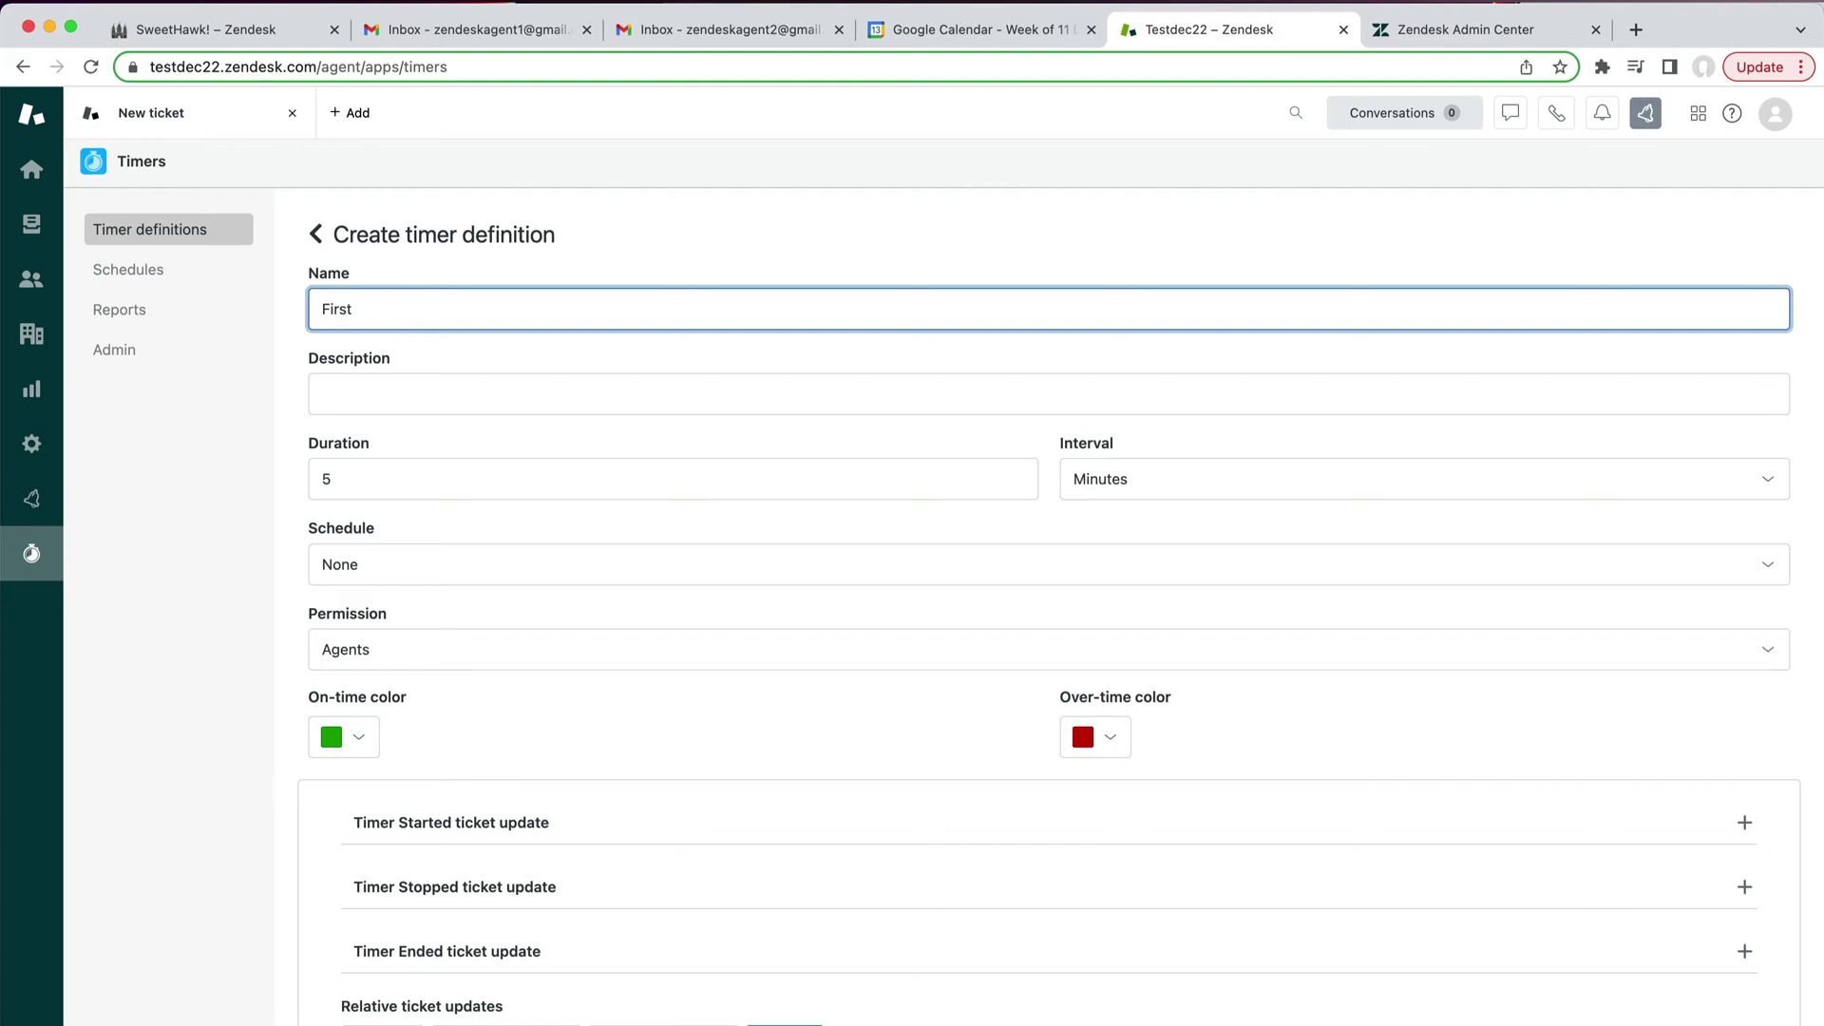
text( response SLA)
scroll(395, 541, down, 1)
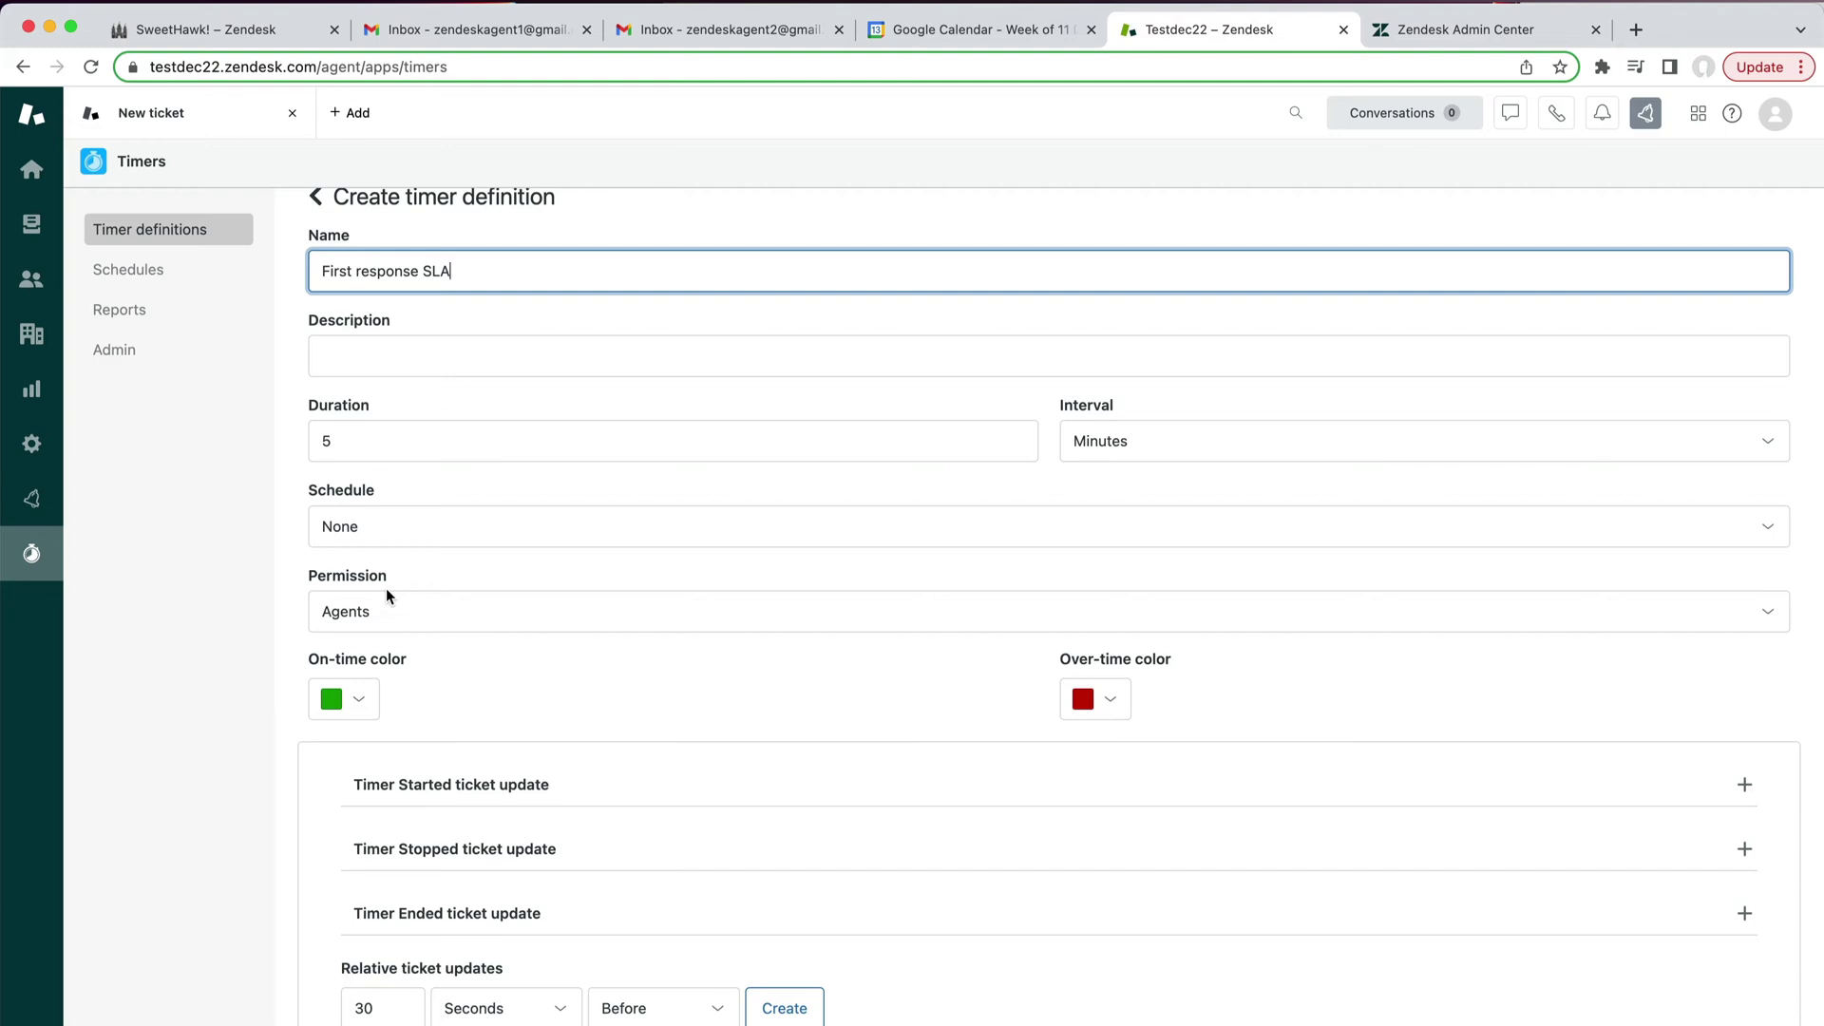
- Set permission to Nobody, on-time colour to #1acd07 and over-time colour to purple #9900c8
click(401, 610)
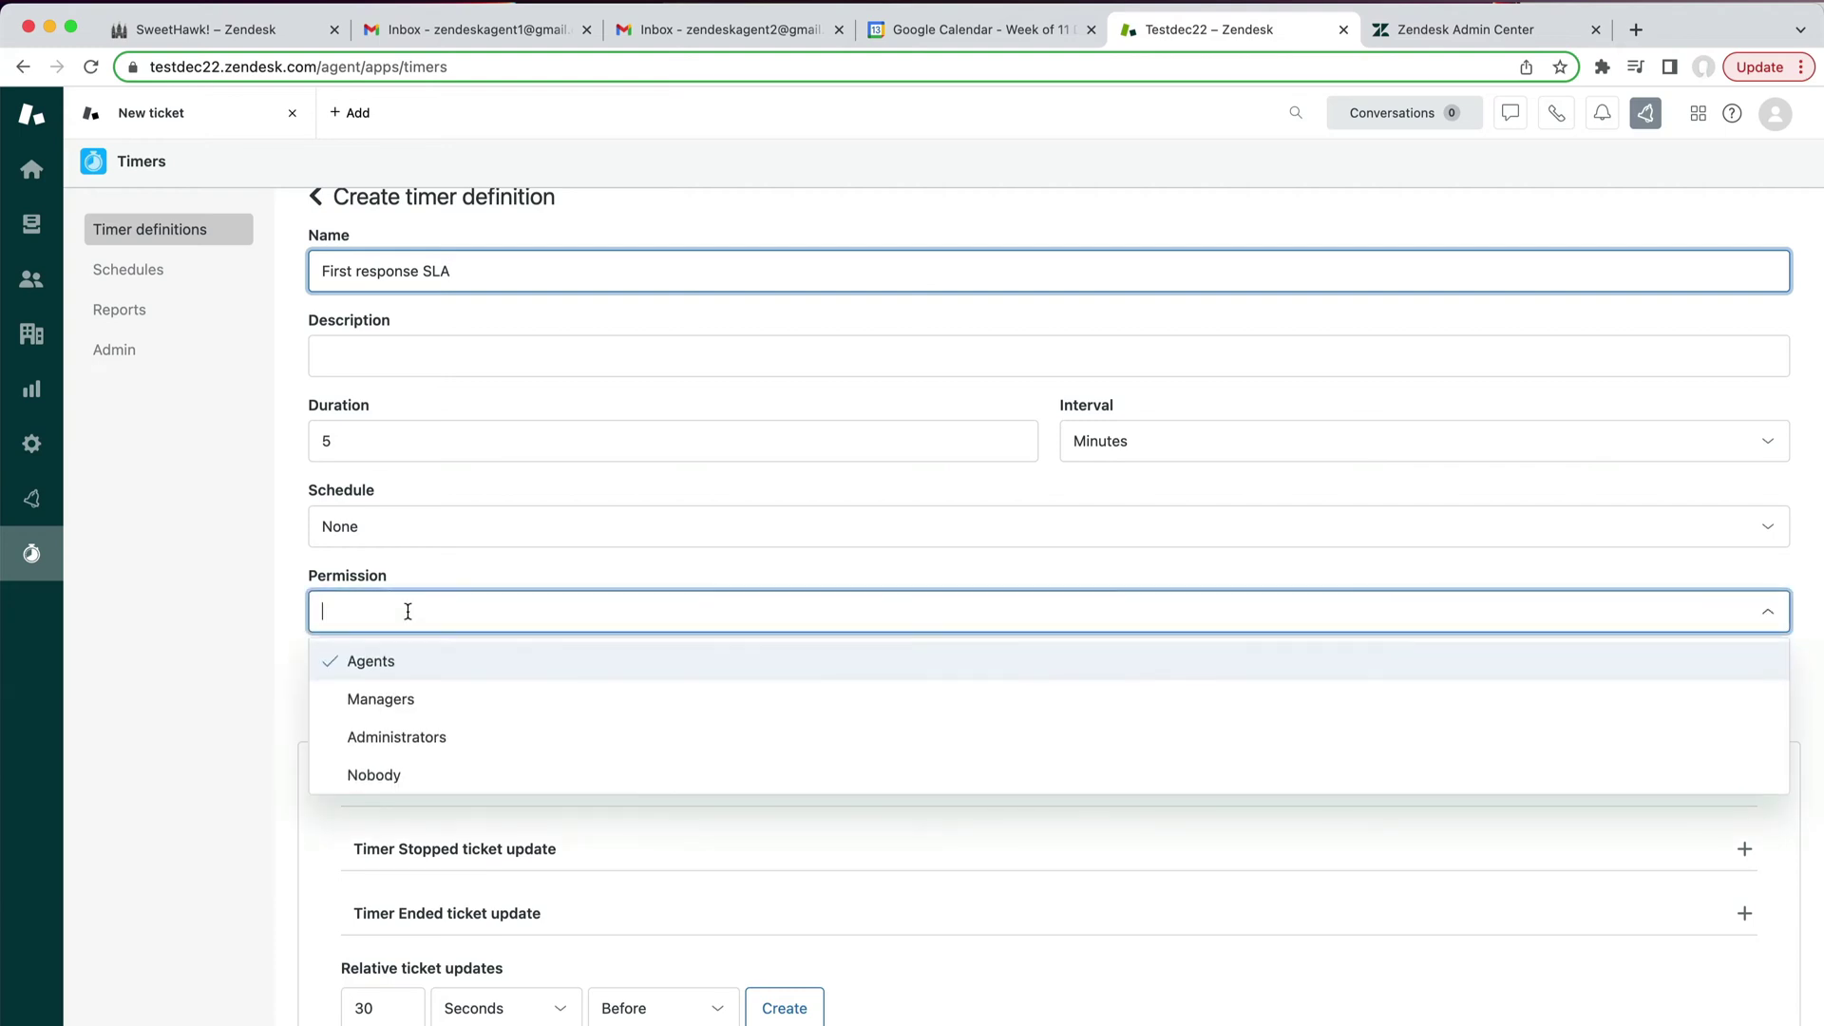
click(436, 784)
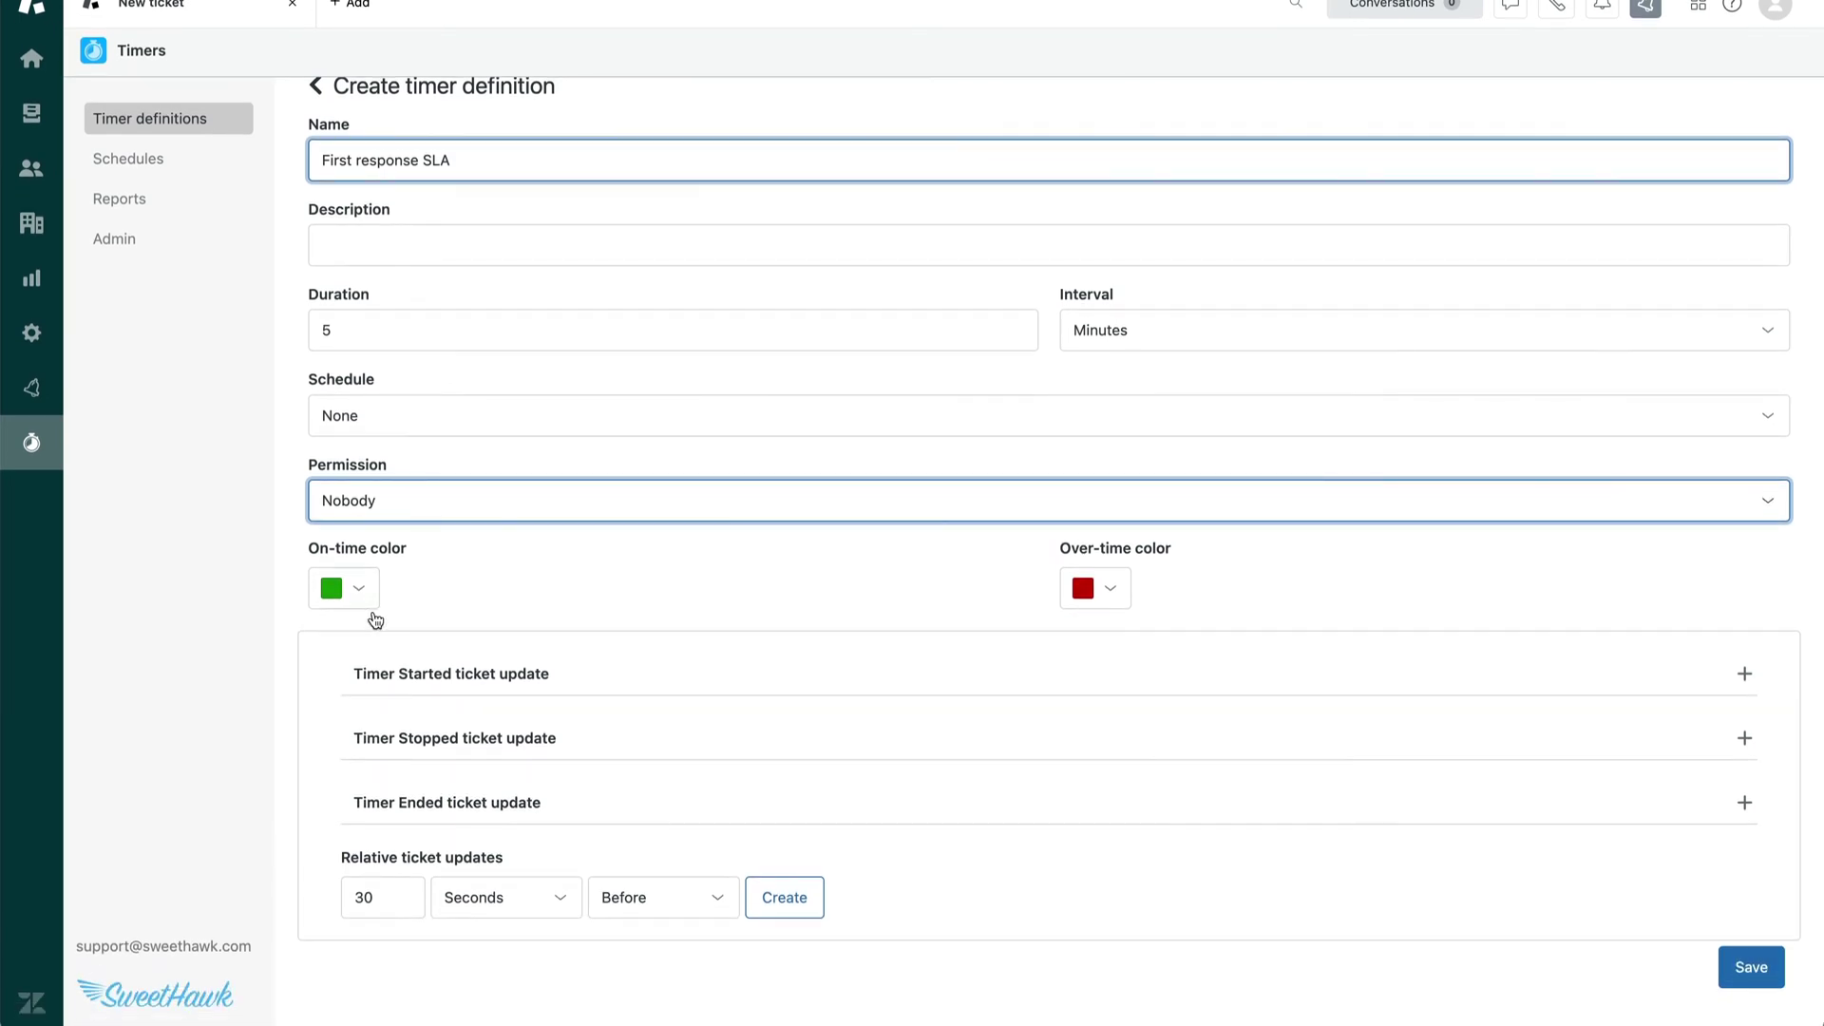
click(361, 595)
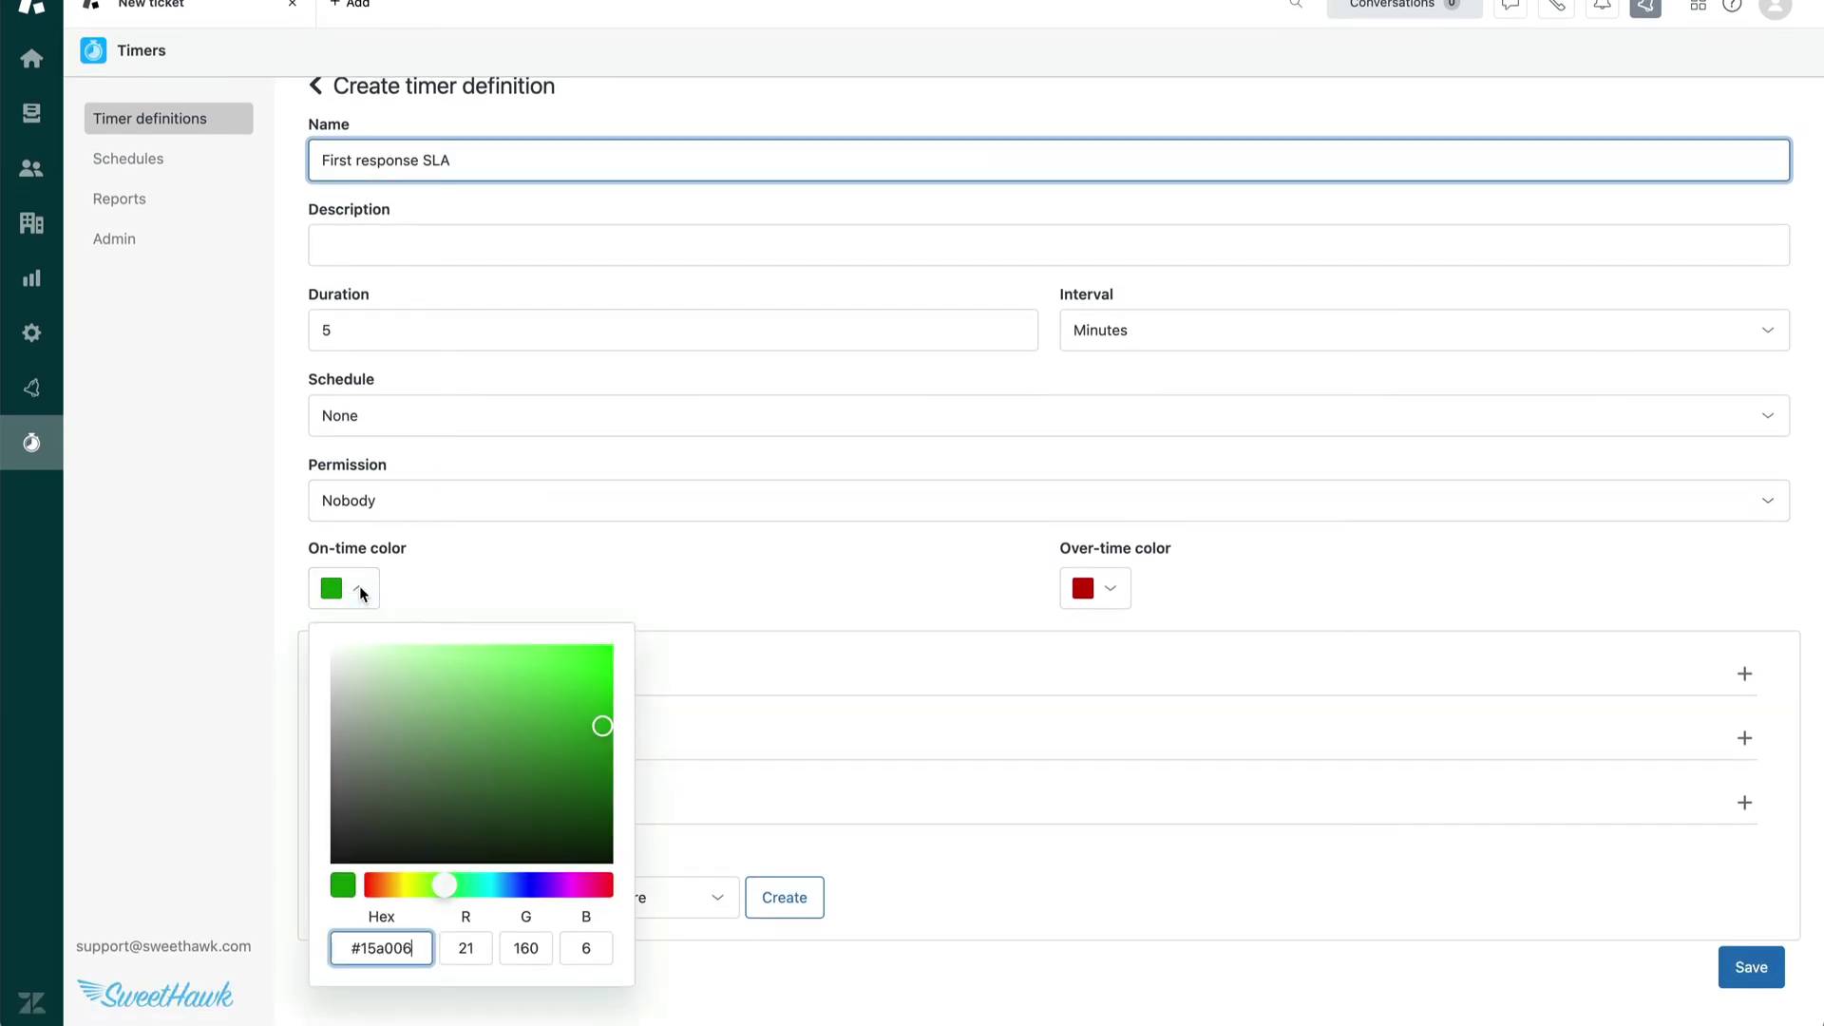
click(603, 686)
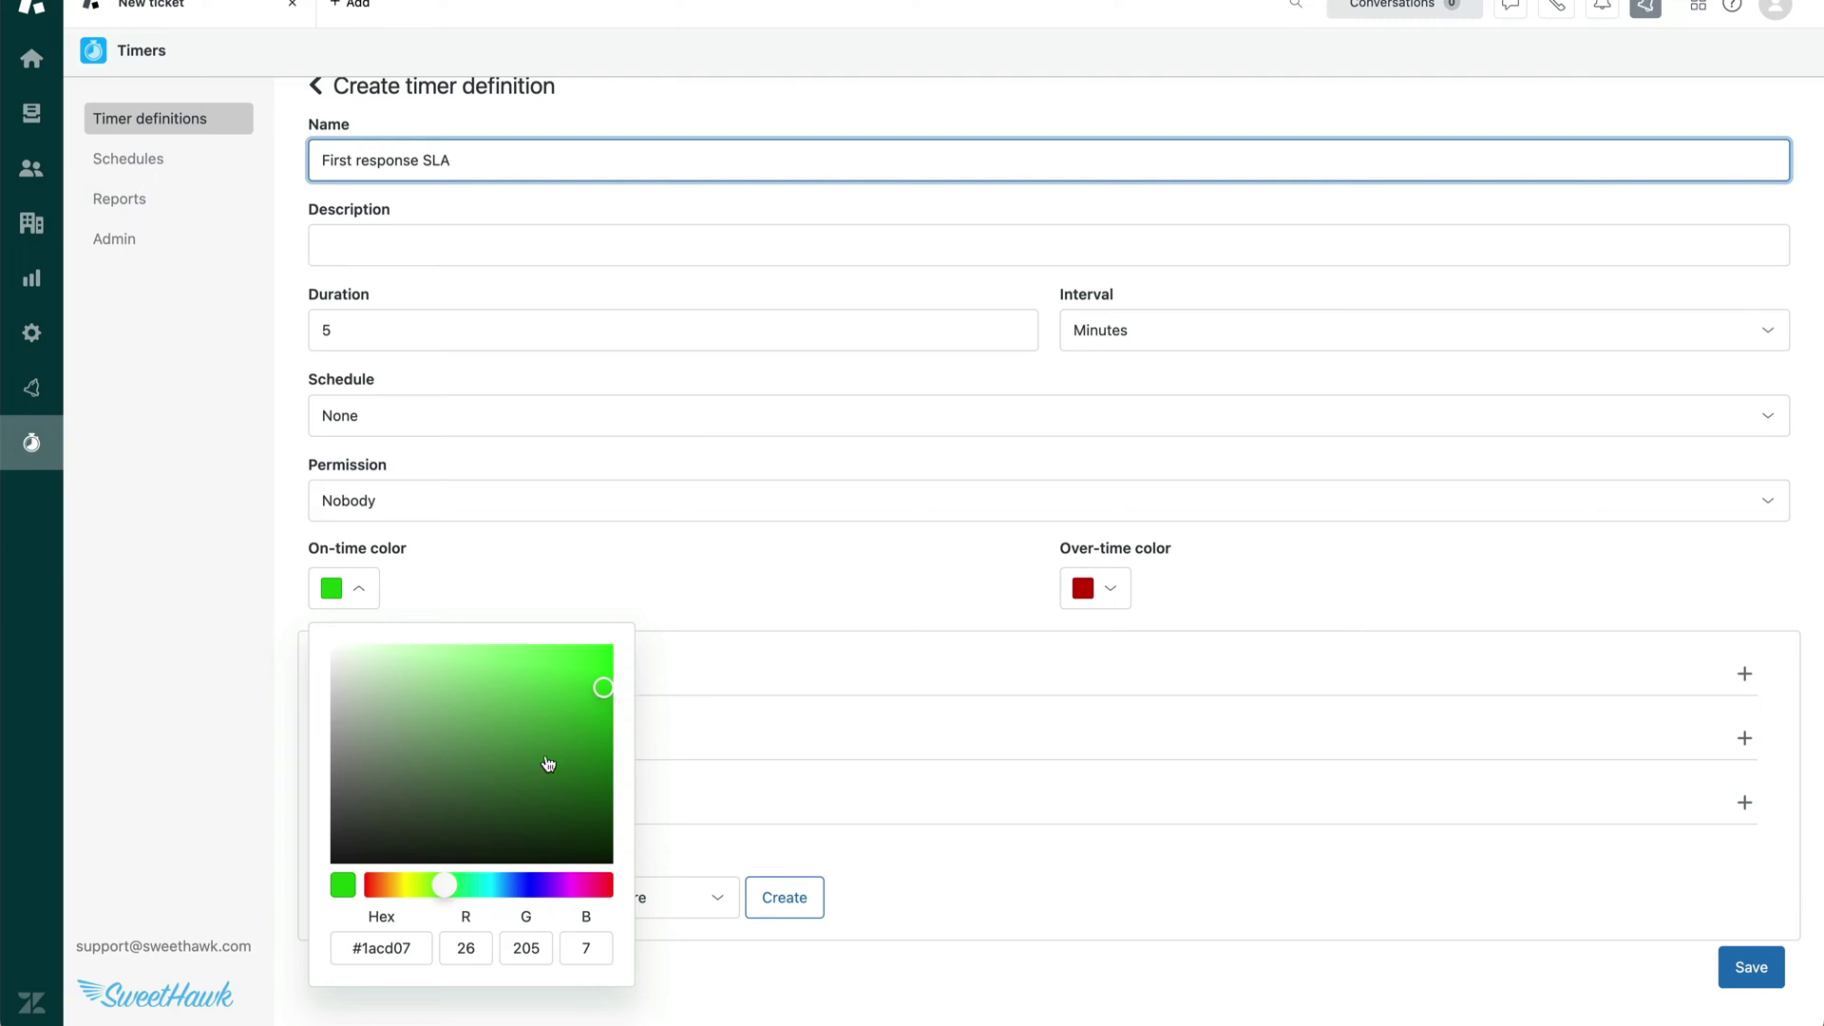
click(1094, 593)
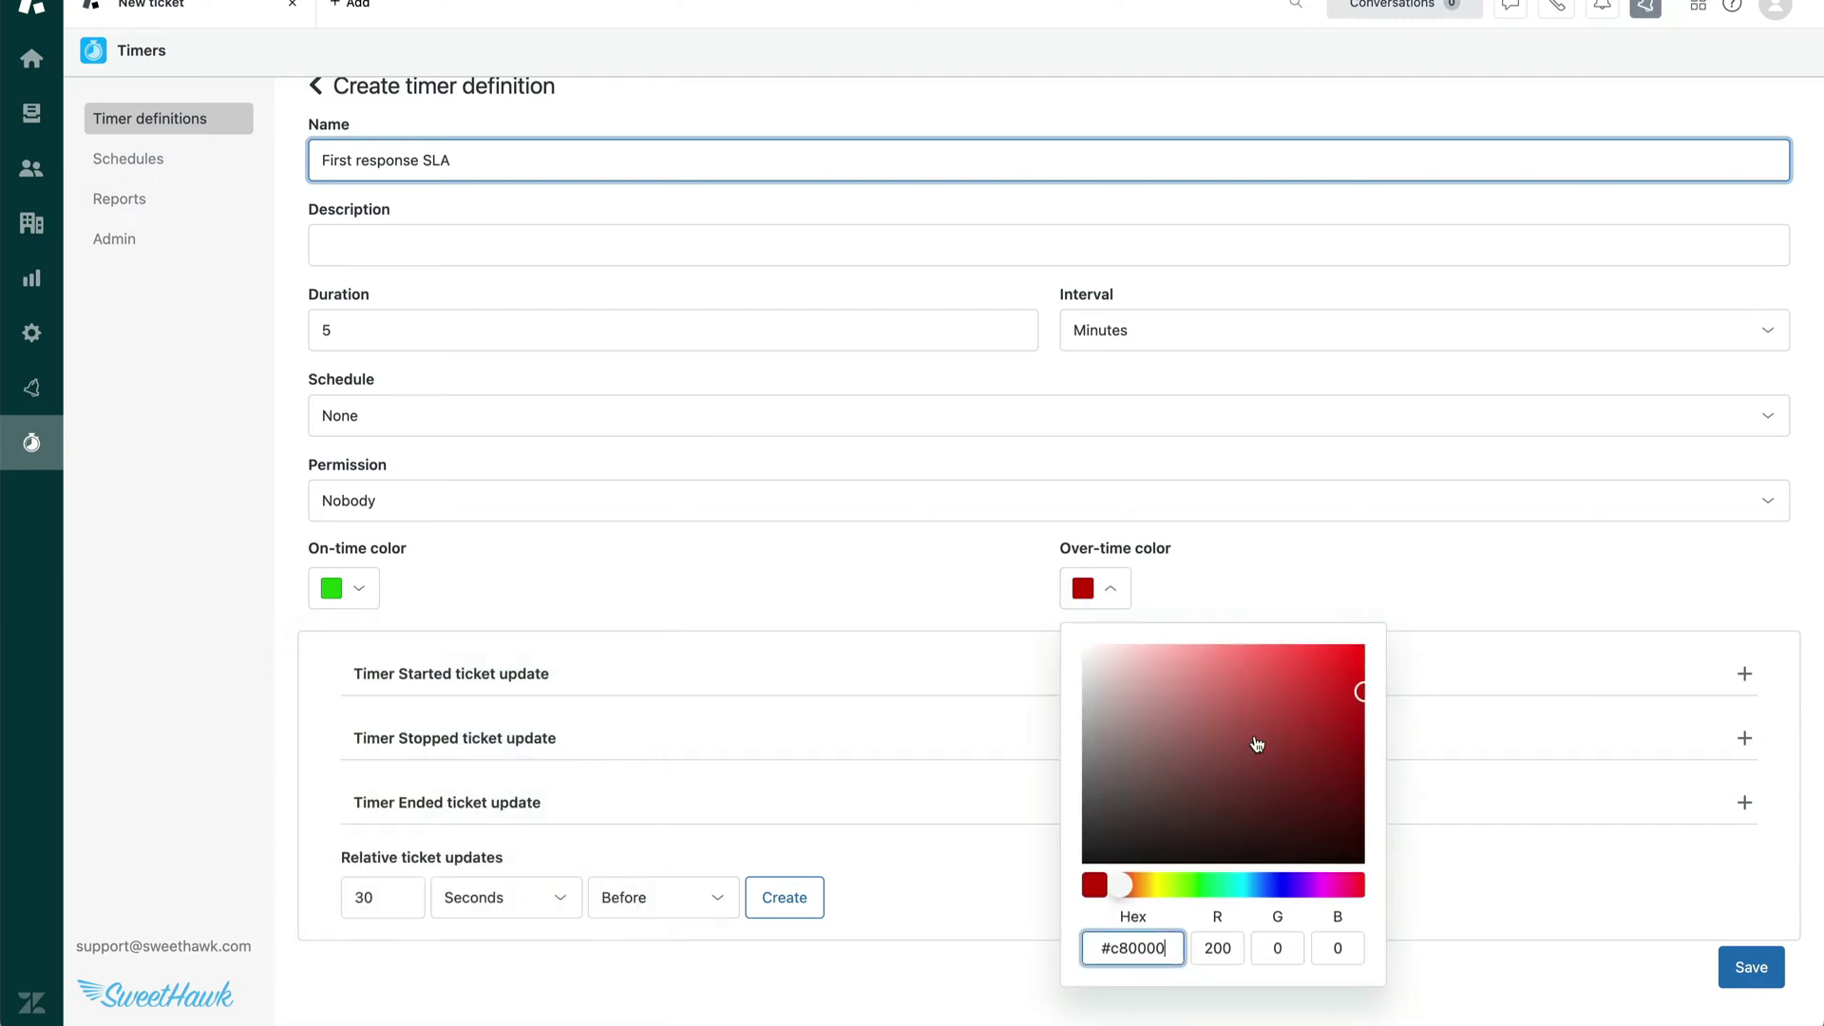
click(1311, 885)
click(1457, 590)
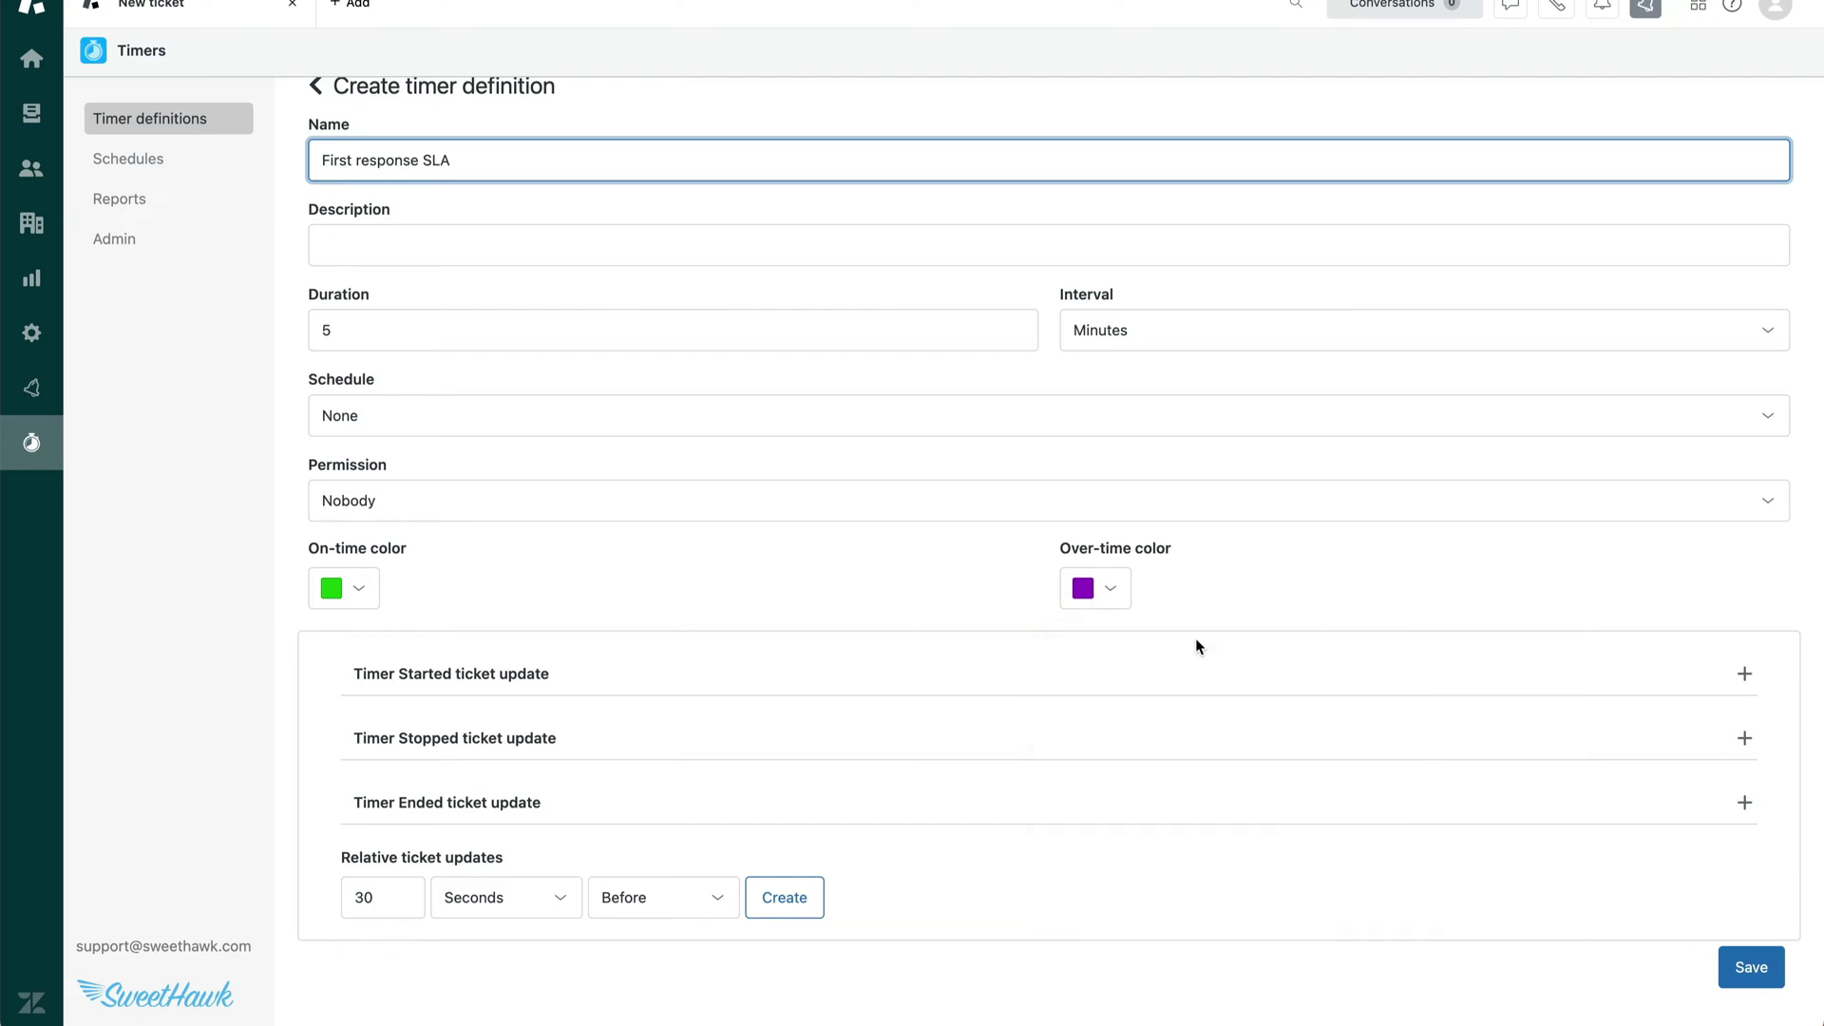
- Make the Timer Started update add the fr_timer_running tag
click(1746, 676)
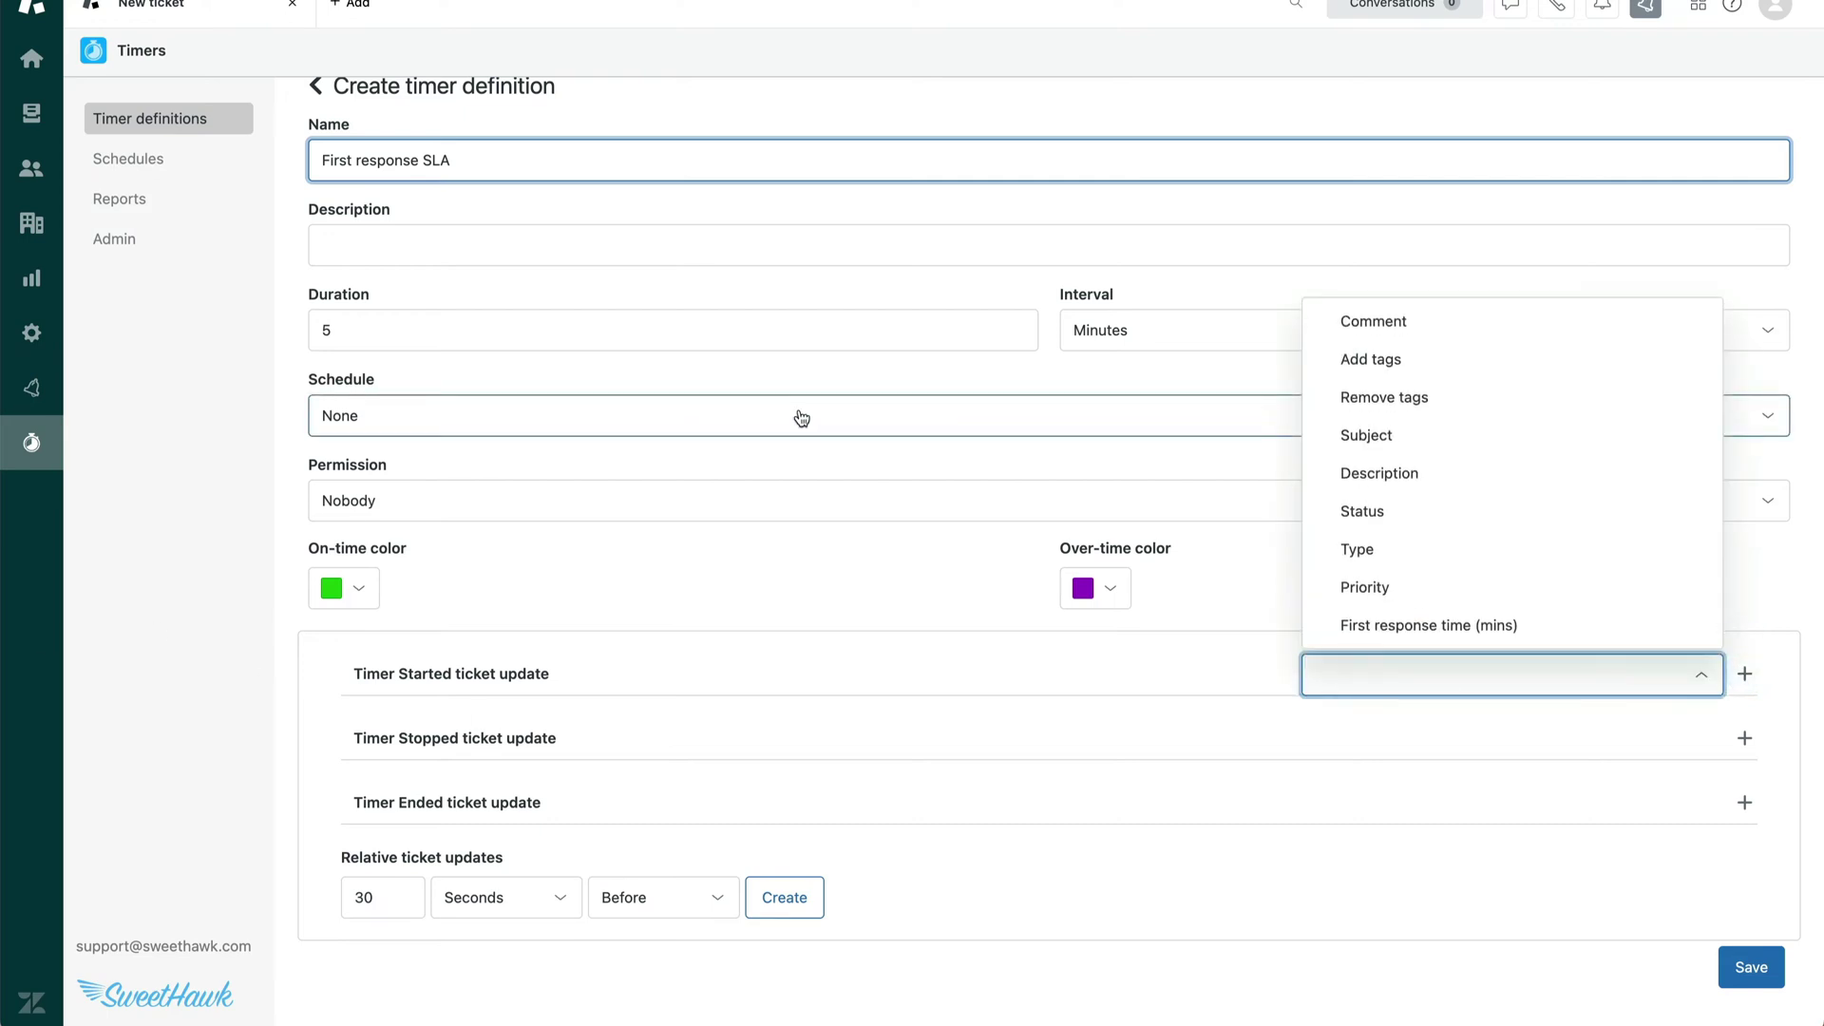
click(1477, 364)
click(720, 738)
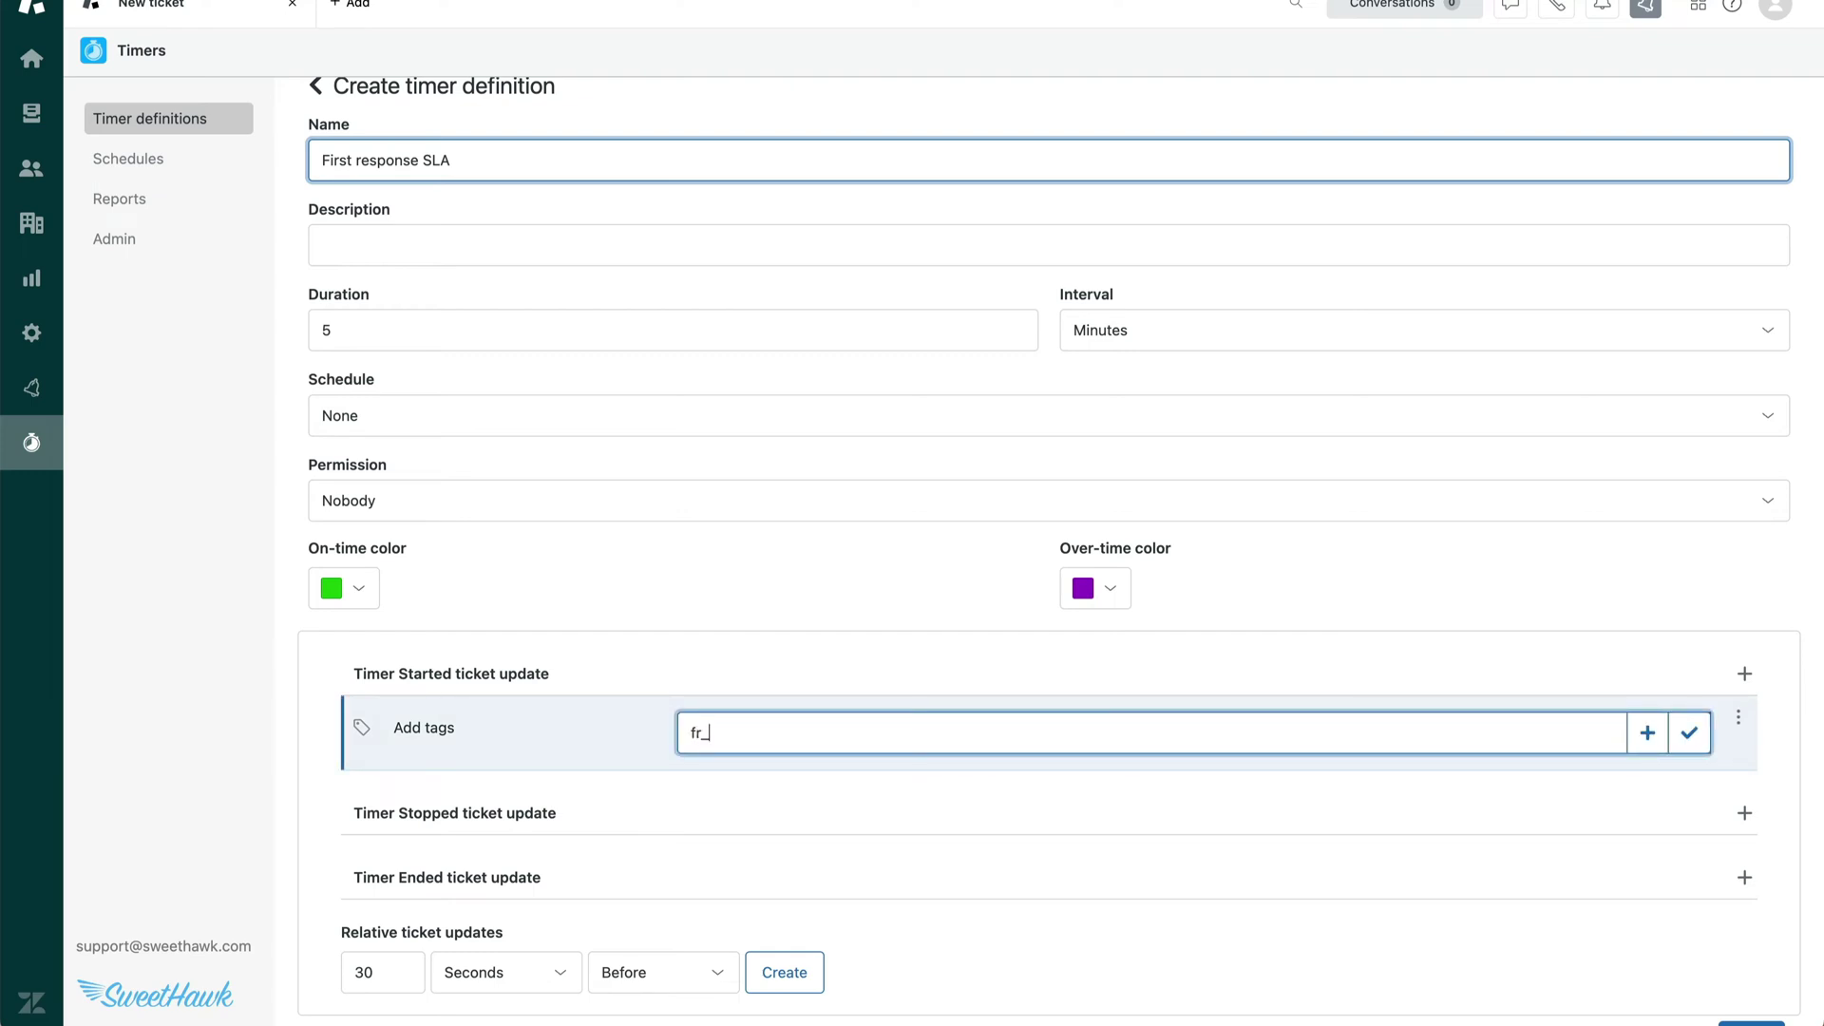
text(fr_timer_running)
scroll(708, 732, down, 2)
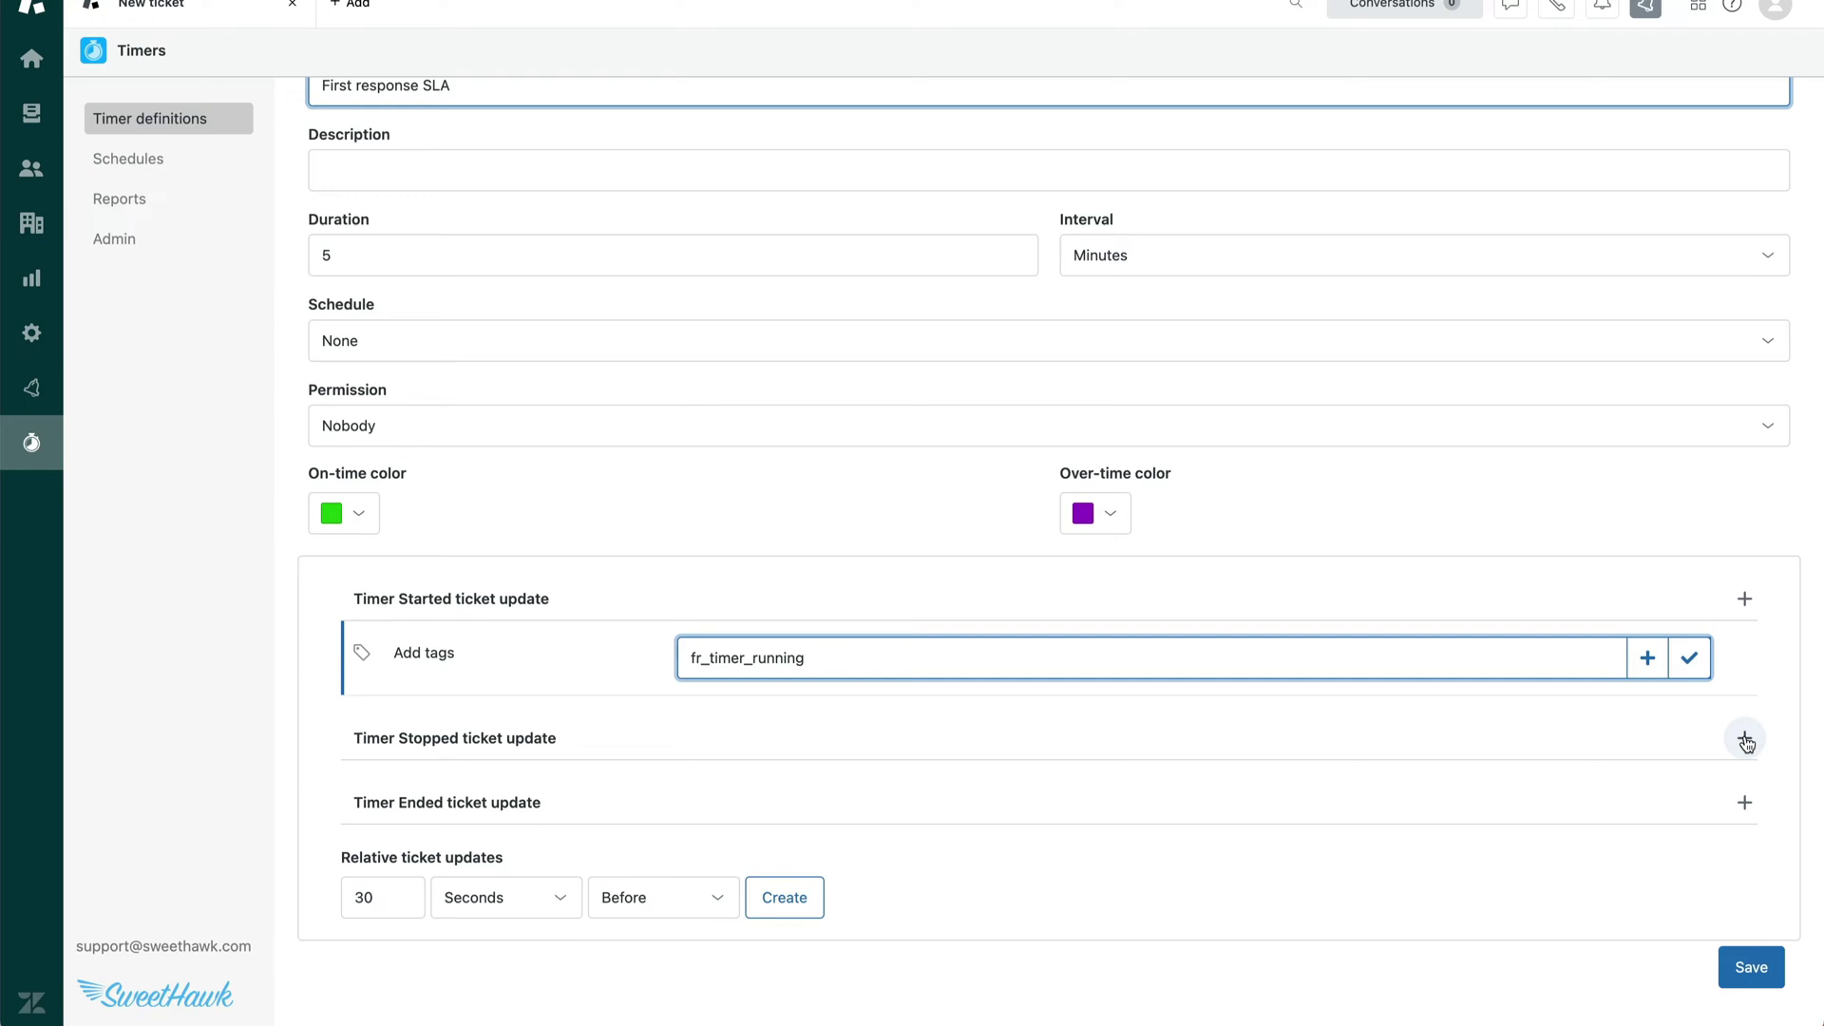
scroll(452, 689, up, 1)
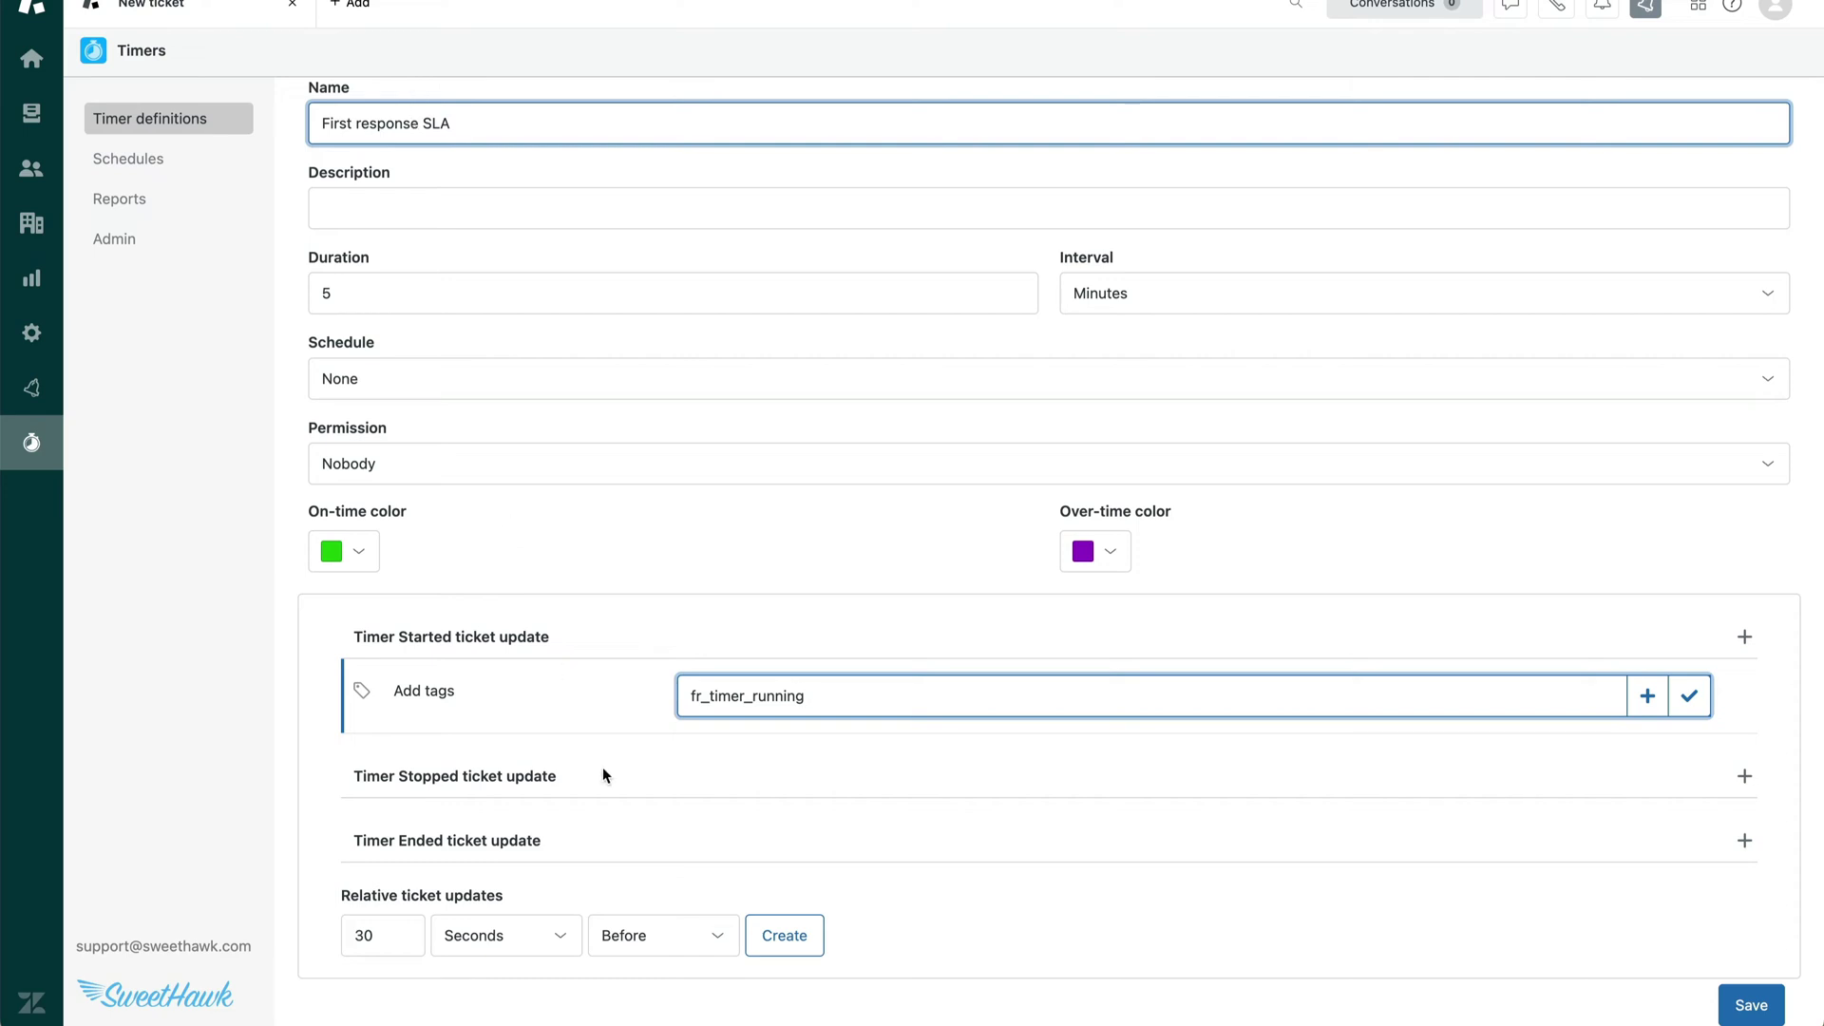
- Make Timer Stopped remove fr_timer_running, then check the Default Ticket Form in Admin Center
click(1746, 777)
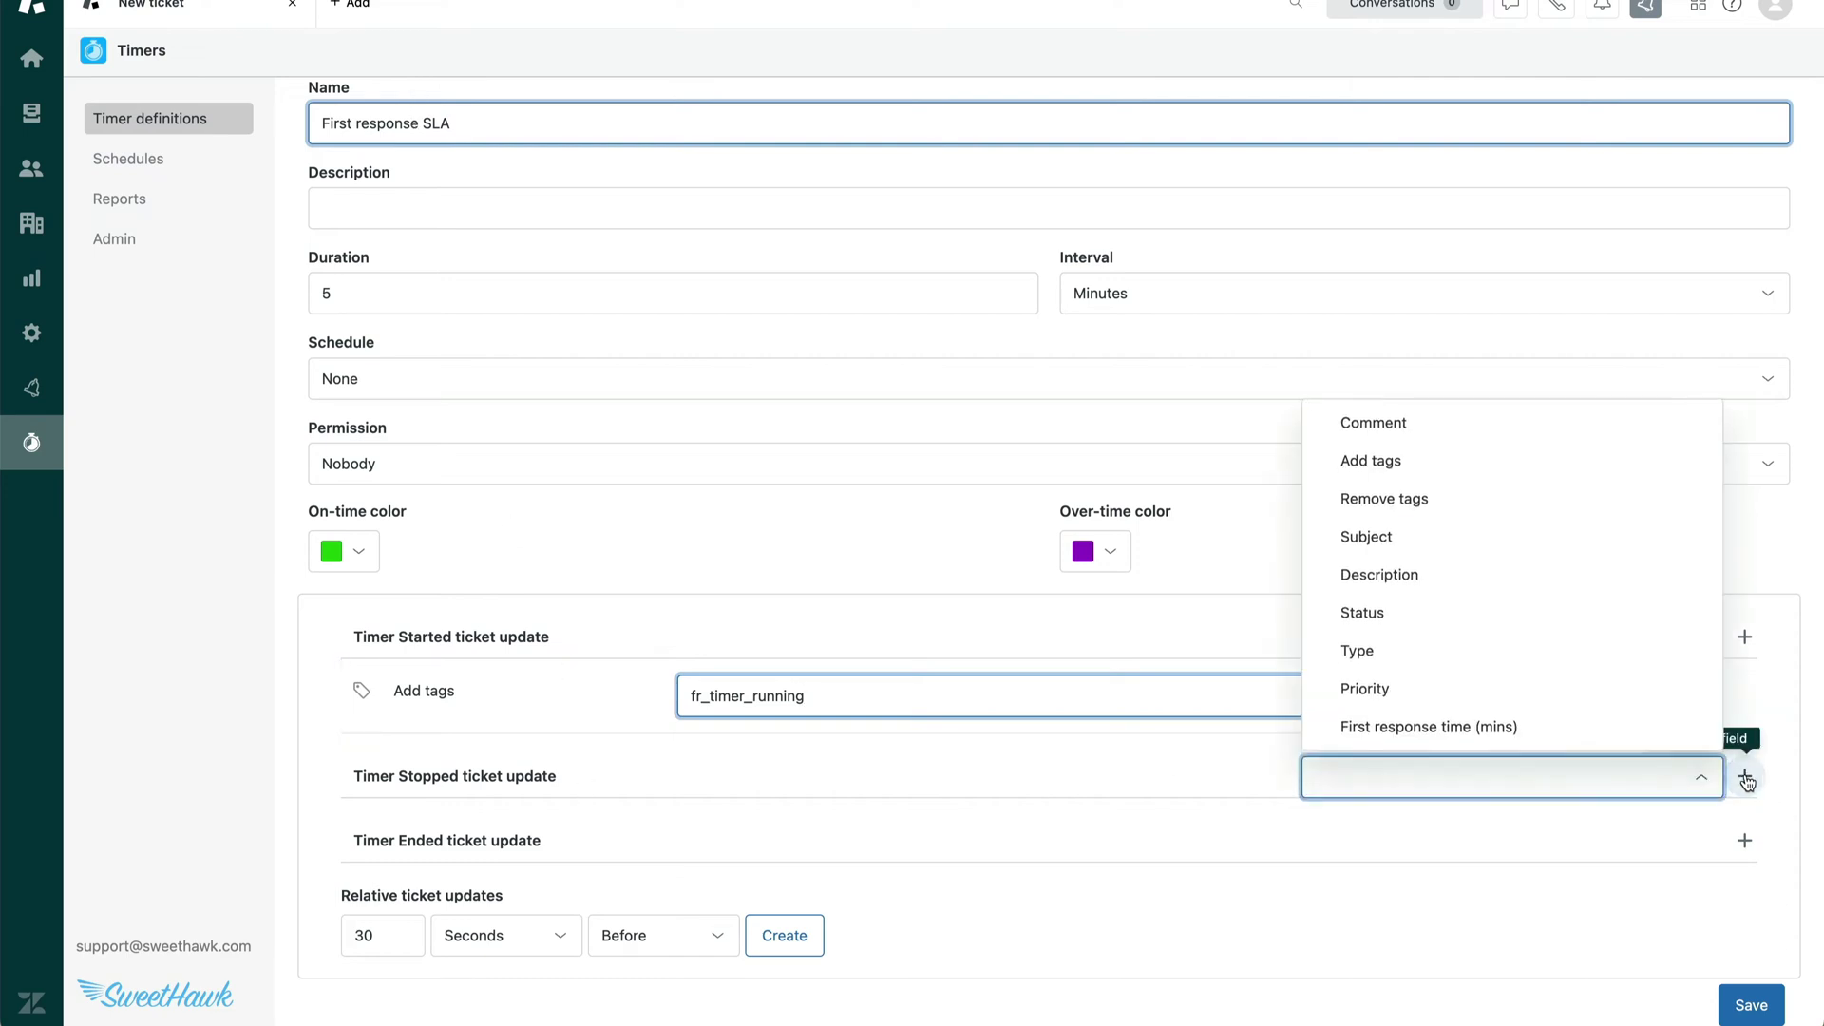
click(1421, 511)
drag(812, 697, 641, 703)
key(ctrl+c)
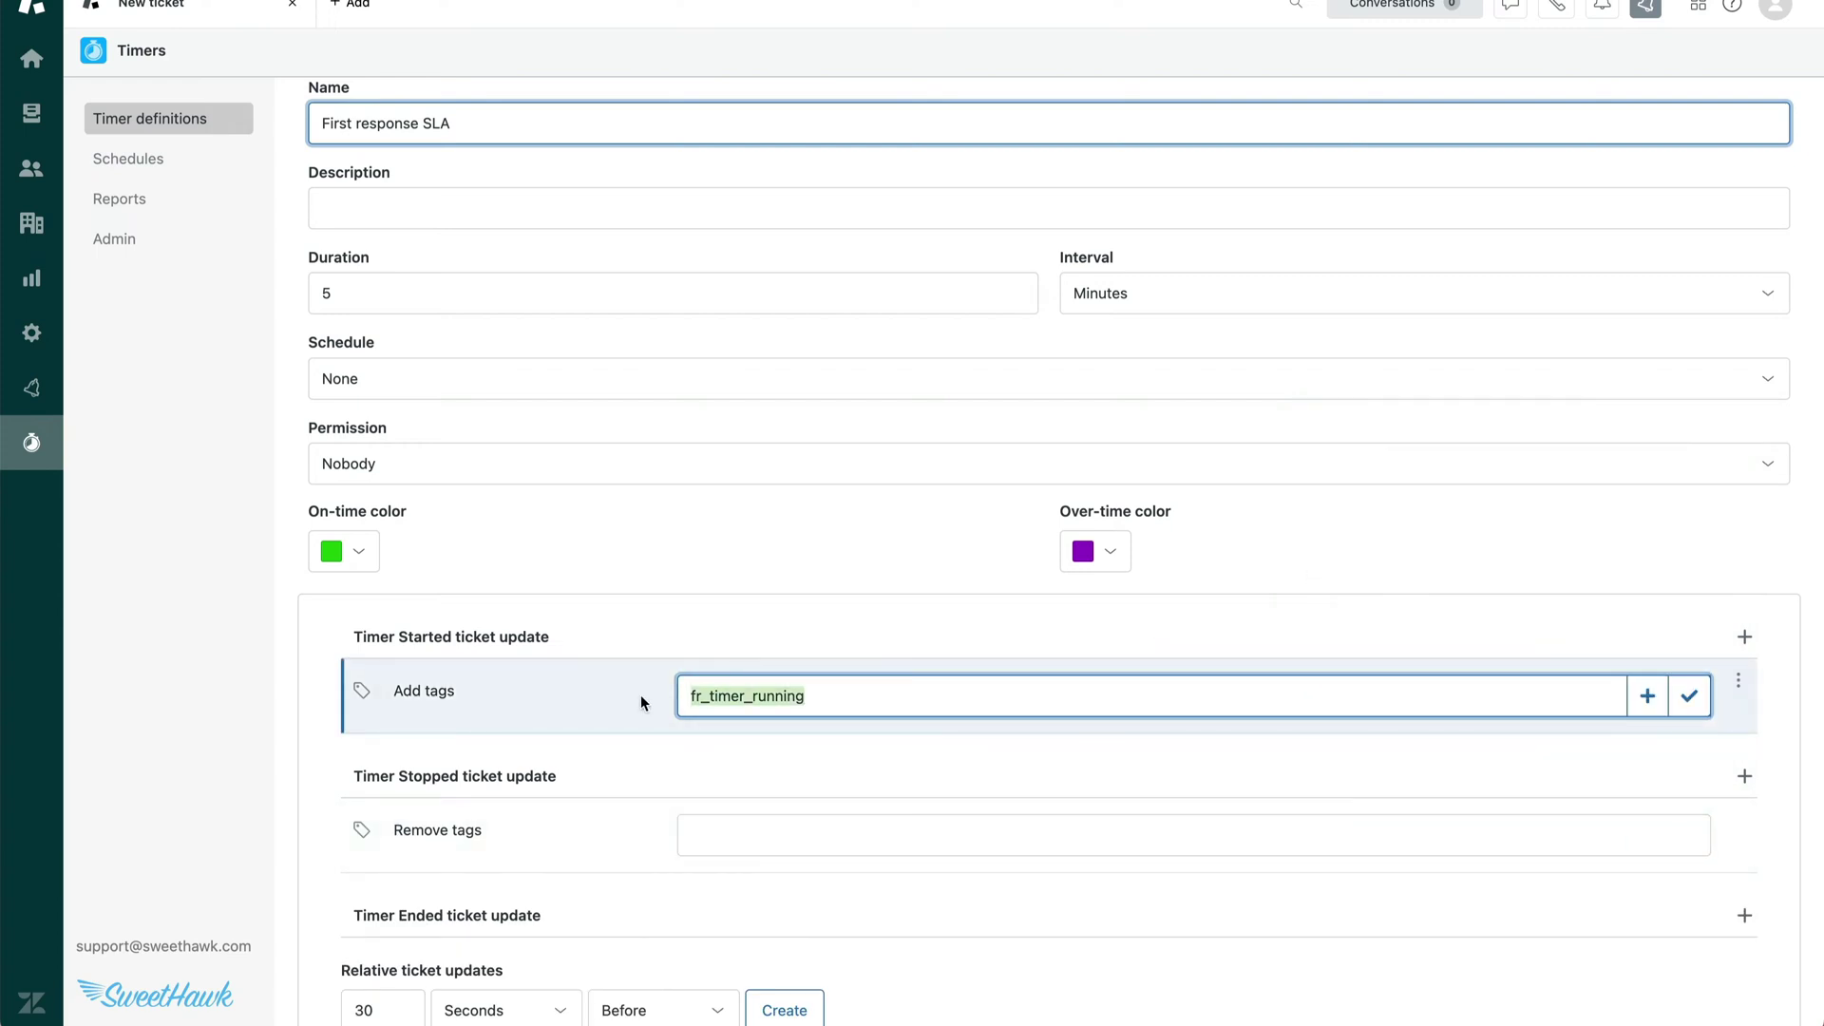
click(753, 834)
key(ctrl+v)
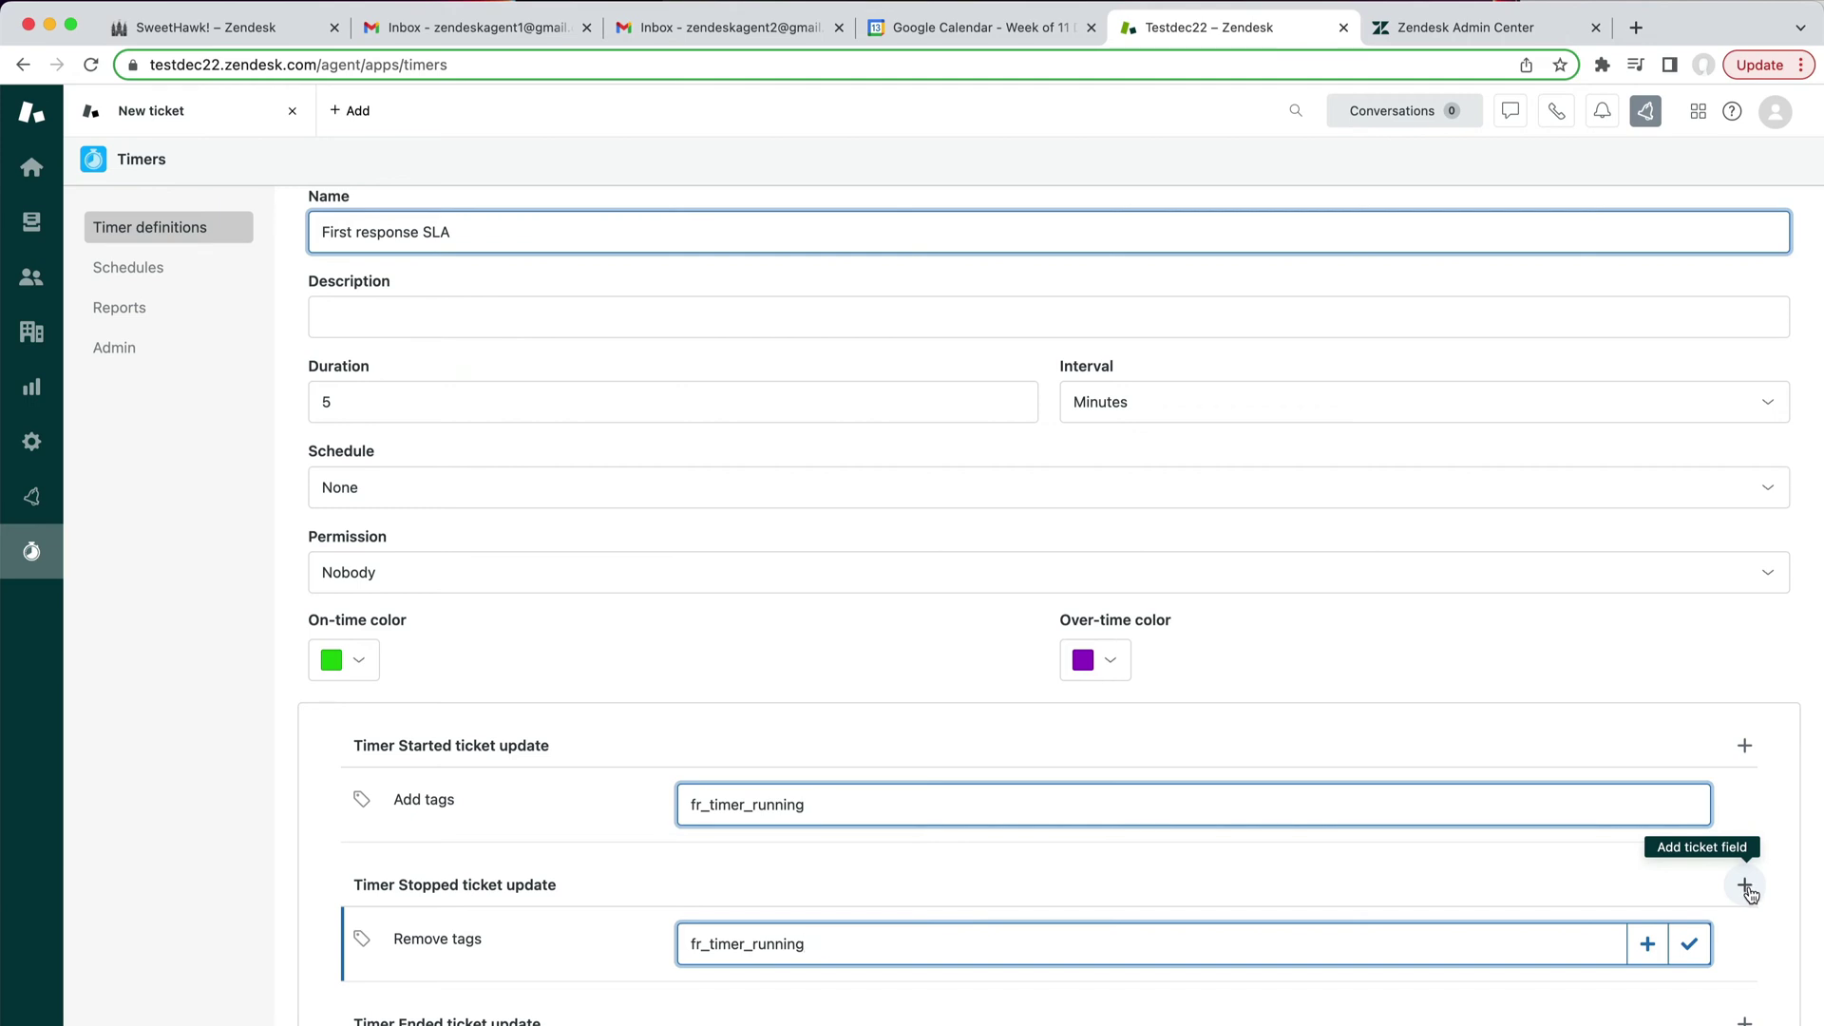
click(1473, 26)
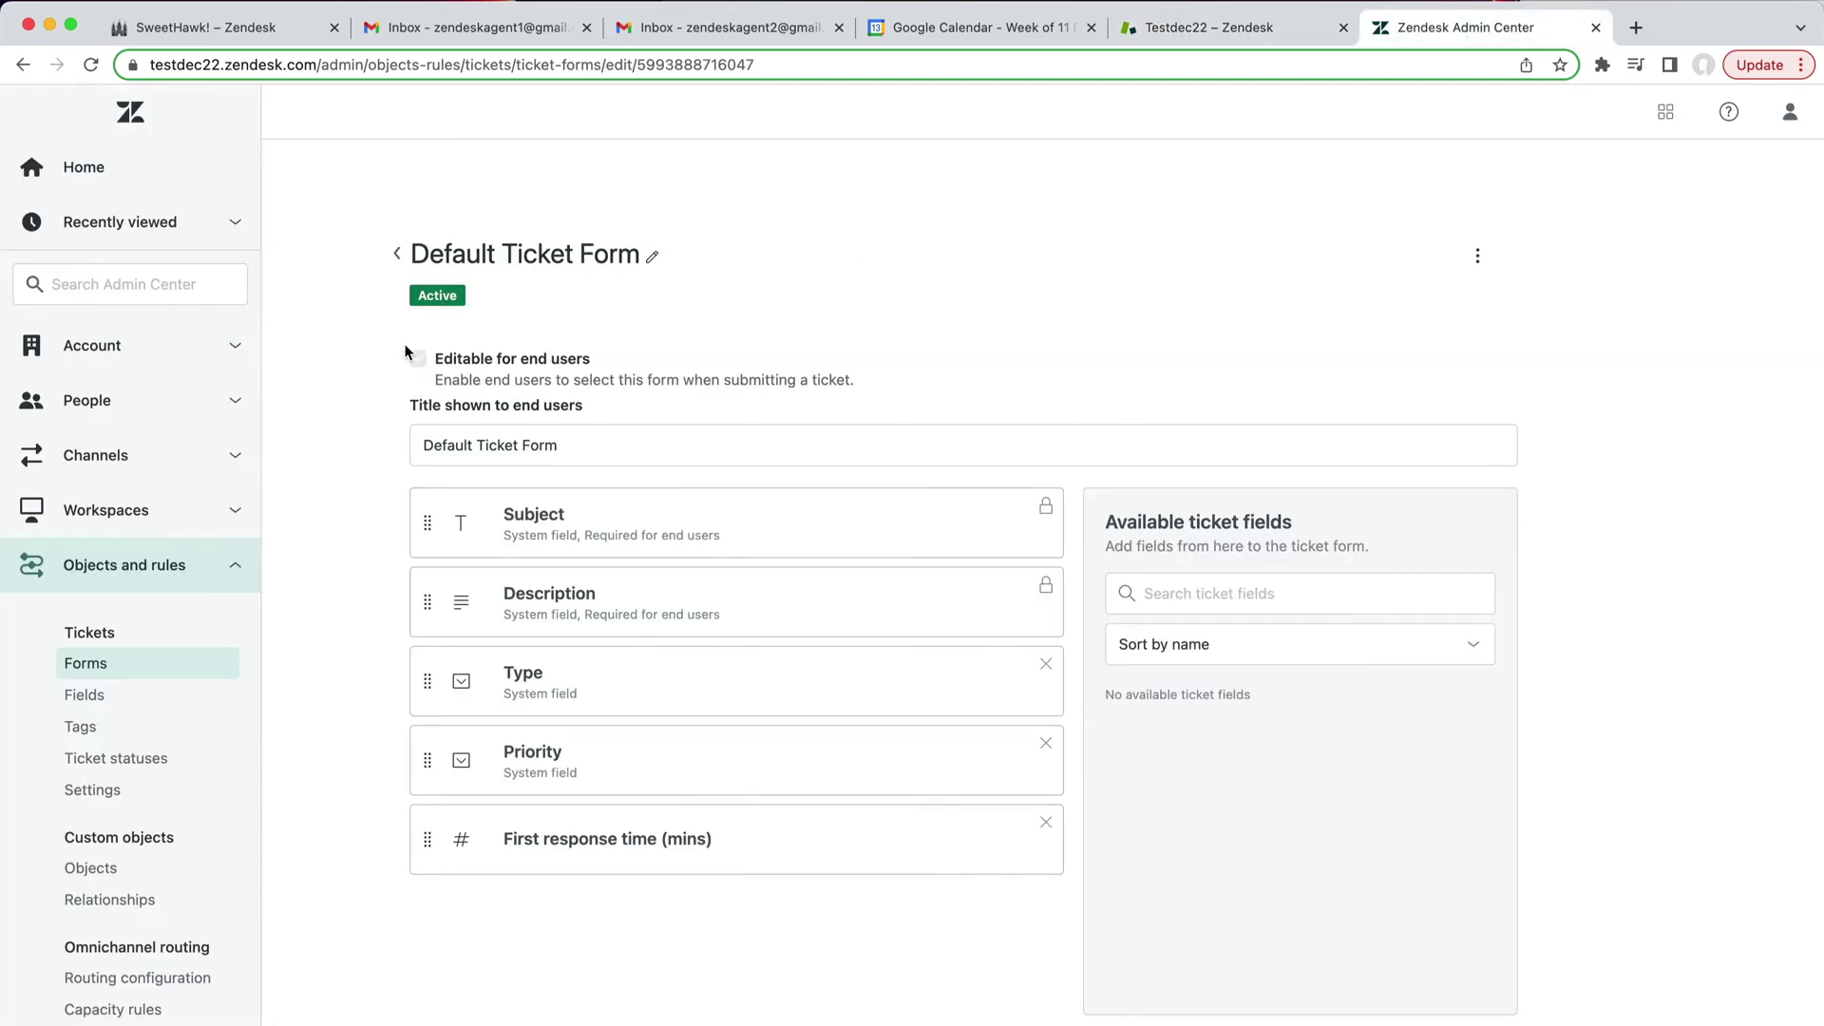
- On Timer Stopped, set First response time (mins) to the {{timer.minutes_elapsed}} placeholder
click(1202, 32)
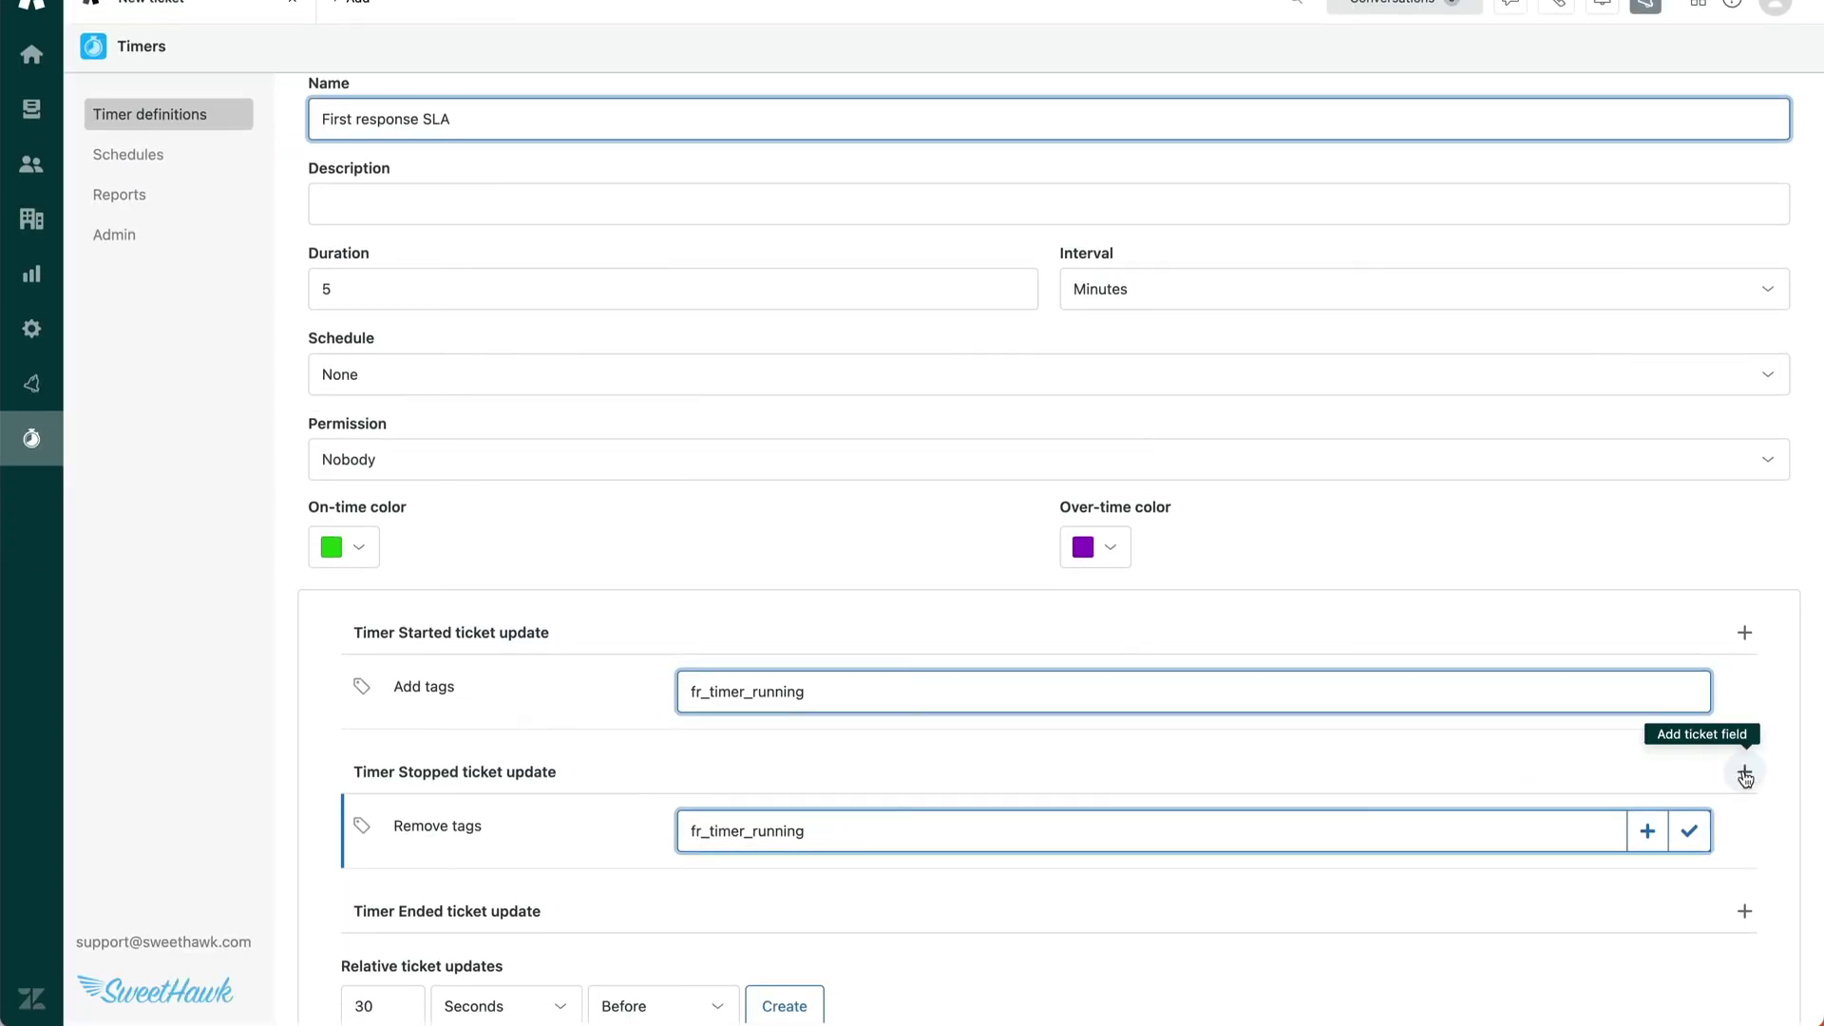
click(1745, 774)
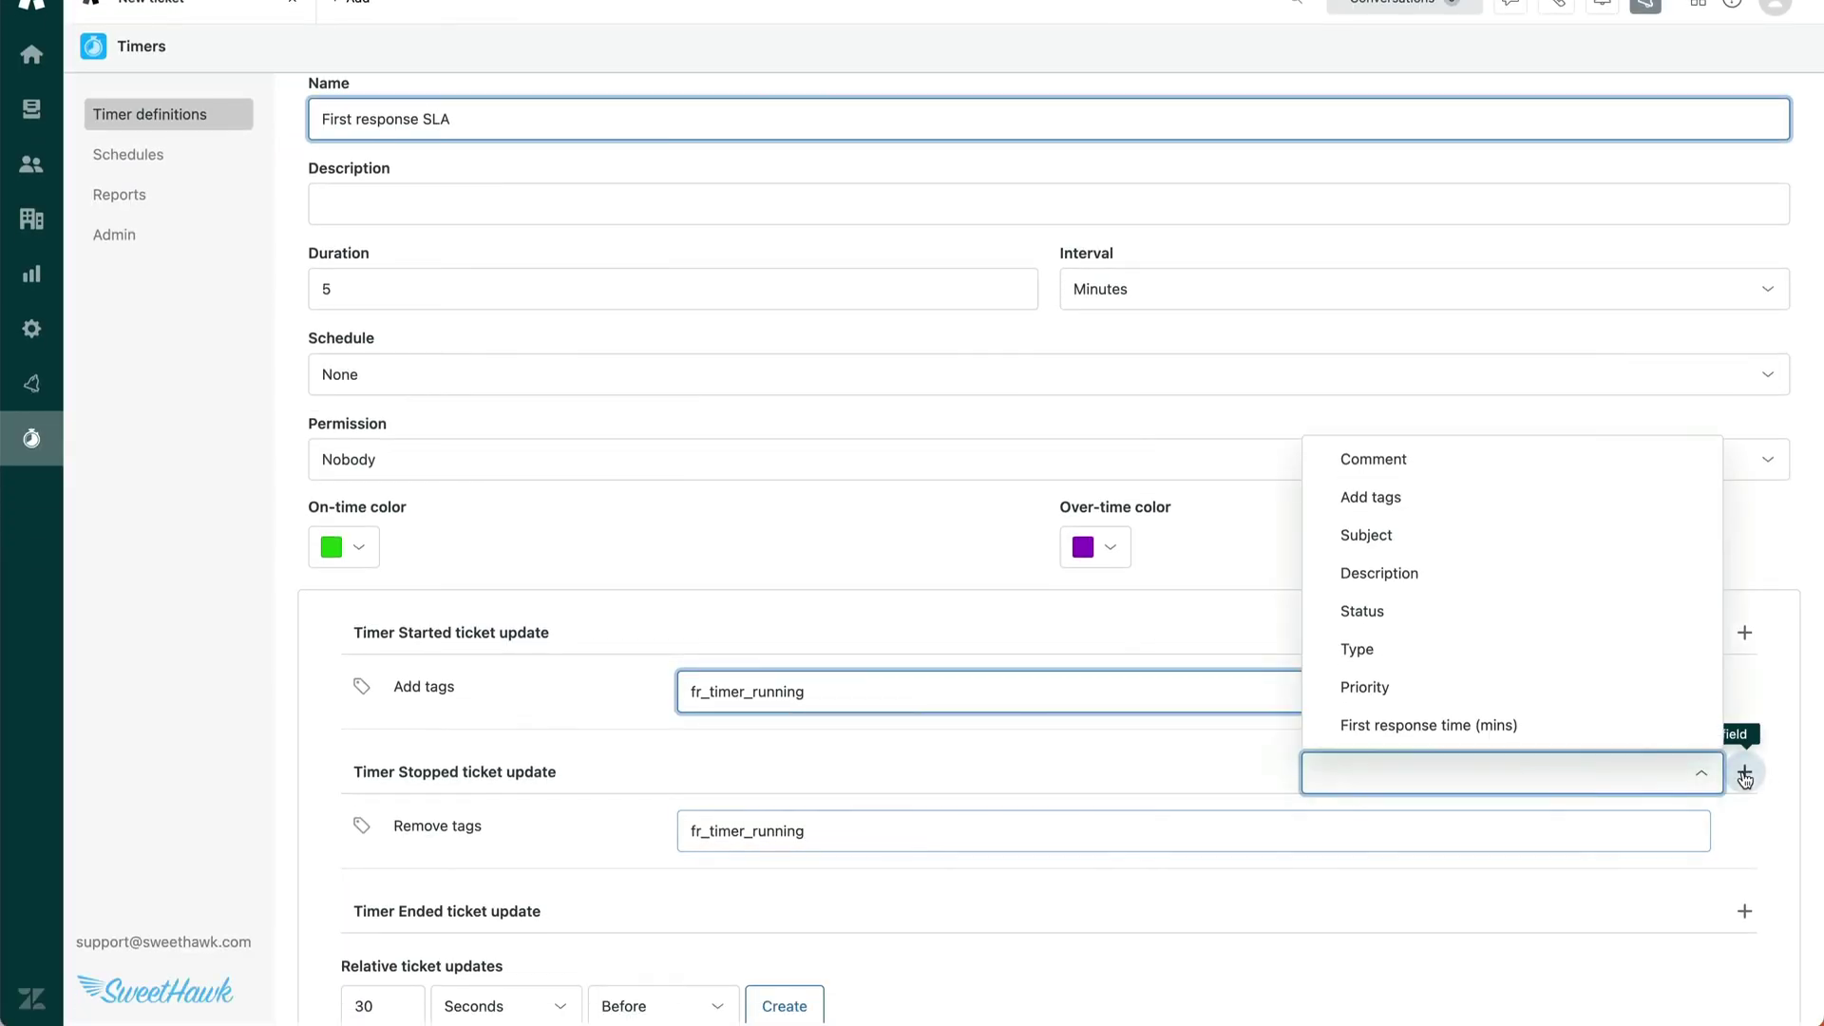
click(1389, 726)
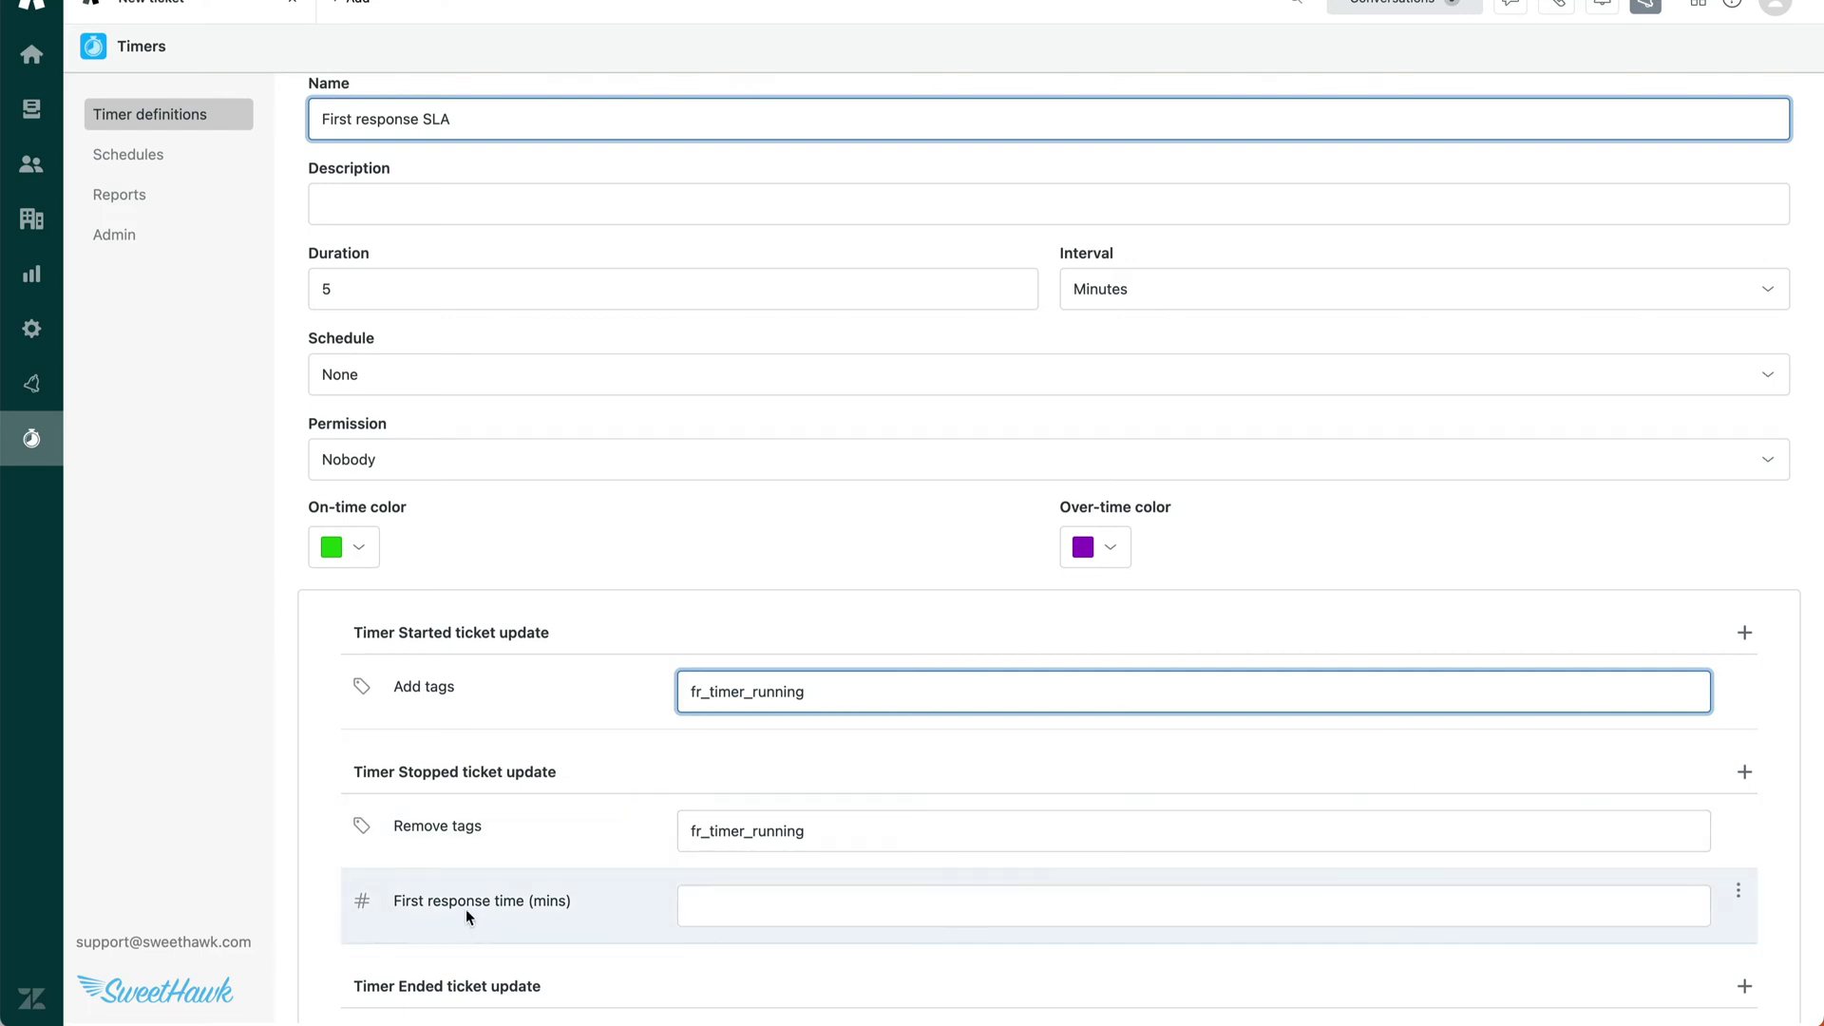
scroll(467, 926, down, 2)
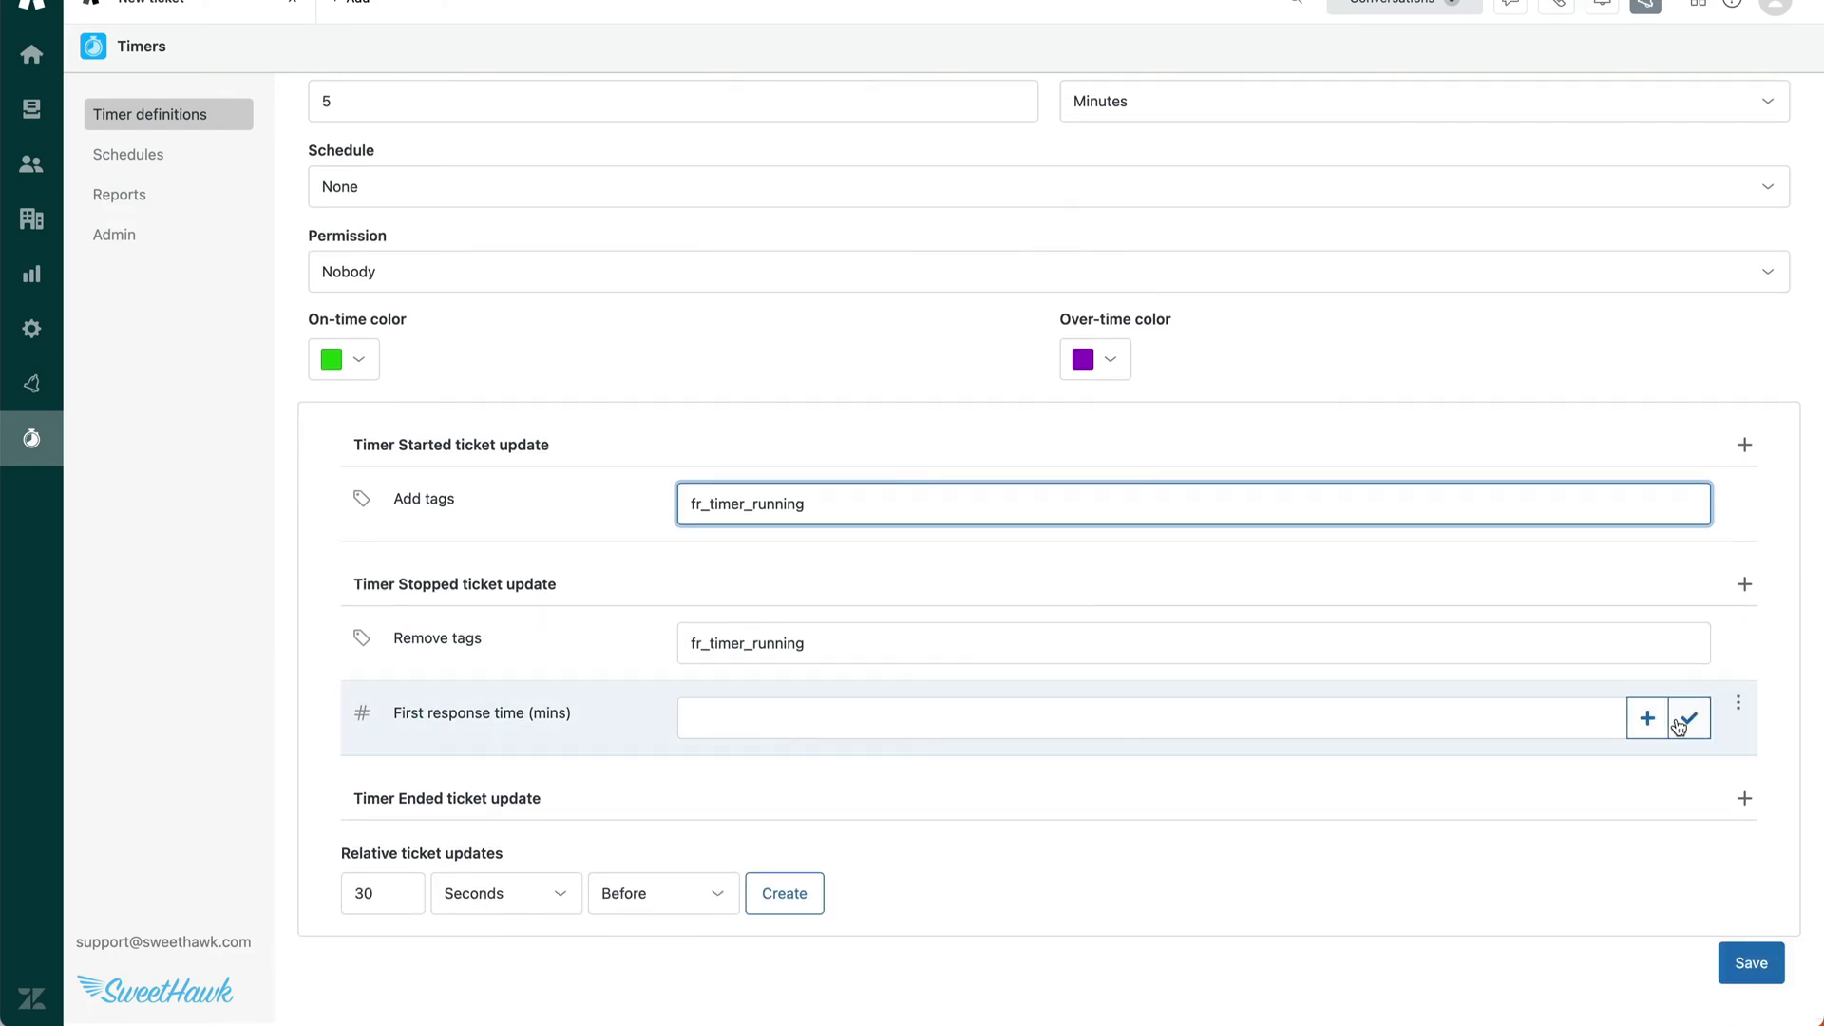
click(1648, 719)
scroll(1402, 845, down, 3)
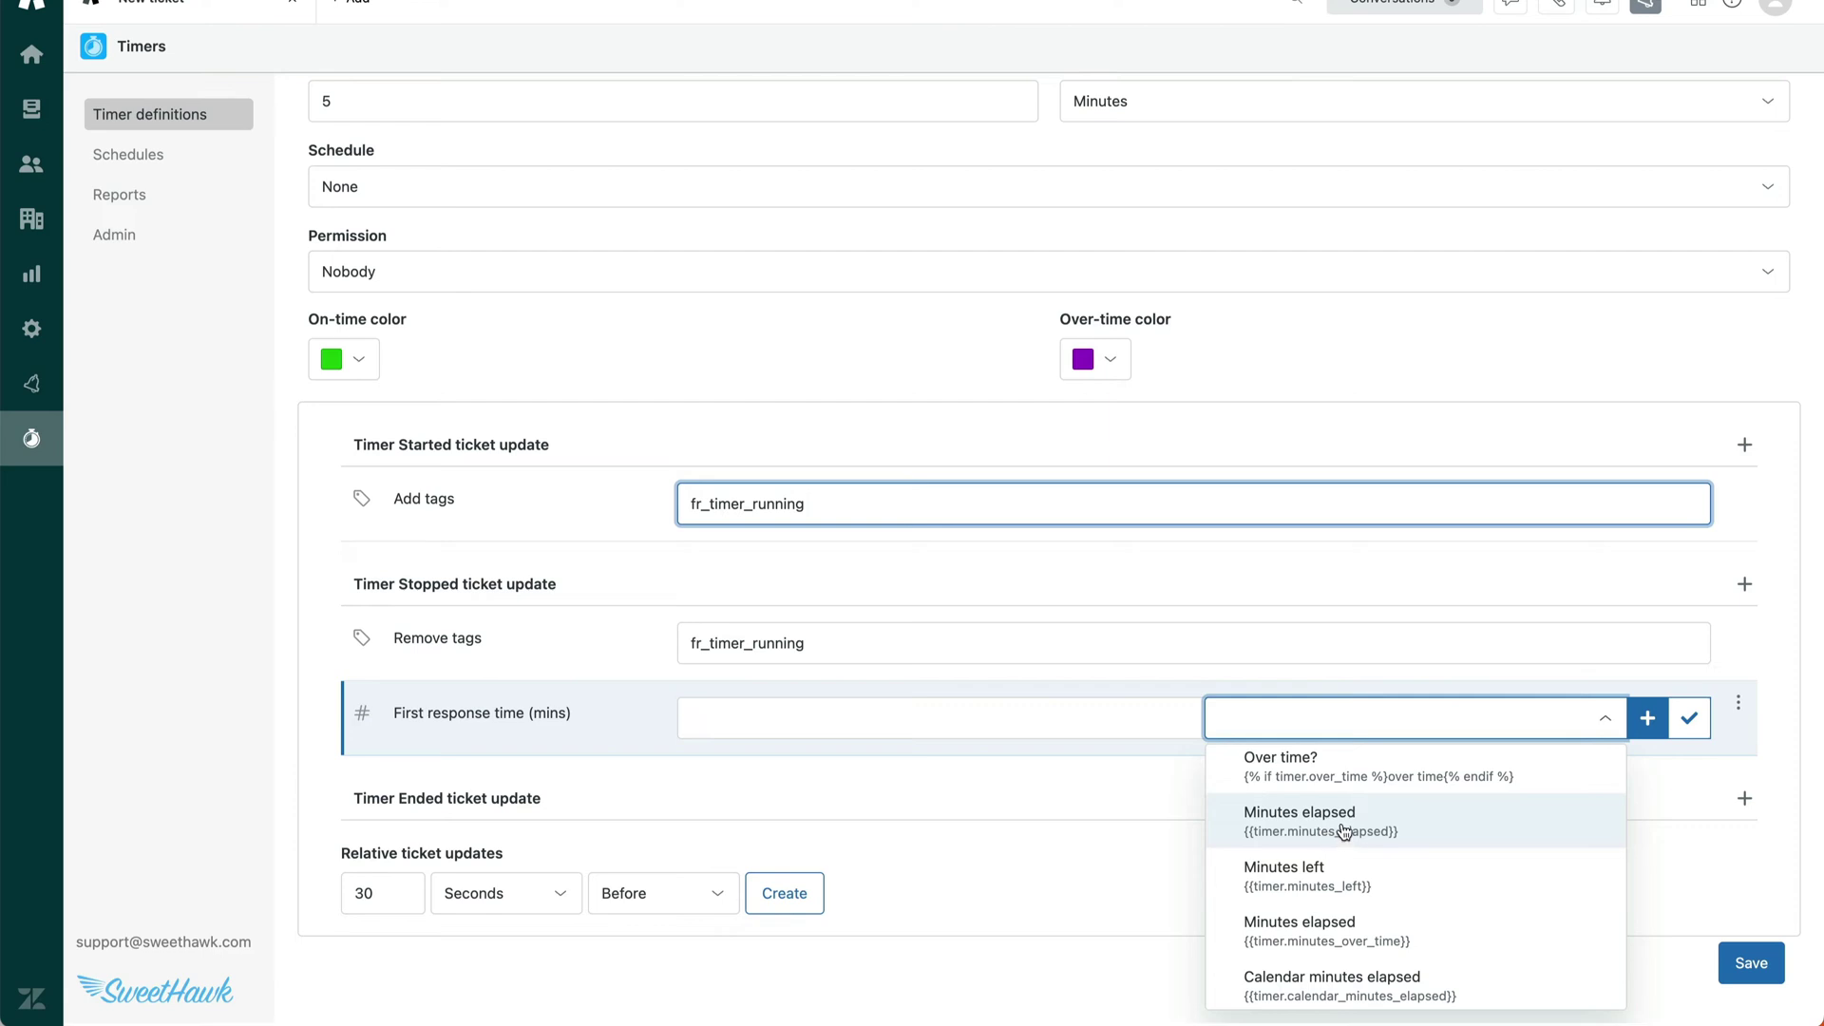
scroll(1343, 822, up, 3)
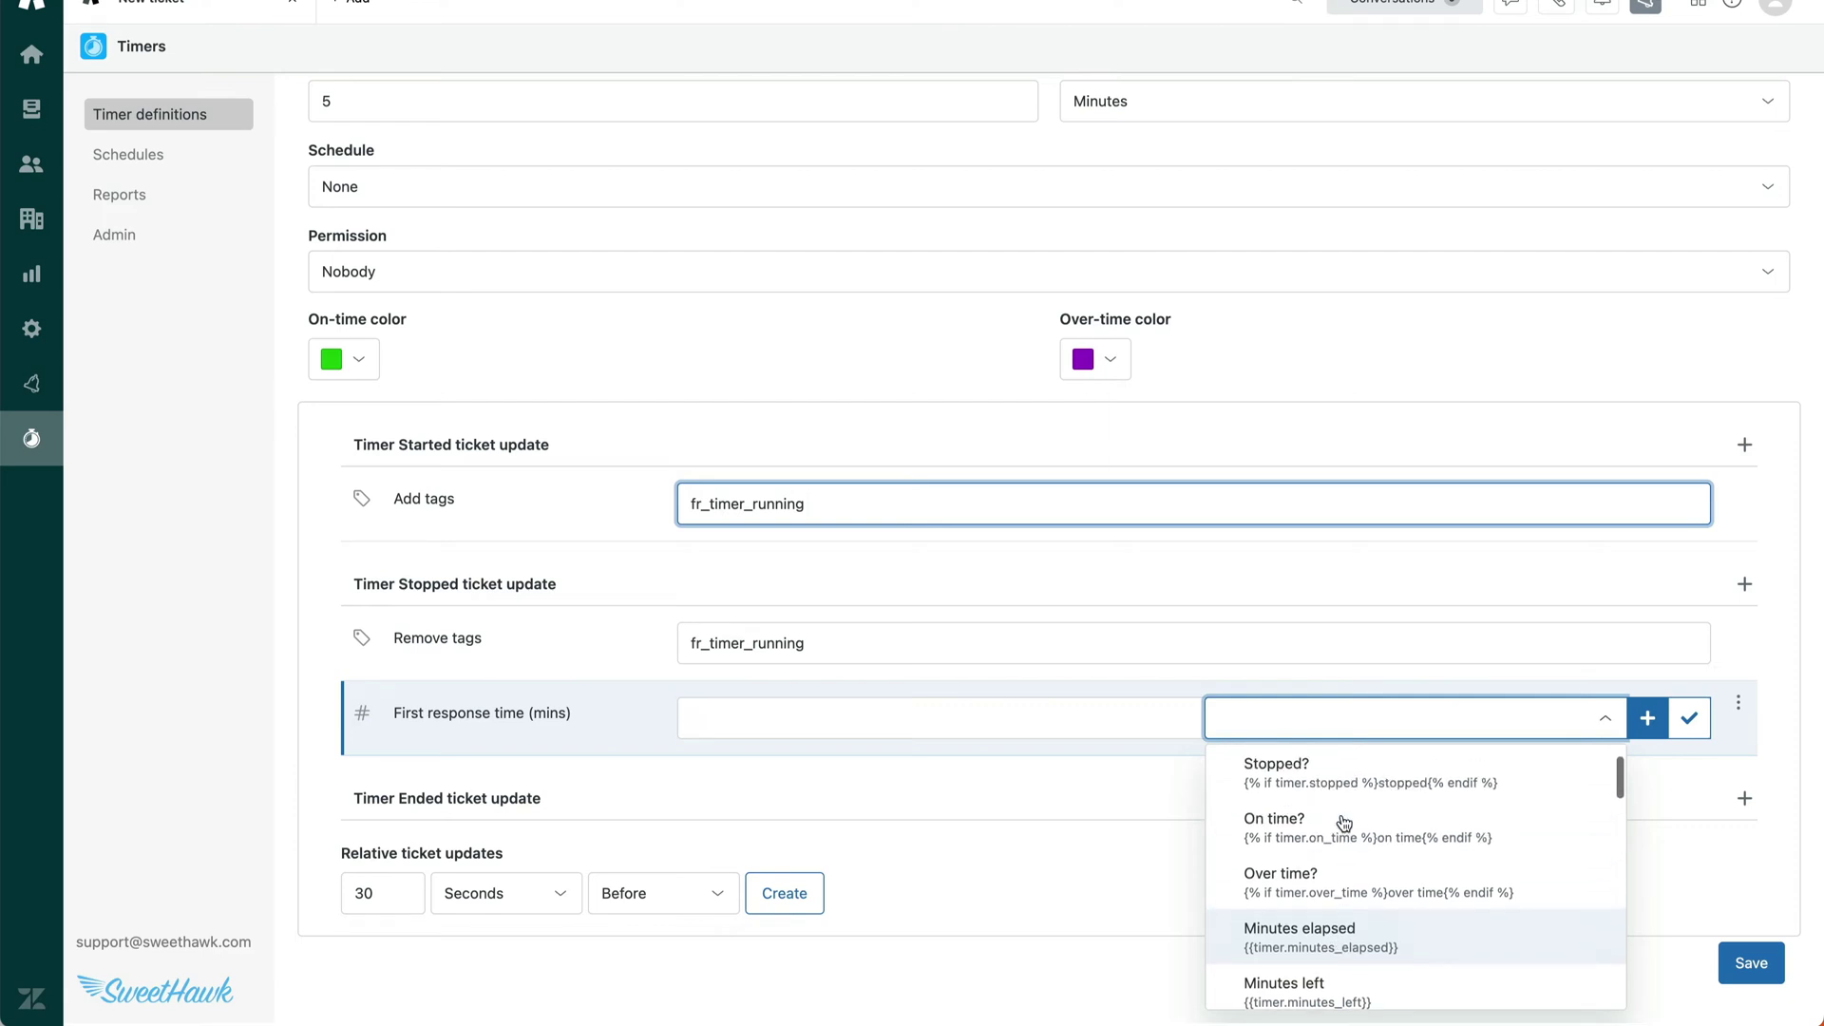
scroll(1344, 864, down, 1)
scroll(1344, 889, down, 5)
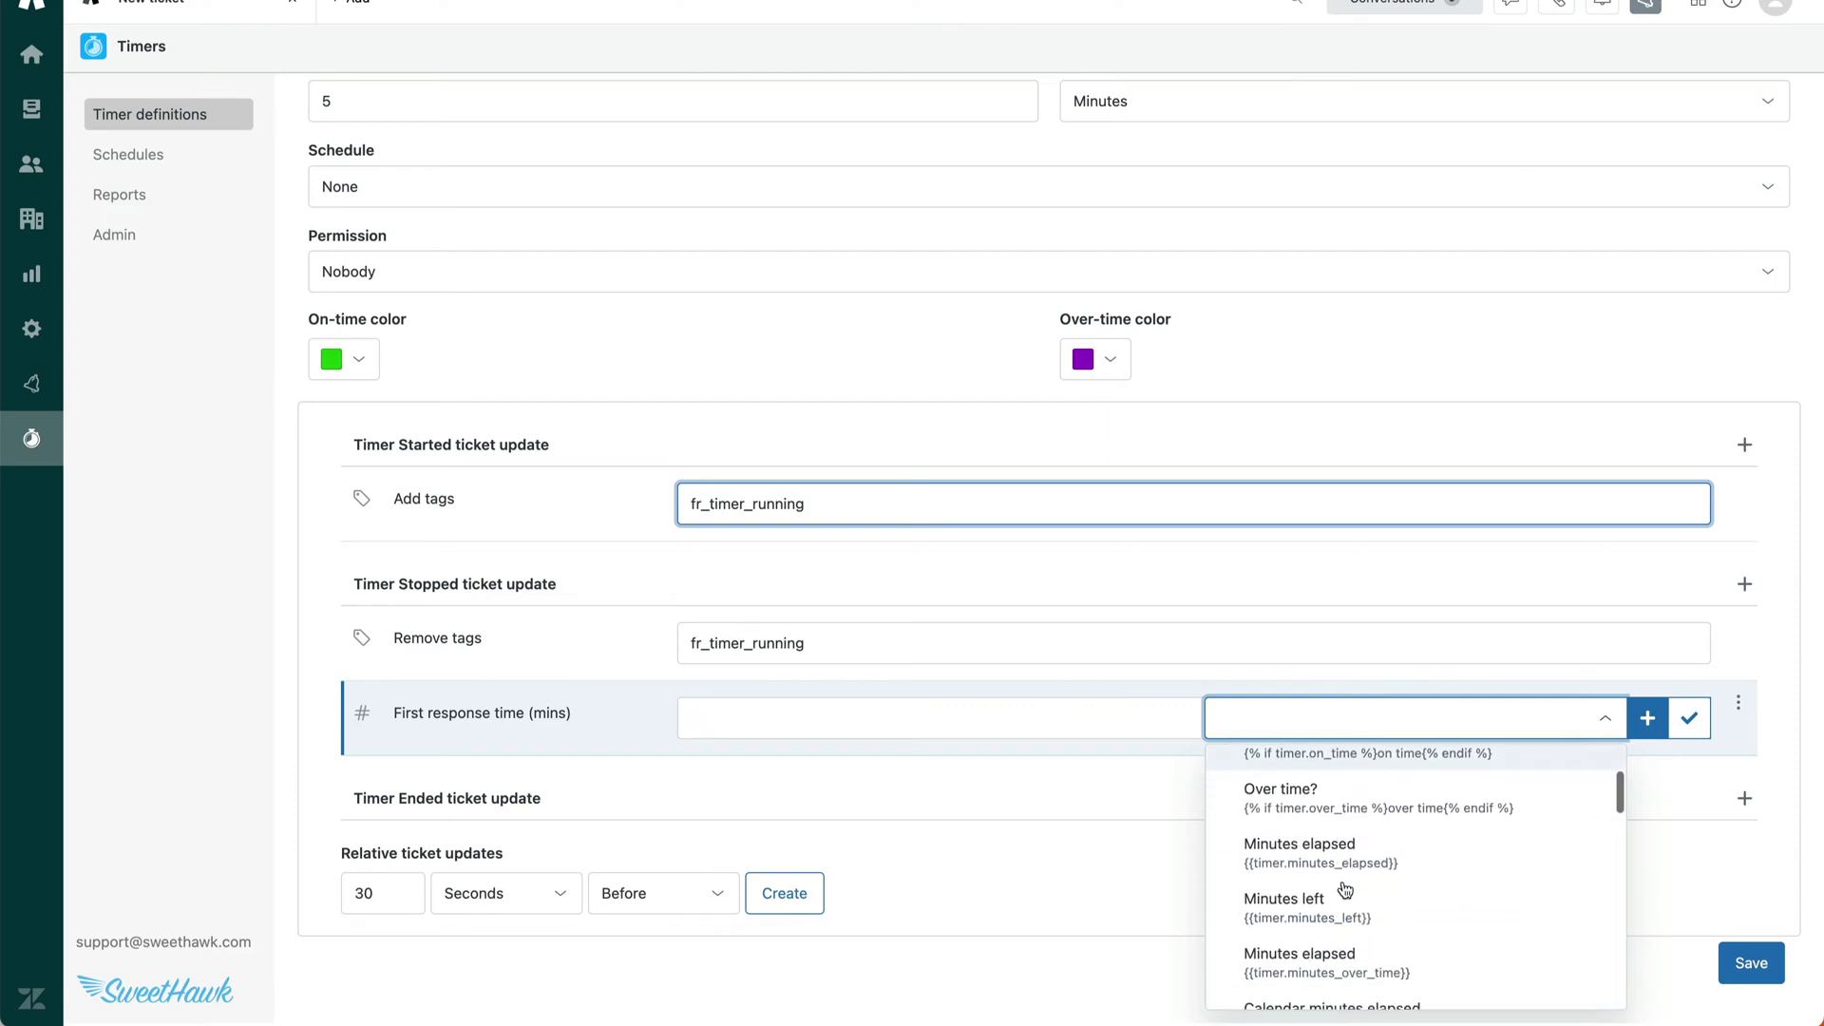
scroll(1344, 889, down, 5)
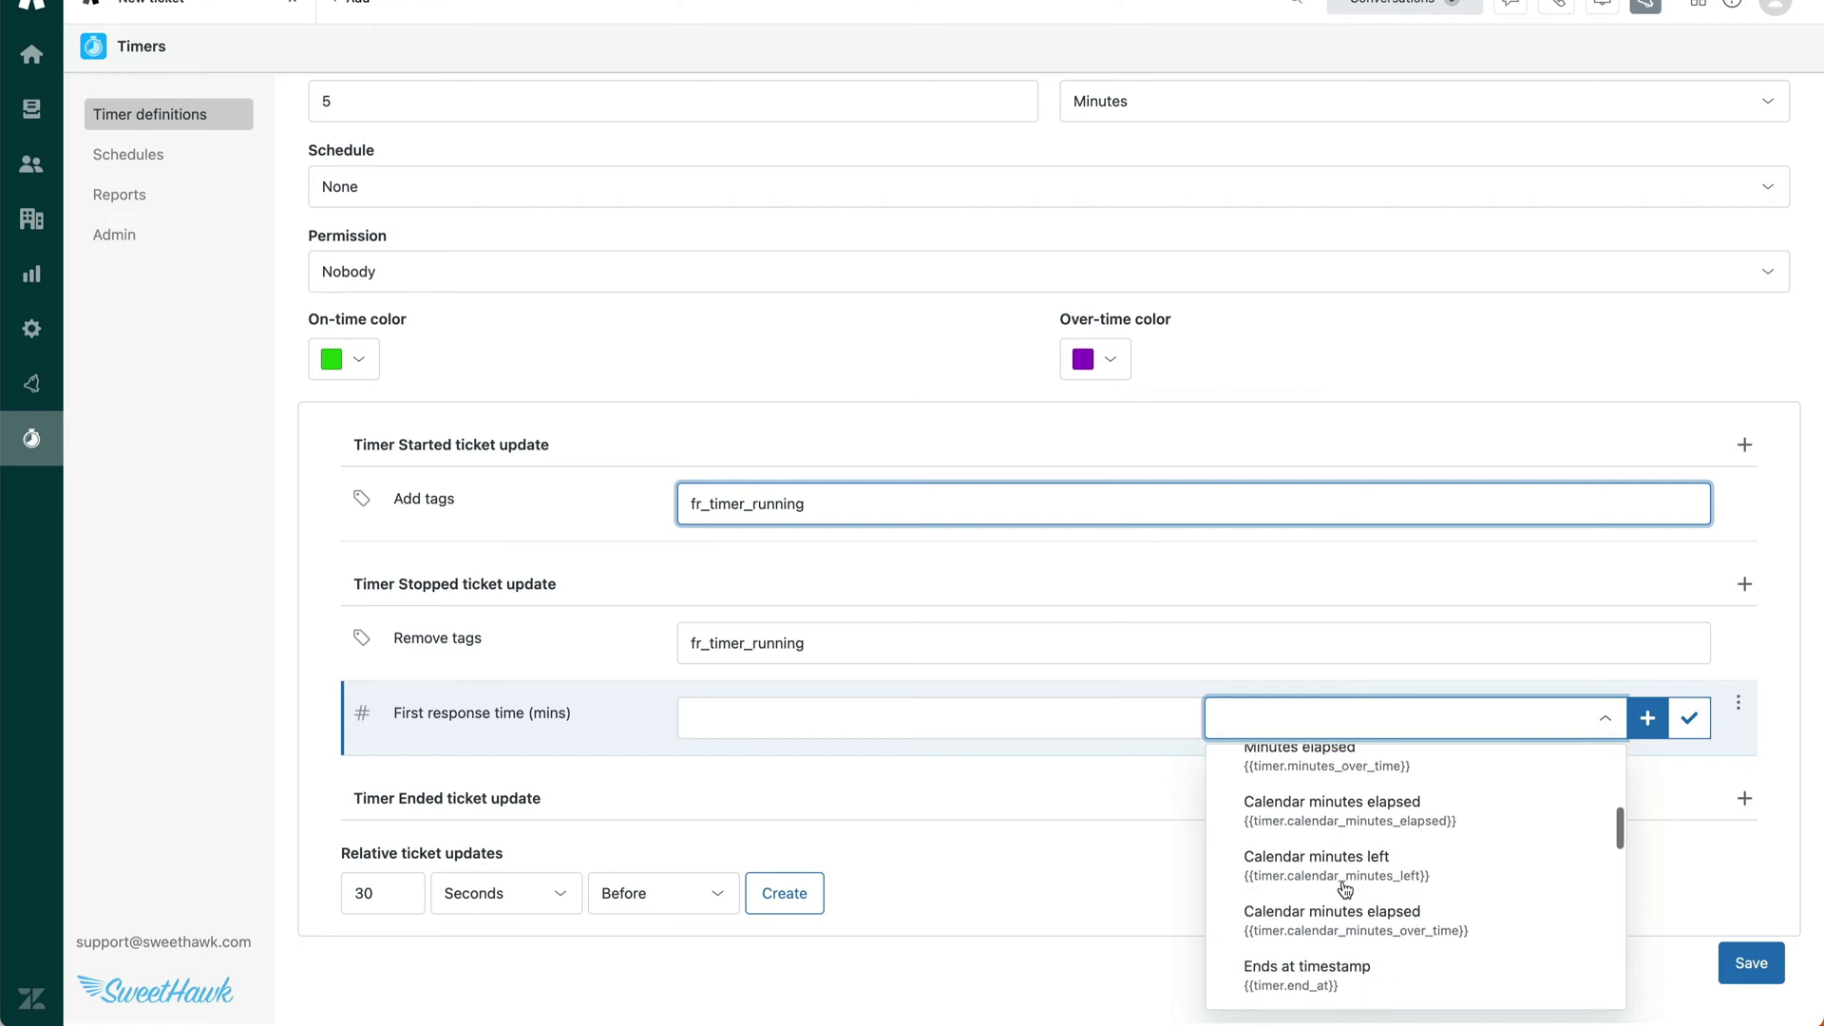
scroll(1344, 889, down, 5)
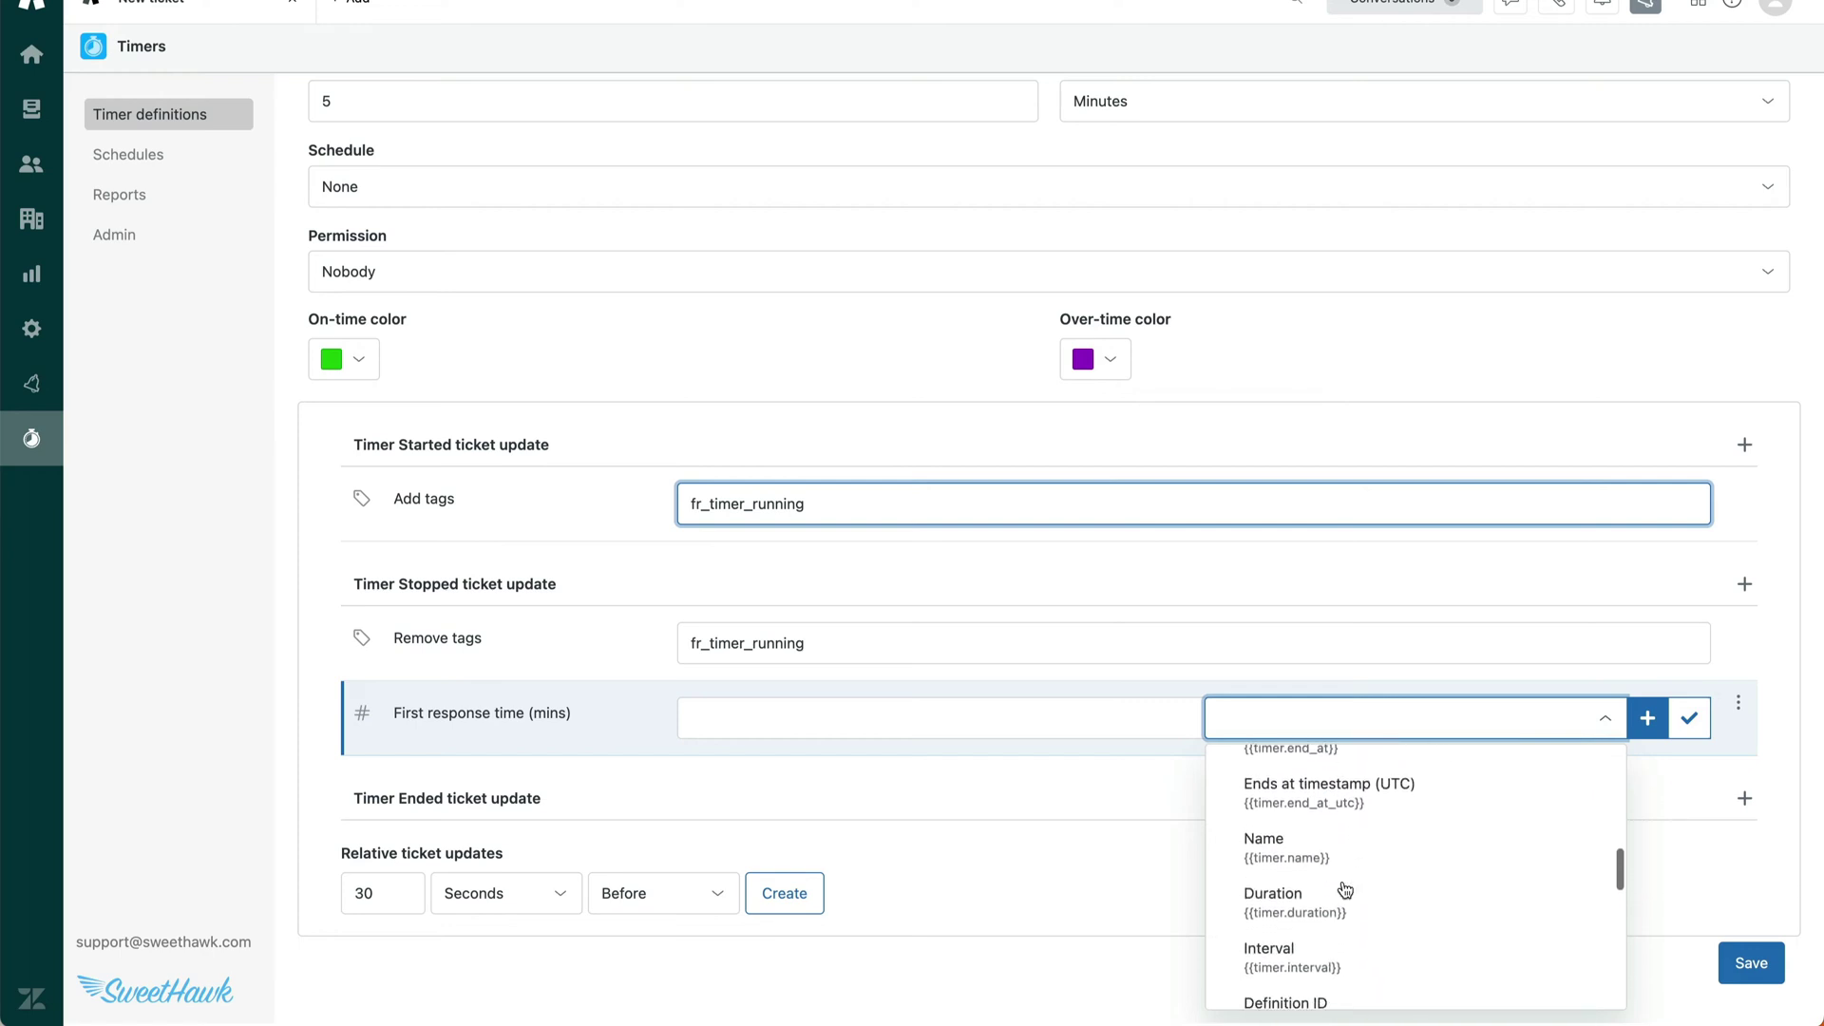
scroll(1345, 889, down, 2)
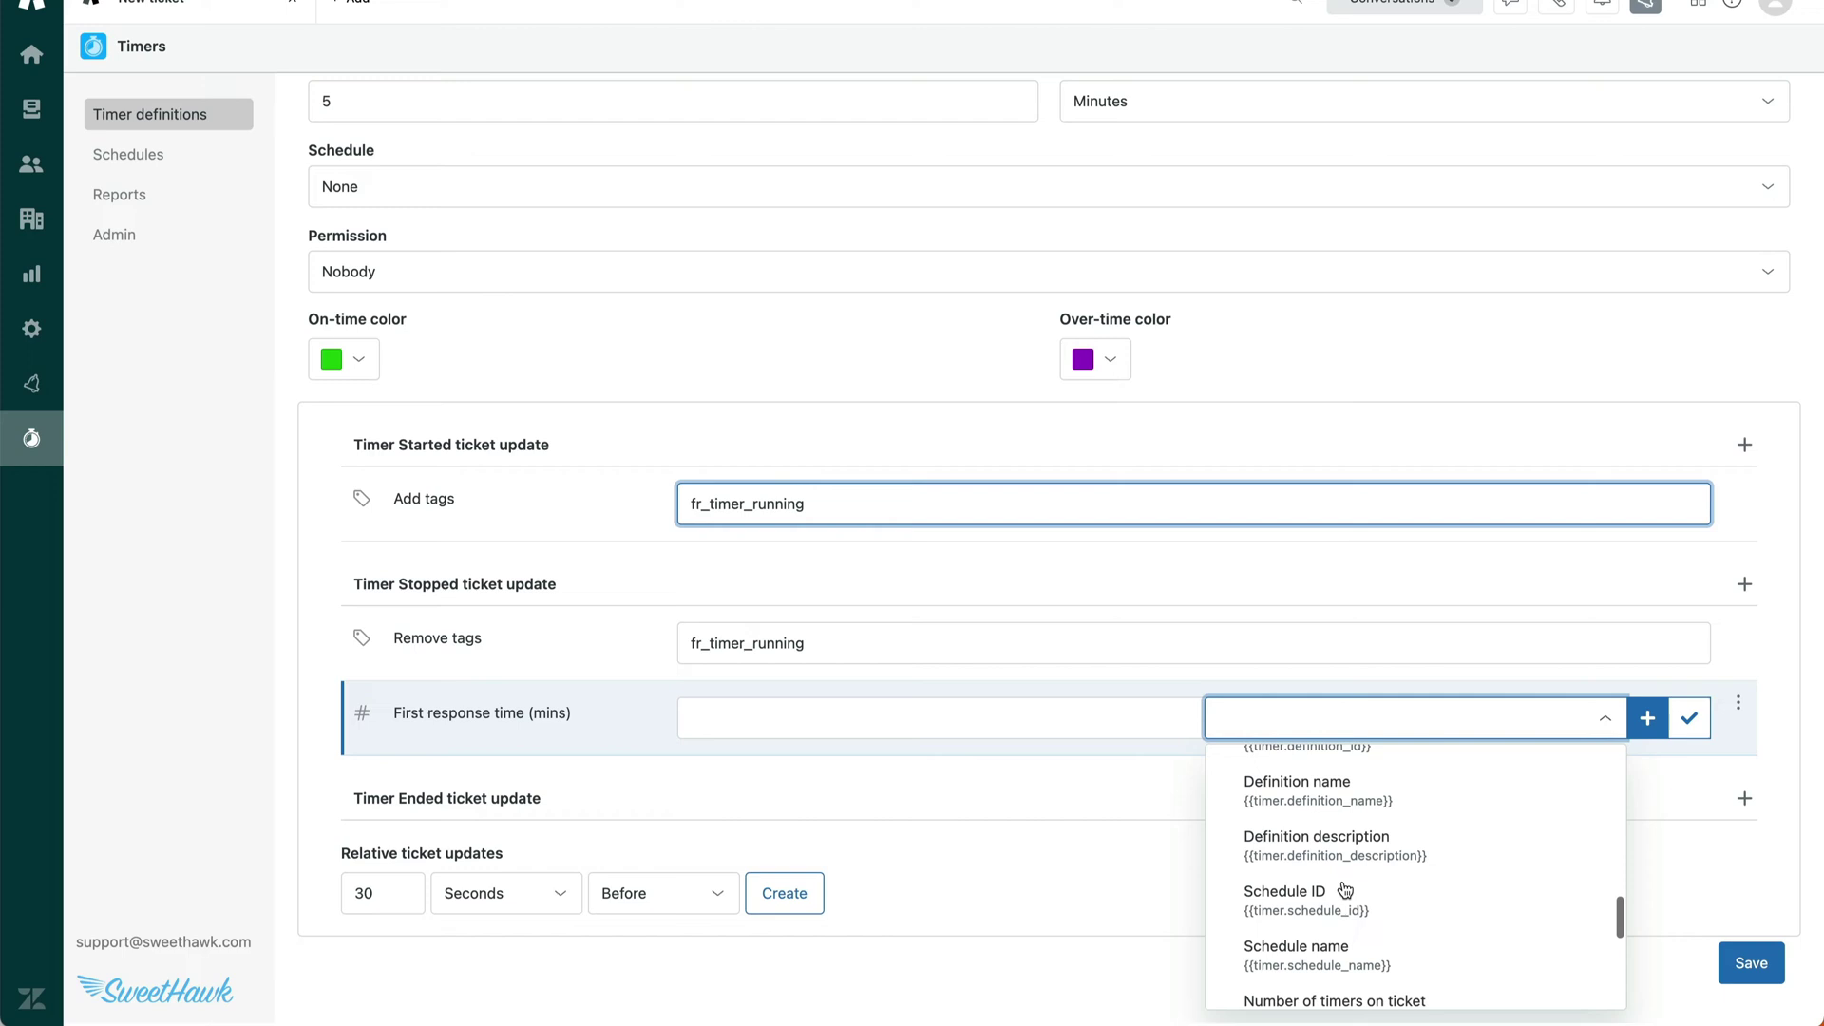
scroll(1344, 889, up, 15)
scroll(1342, 889, down, 3)
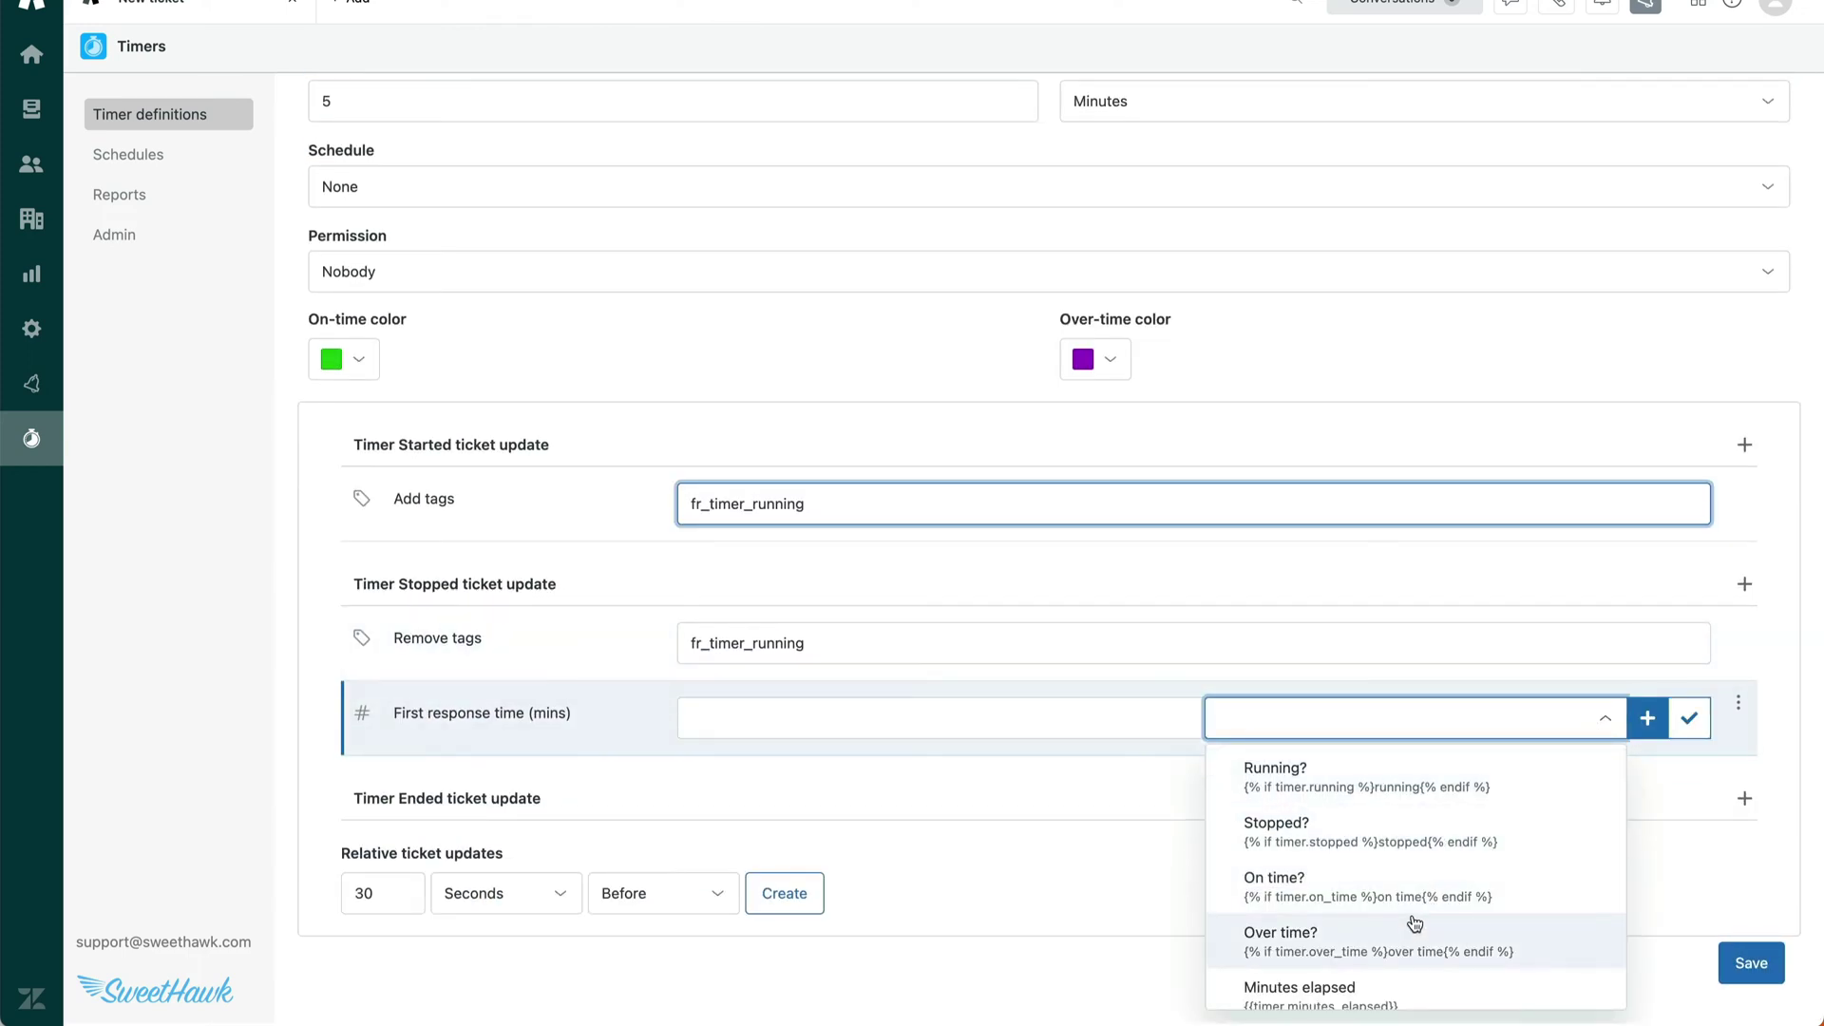
scroll(1411, 923, down, 5)
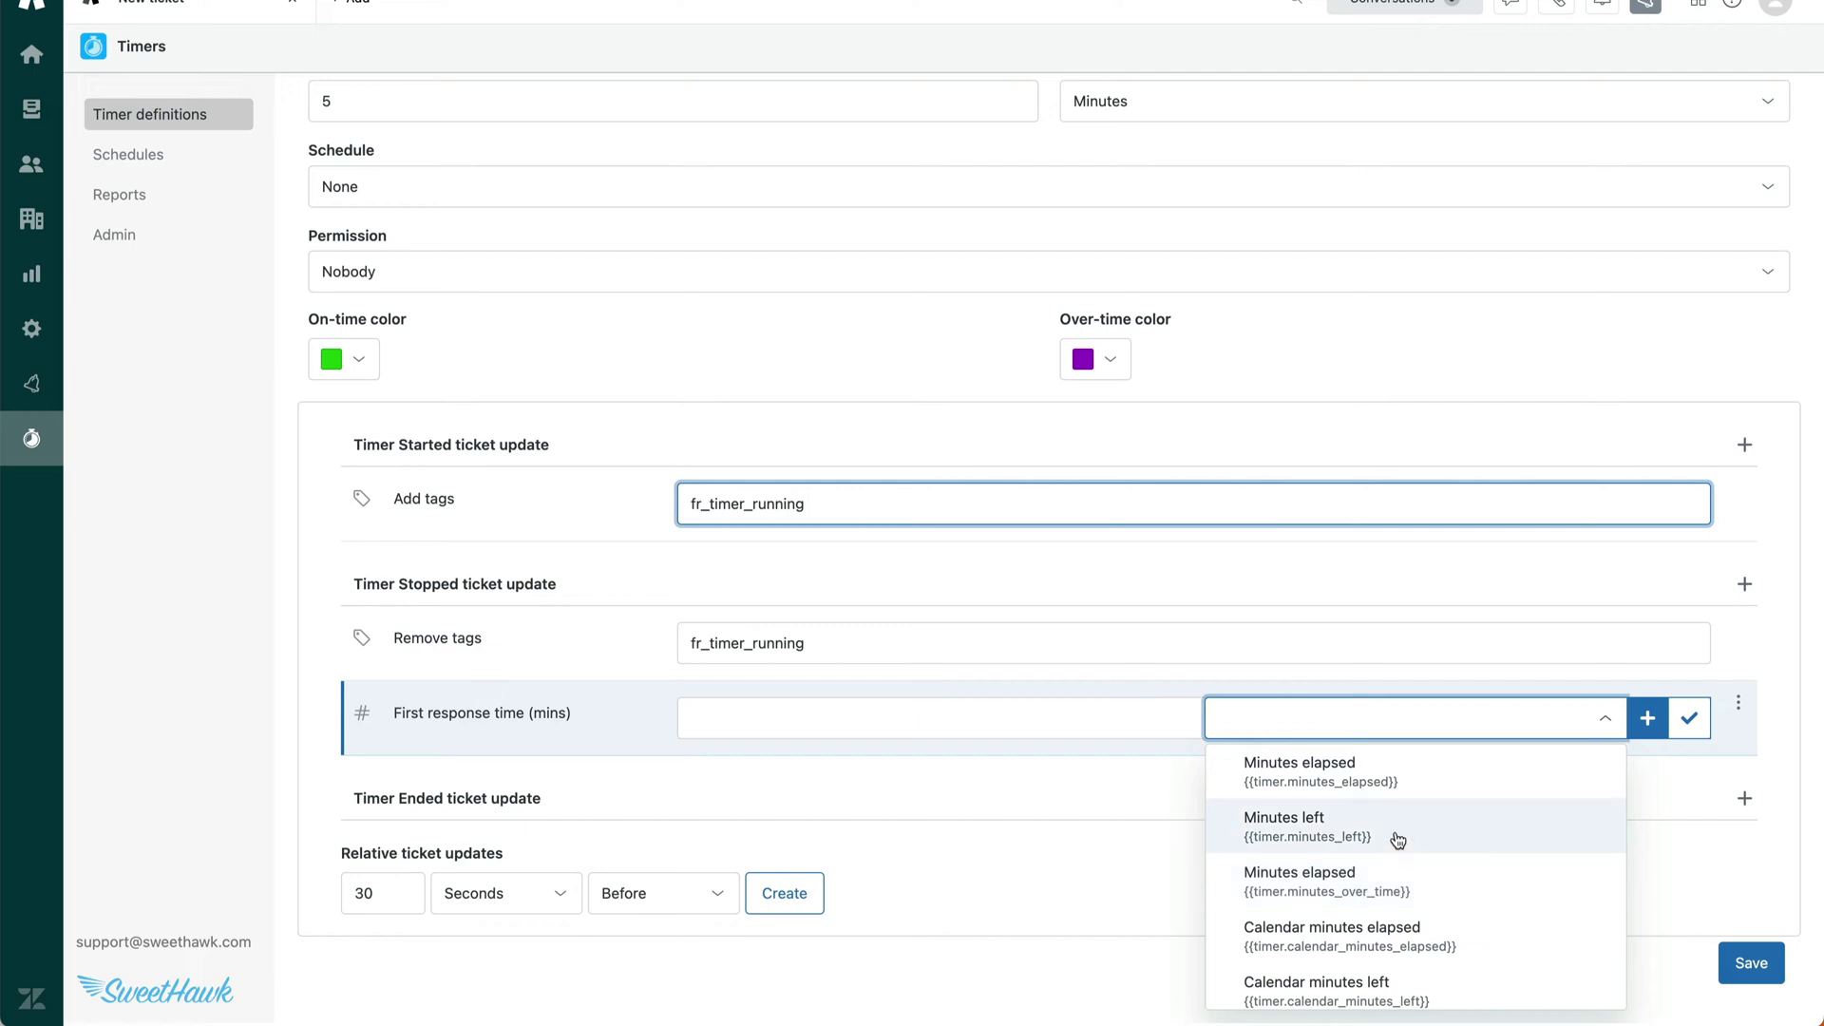
click(1403, 775)
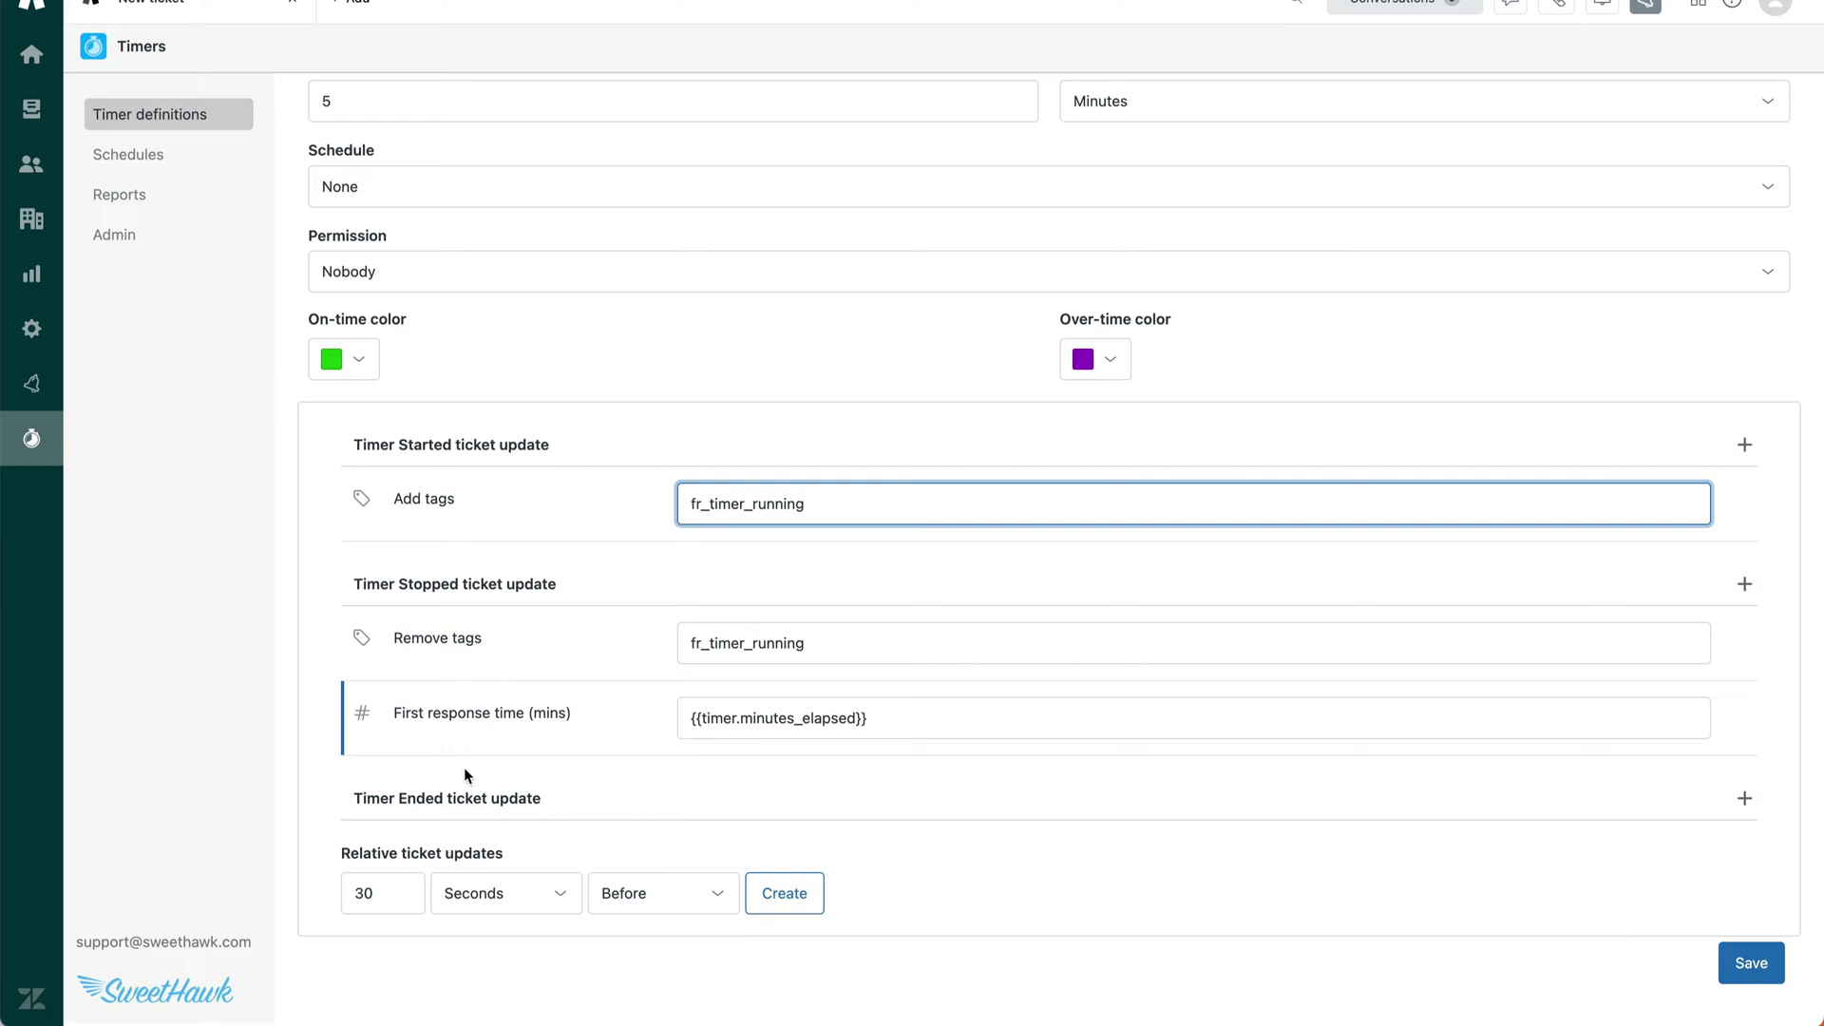
- Add a Timer Ended comment containing the pasted first-response SLA breach warning
click(1744, 798)
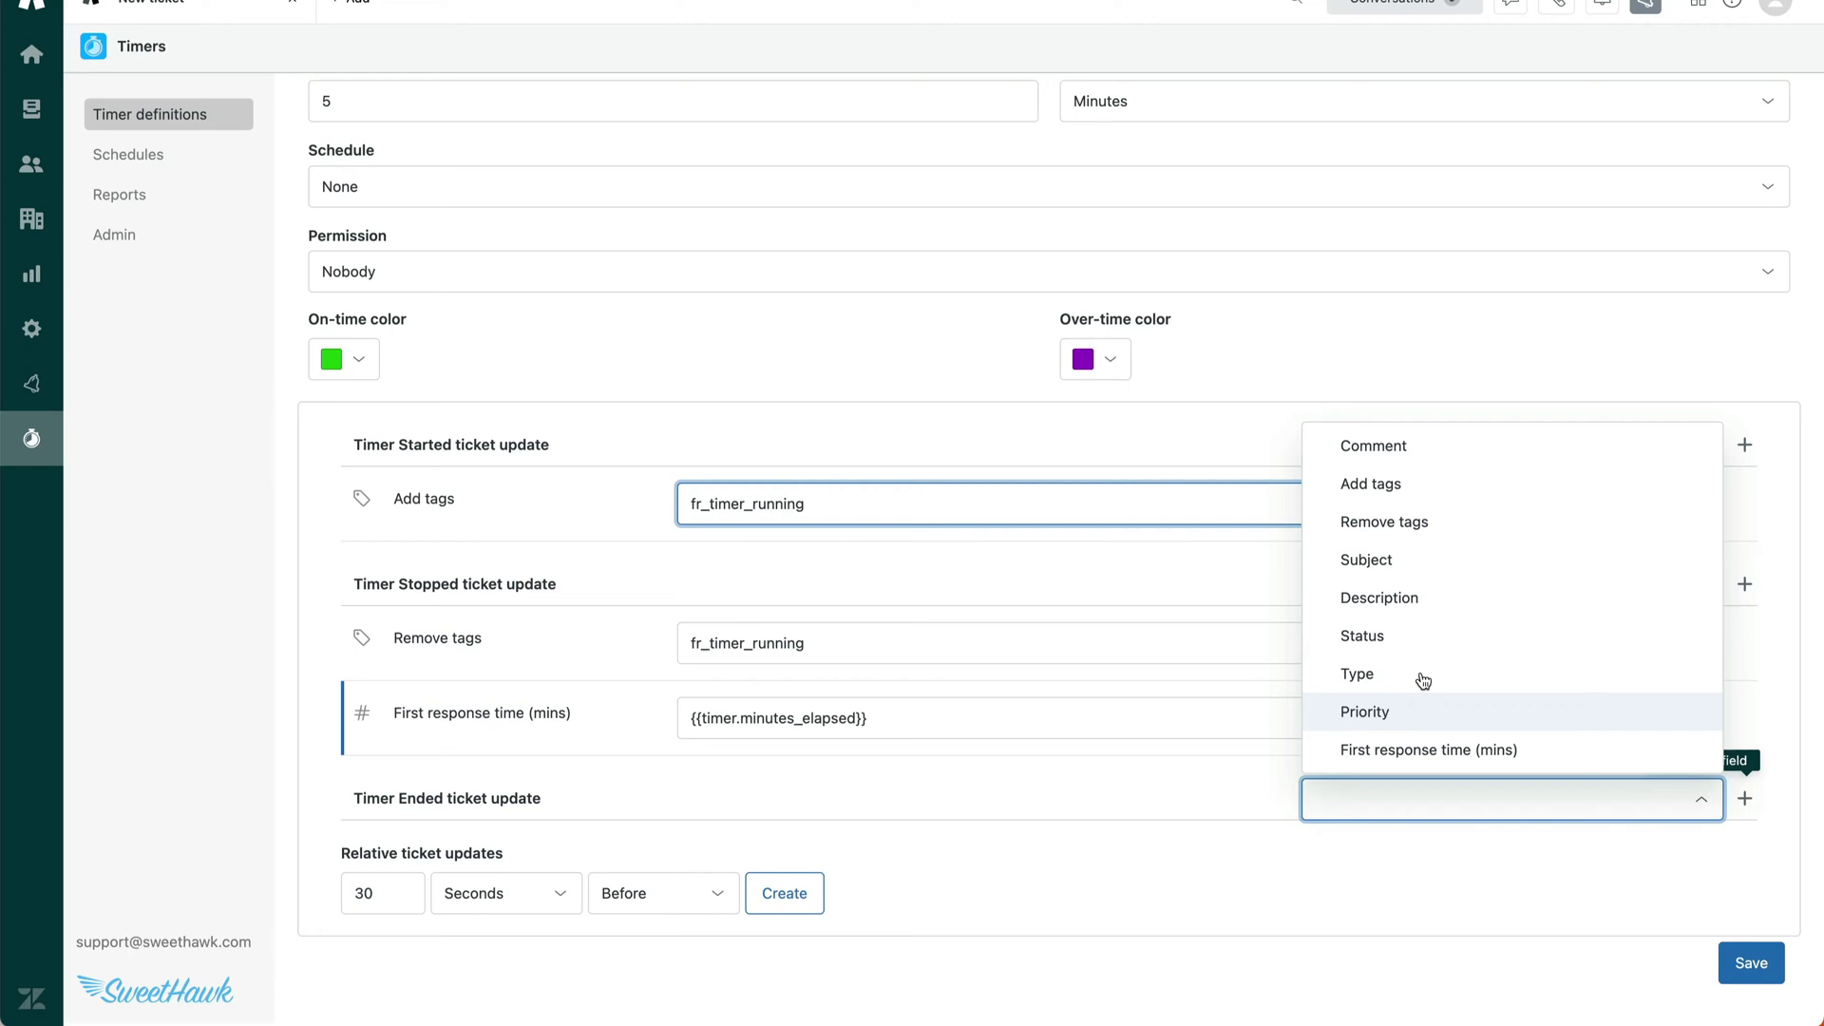
click(1357, 449)
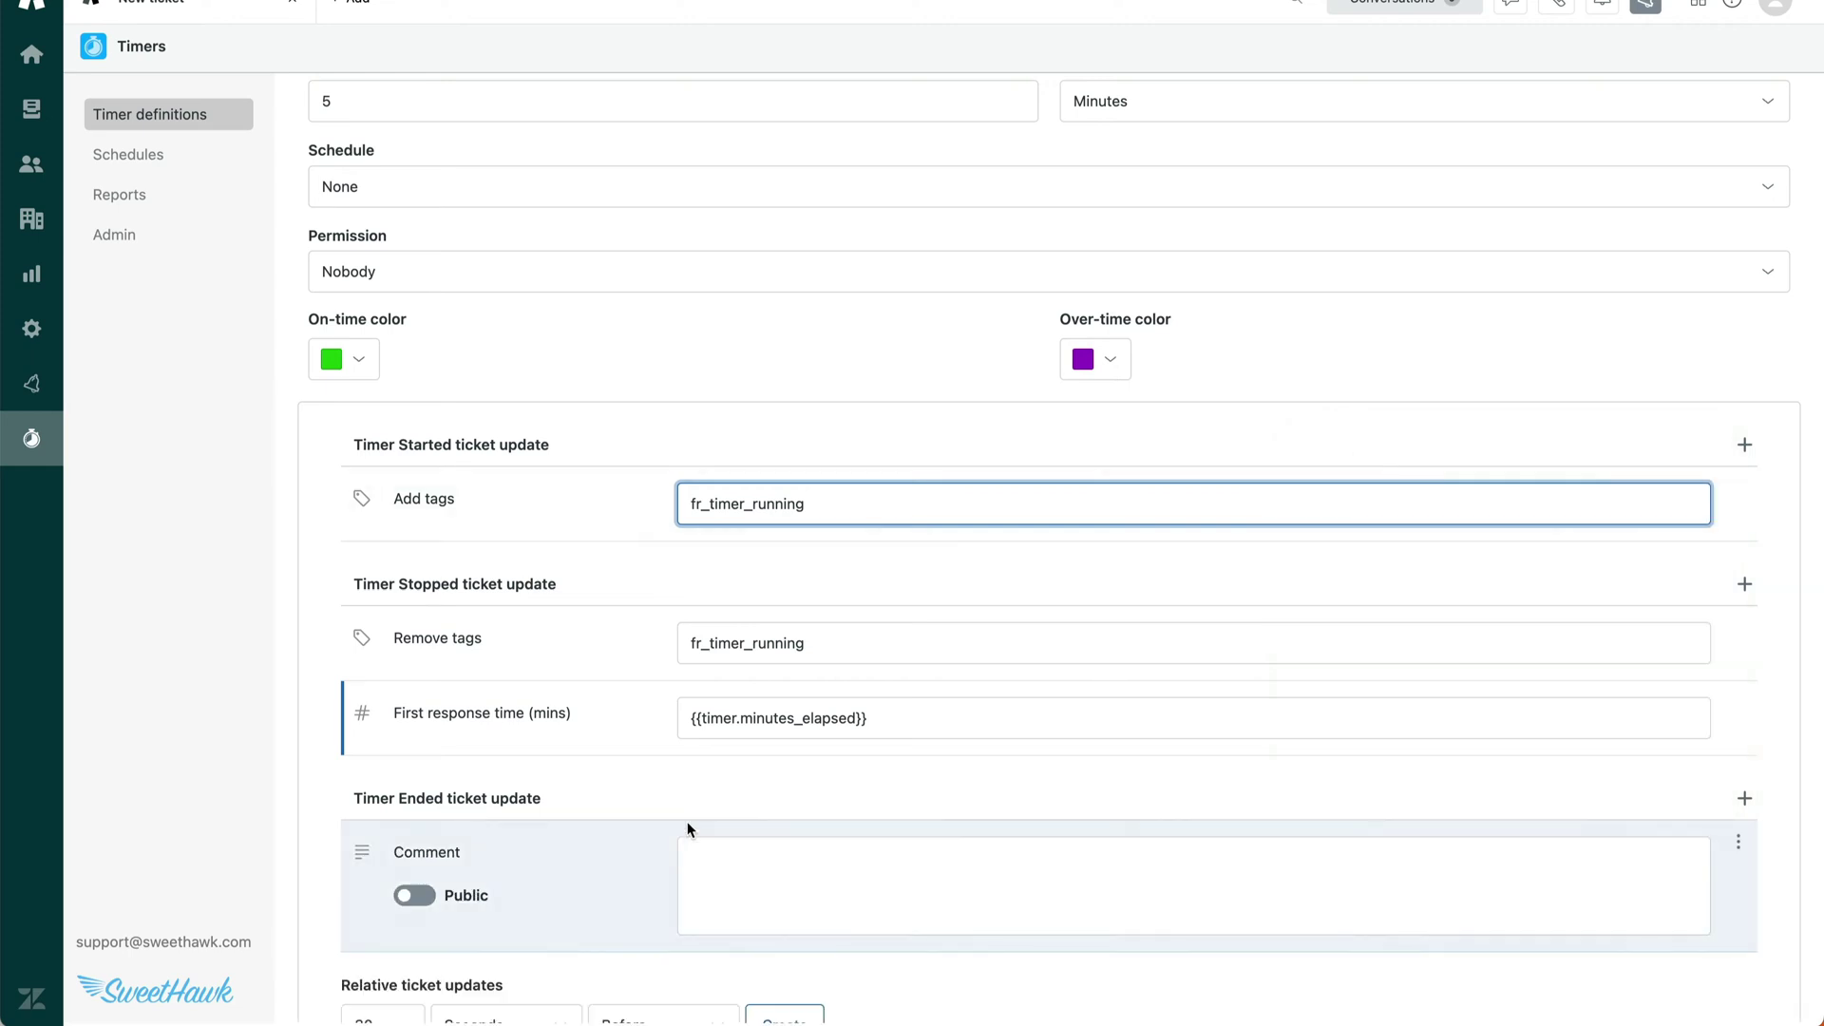
scroll(688, 829, down, 2)
click(774, 765)
text(OH NO!! The first response SLA has been breached :-(  Get on this ticket ASAP team.)
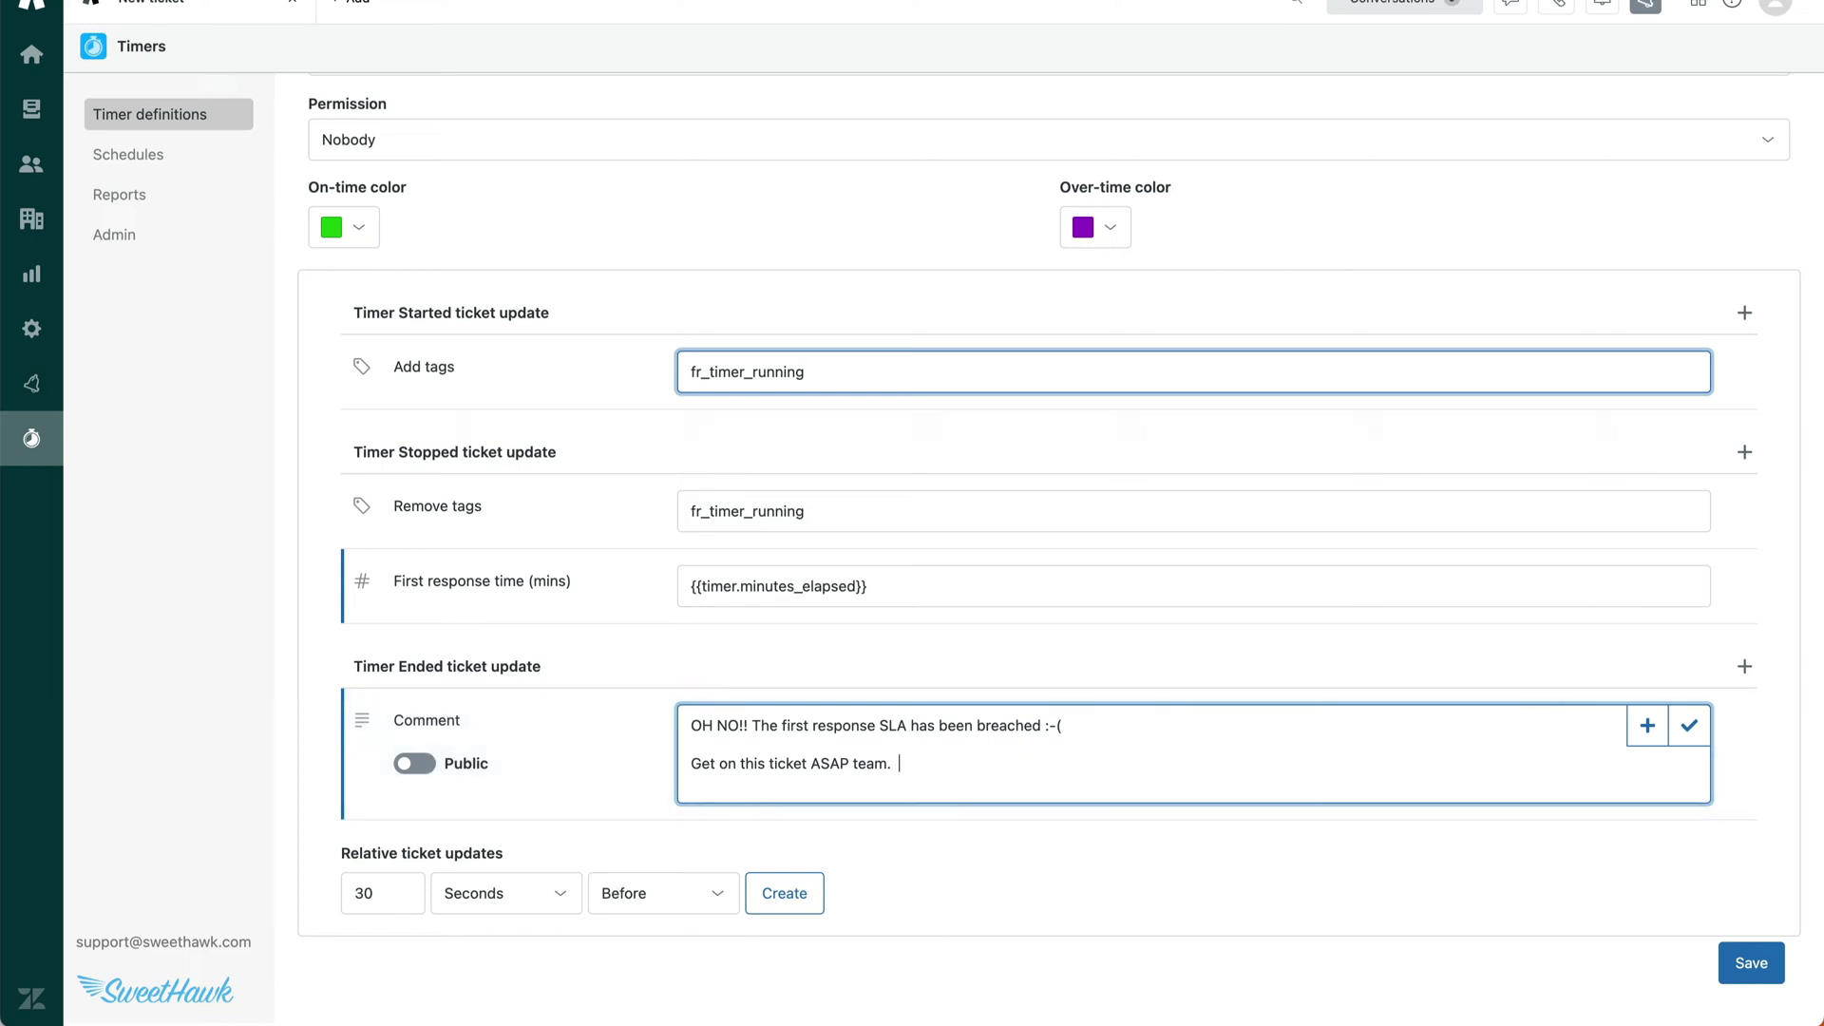
key(Escape)
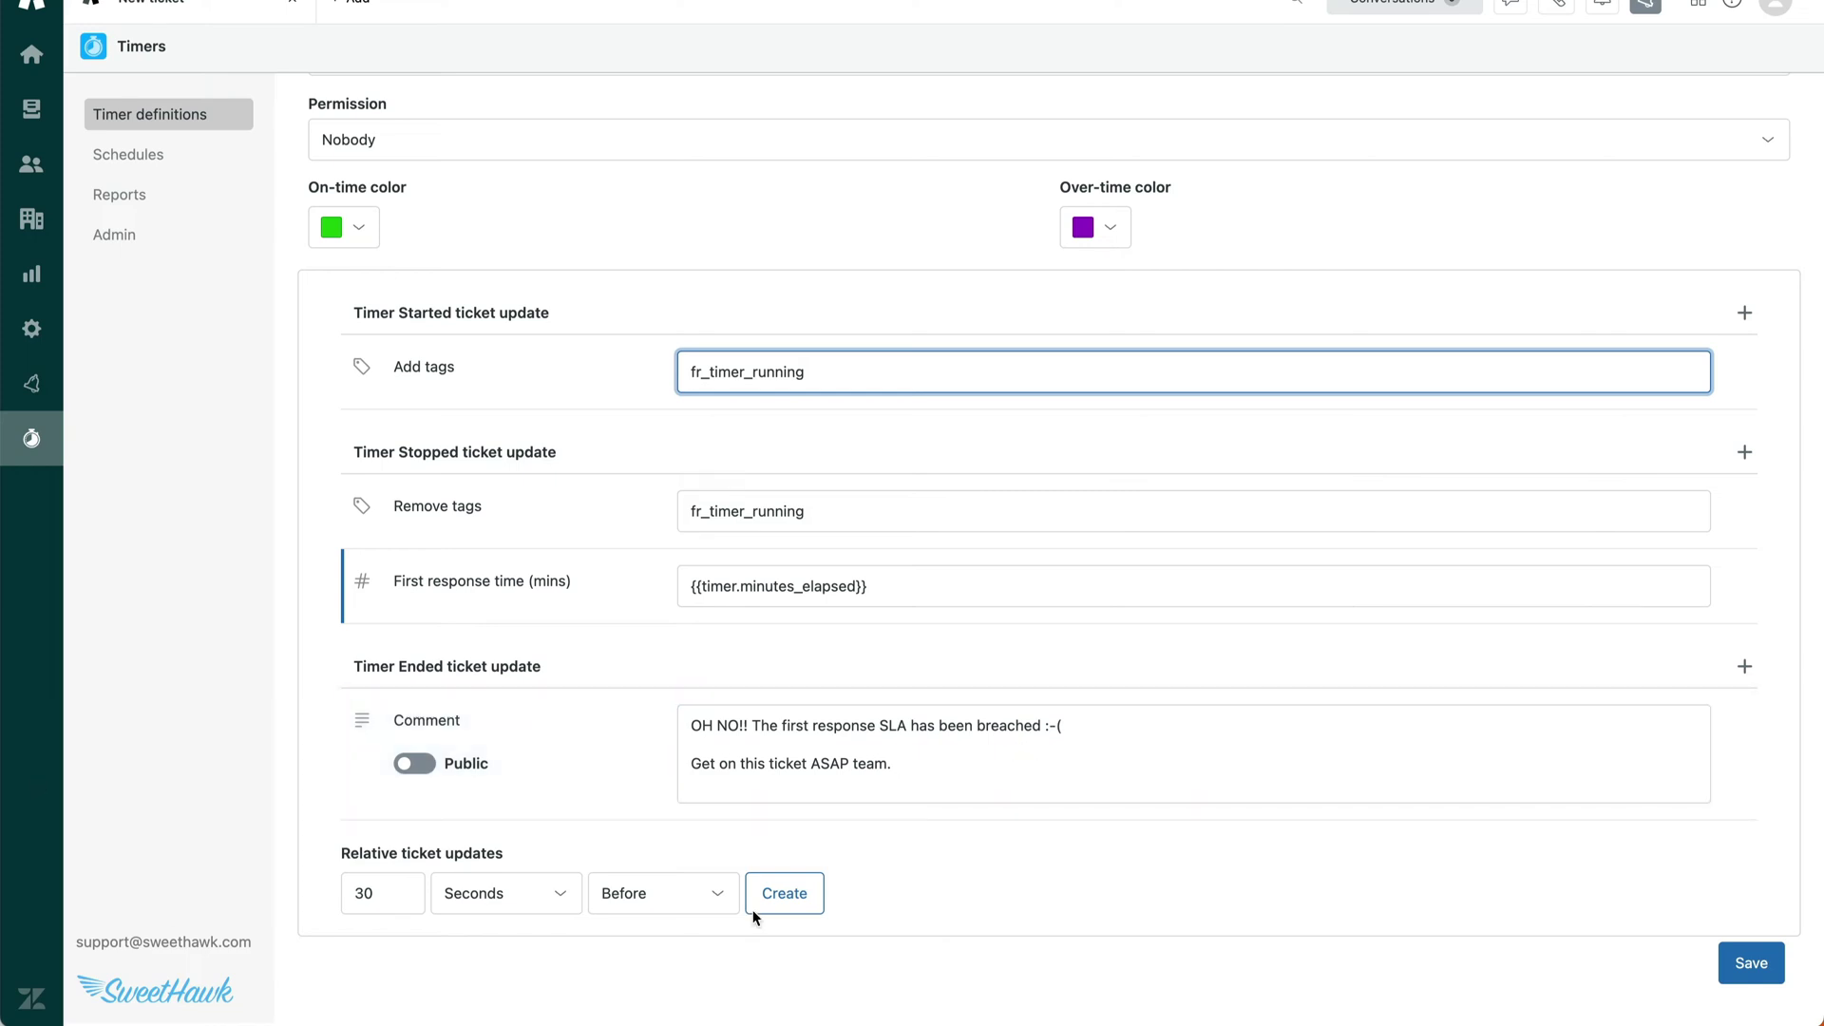
- Make Timer Ended also add the notify_frt_breach tag
click(1745, 666)
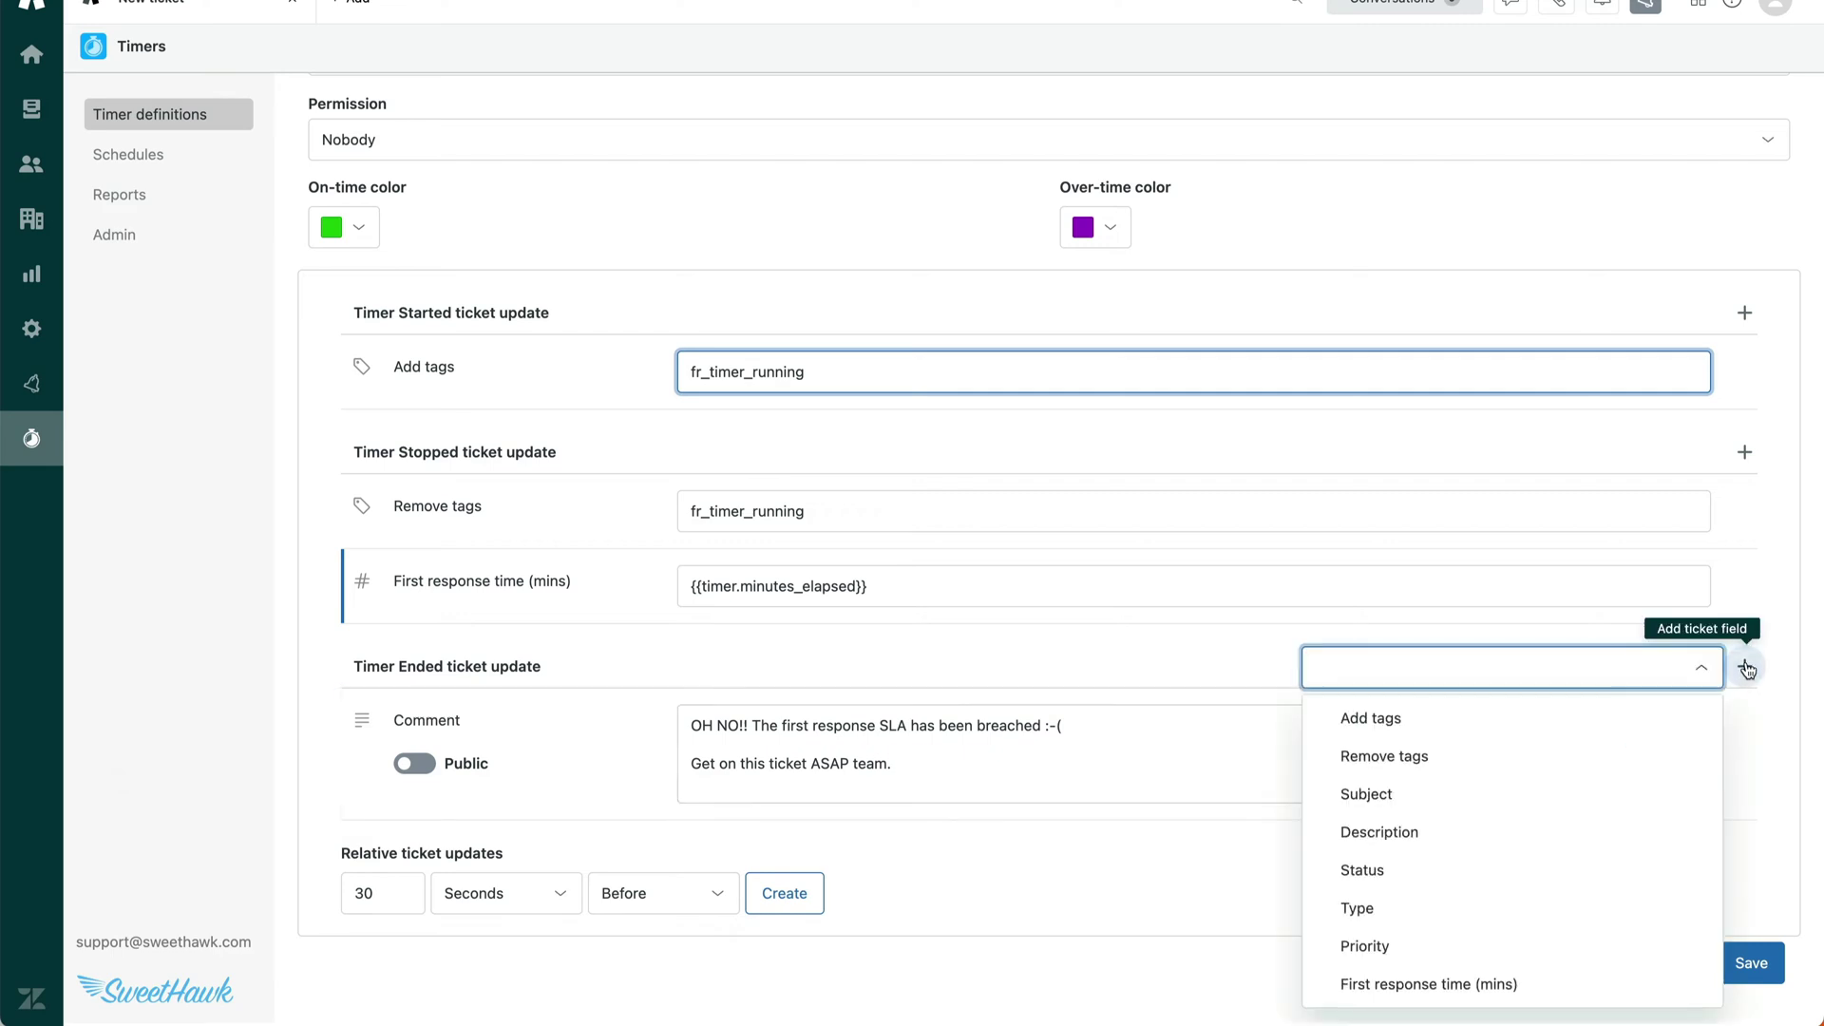
click(1516, 717)
click(851, 861)
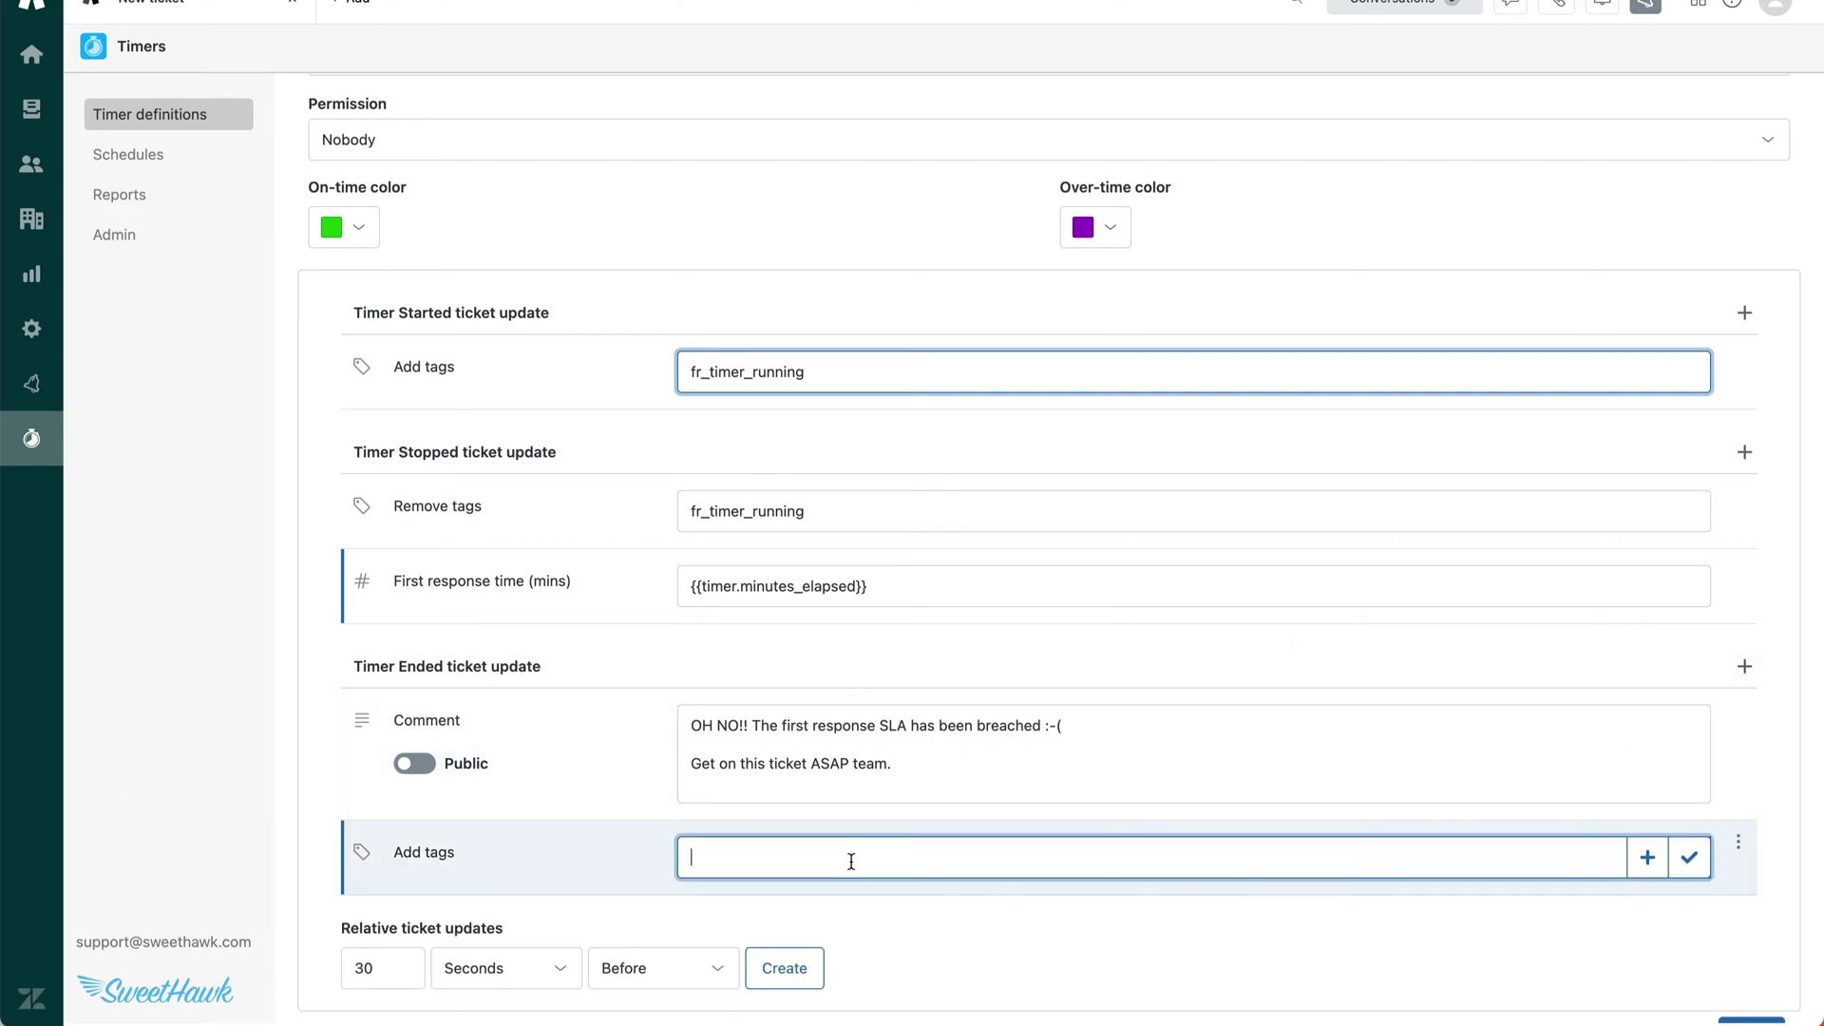
text(notify_frt_breach)
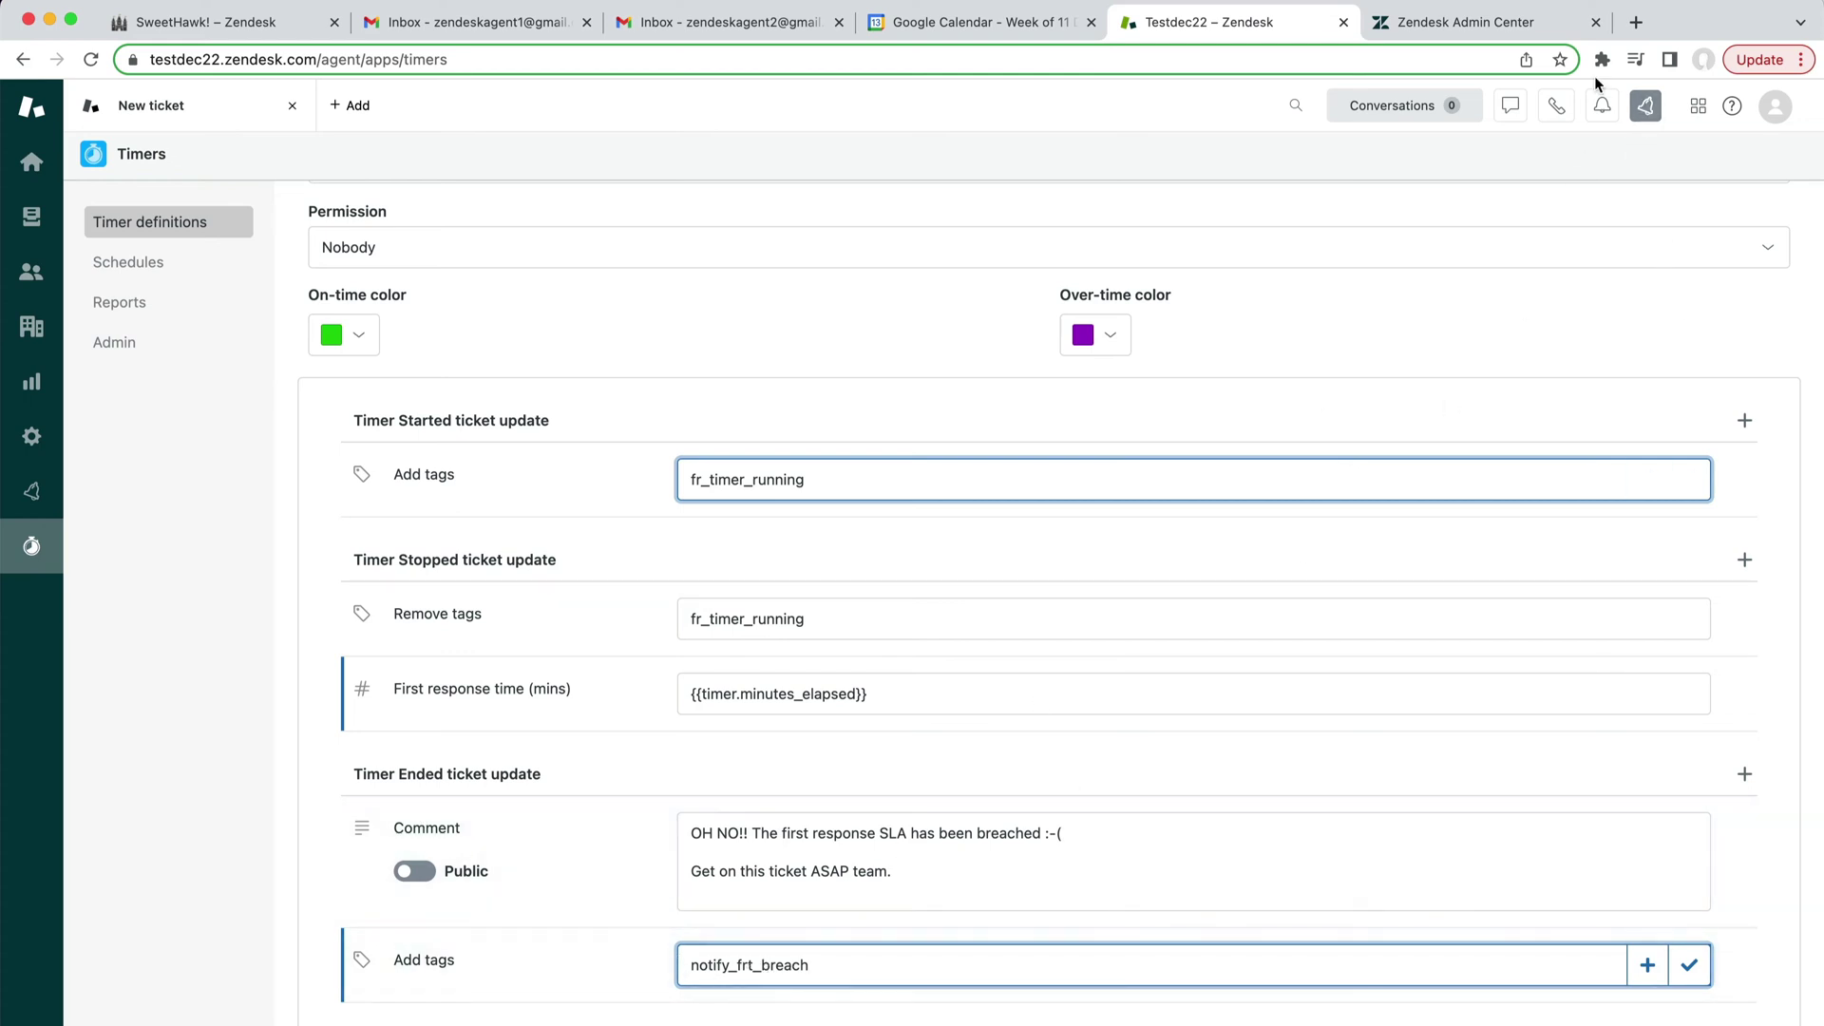
click(1648, 107)
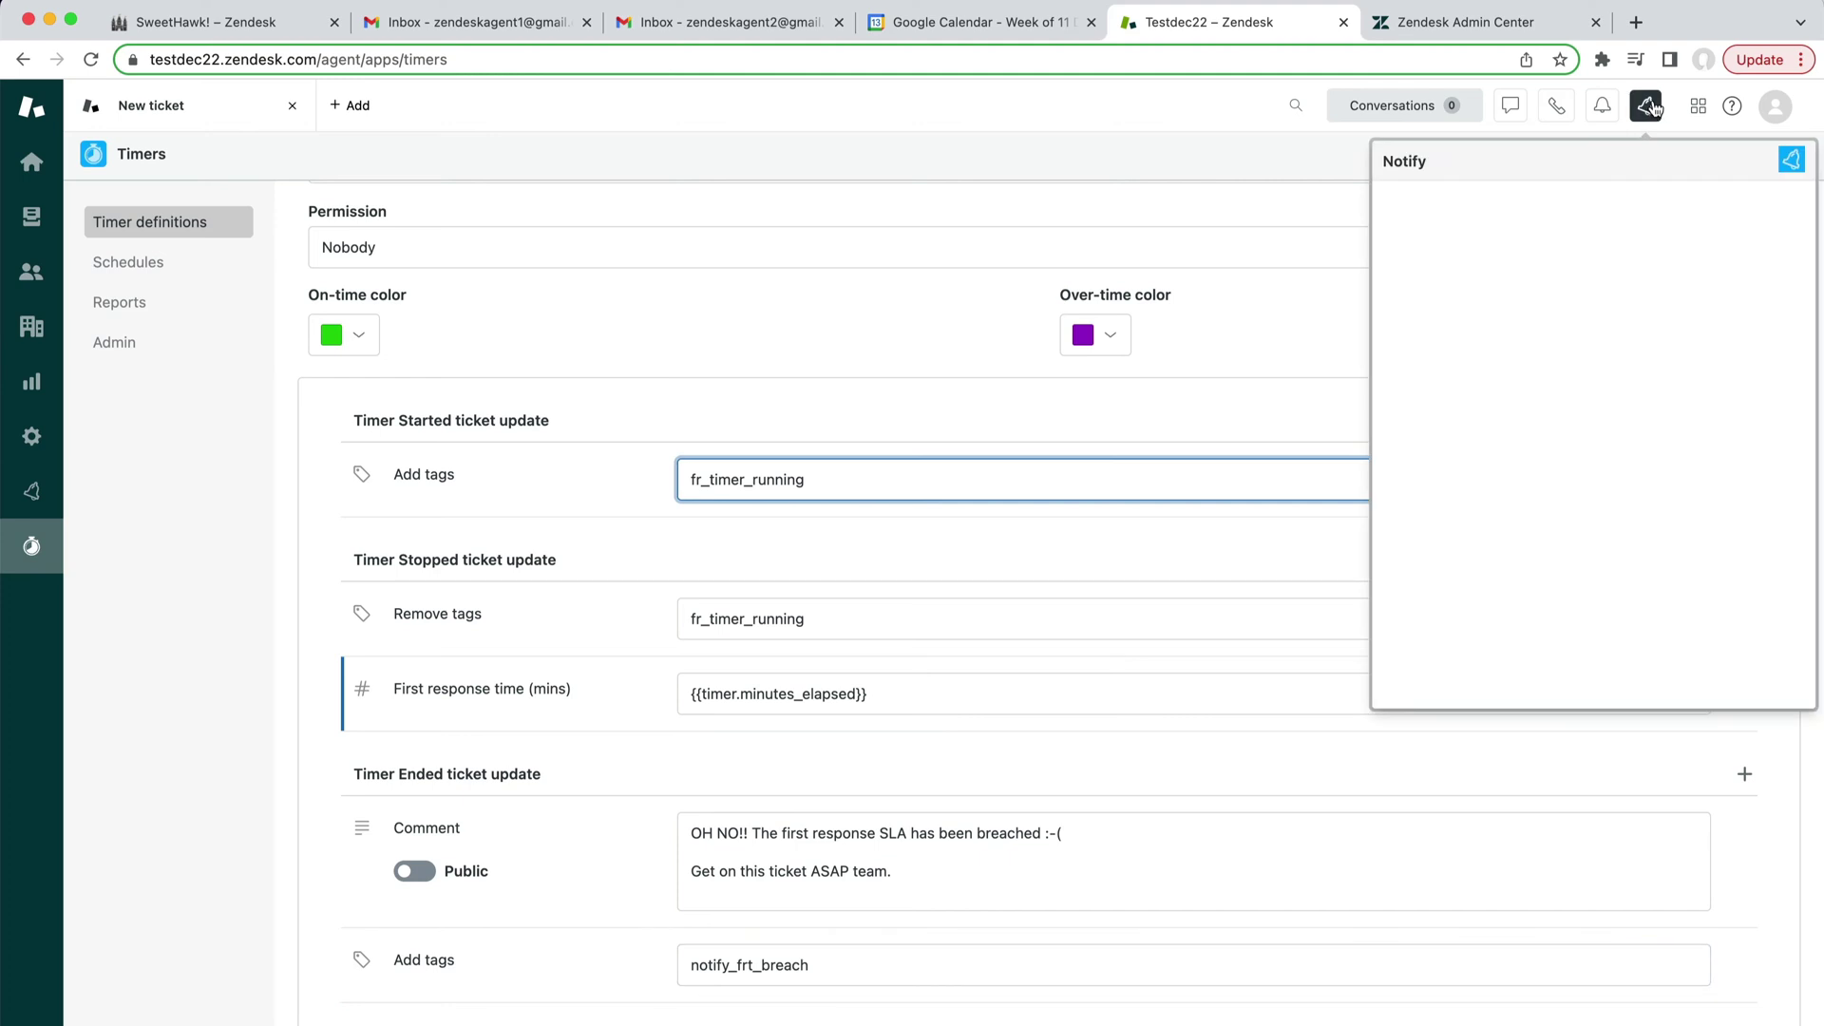
click(1651, 106)
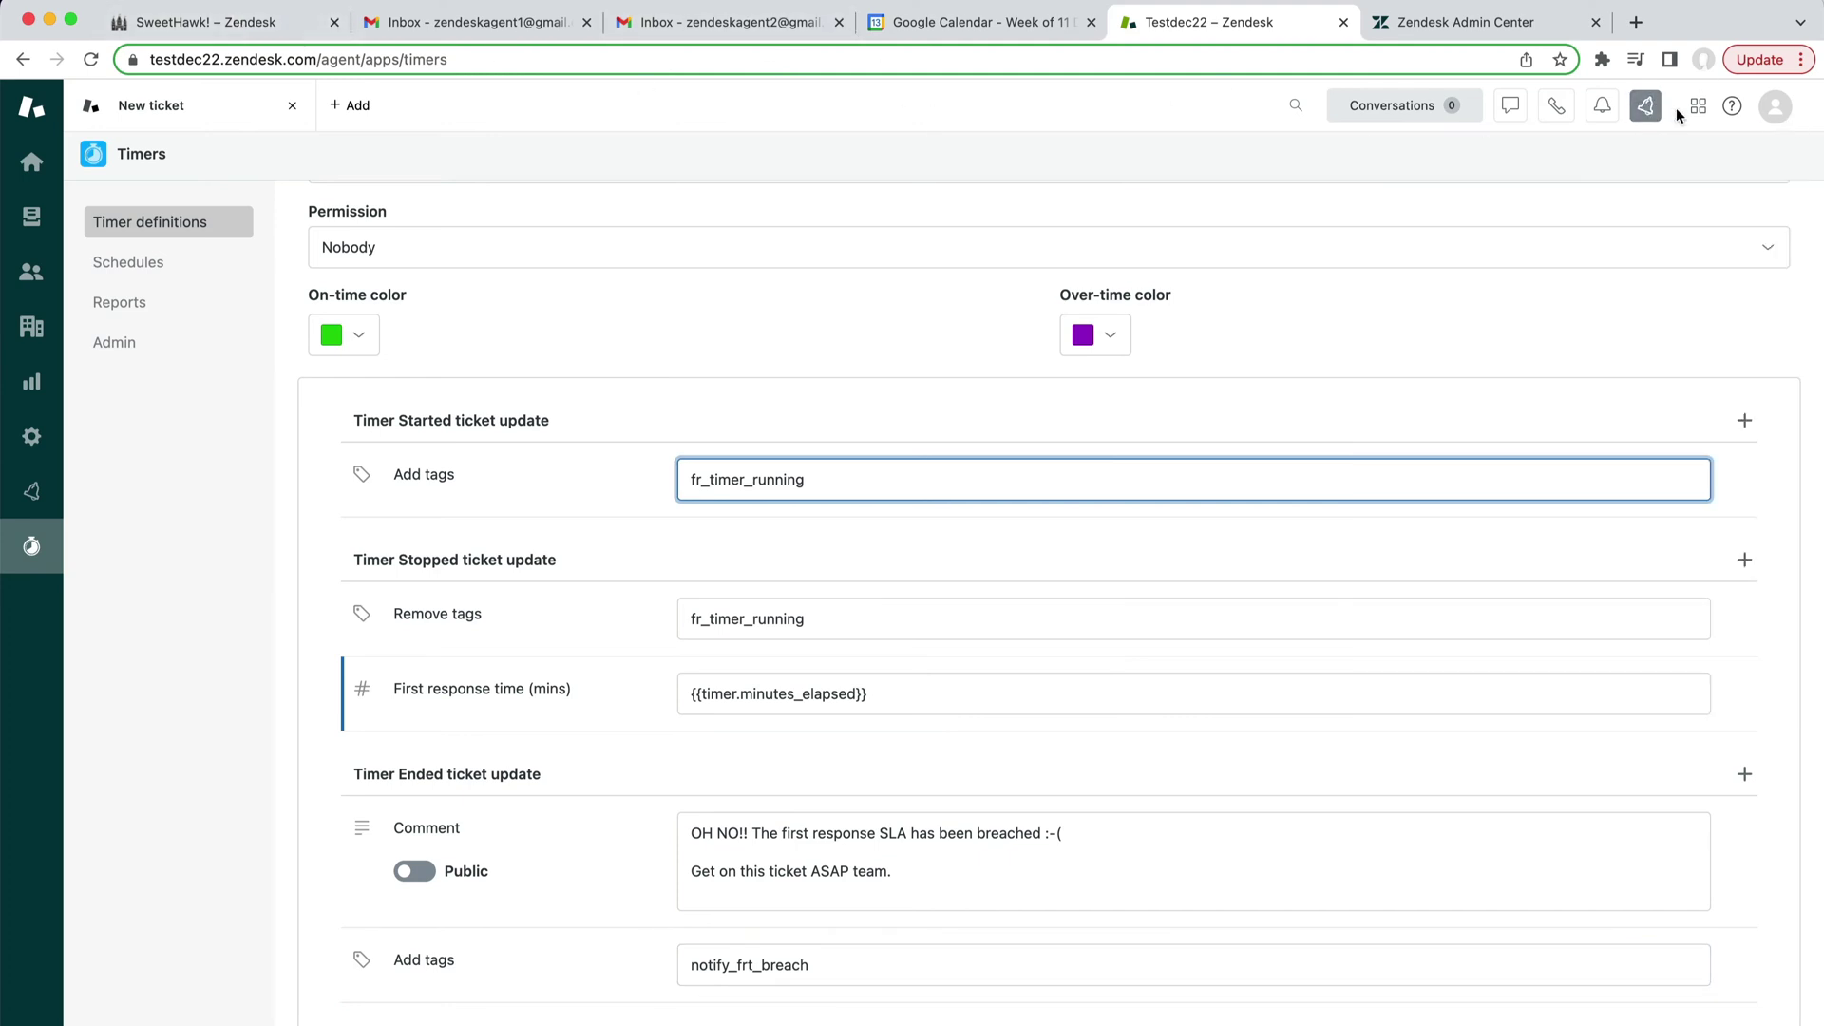
click(258, 29)
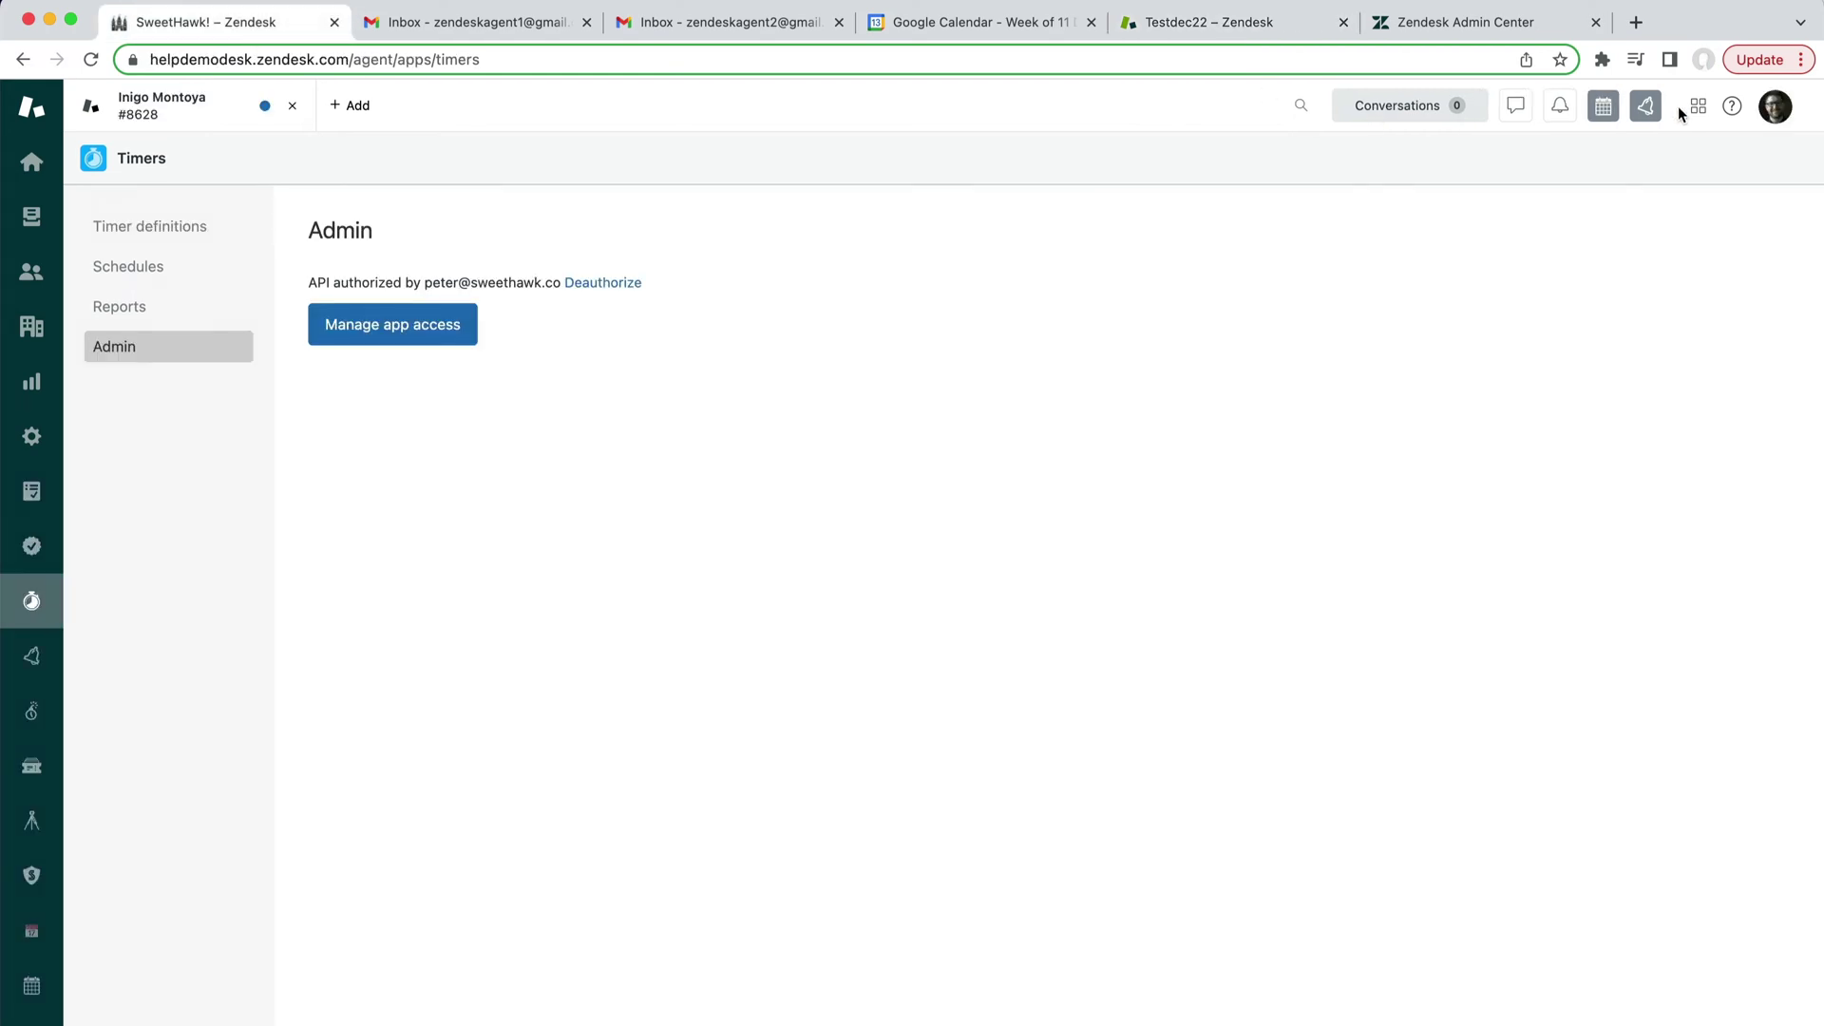
click(1648, 107)
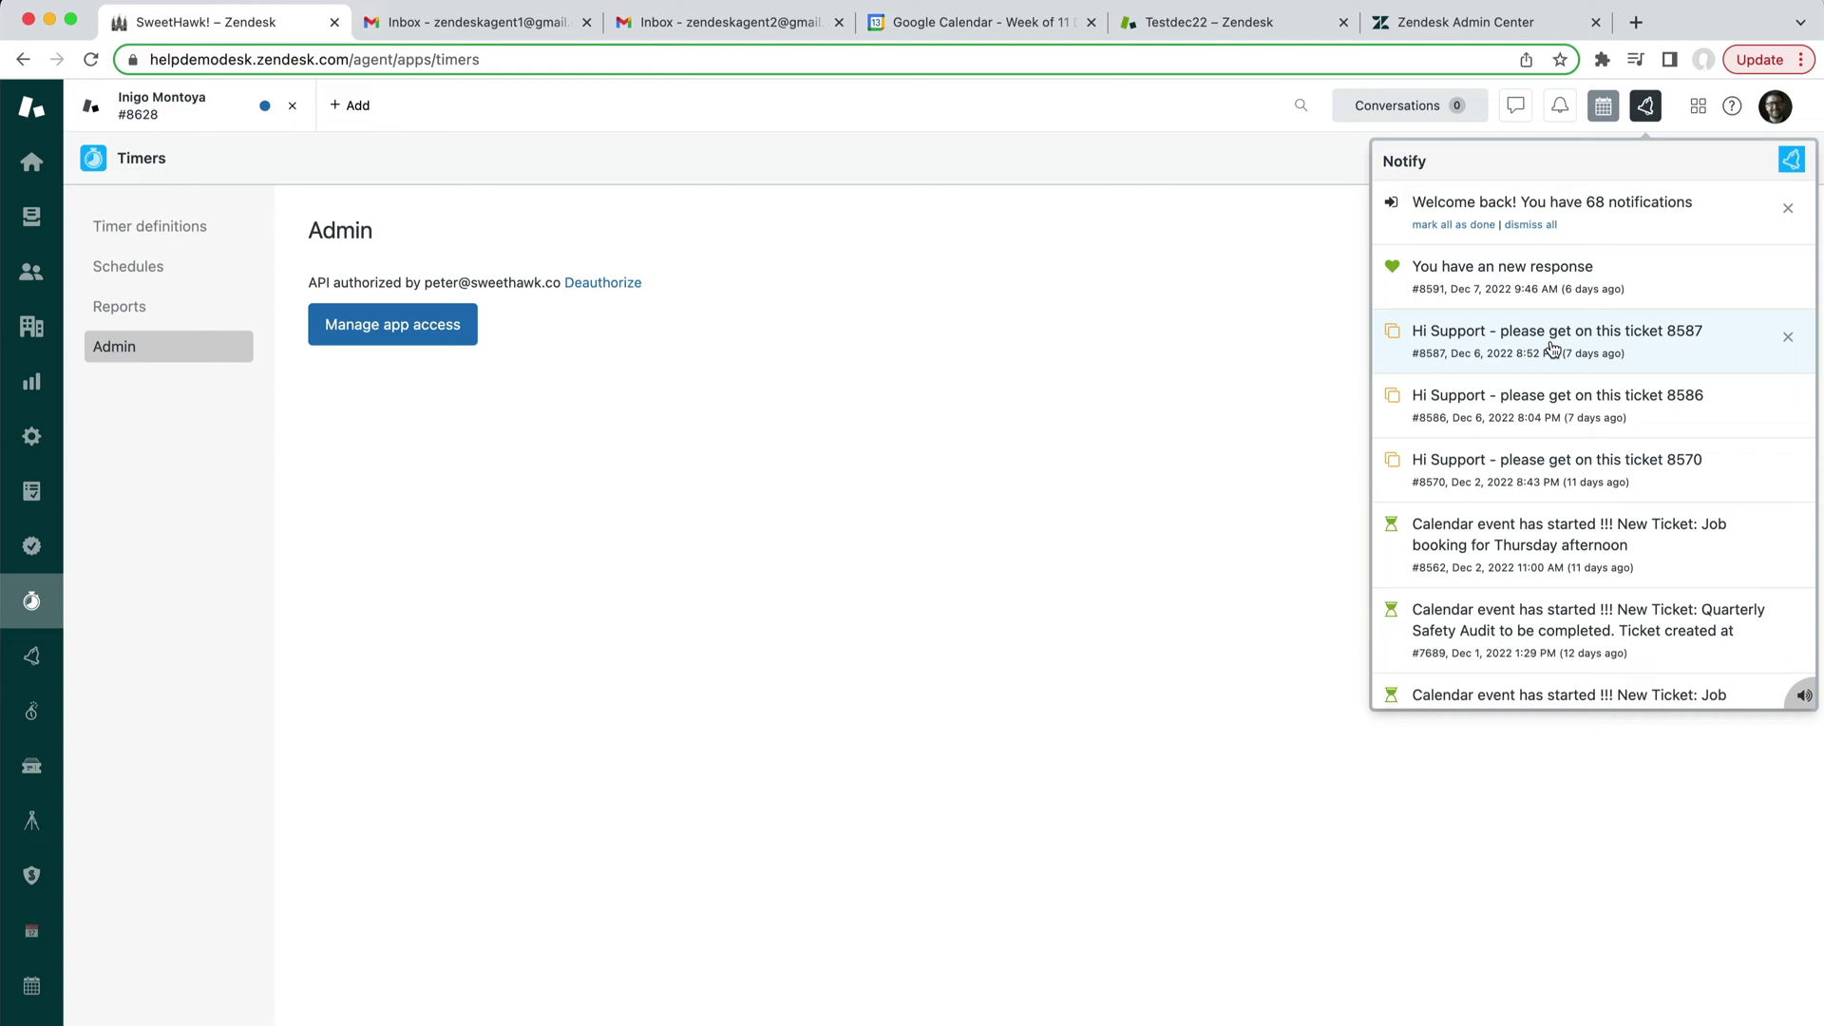
click(1646, 106)
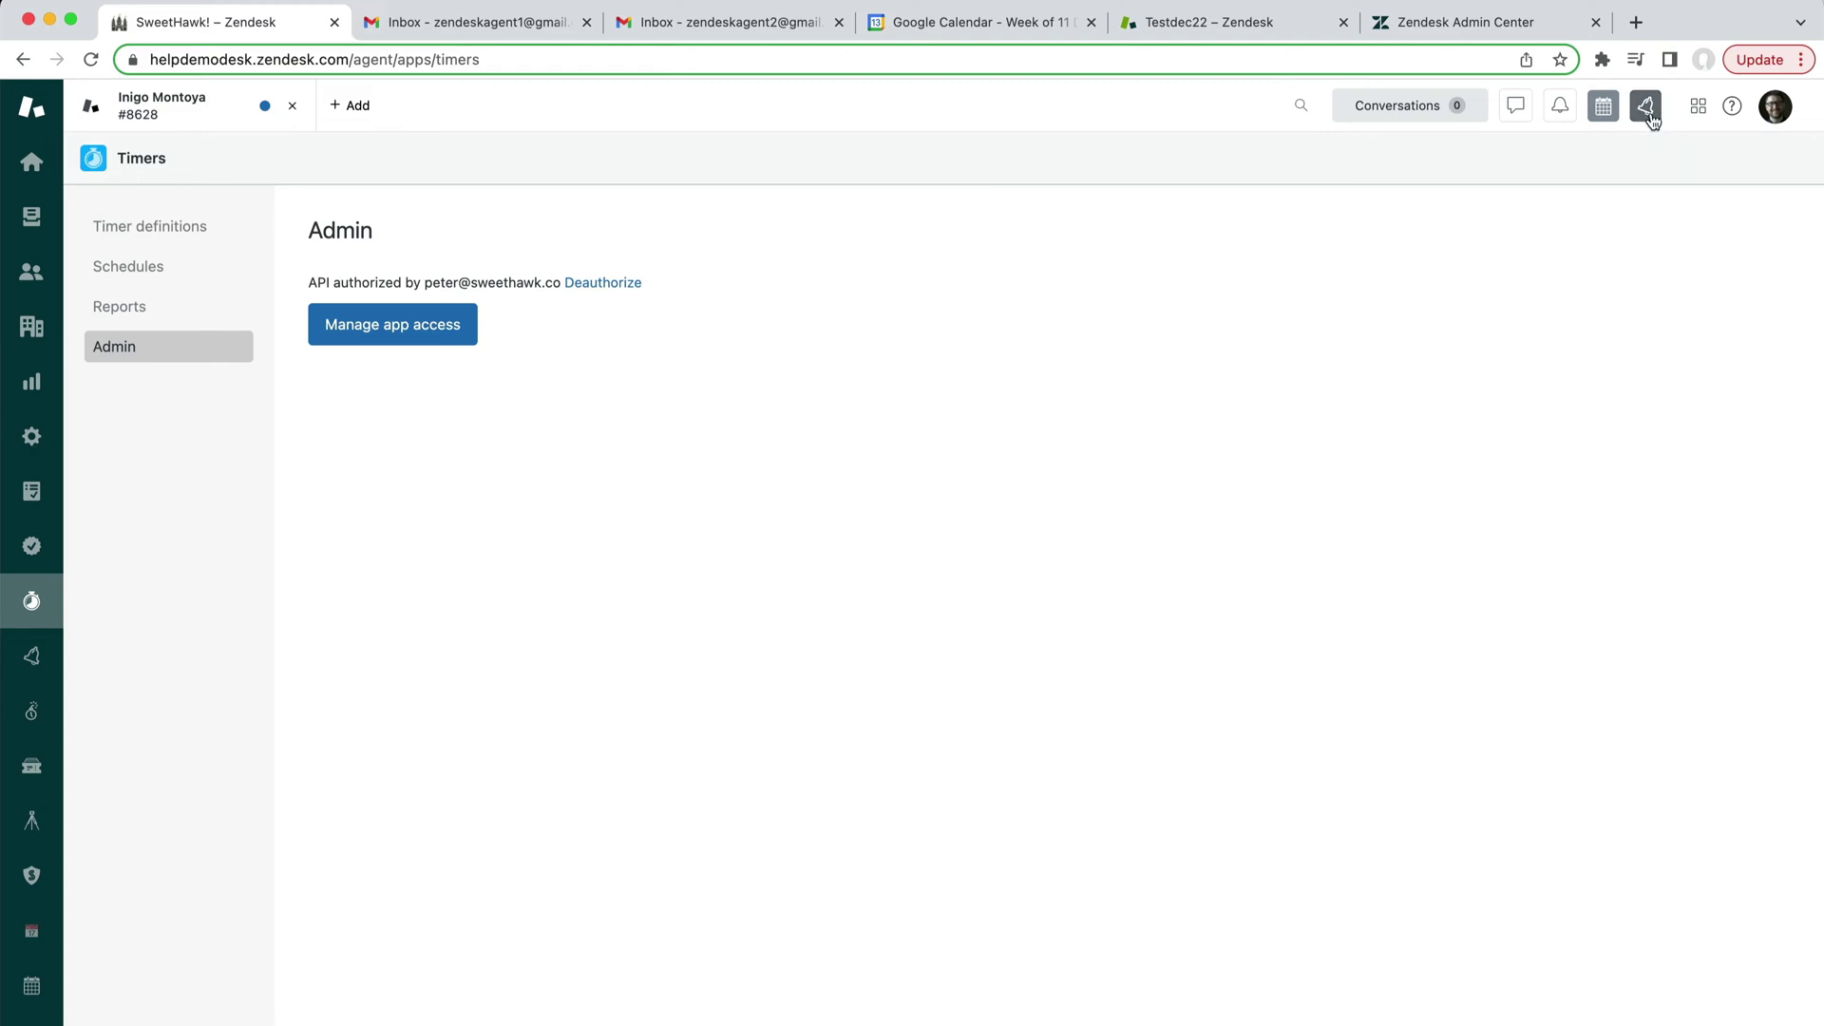
click(1252, 20)
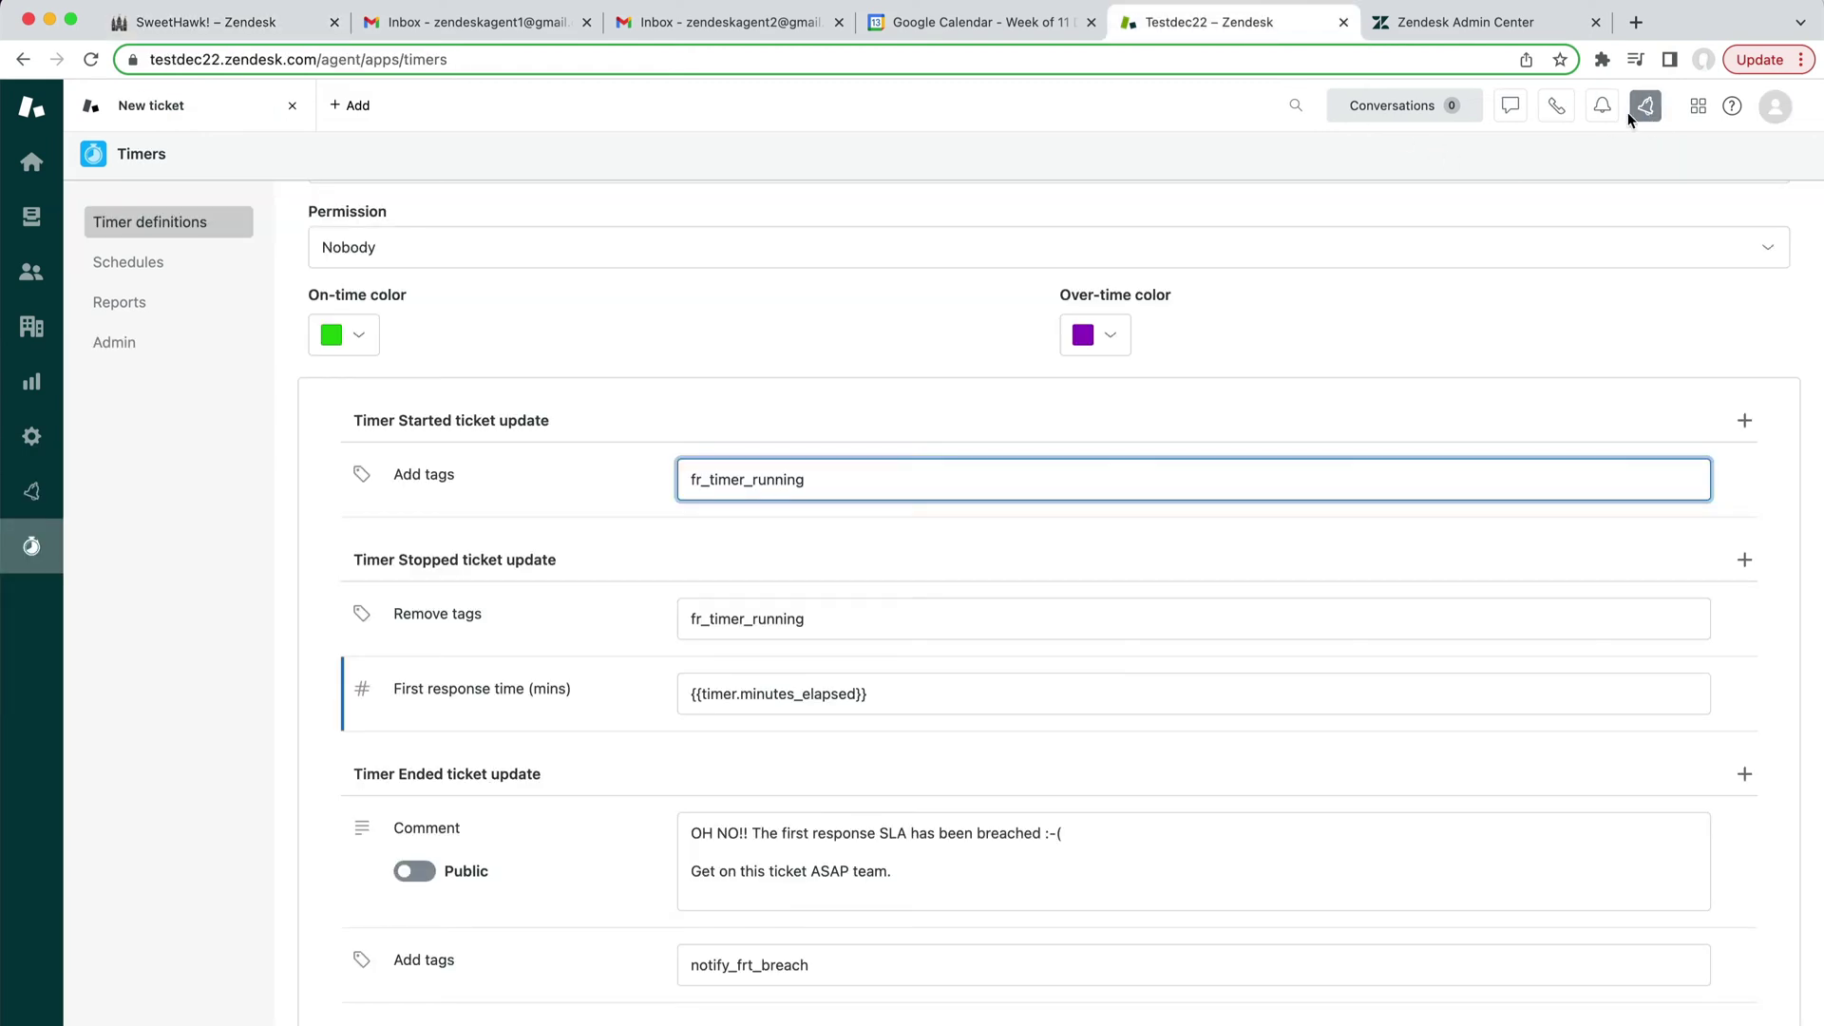
- Add Priority to the Timer Ended update and set it to High
scroll(1104, 653, down, 1)
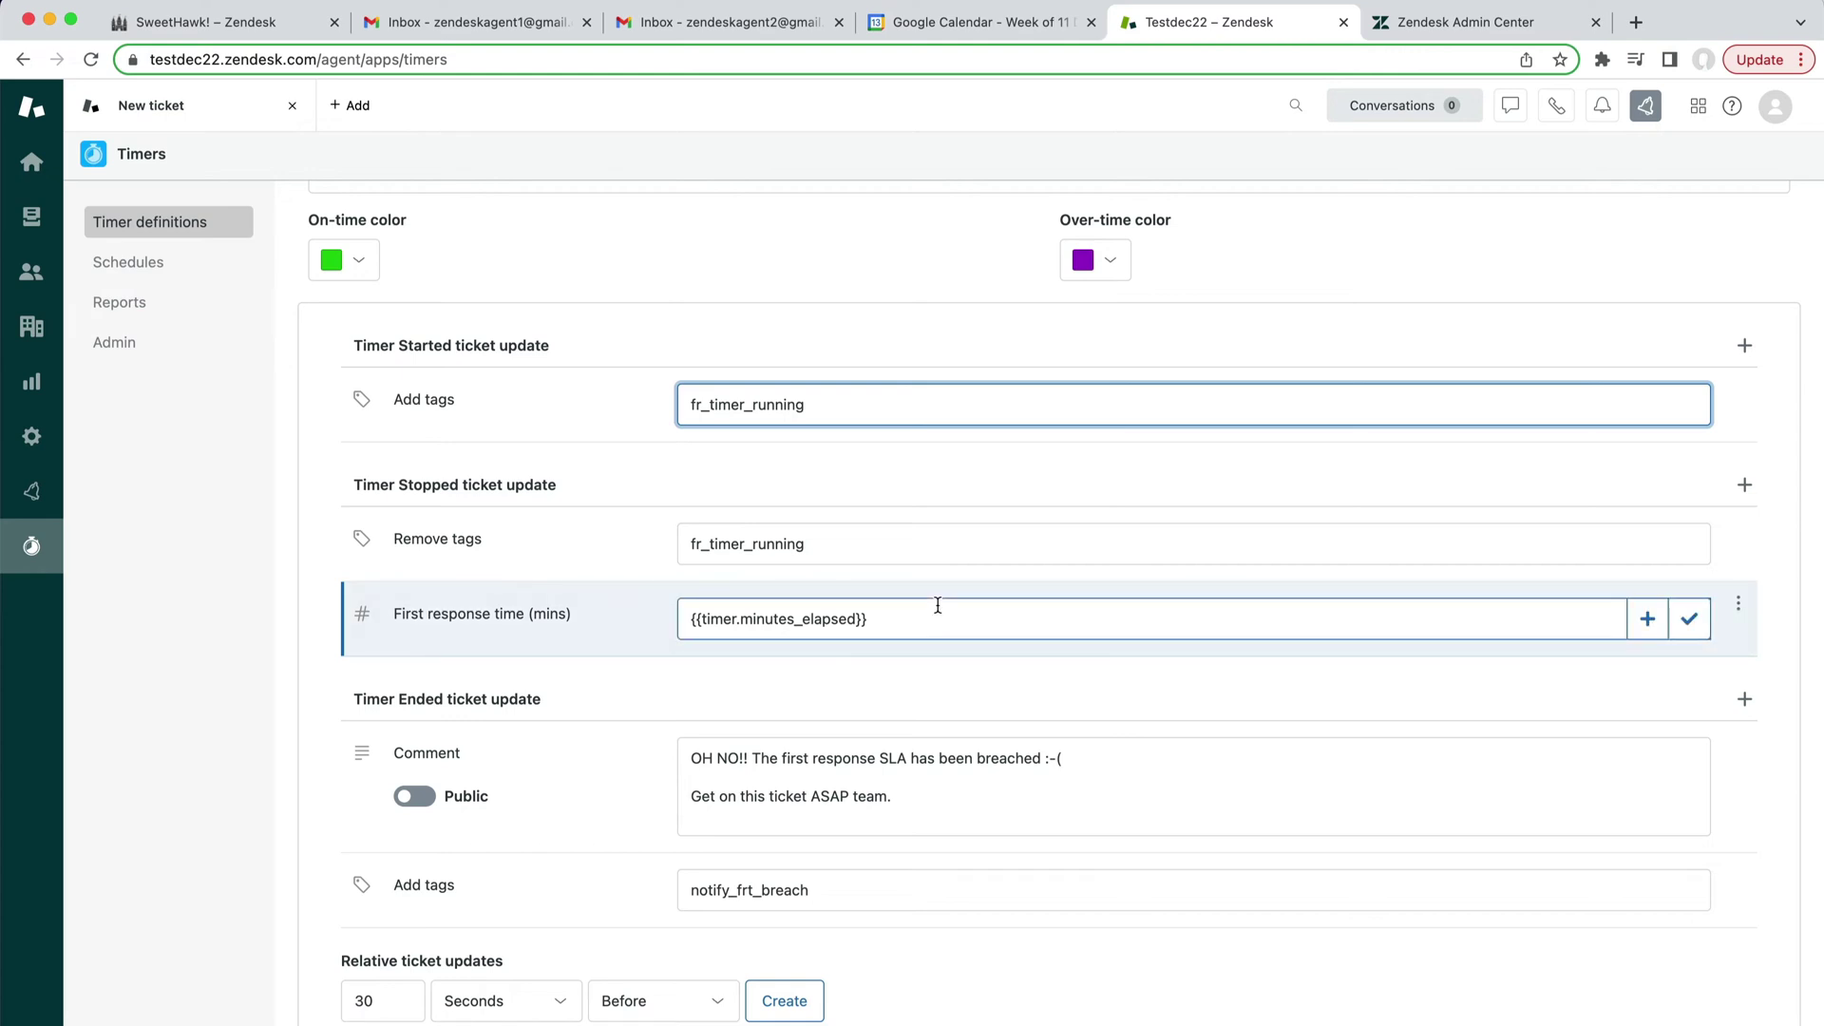
click(1744, 699)
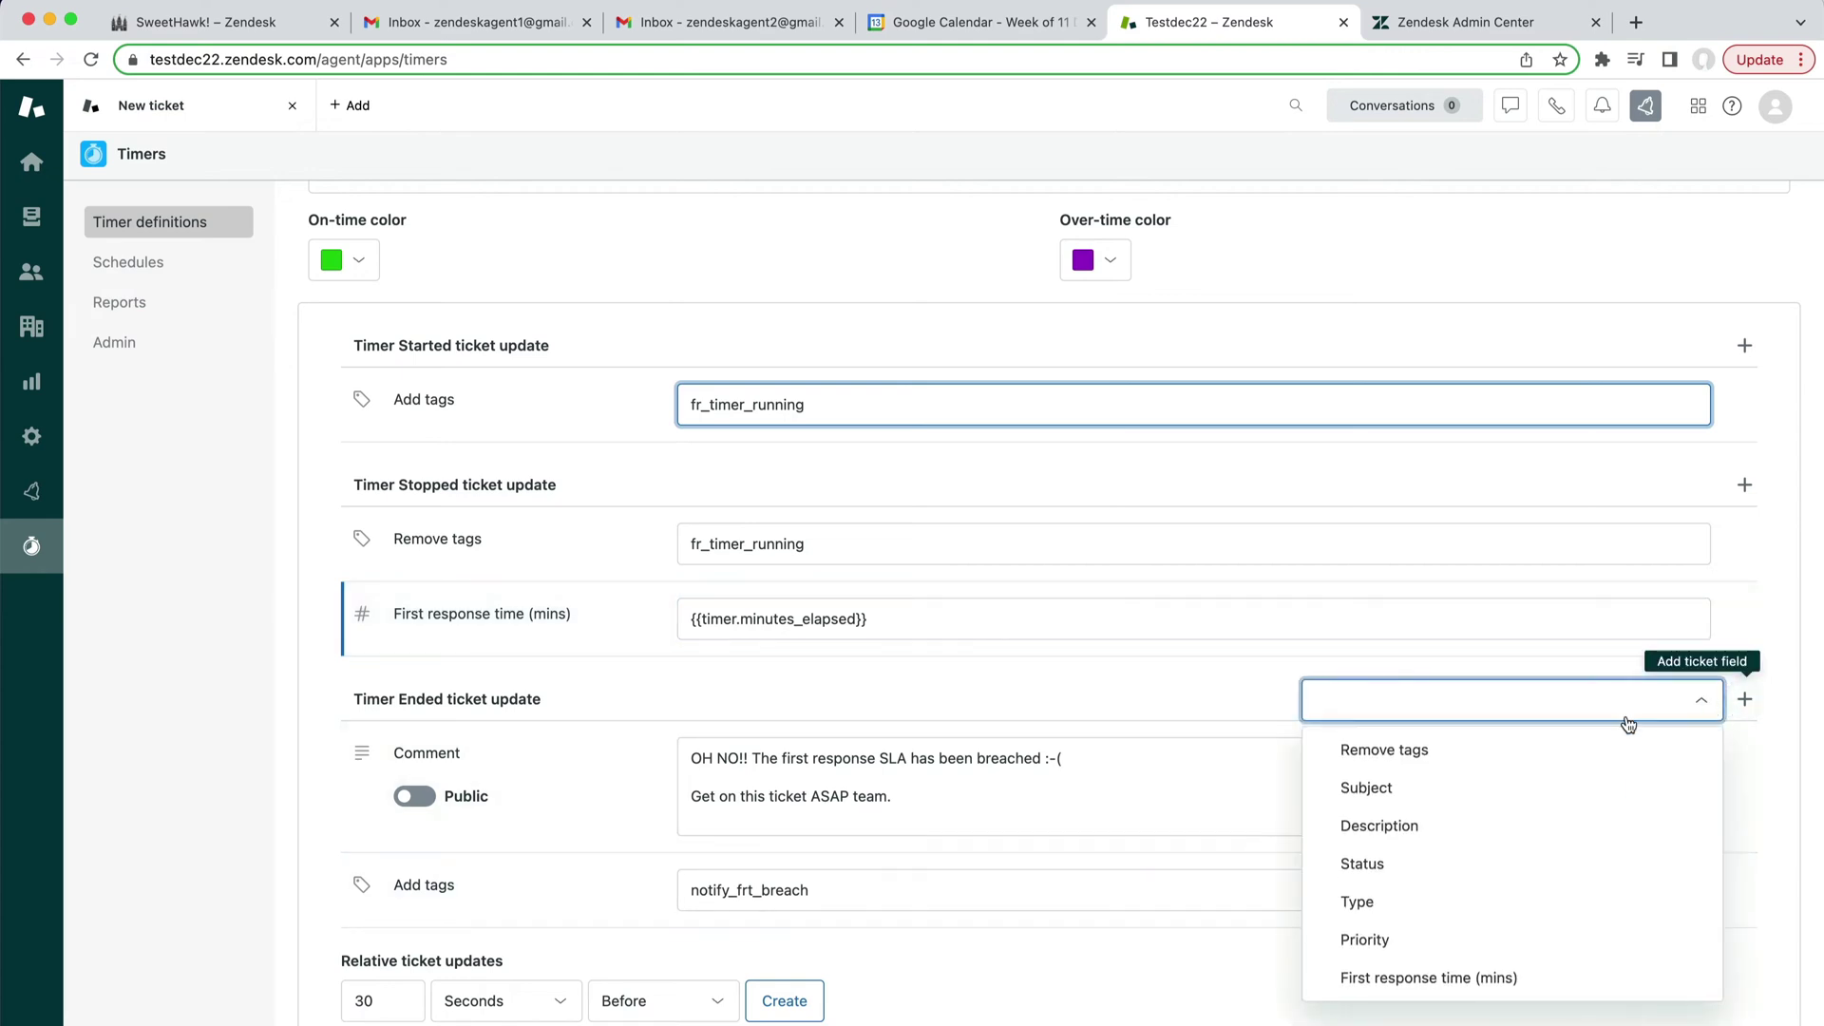
text(prio)
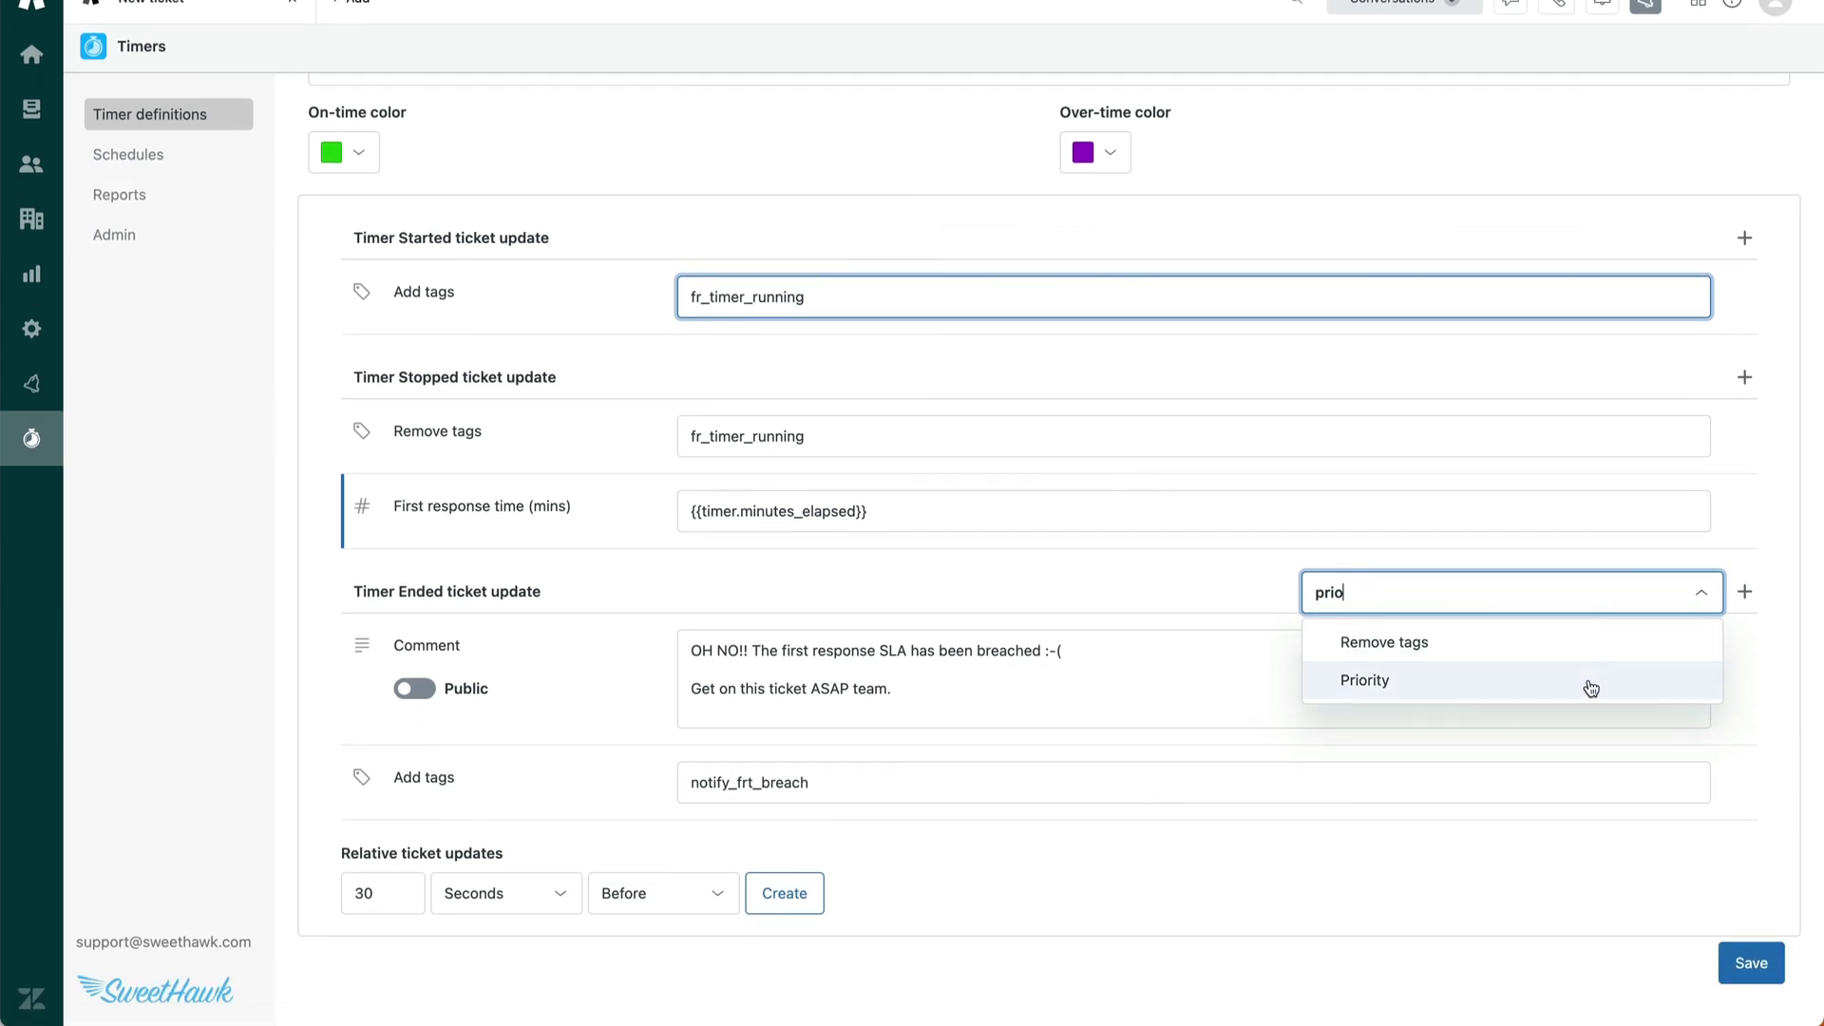
click(1588, 790)
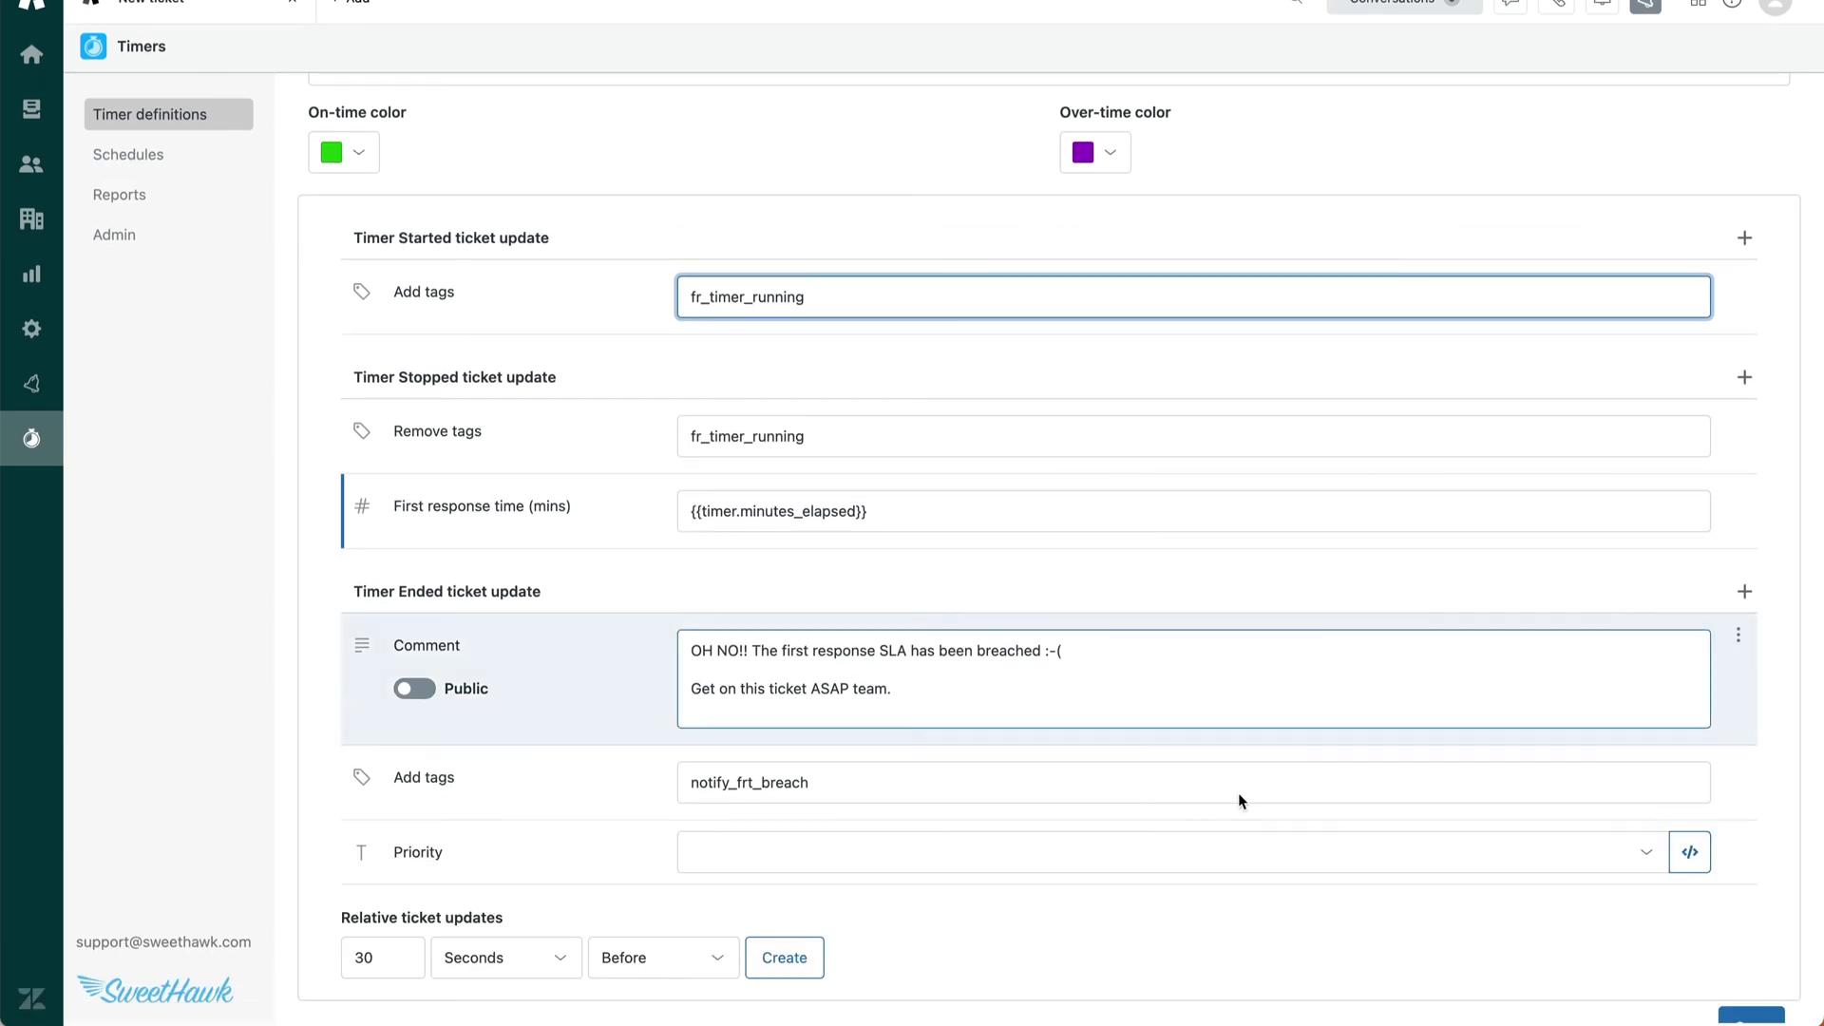
click(956, 851)
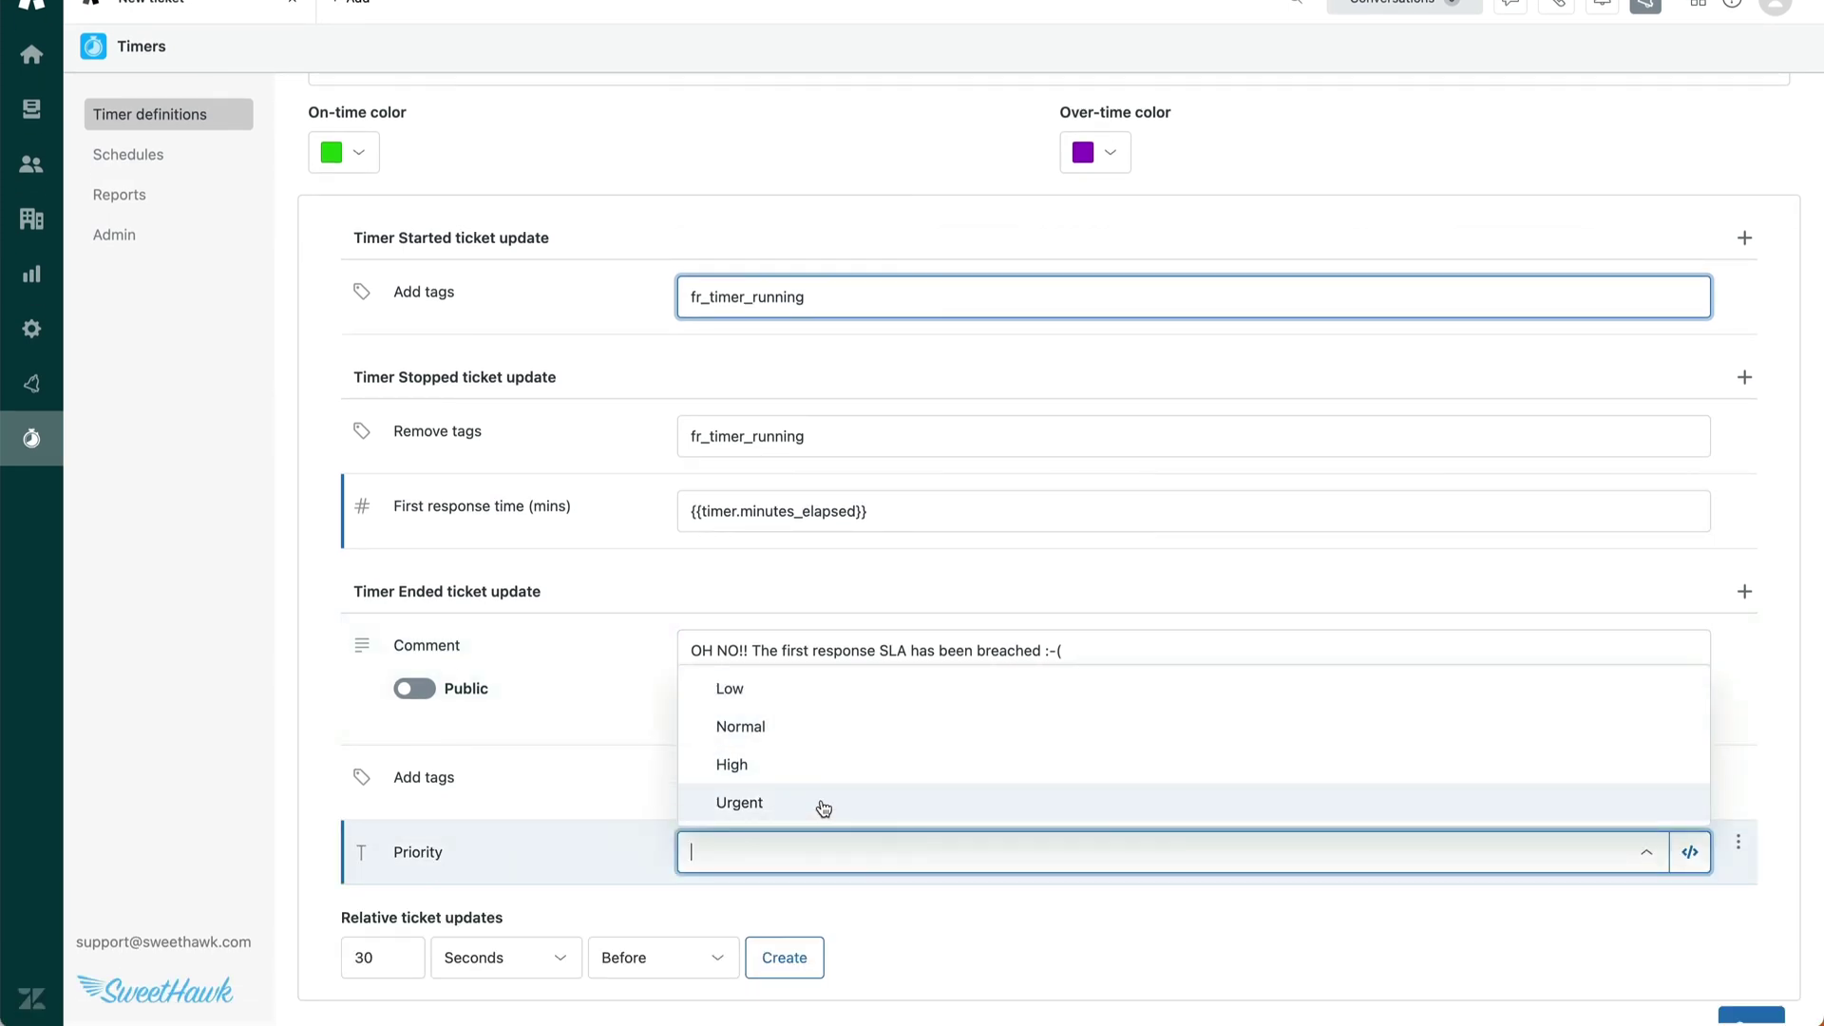
click(832, 777)
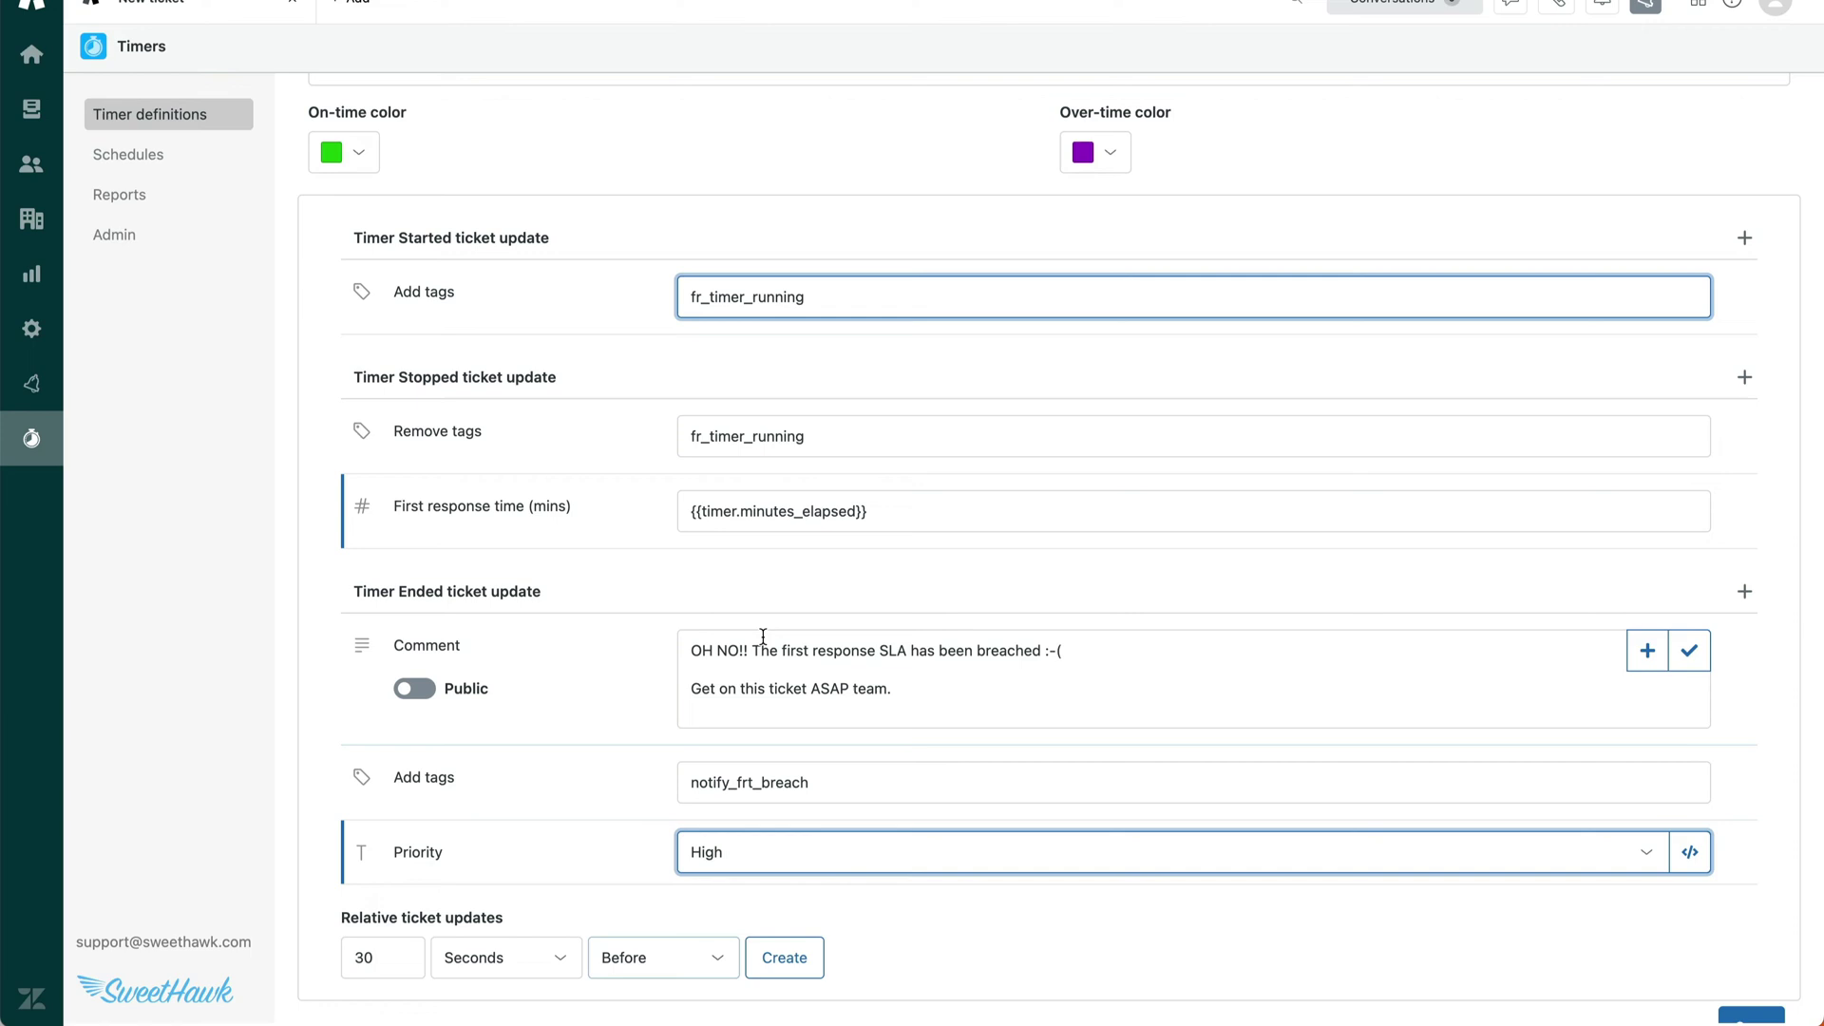
- Check the field list without adding another field, then select the relative update amount
click(1744, 591)
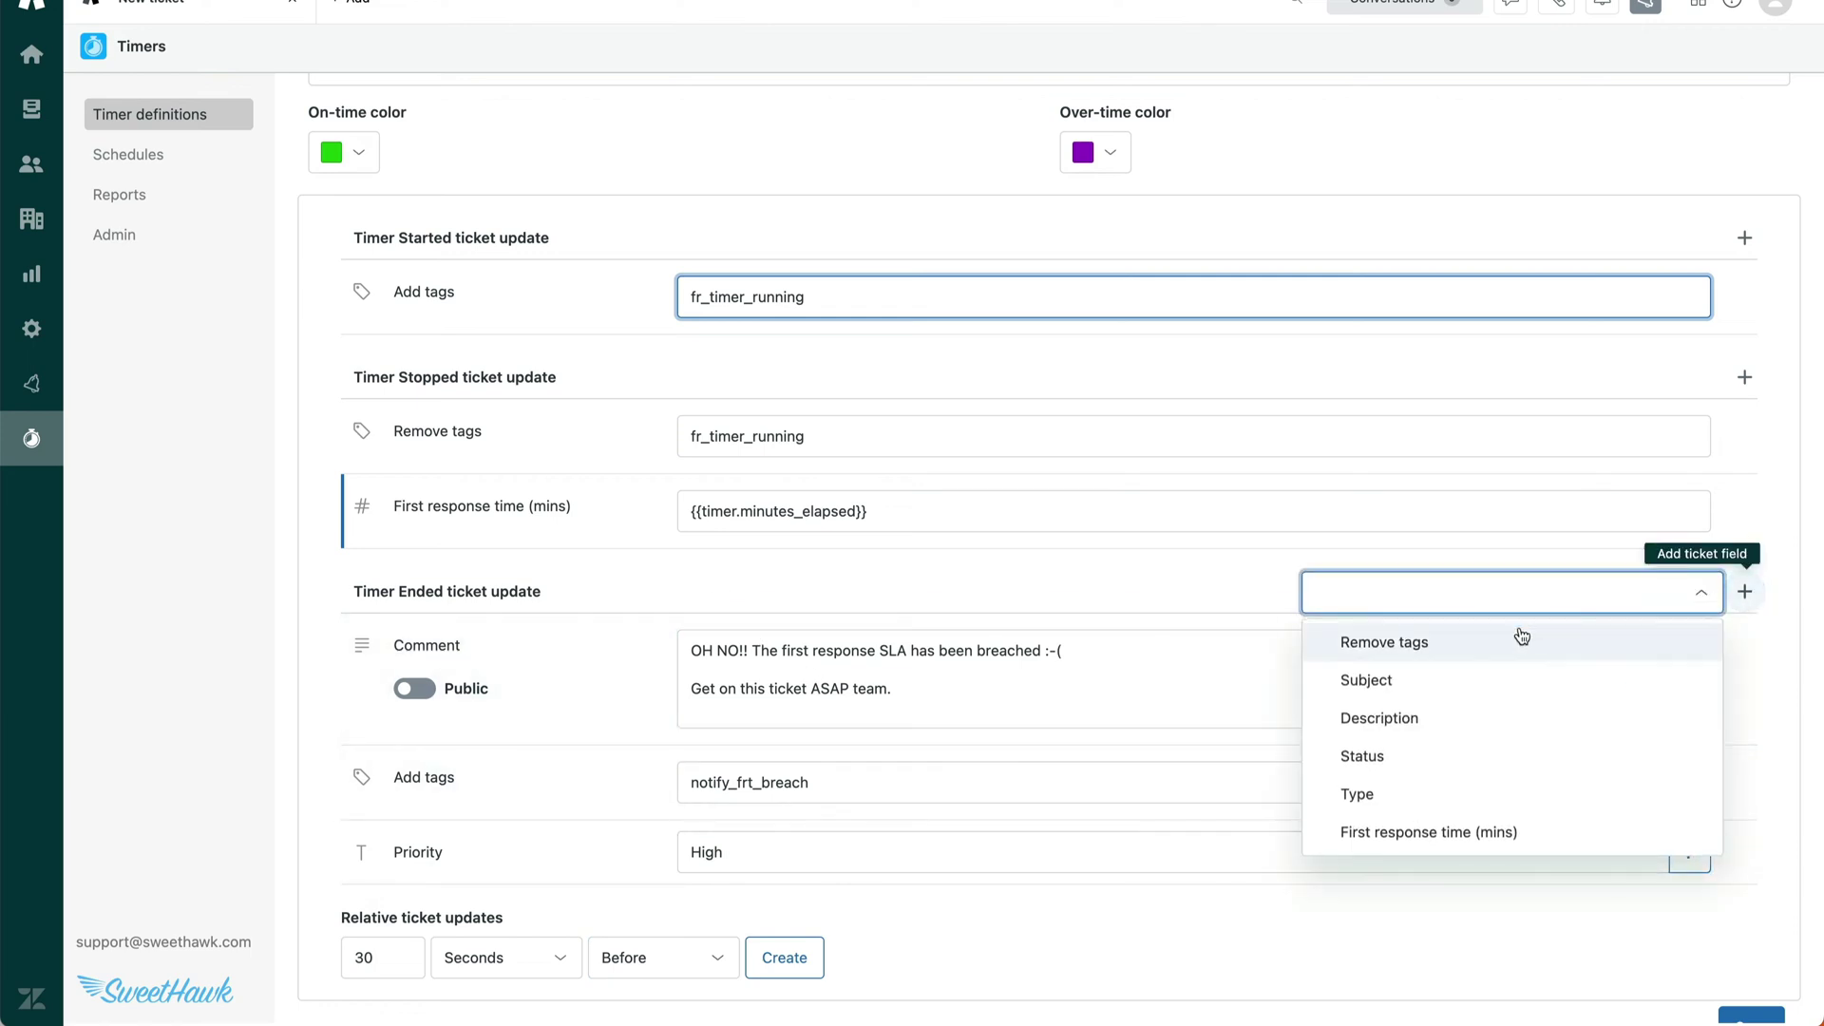
scroll(1488, 716, down, 1)
scroll(1499, 705, up, 1)
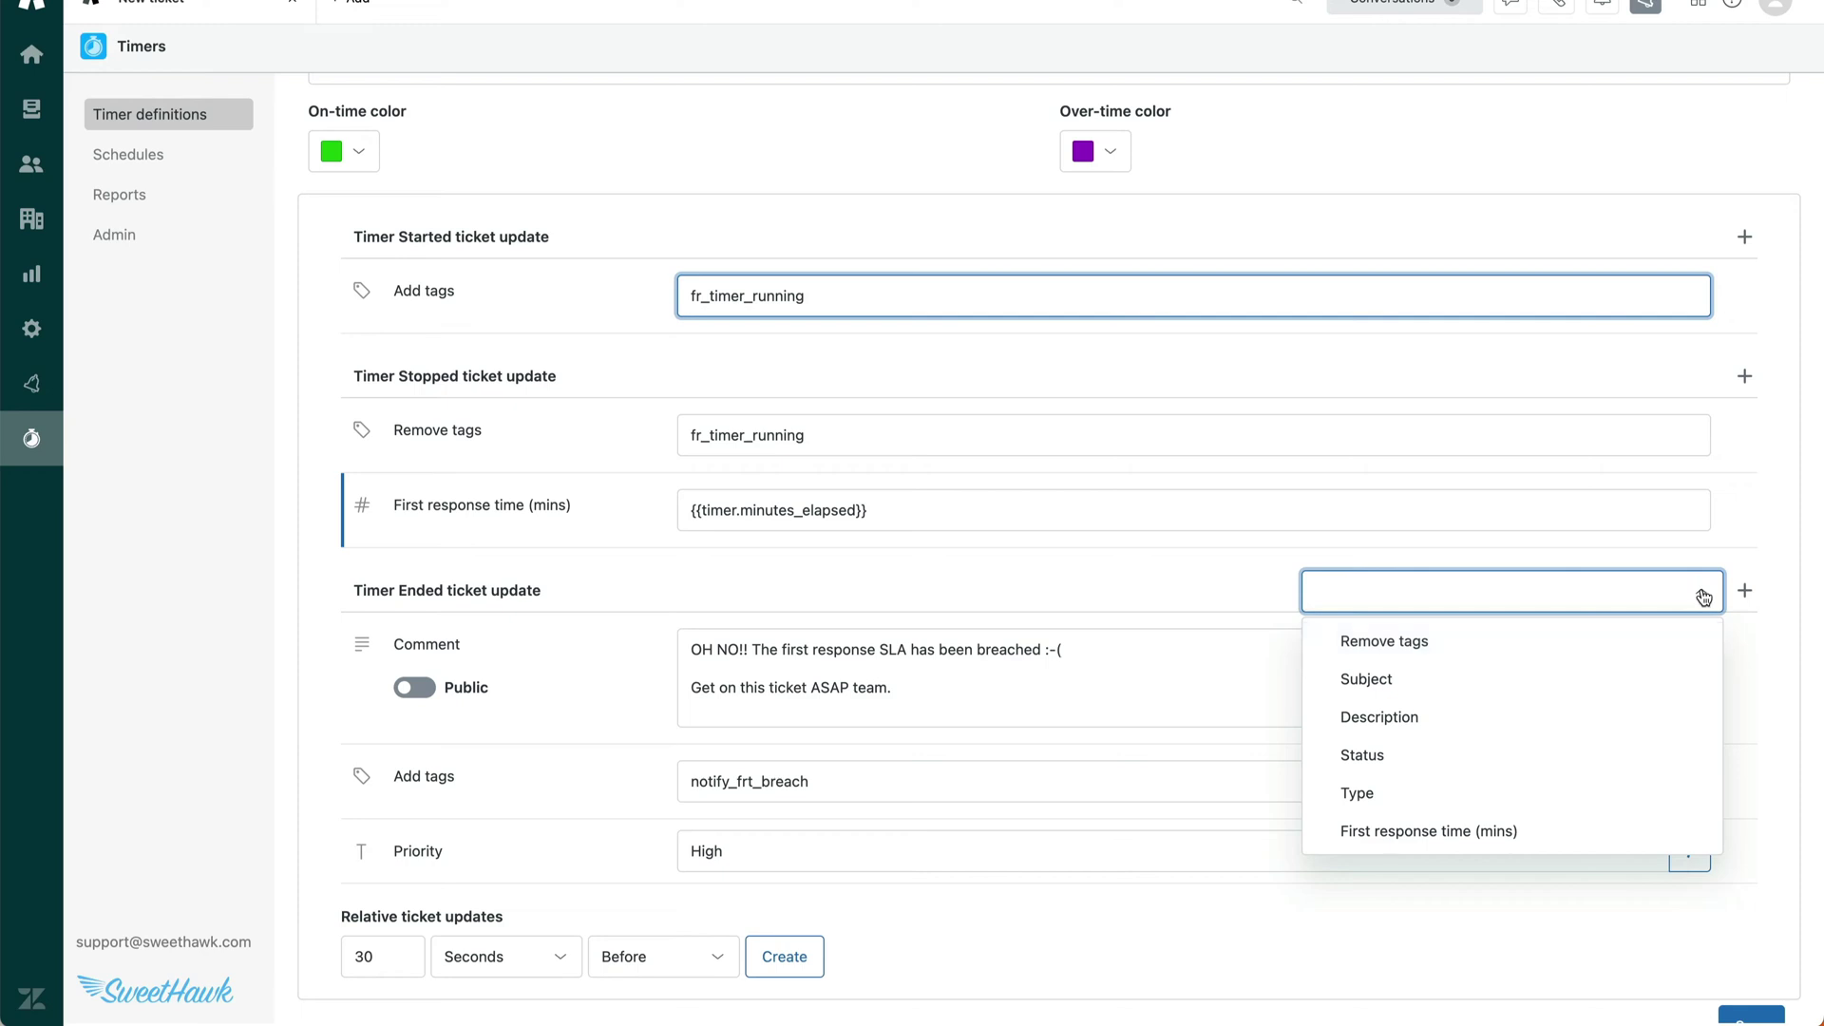
click(1770, 553)
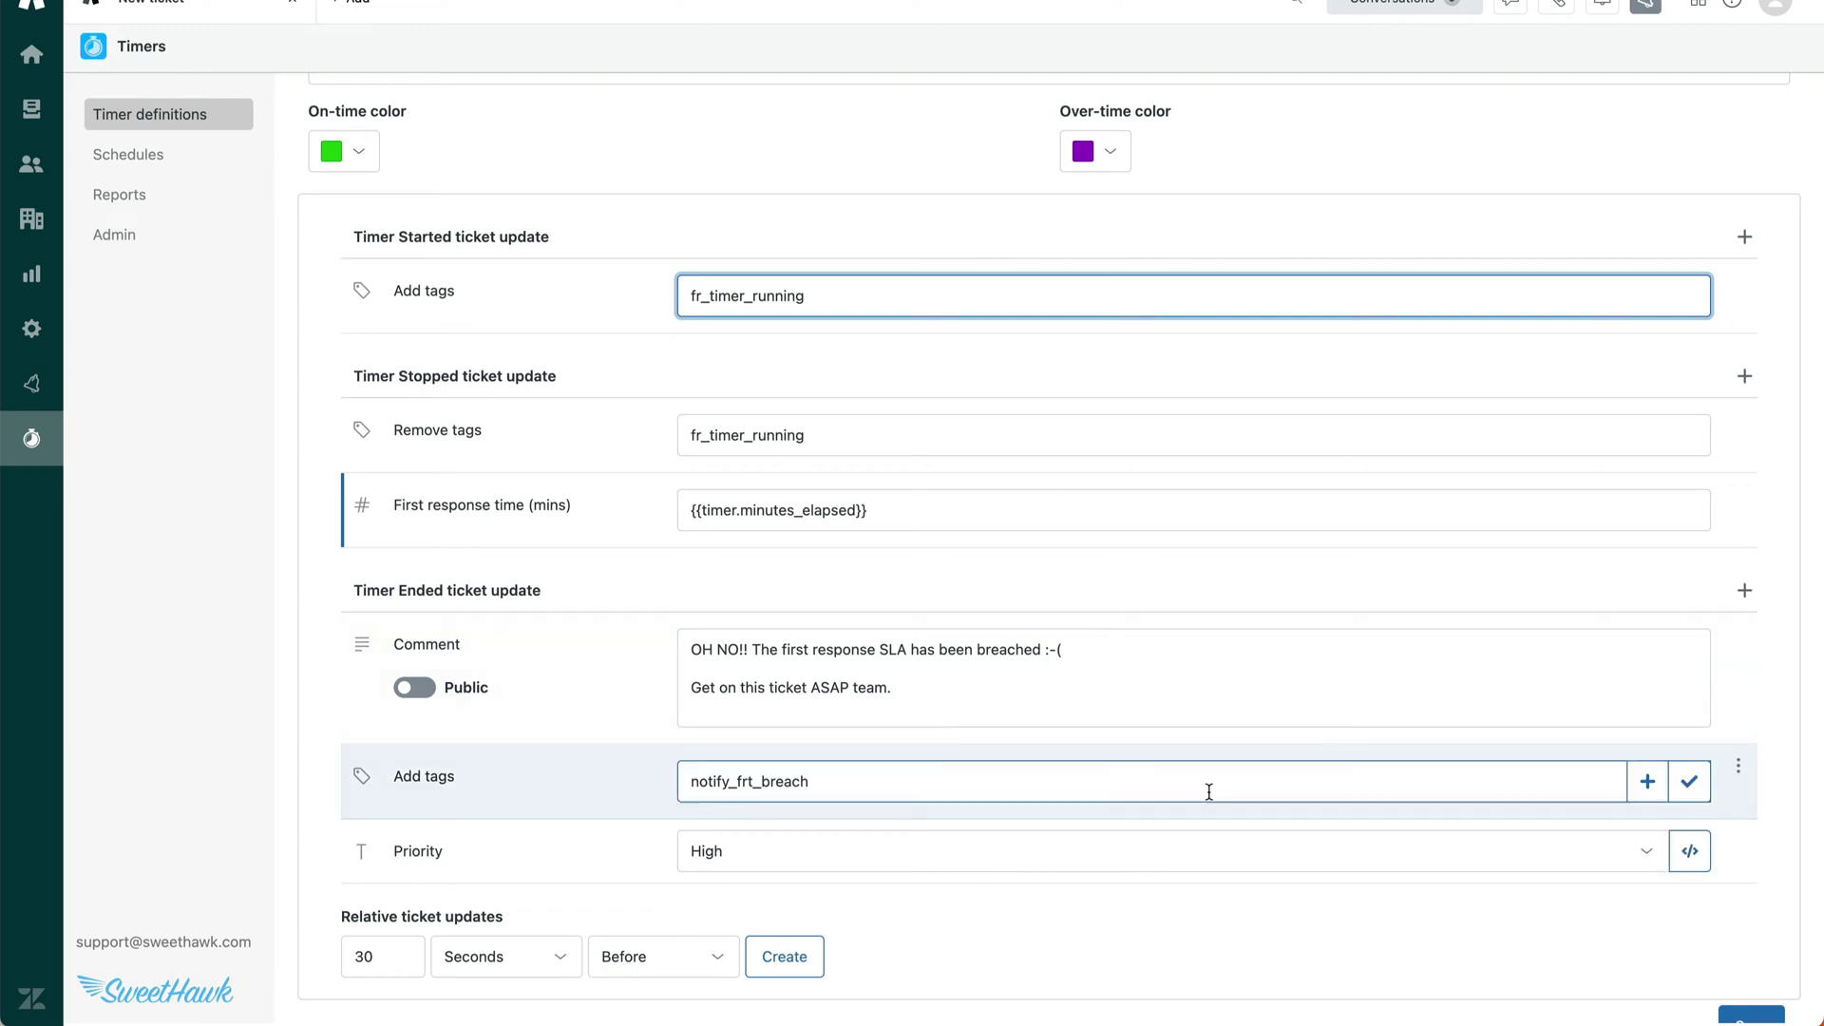
scroll(950, 835, down, 1)
click(367, 893)
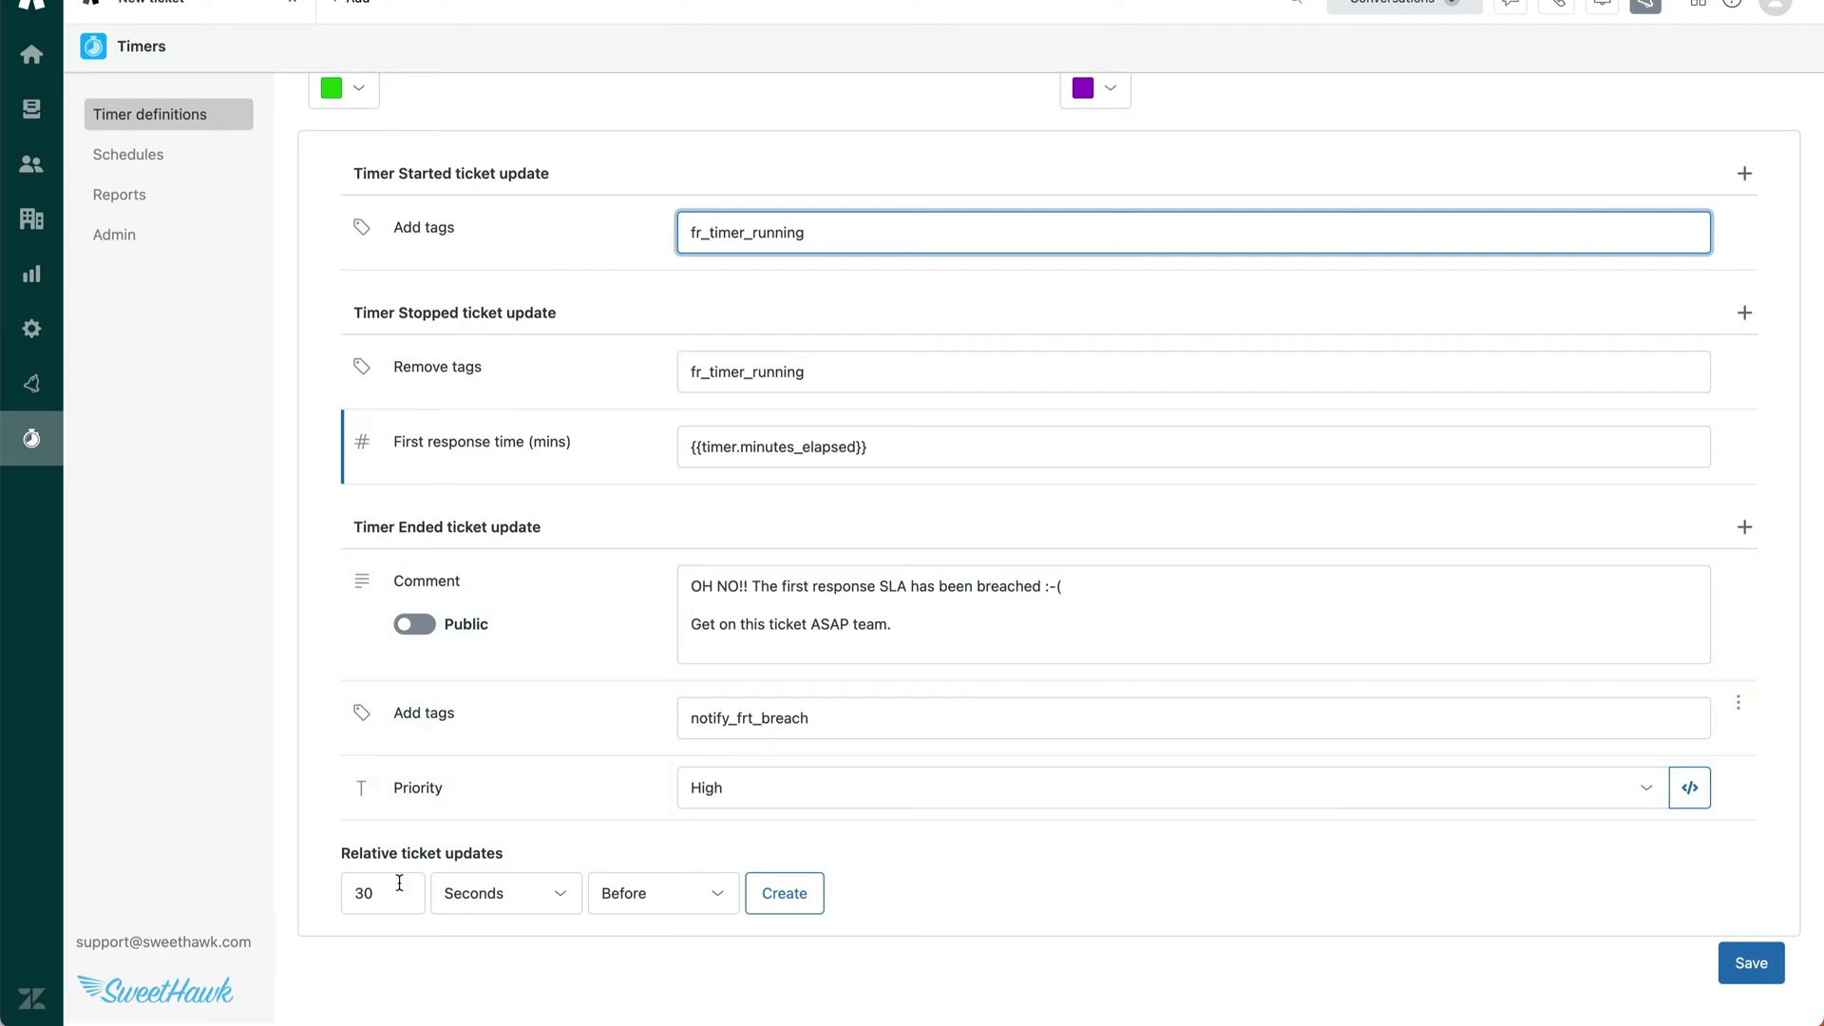
- Replace 30 with 2, choose Minutes and Before, and create the relative ticket update
drag(385, 898, 314, 886)
text(2)
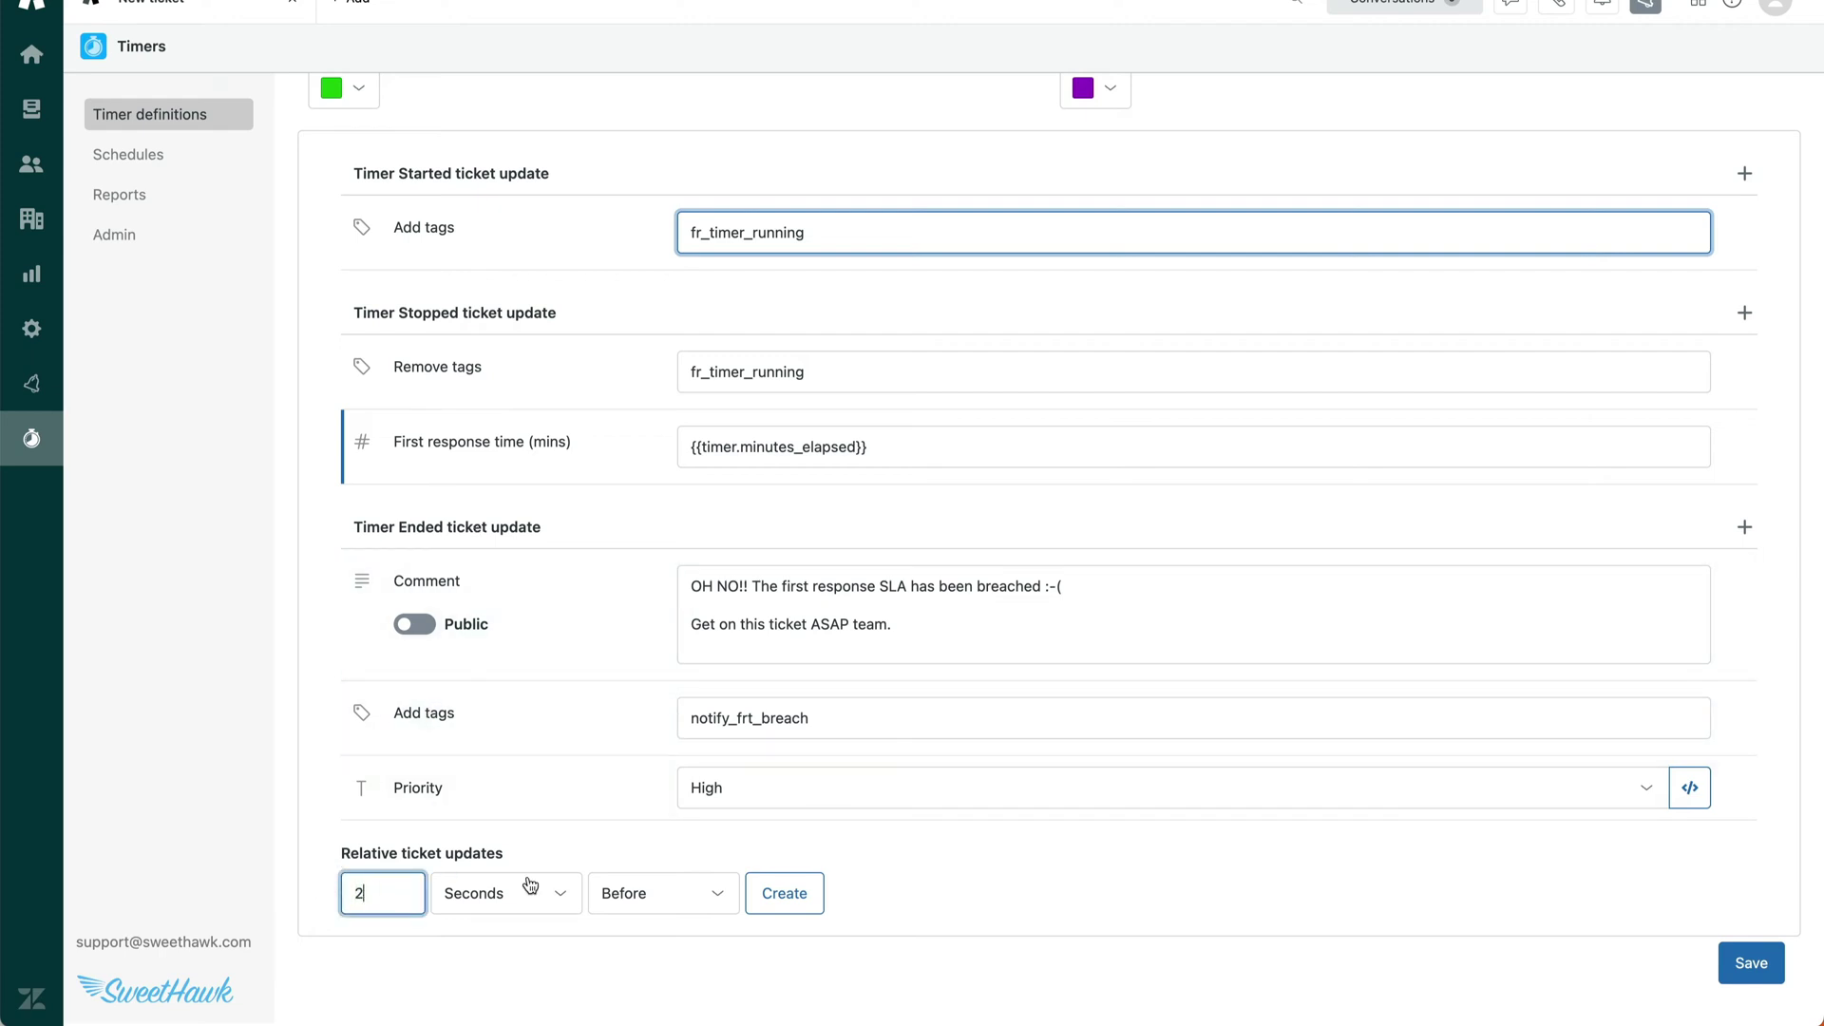
click(537, 891)
click(533, 771)
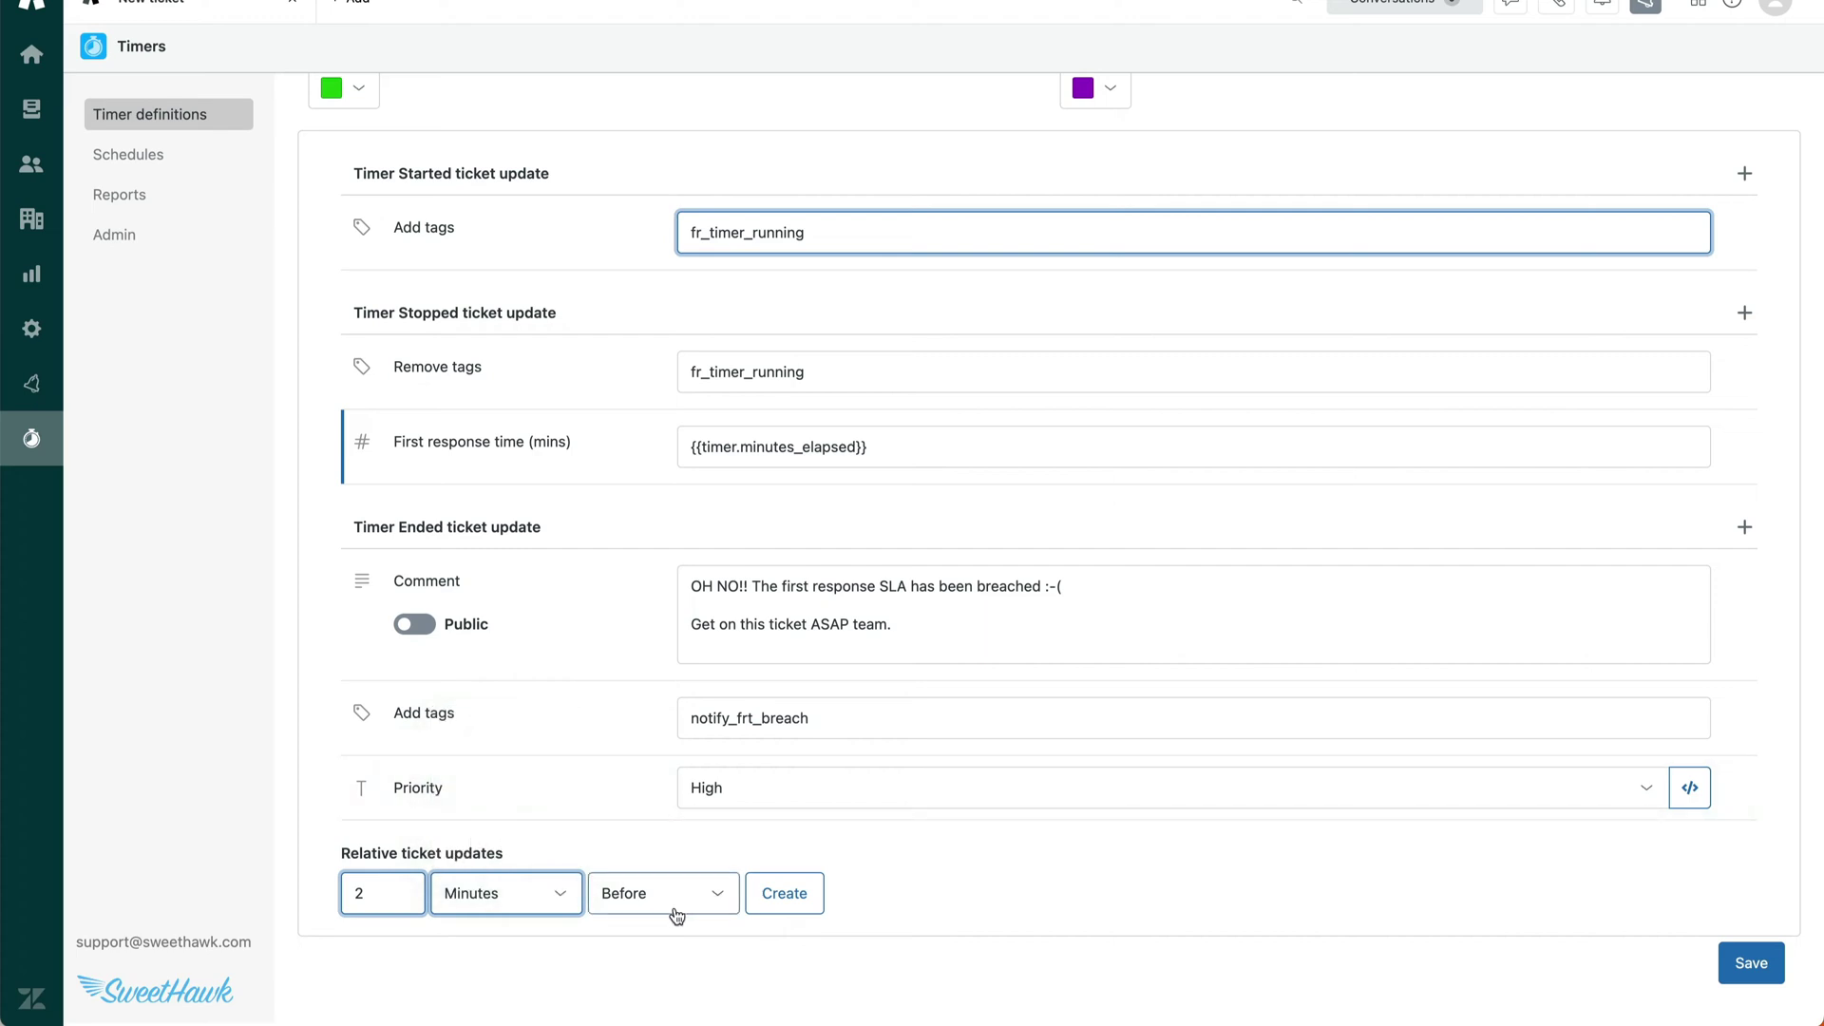
click(707, 892)
click(708, 945)
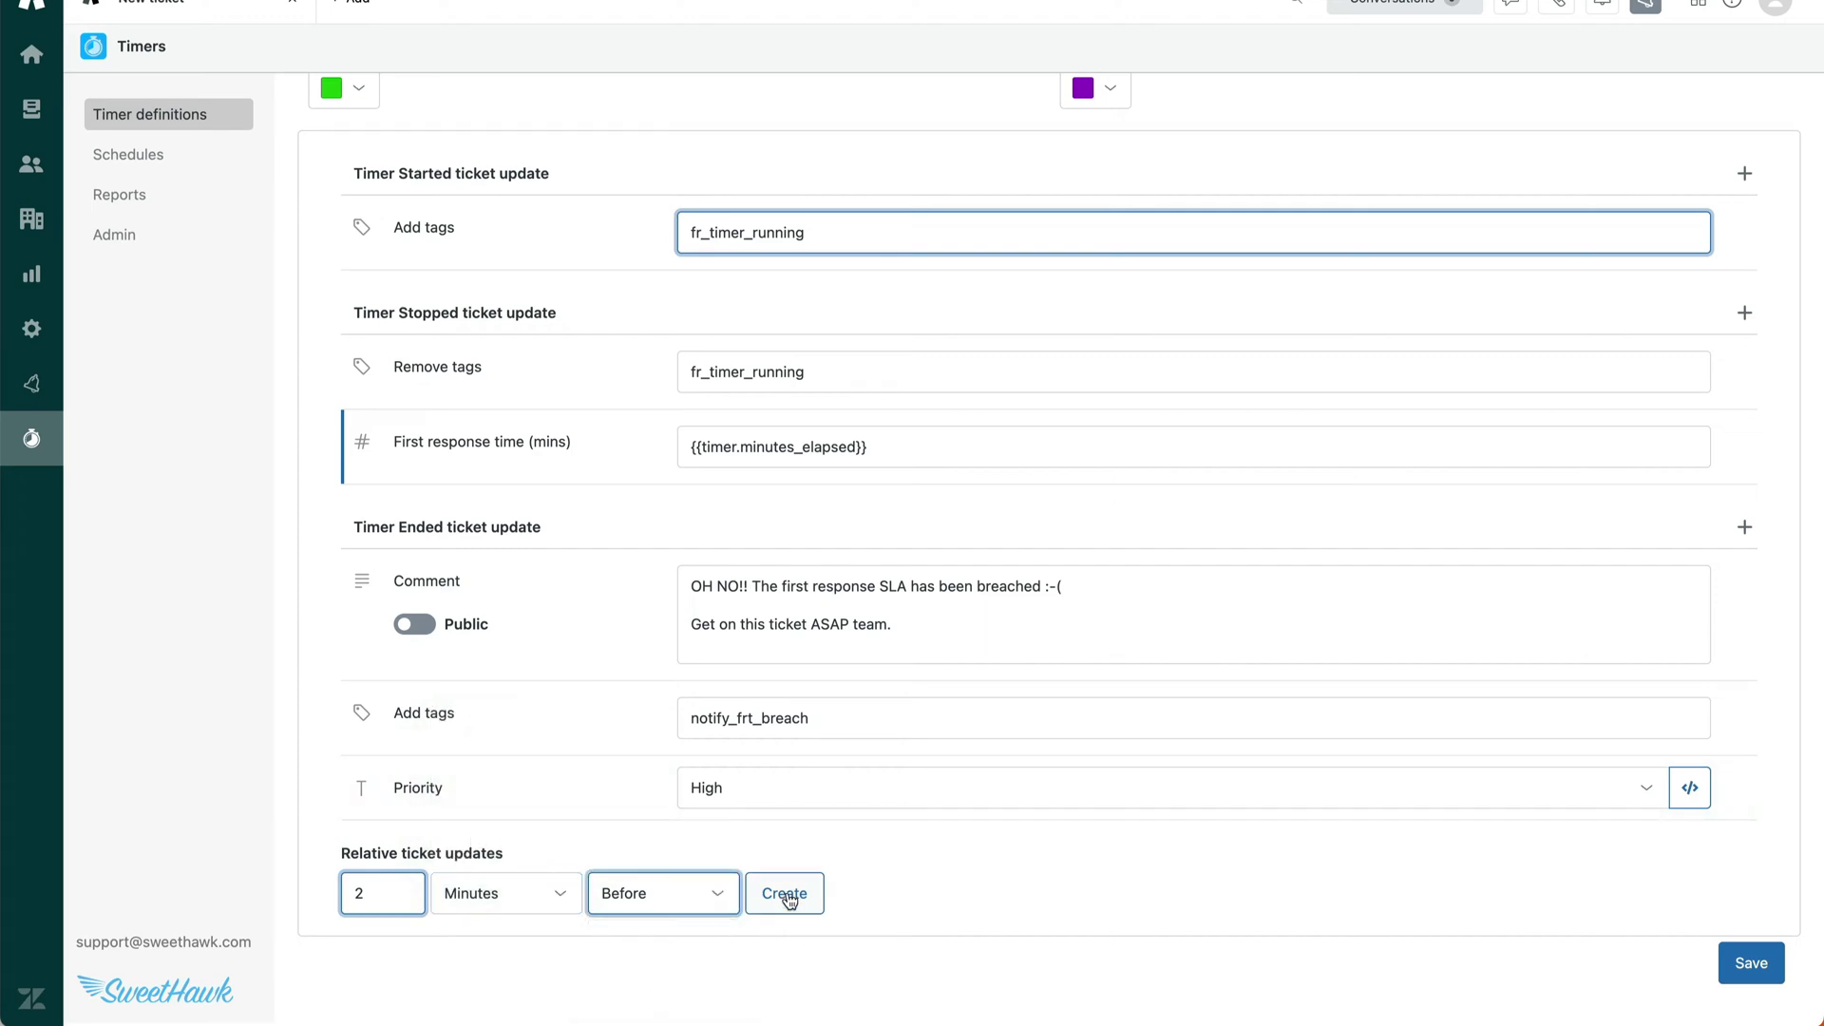
scroll(511, 238, up, 5)
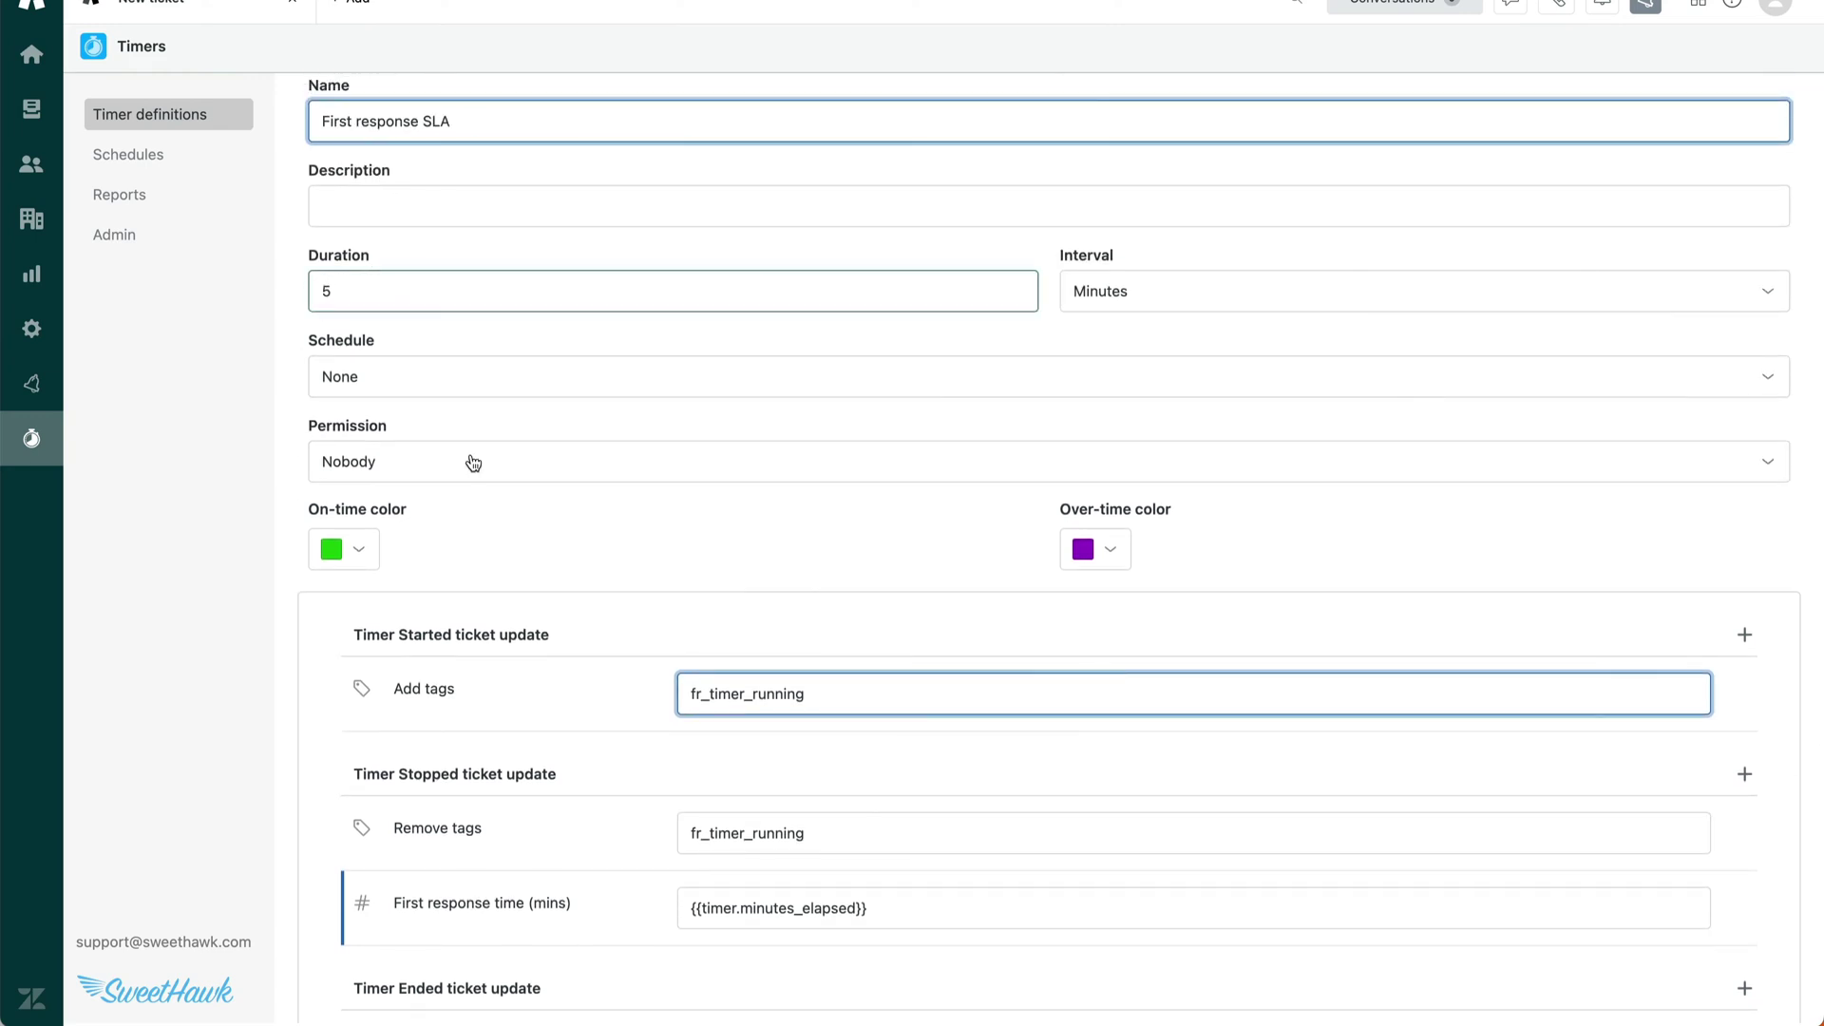
scroll(468, 460, down, 5)
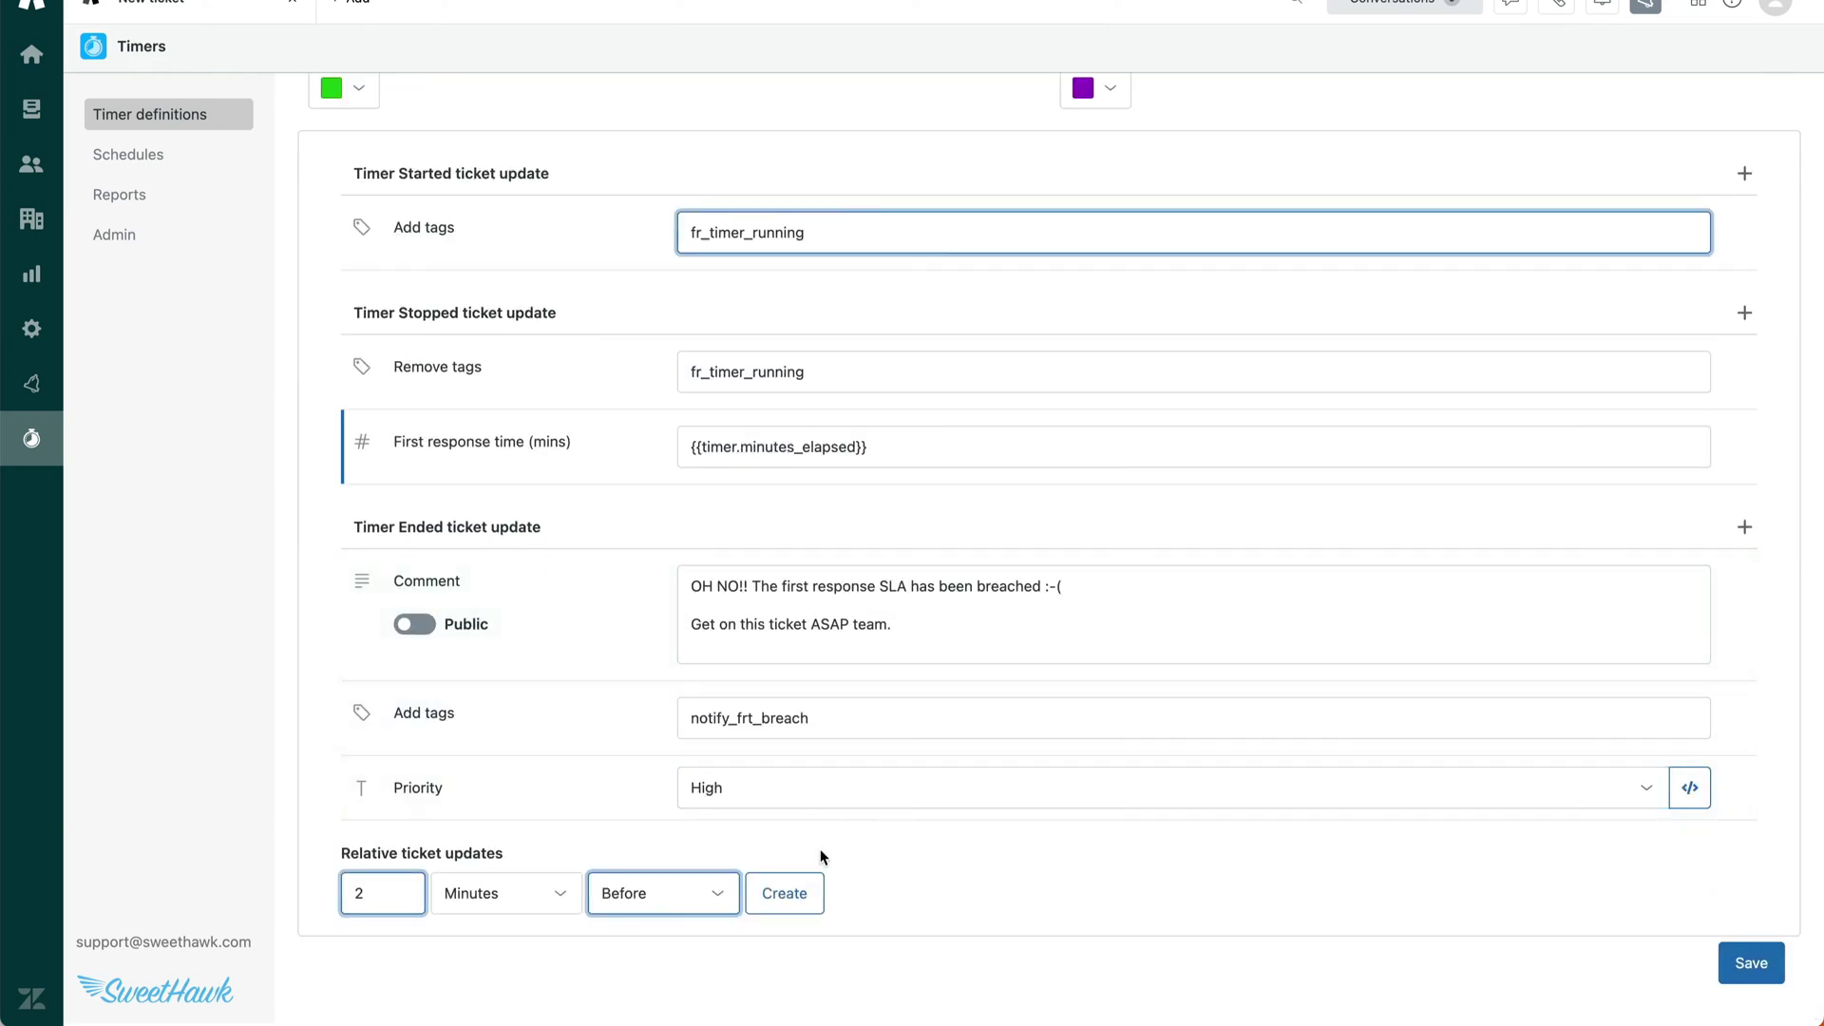
click(801, 895)
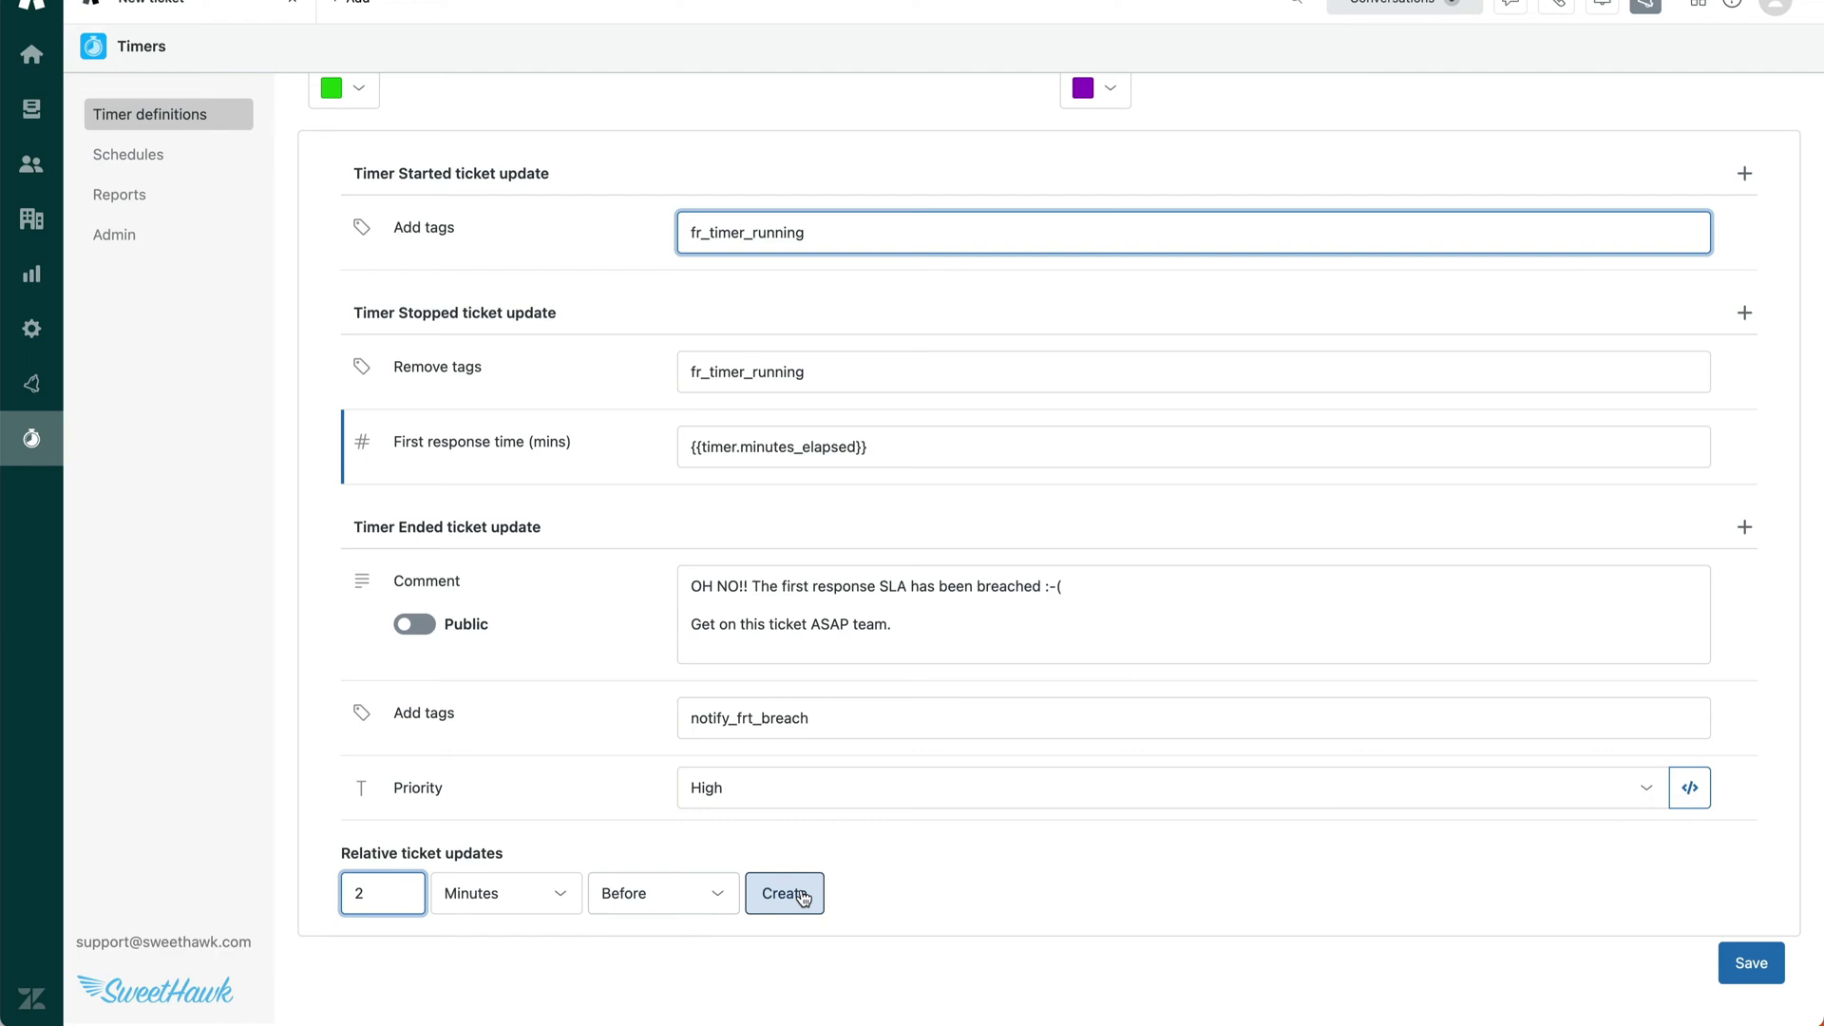
scroll(802, 897, down, 3)
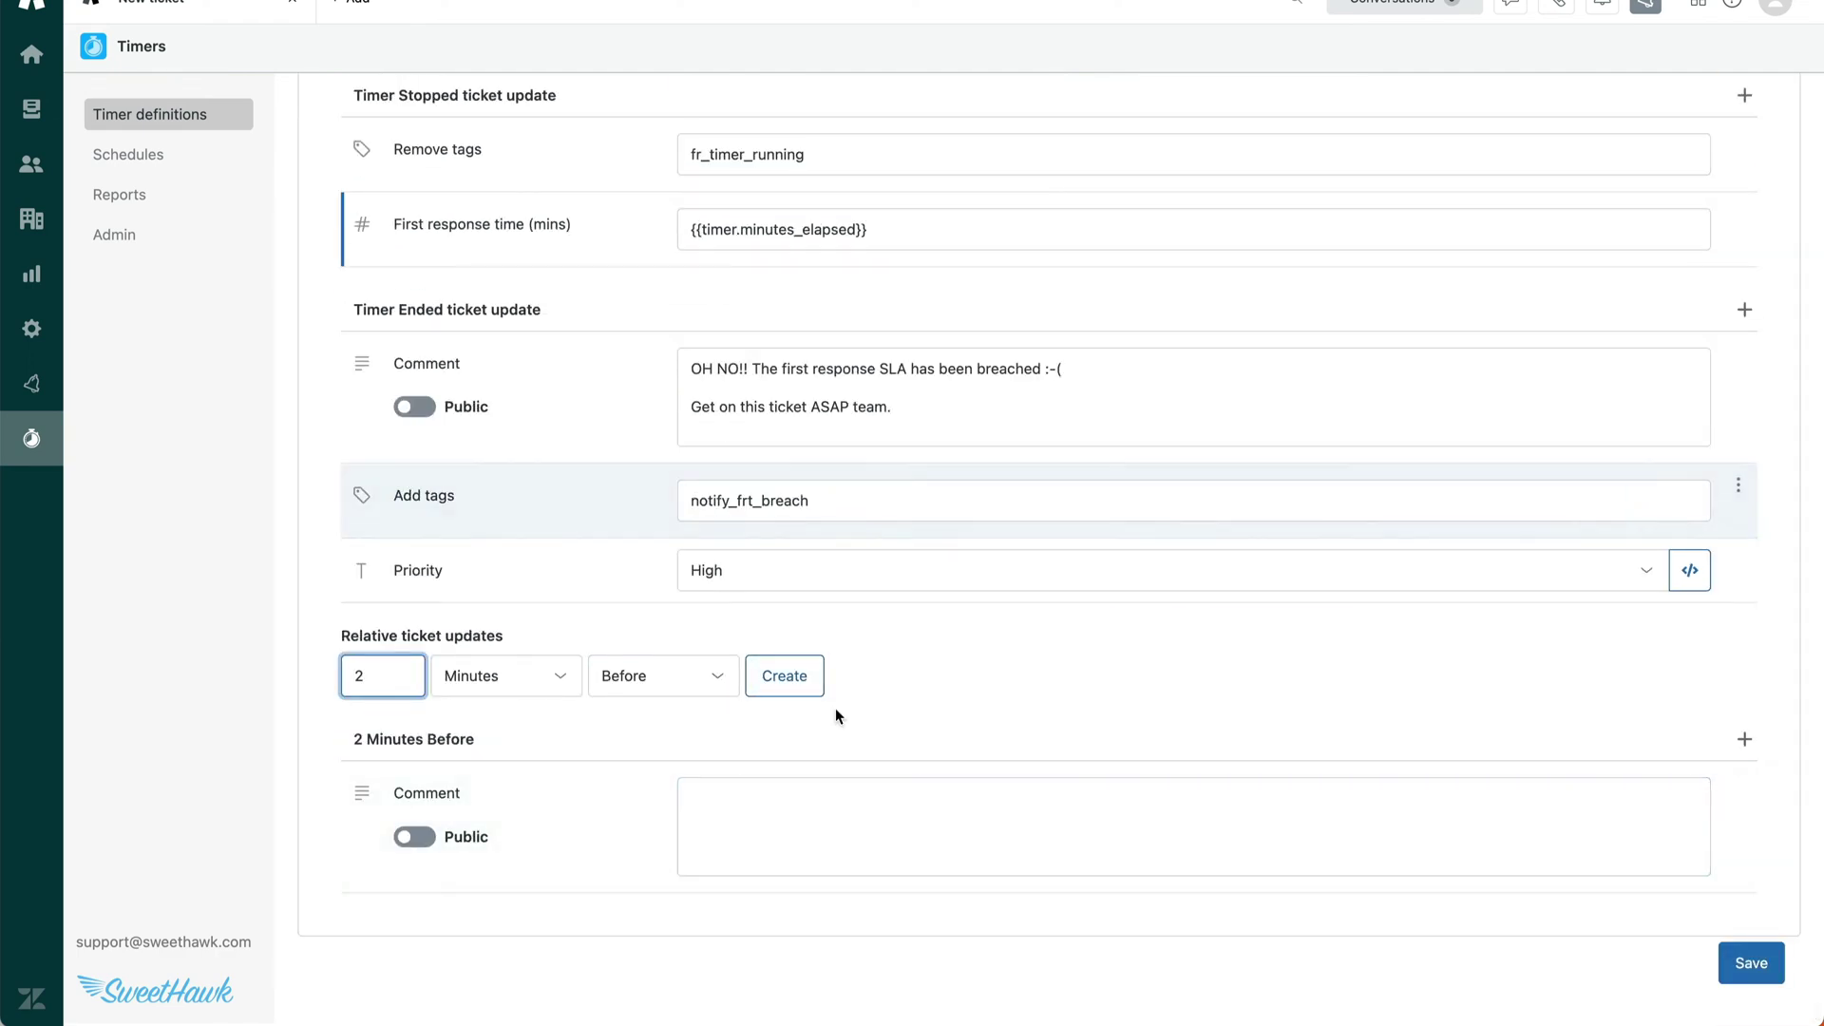
- Enter 'SLA is about to be breached in 2 mins' as the 2 Minutes Before comment
click(823, 793)
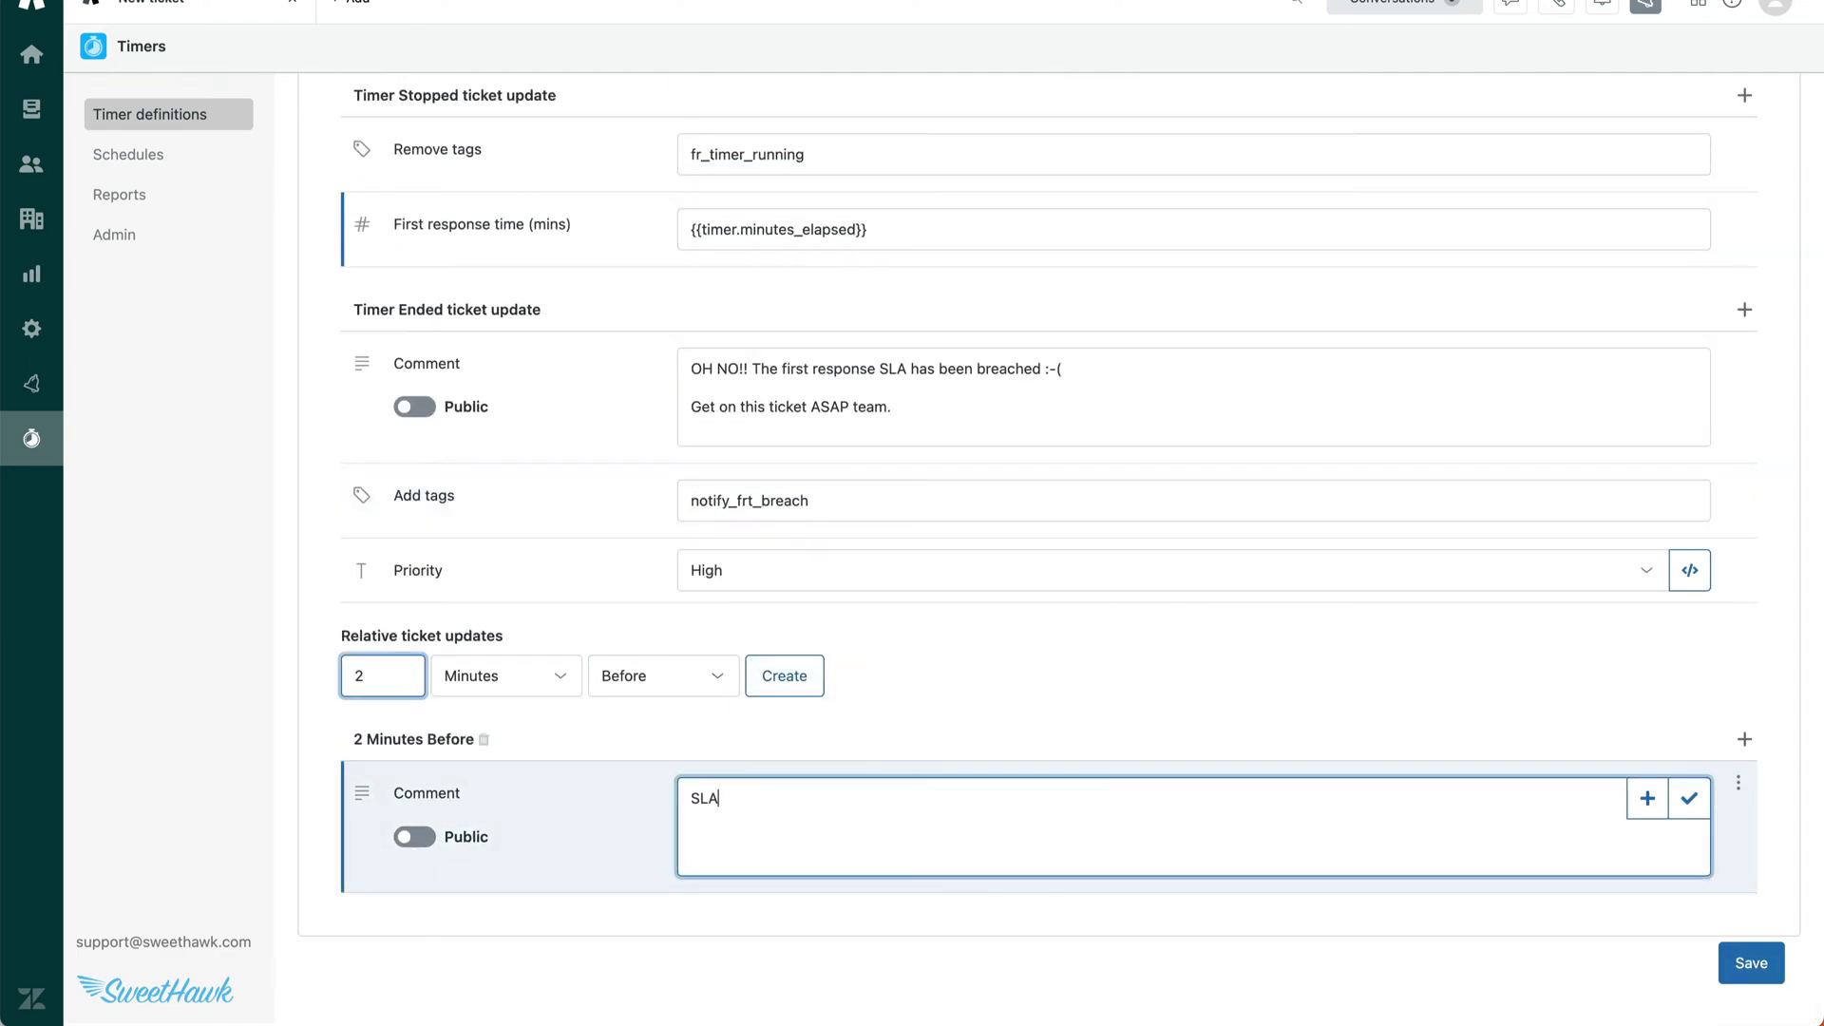
text(SLA is about to be breached in 2 mins)
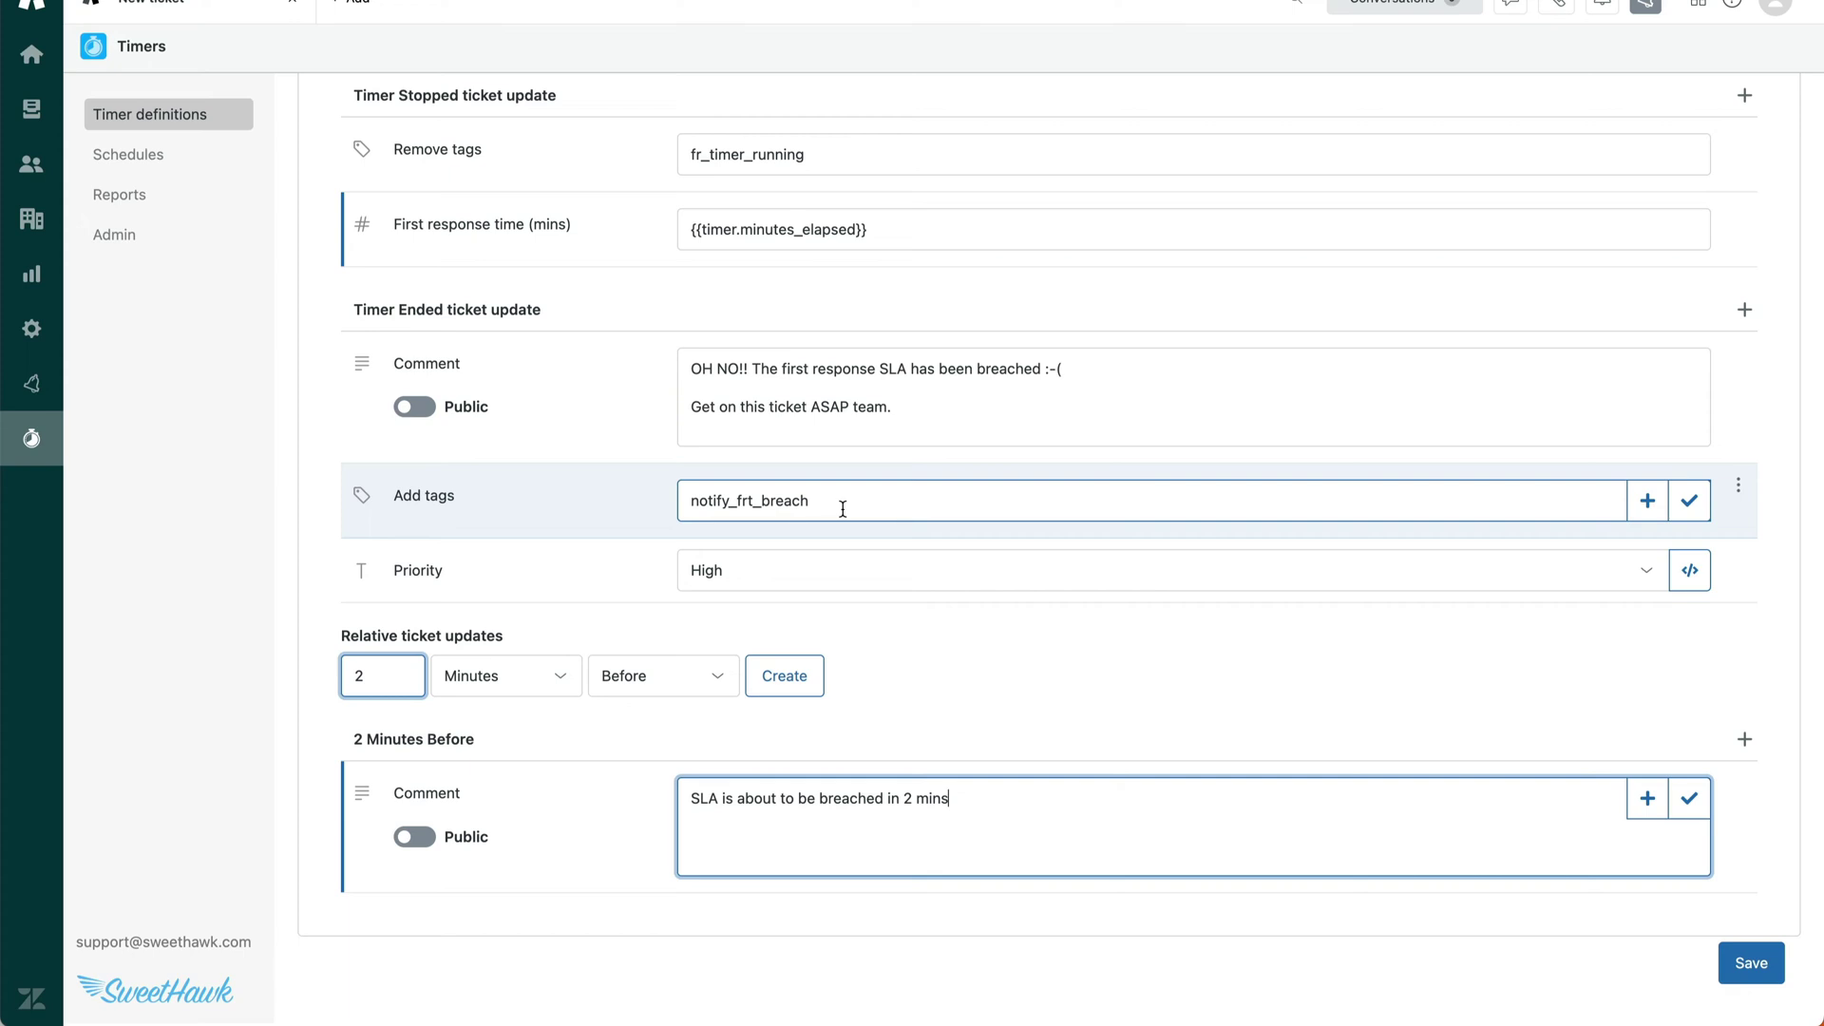
scroll(611, 276, up, 3)
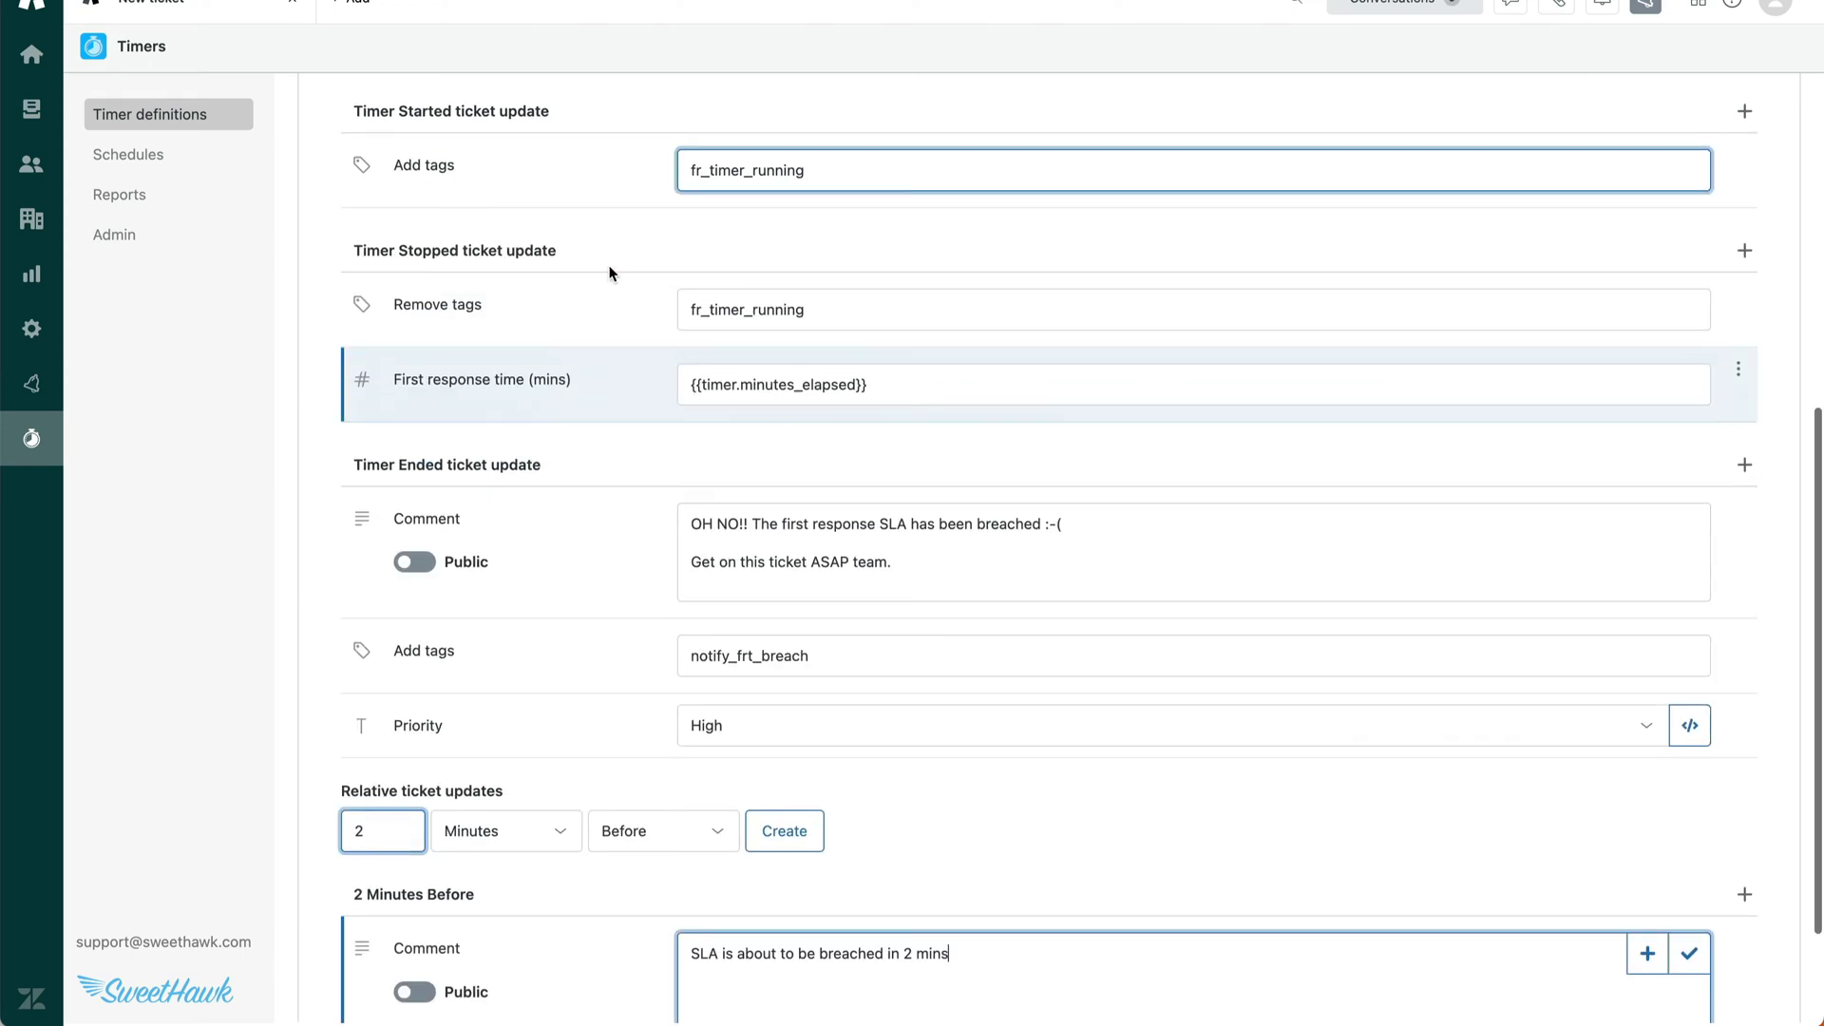
scroll(644, 370, down, 3)
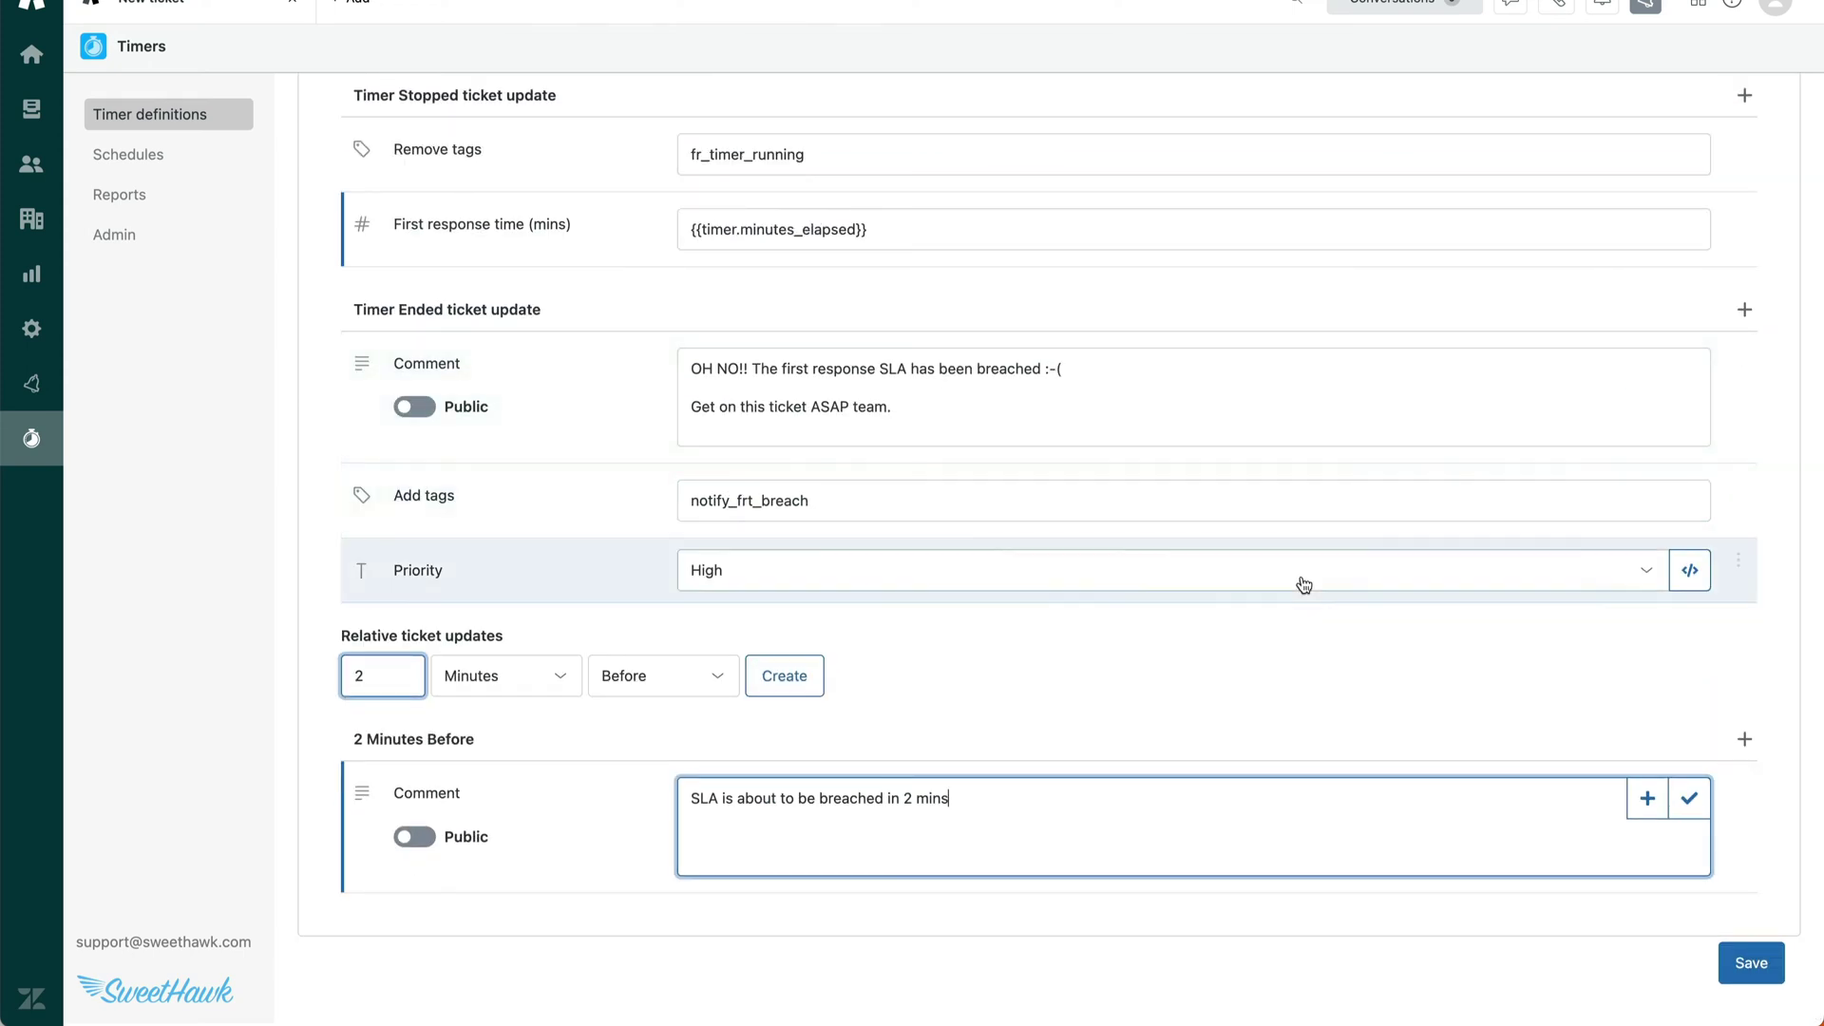
scroll(1303, 585, up, 4)
scroll(1303, 584, up, 10)
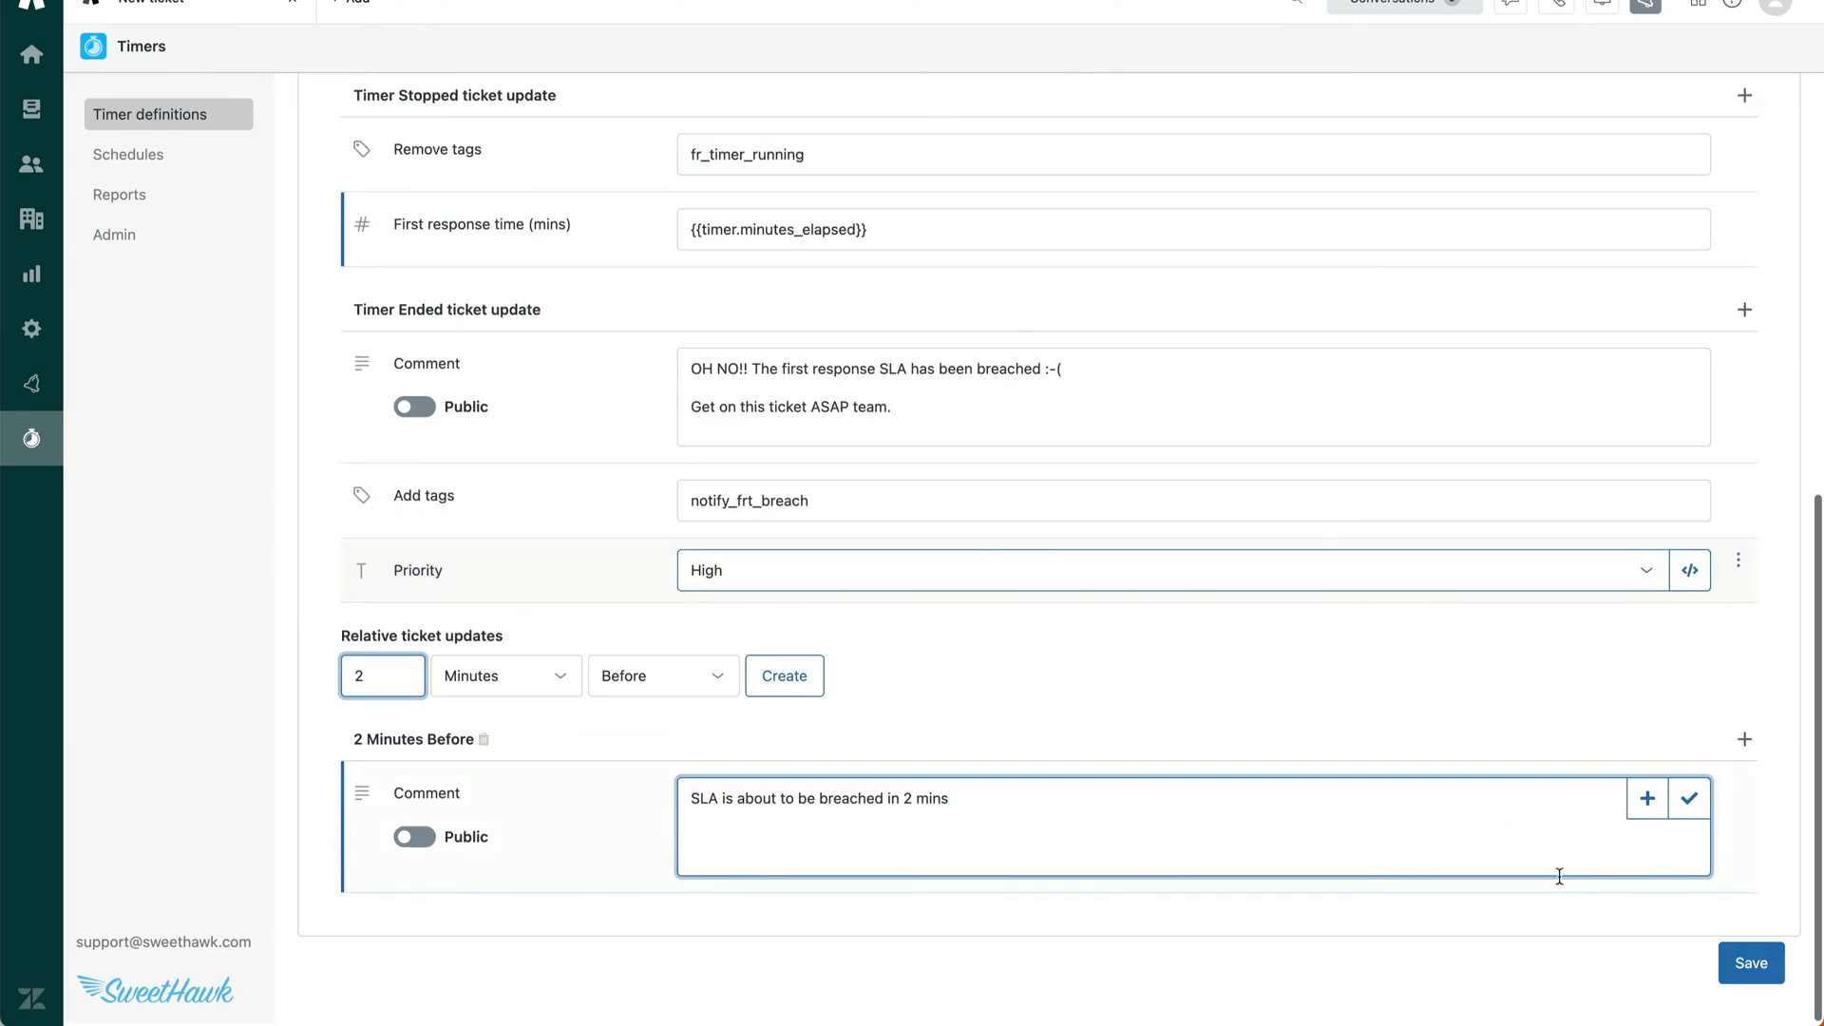
- Save the First response SLA timer definition with its 5-minute duration
click(1751, 962)
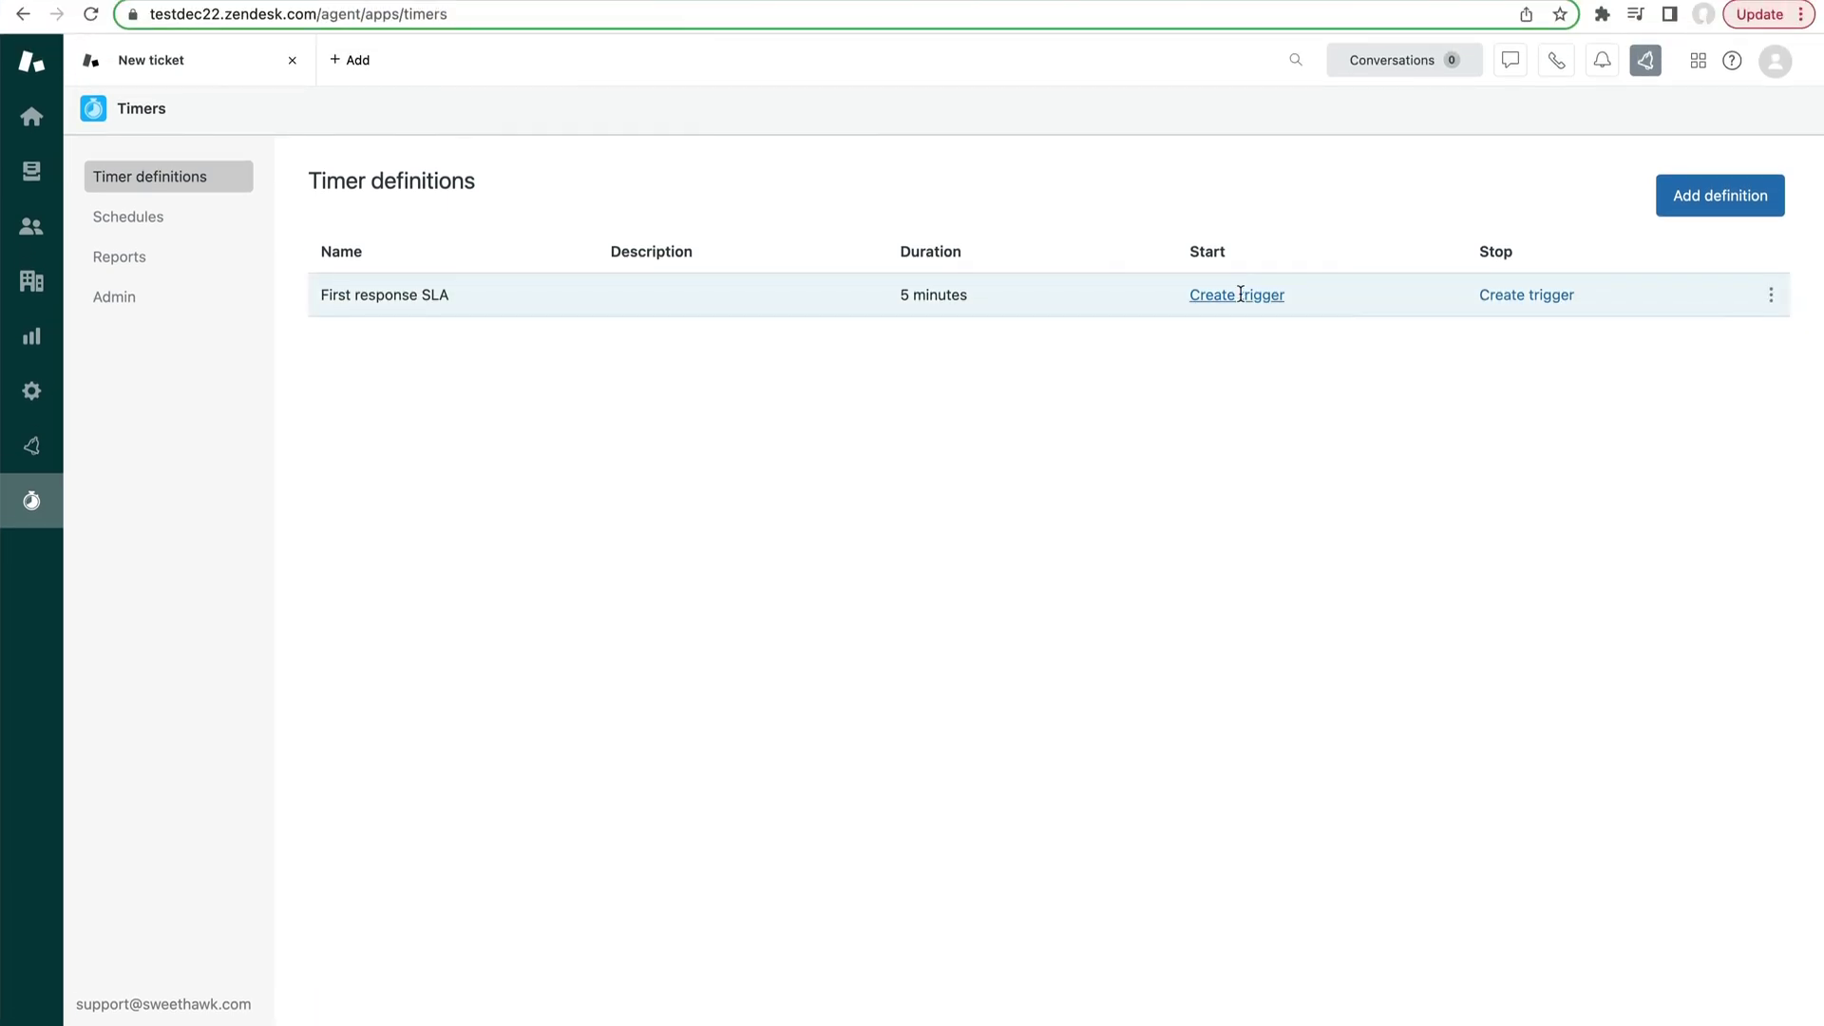
- Create the start trigger for the First response SLA timer
click(1240, 295)
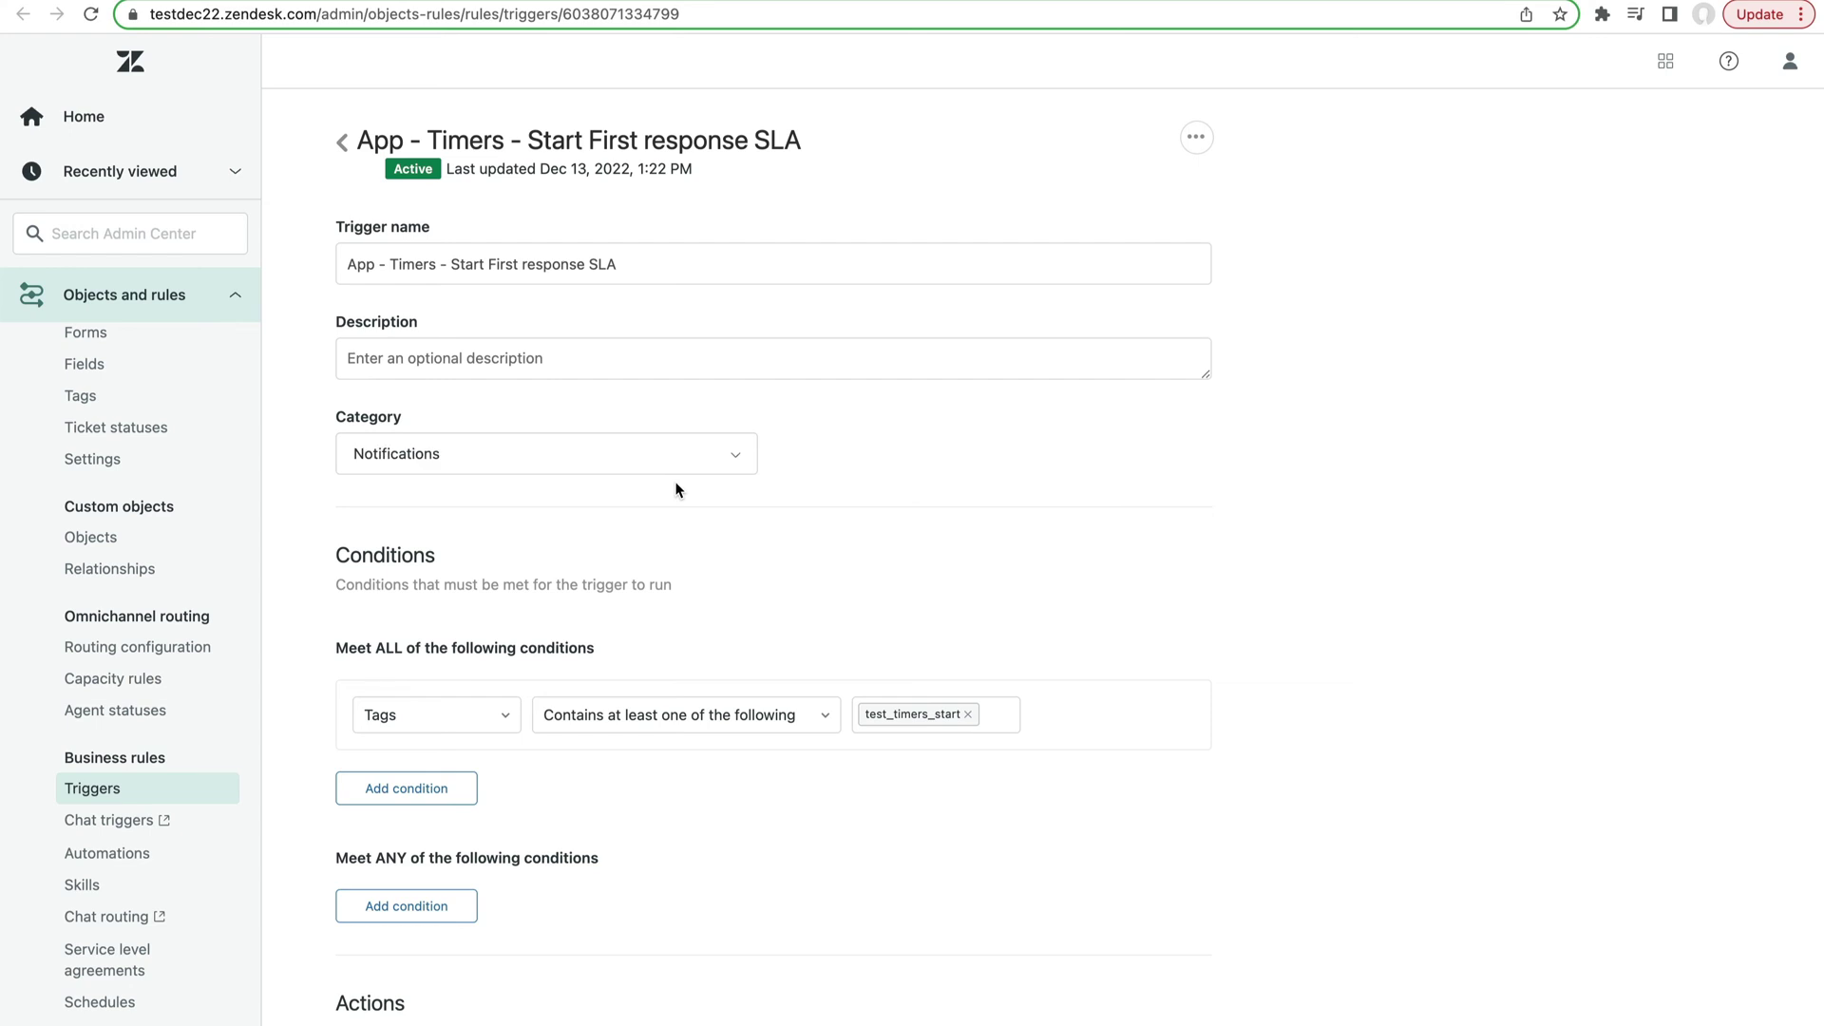
scroll(577, 590, down, 6)
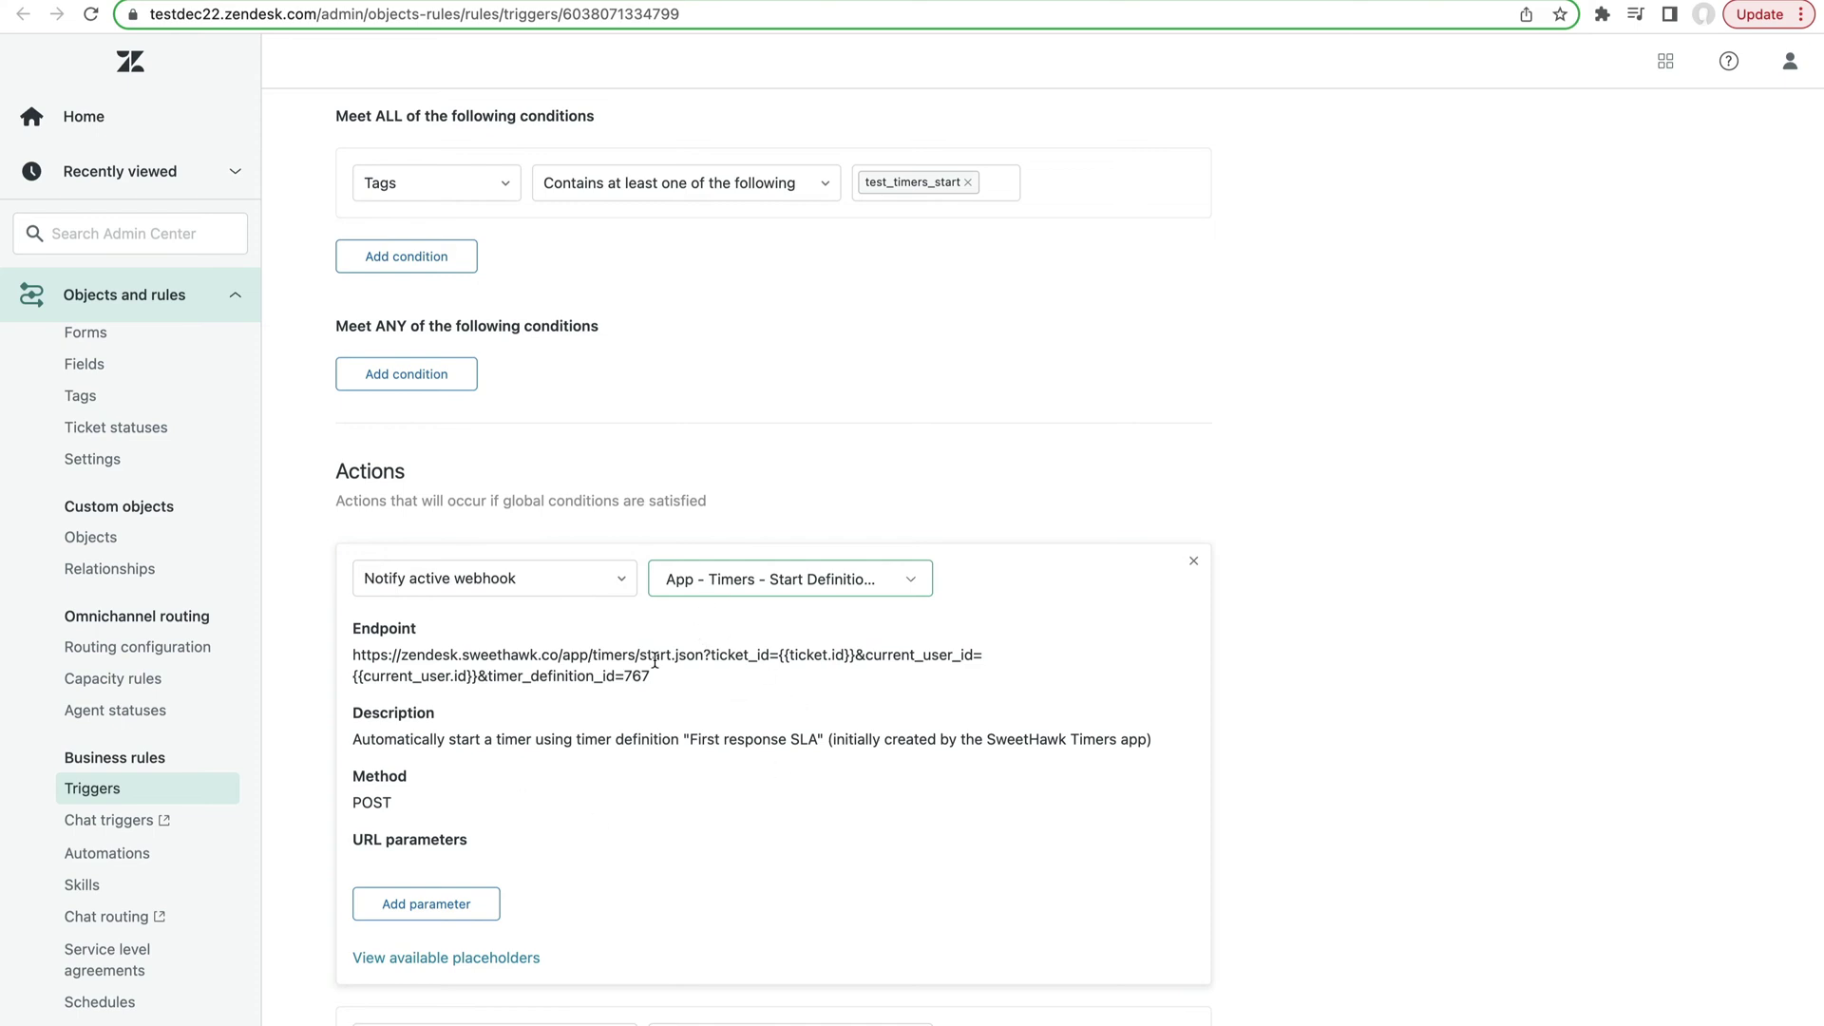
scroll(658, 665, up, 2)
scroll(658, 665, up, 1)
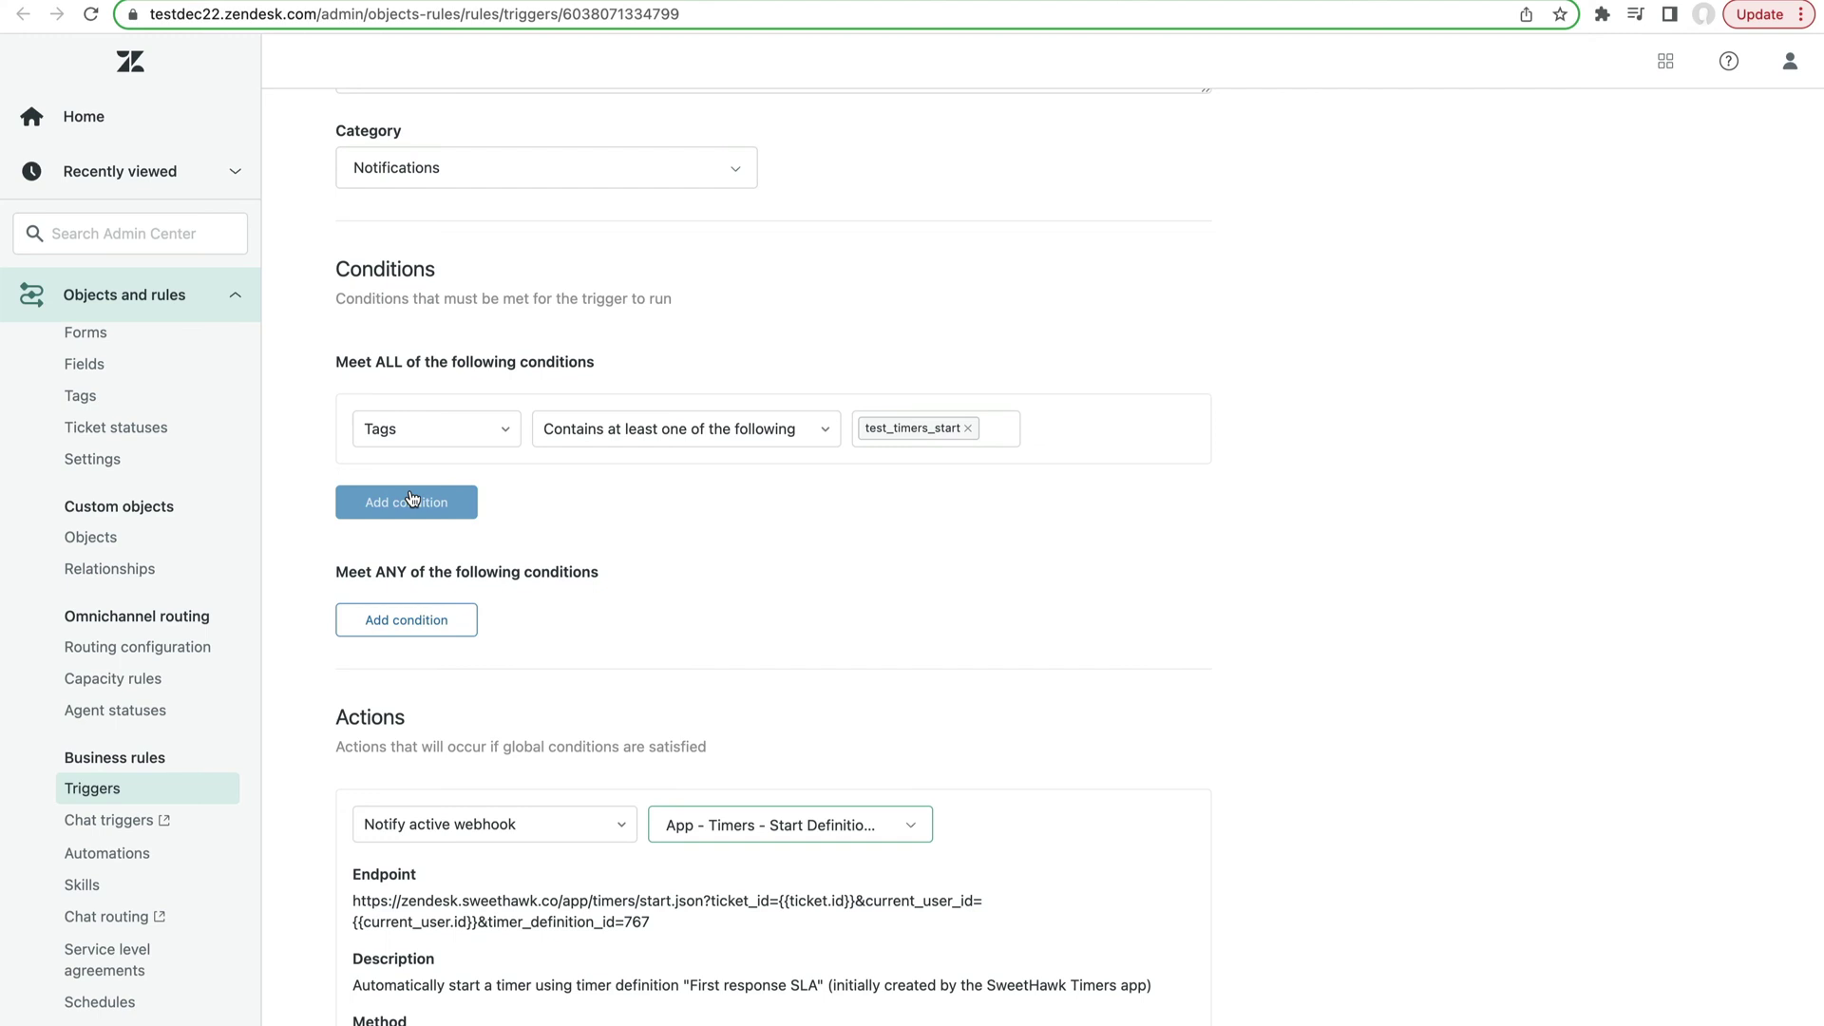
- Replace the tag condition with Ticket Is Created and Status Less than Solved
click(1193, 411)
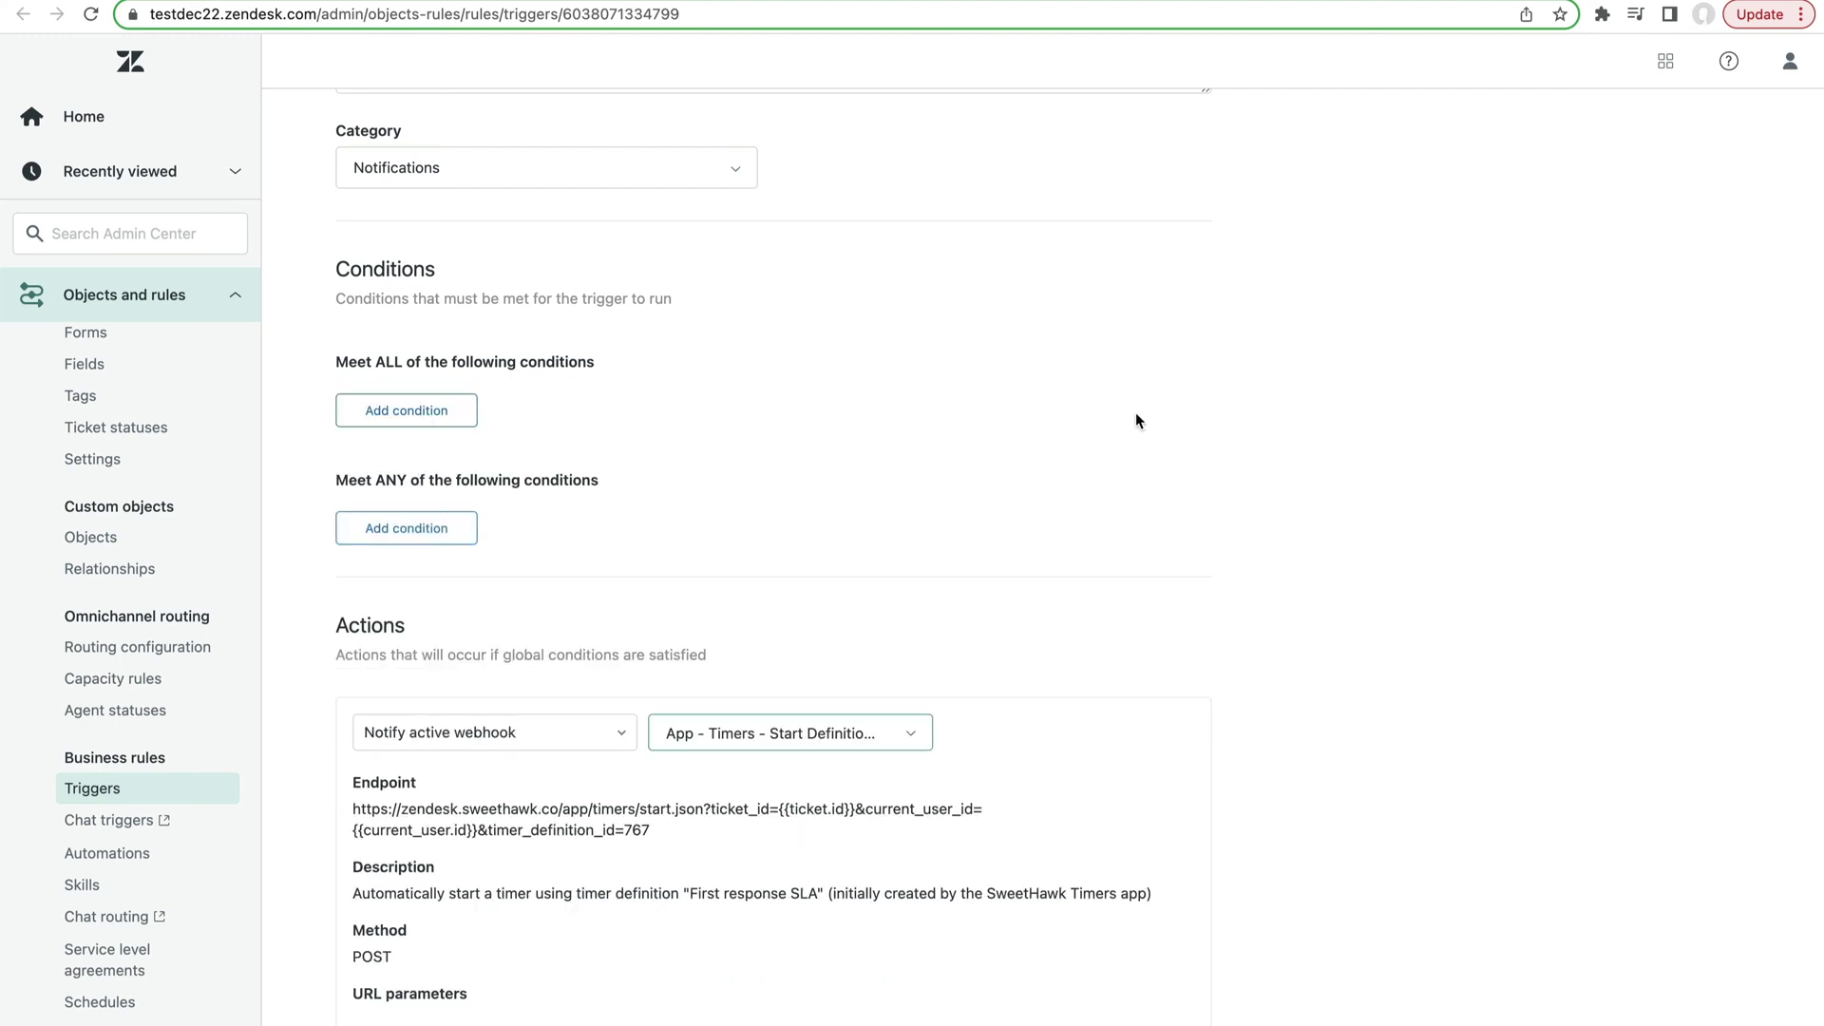
click(410, 407)
text(ticket)
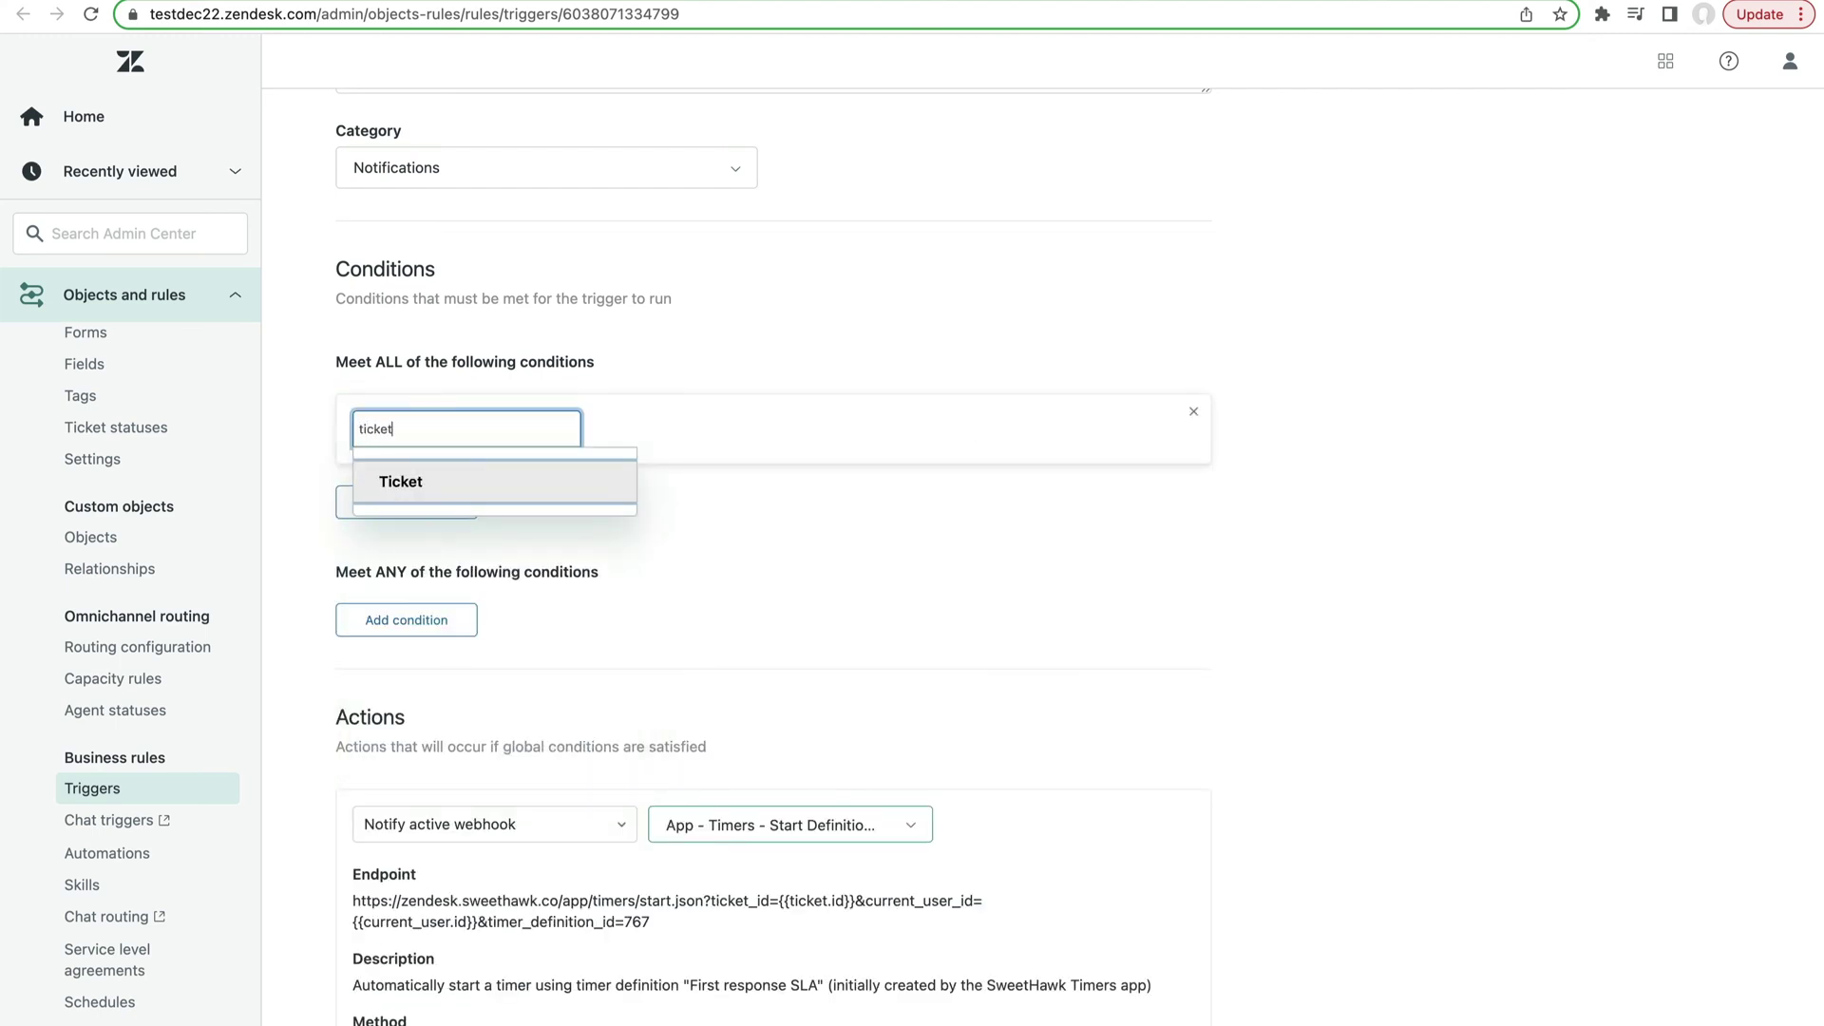
key(Return)
key(Return)
click(407, 501)
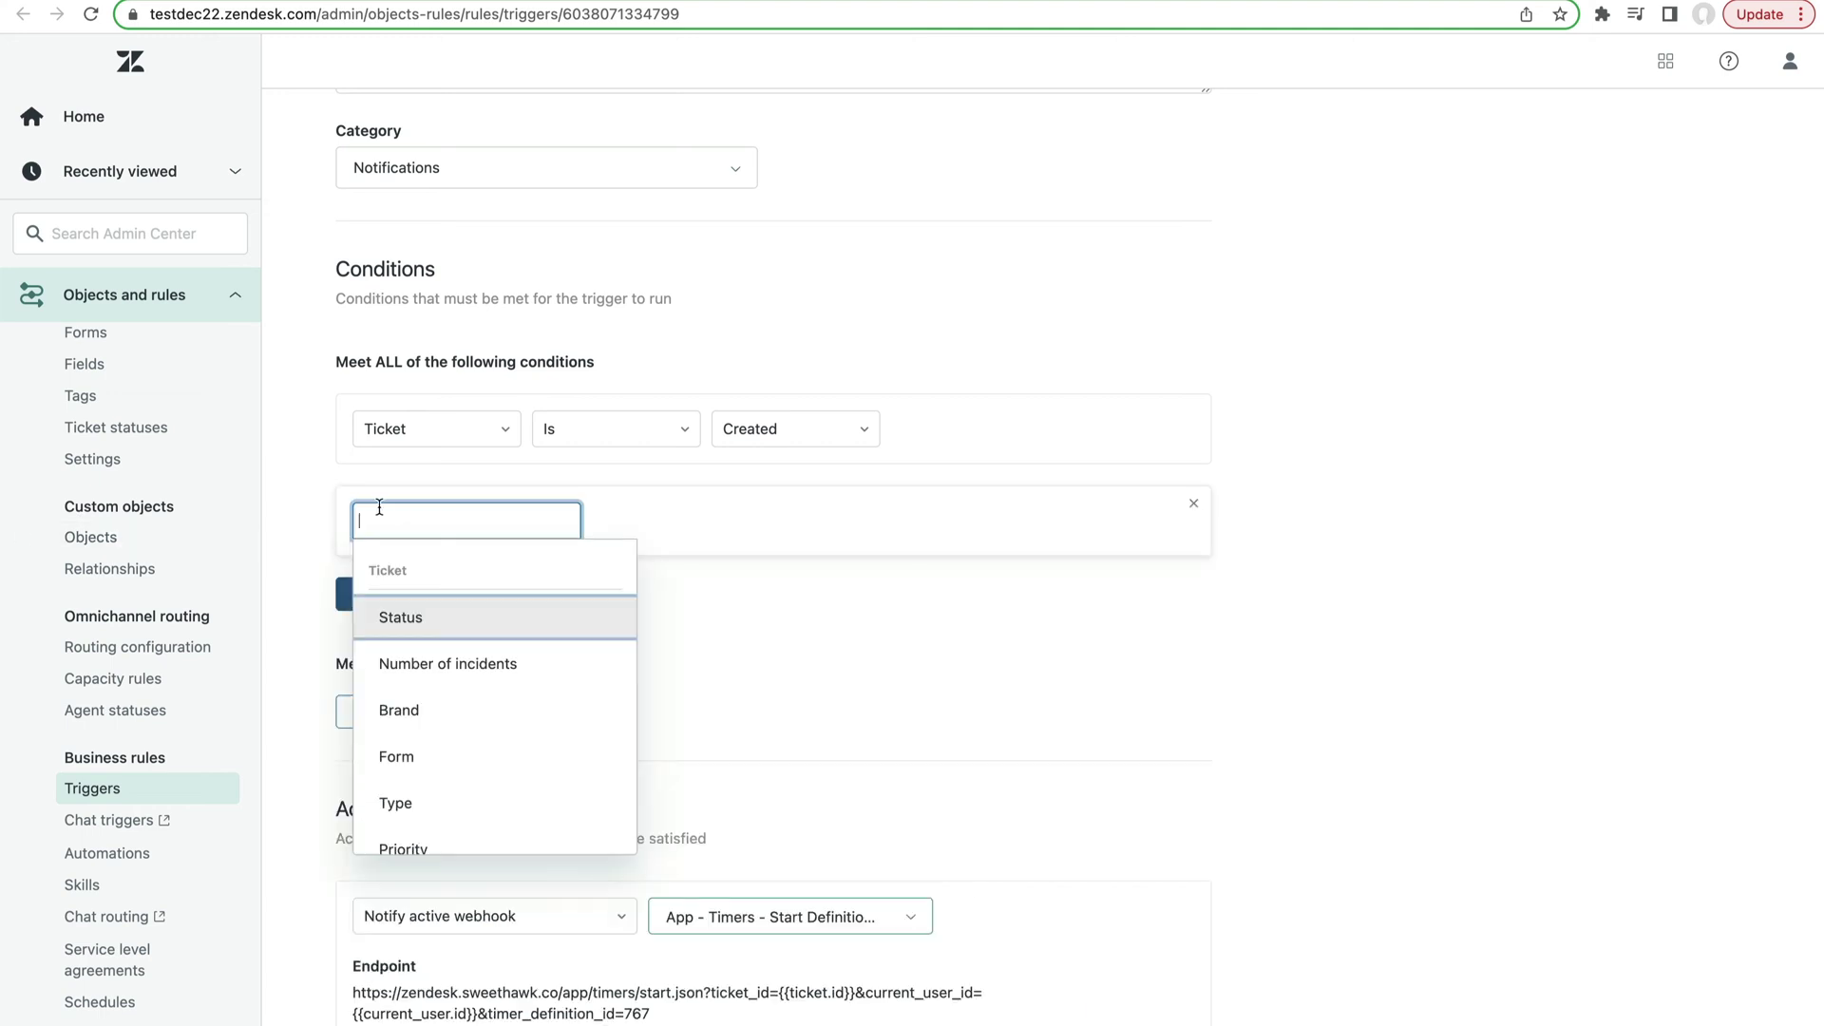
text(stat)
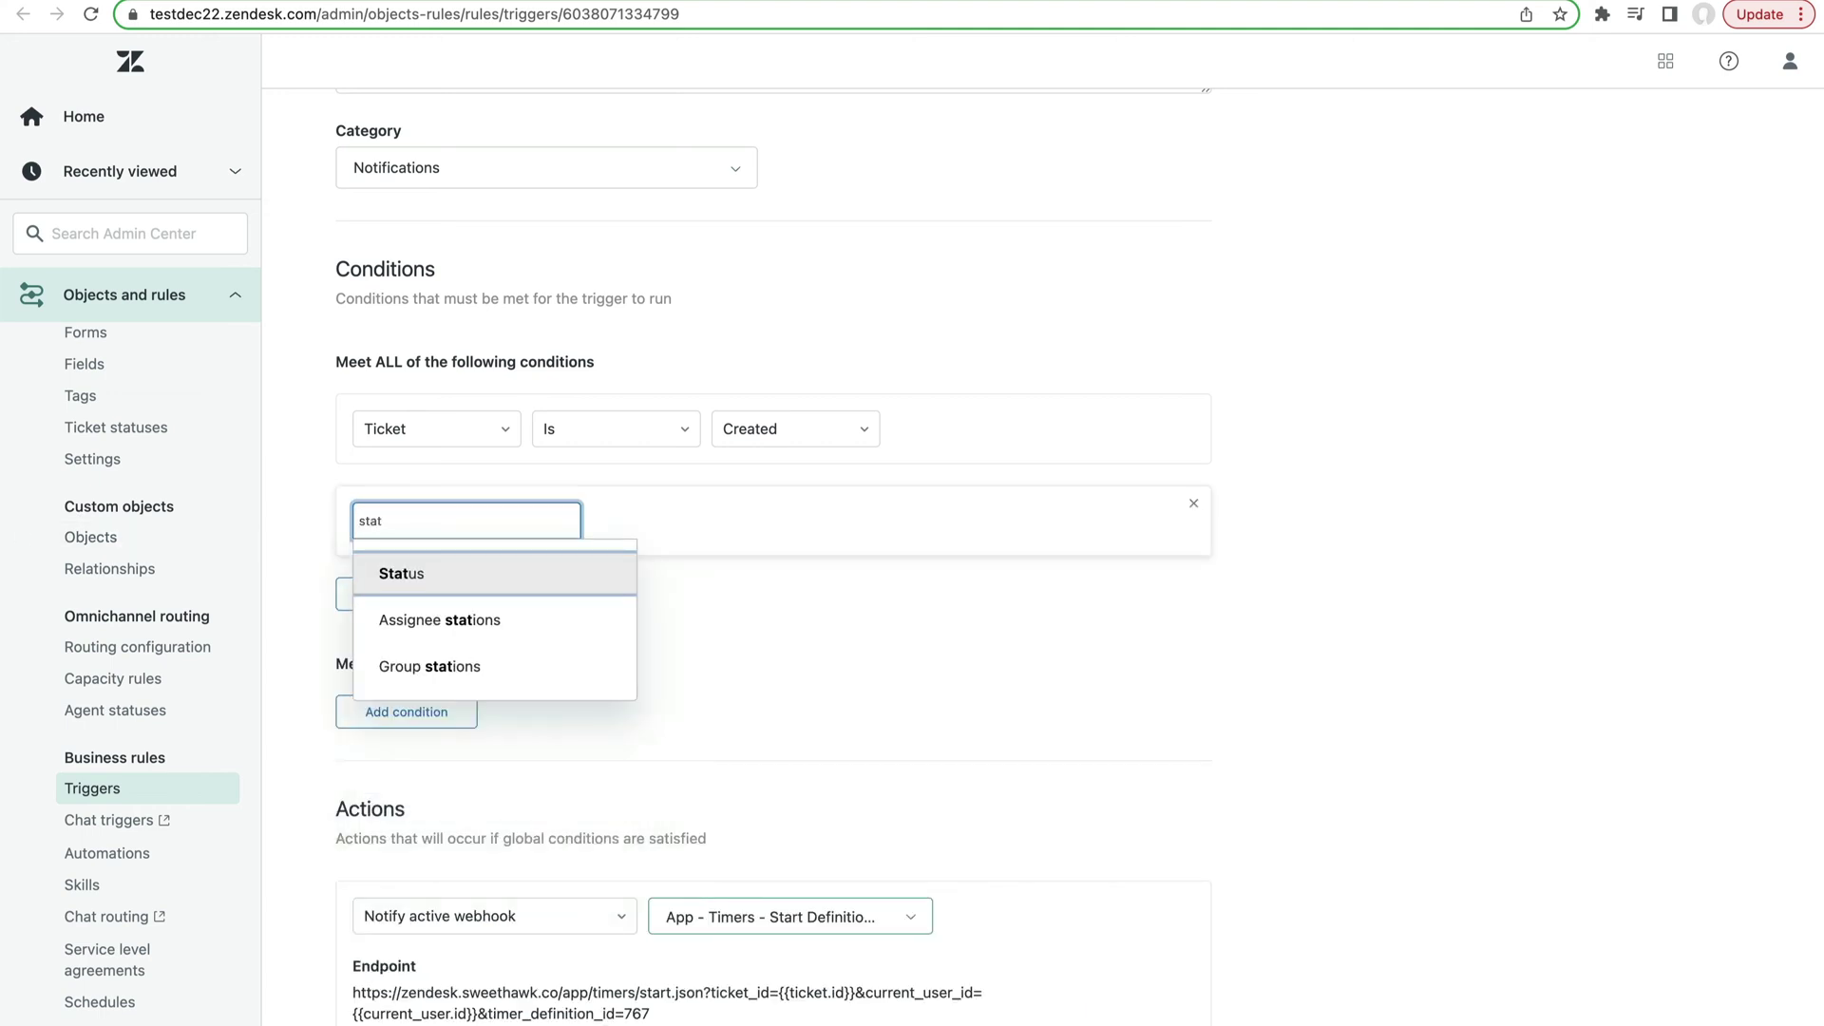
click(467, 573)
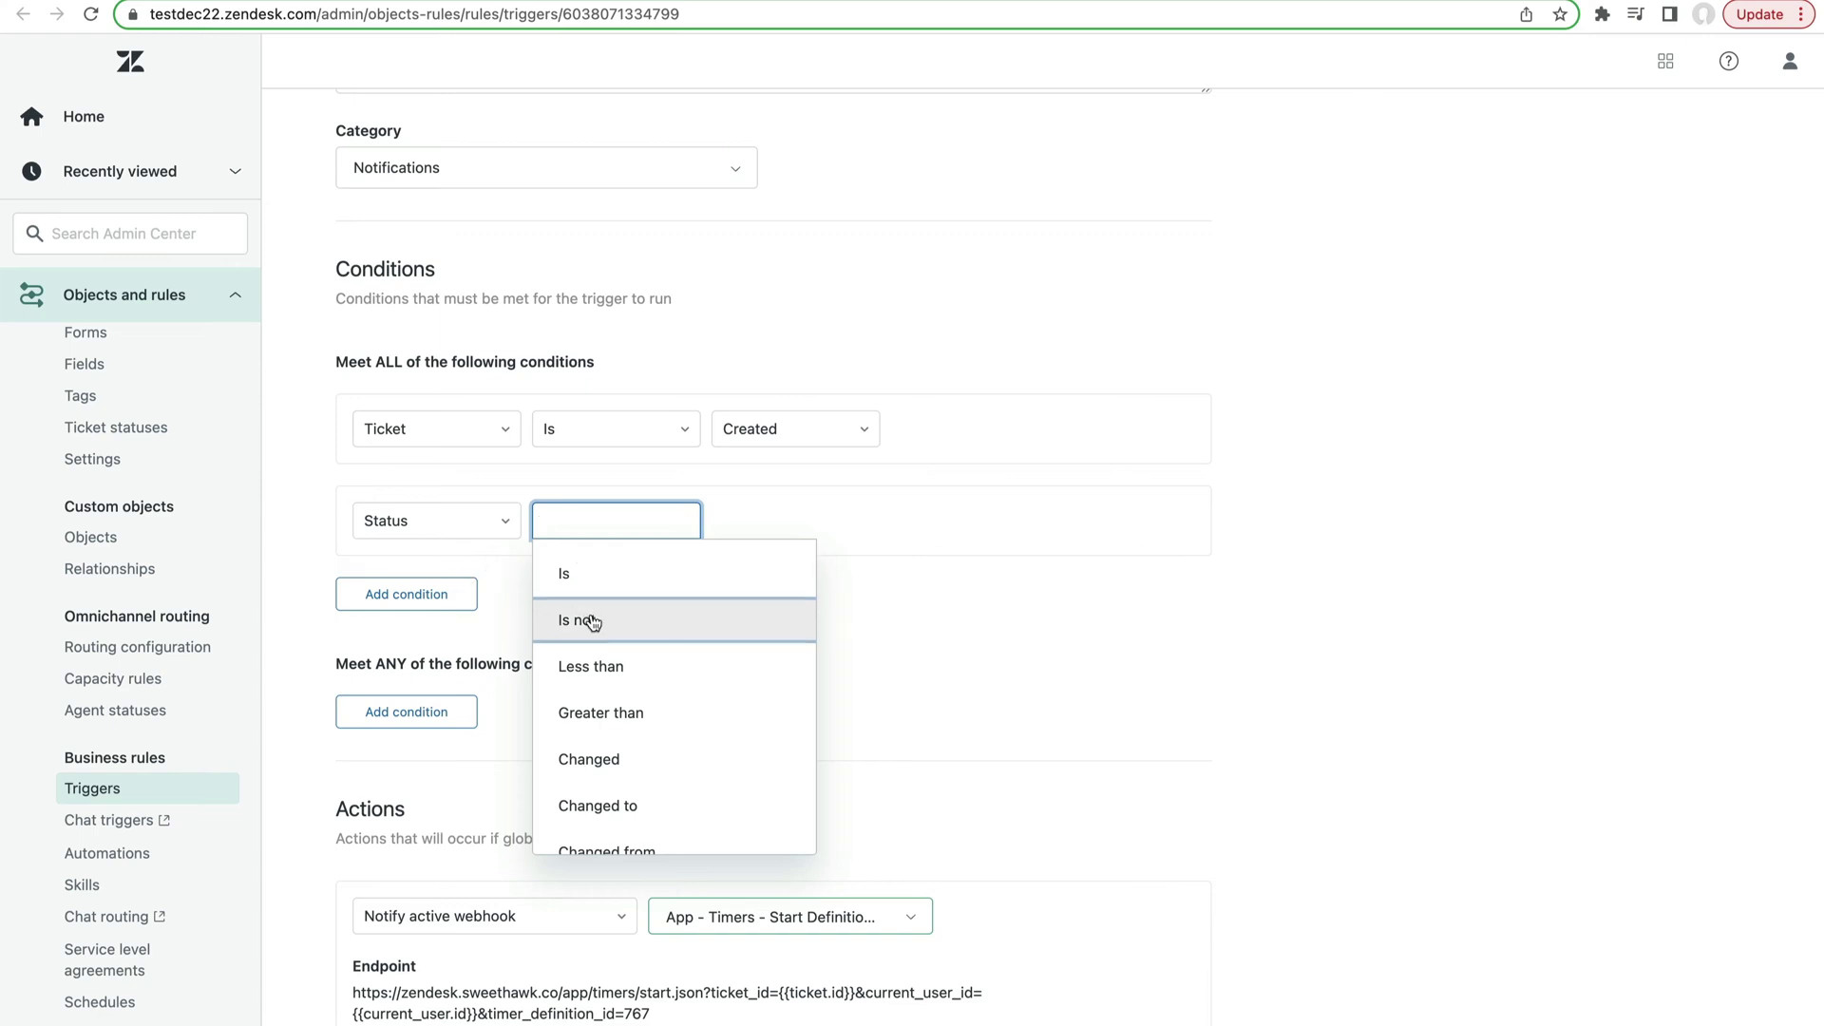
click(638, 668)
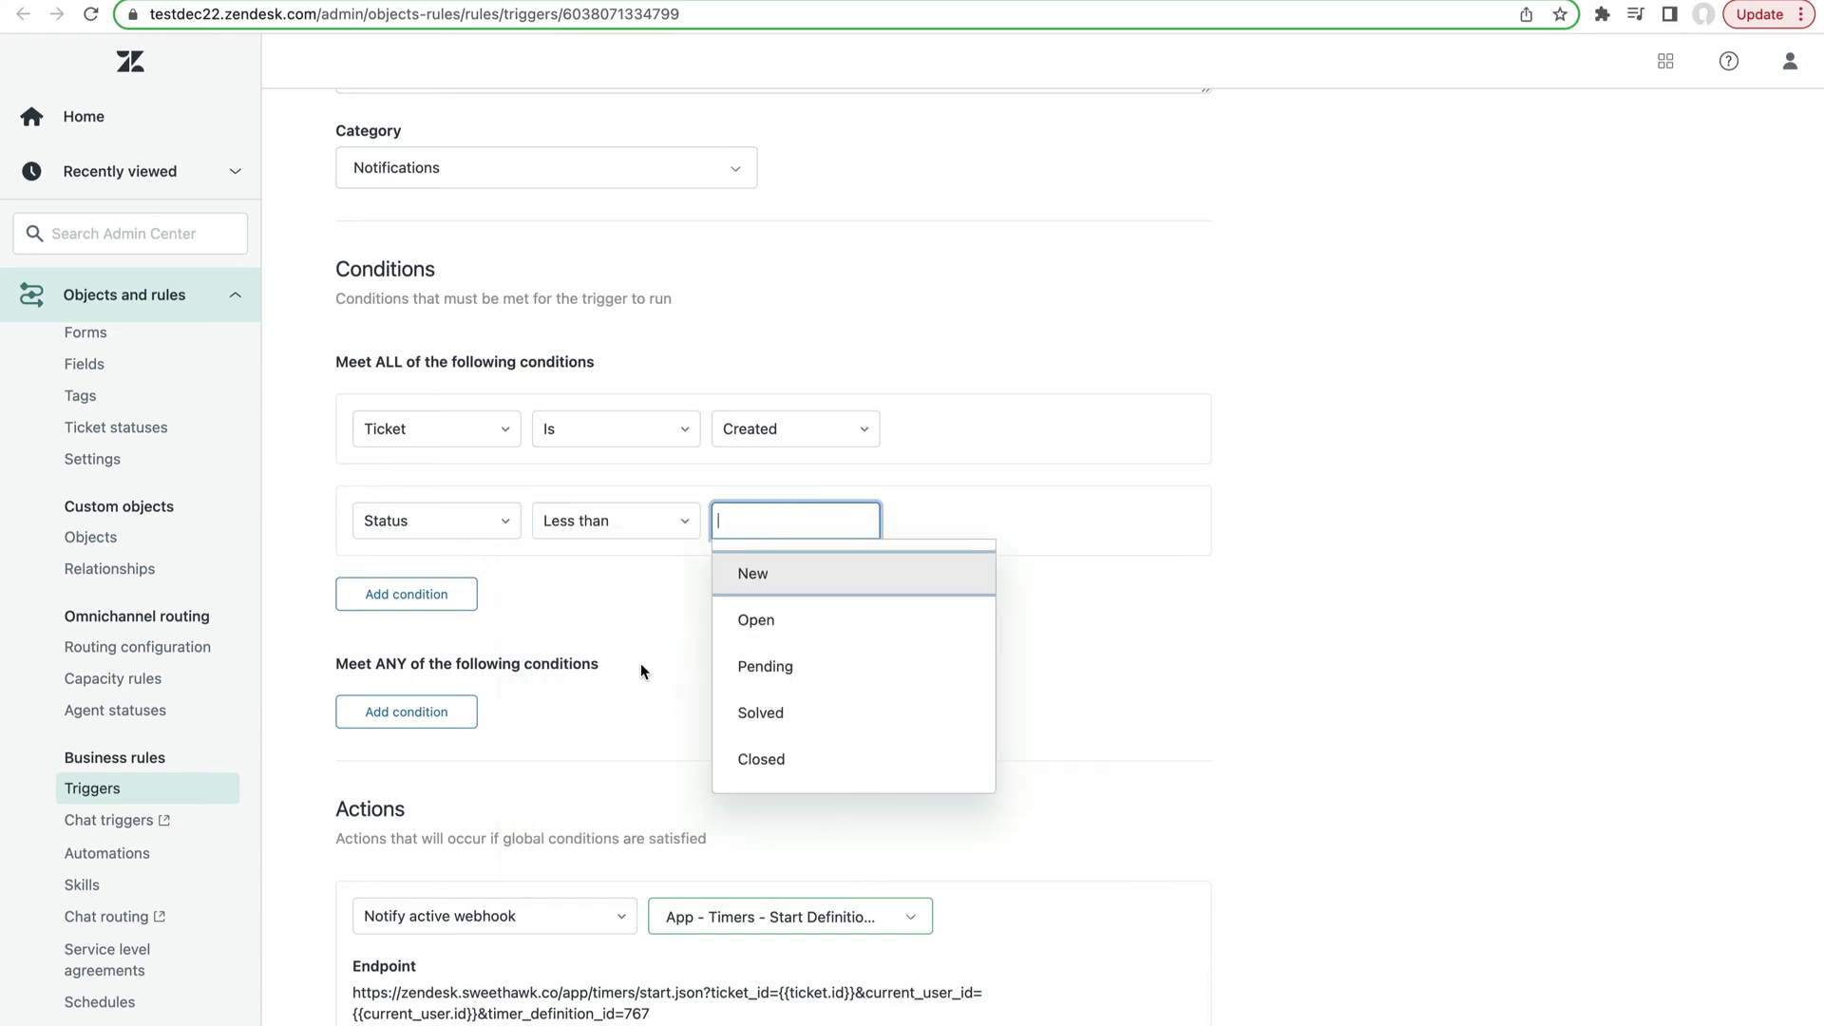
click(874, 725)
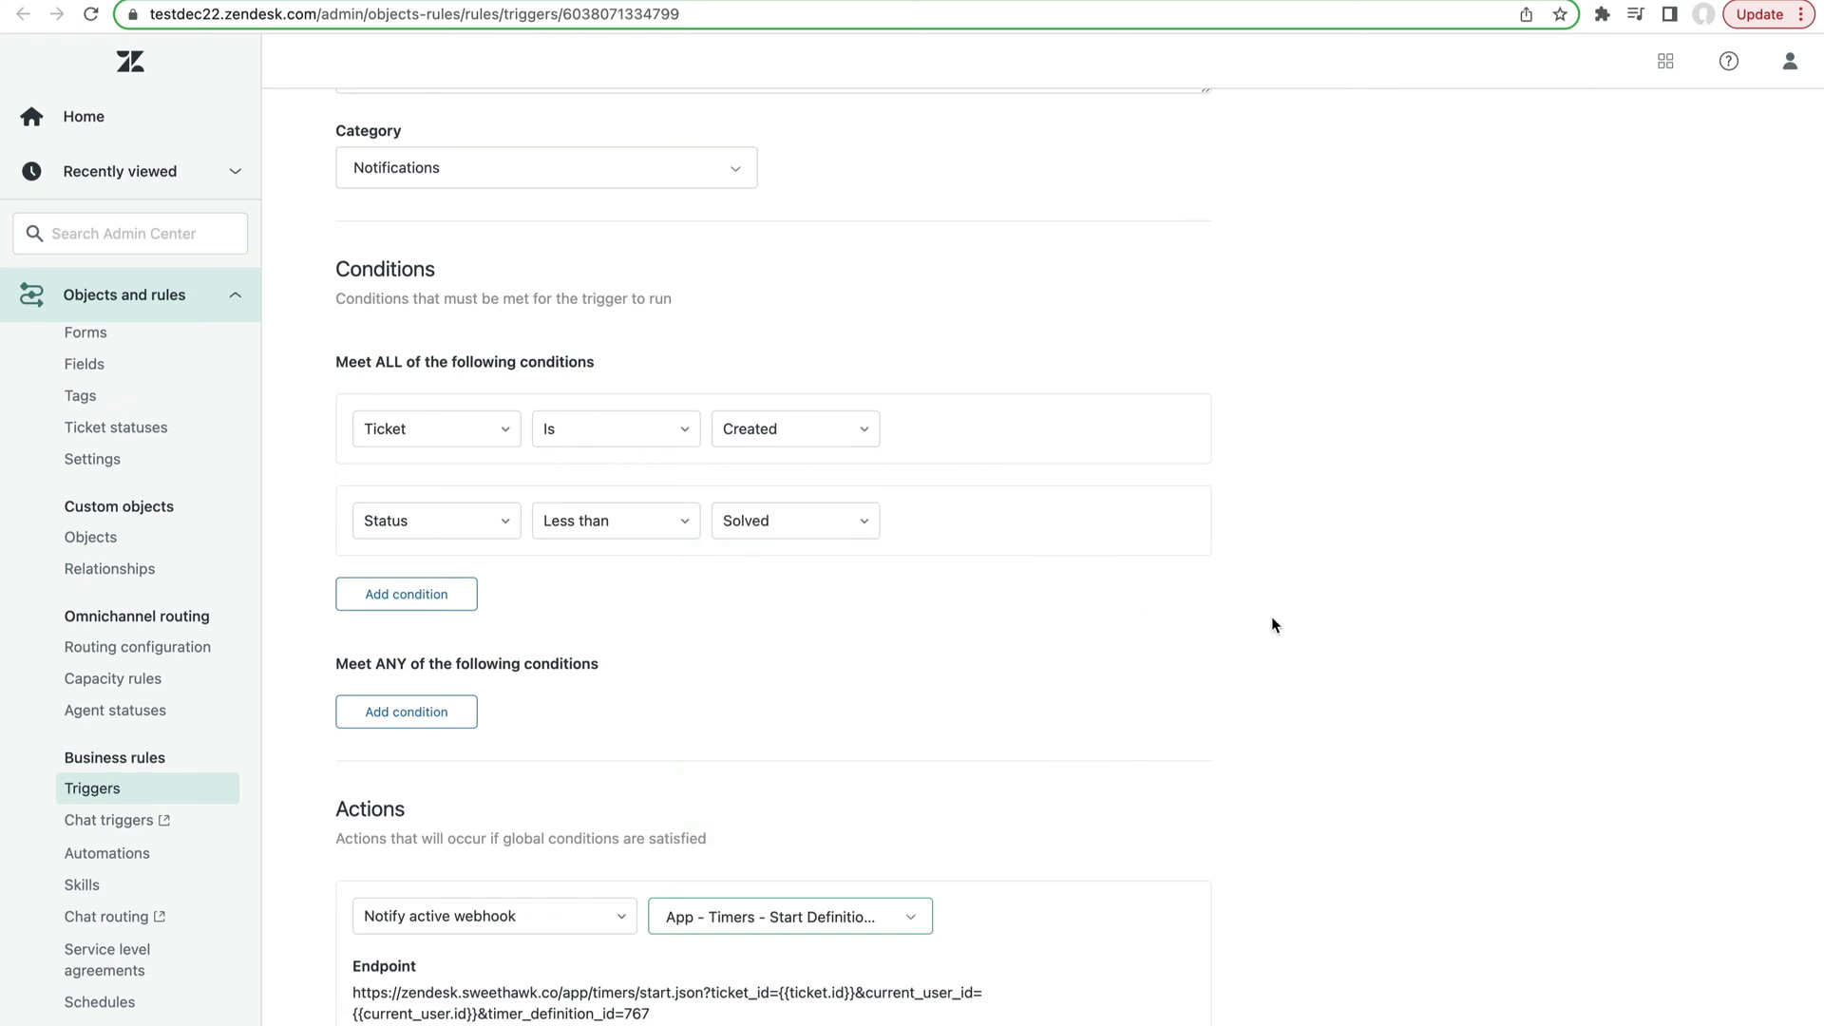
- Delete the Remove tags action from the start trigger
scroll(448, 578, up, 1)
scroll(847, 665, down, 5)
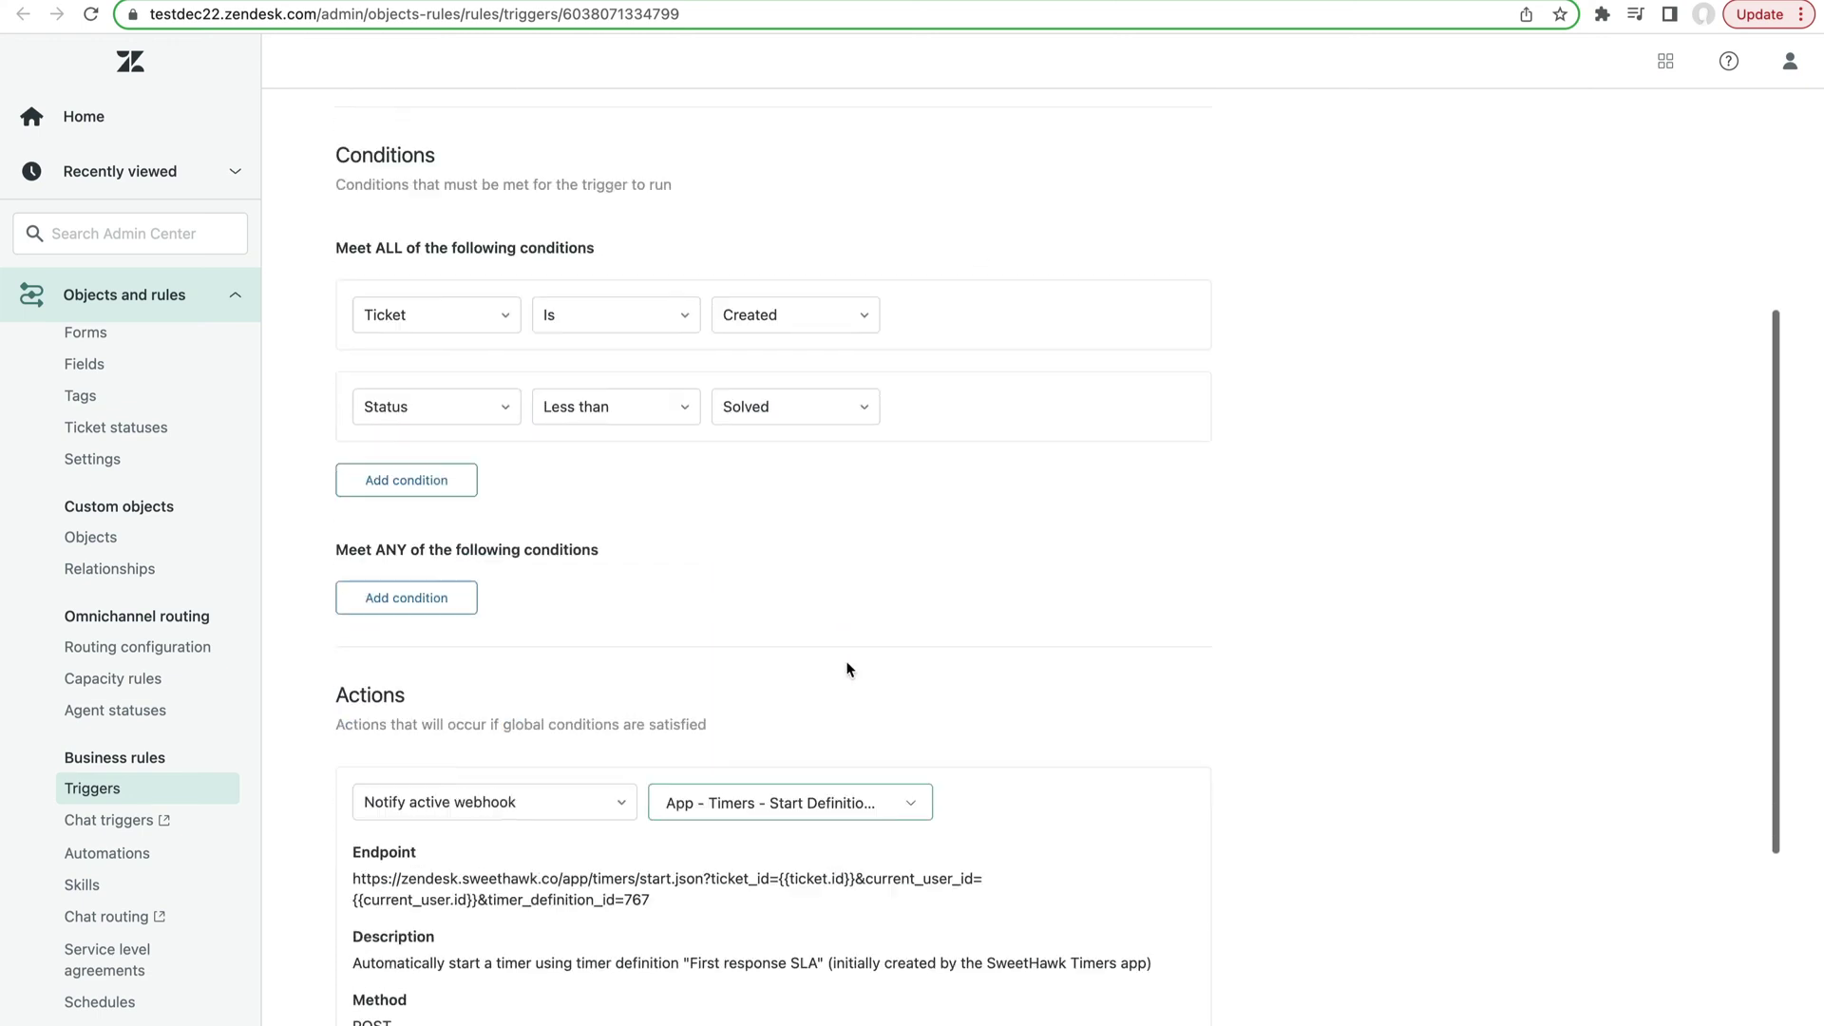
scroll(532, 750, down, 1)
click(1194, 827)
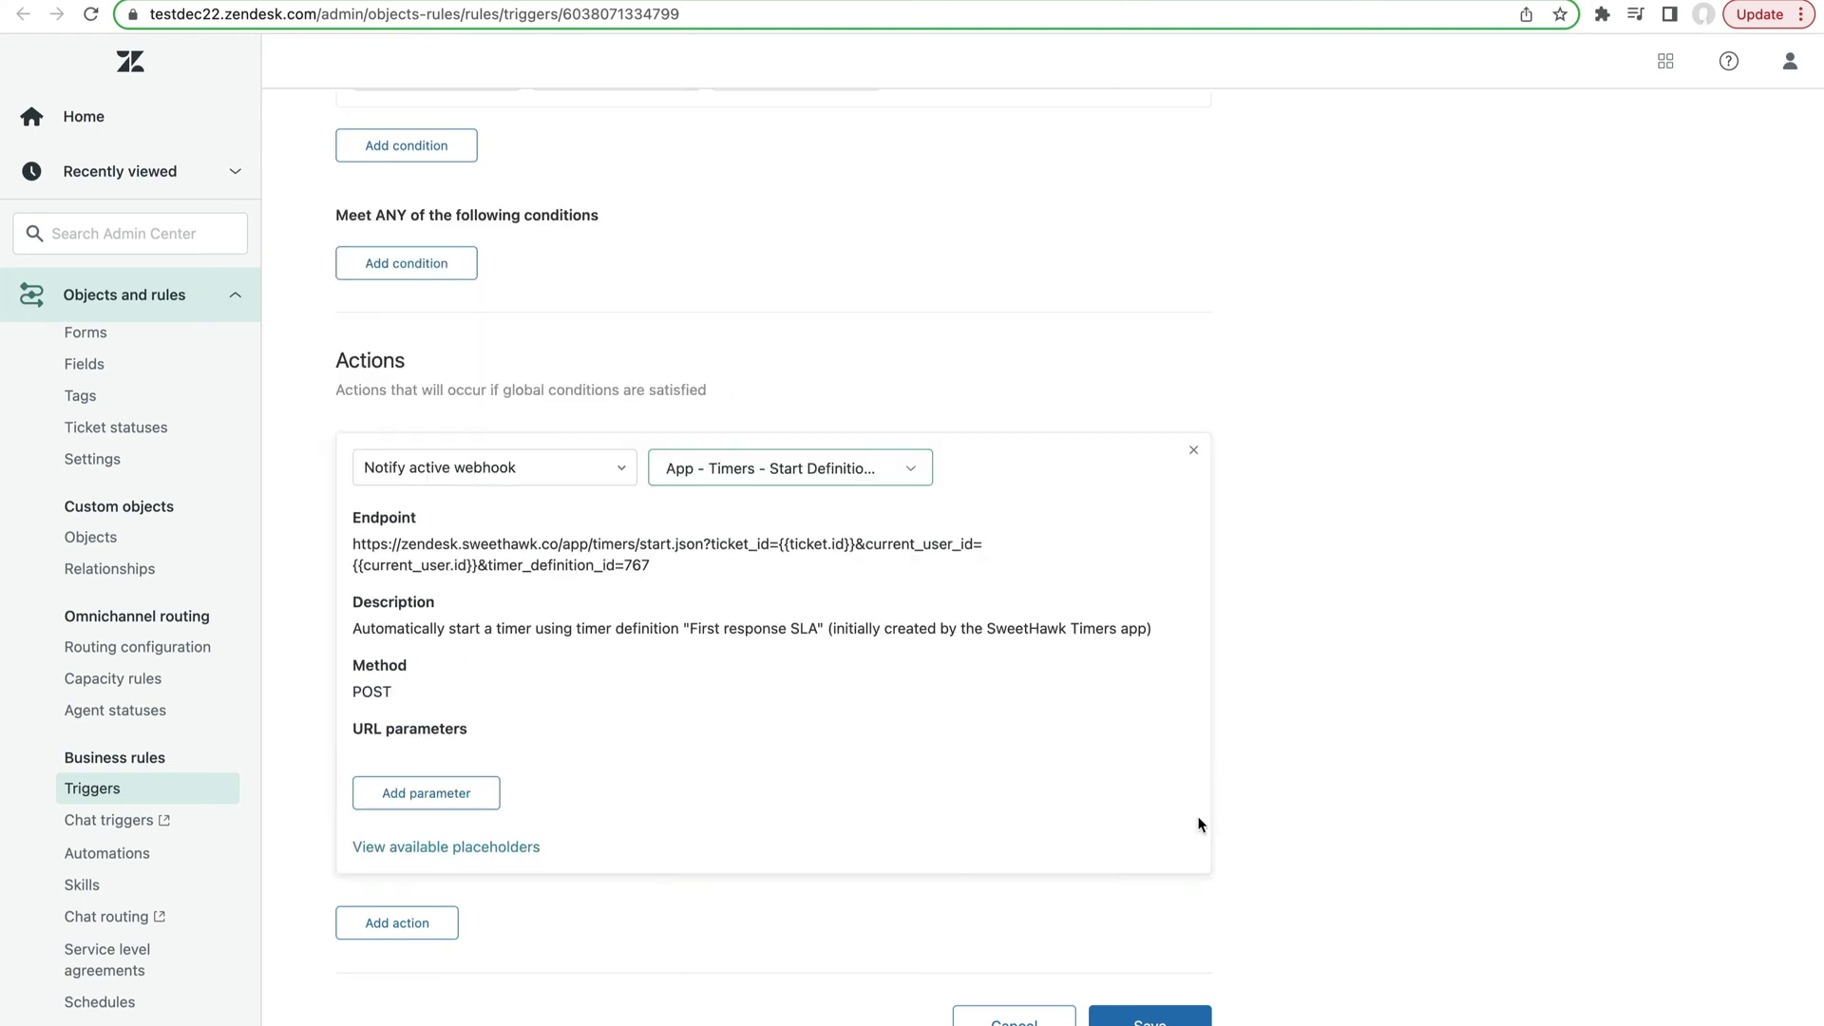
- Save the First response SLA start trigger and switch to the Timers app
click(1149, 1017)
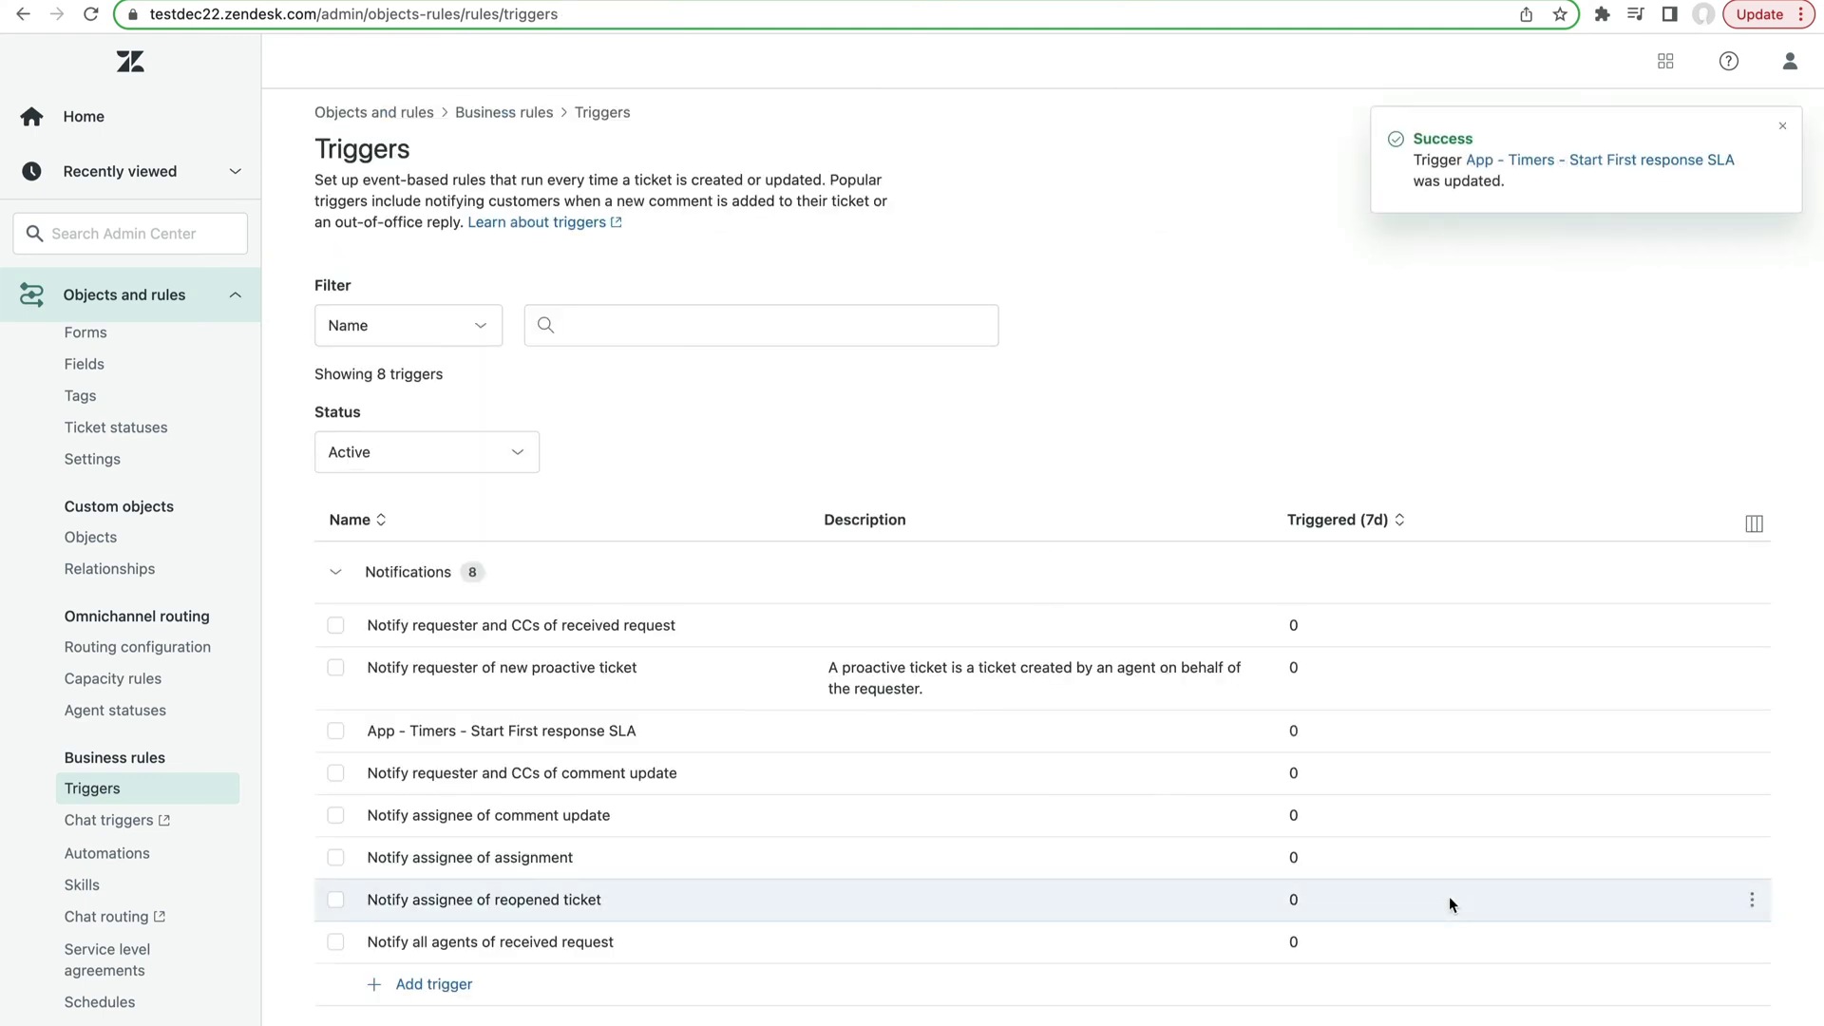
mouse_move(1170, 38)
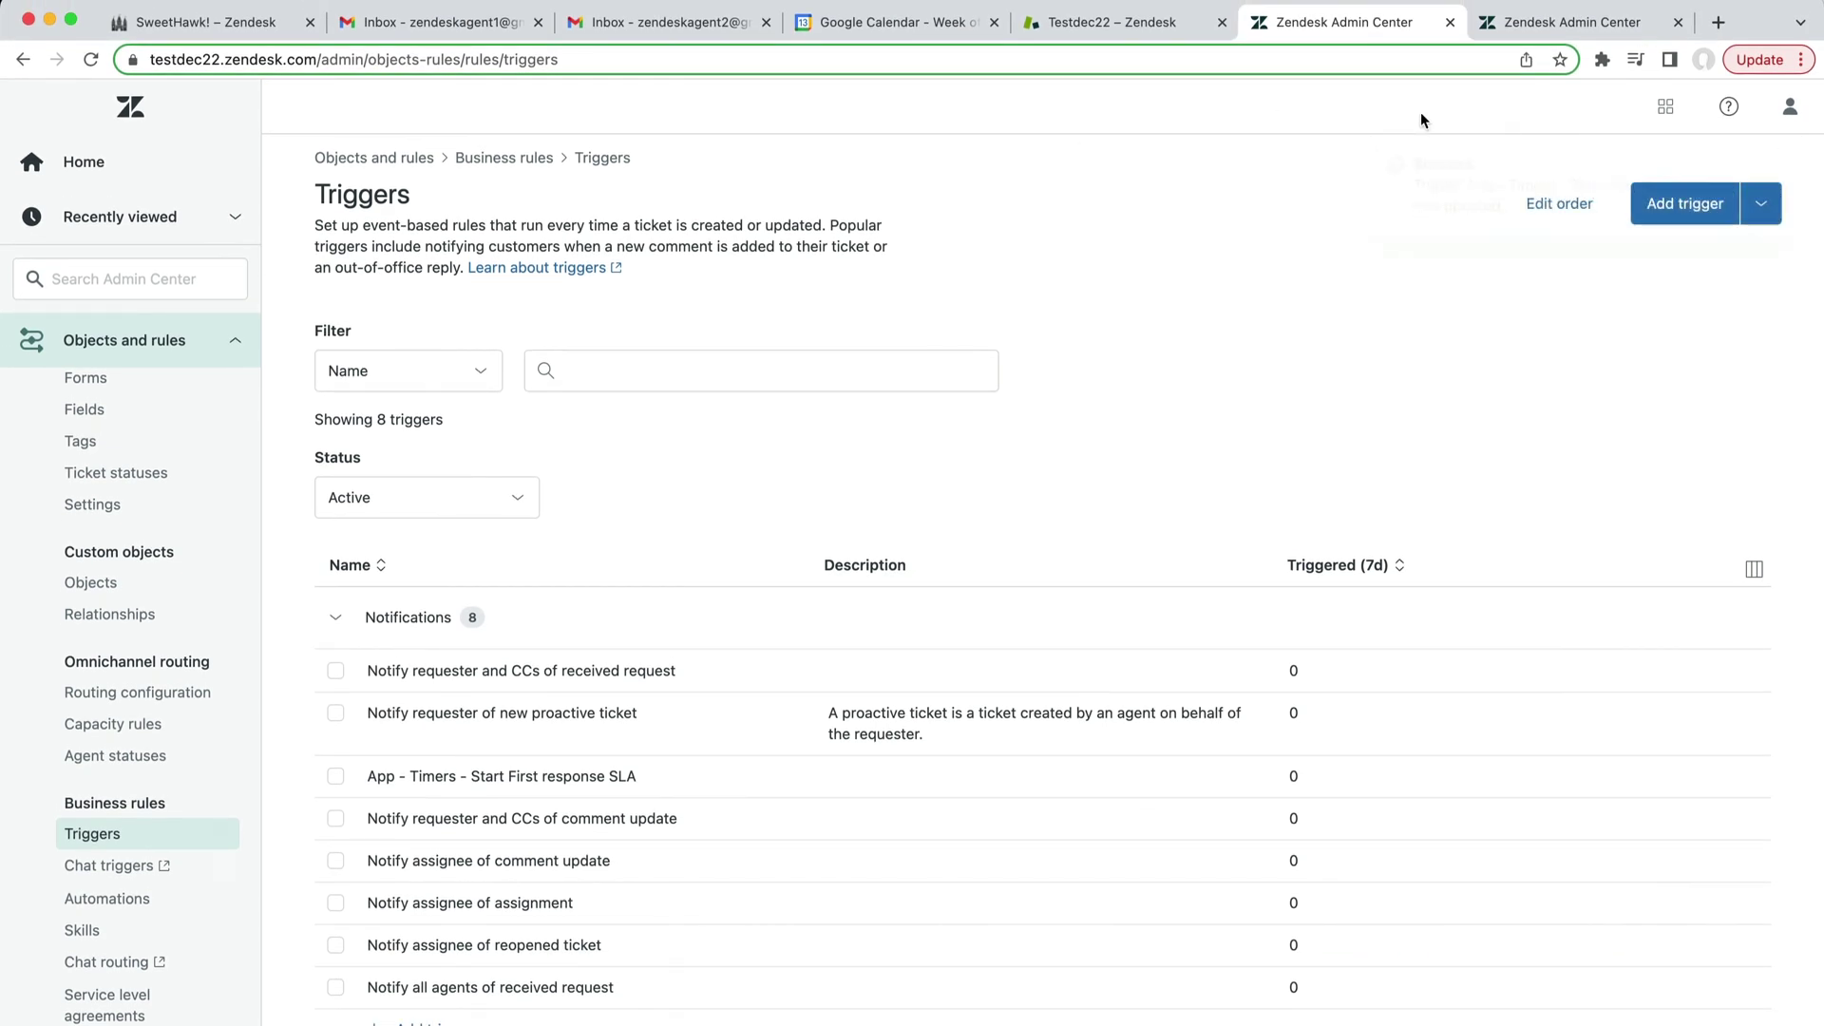
click(1144, 27)
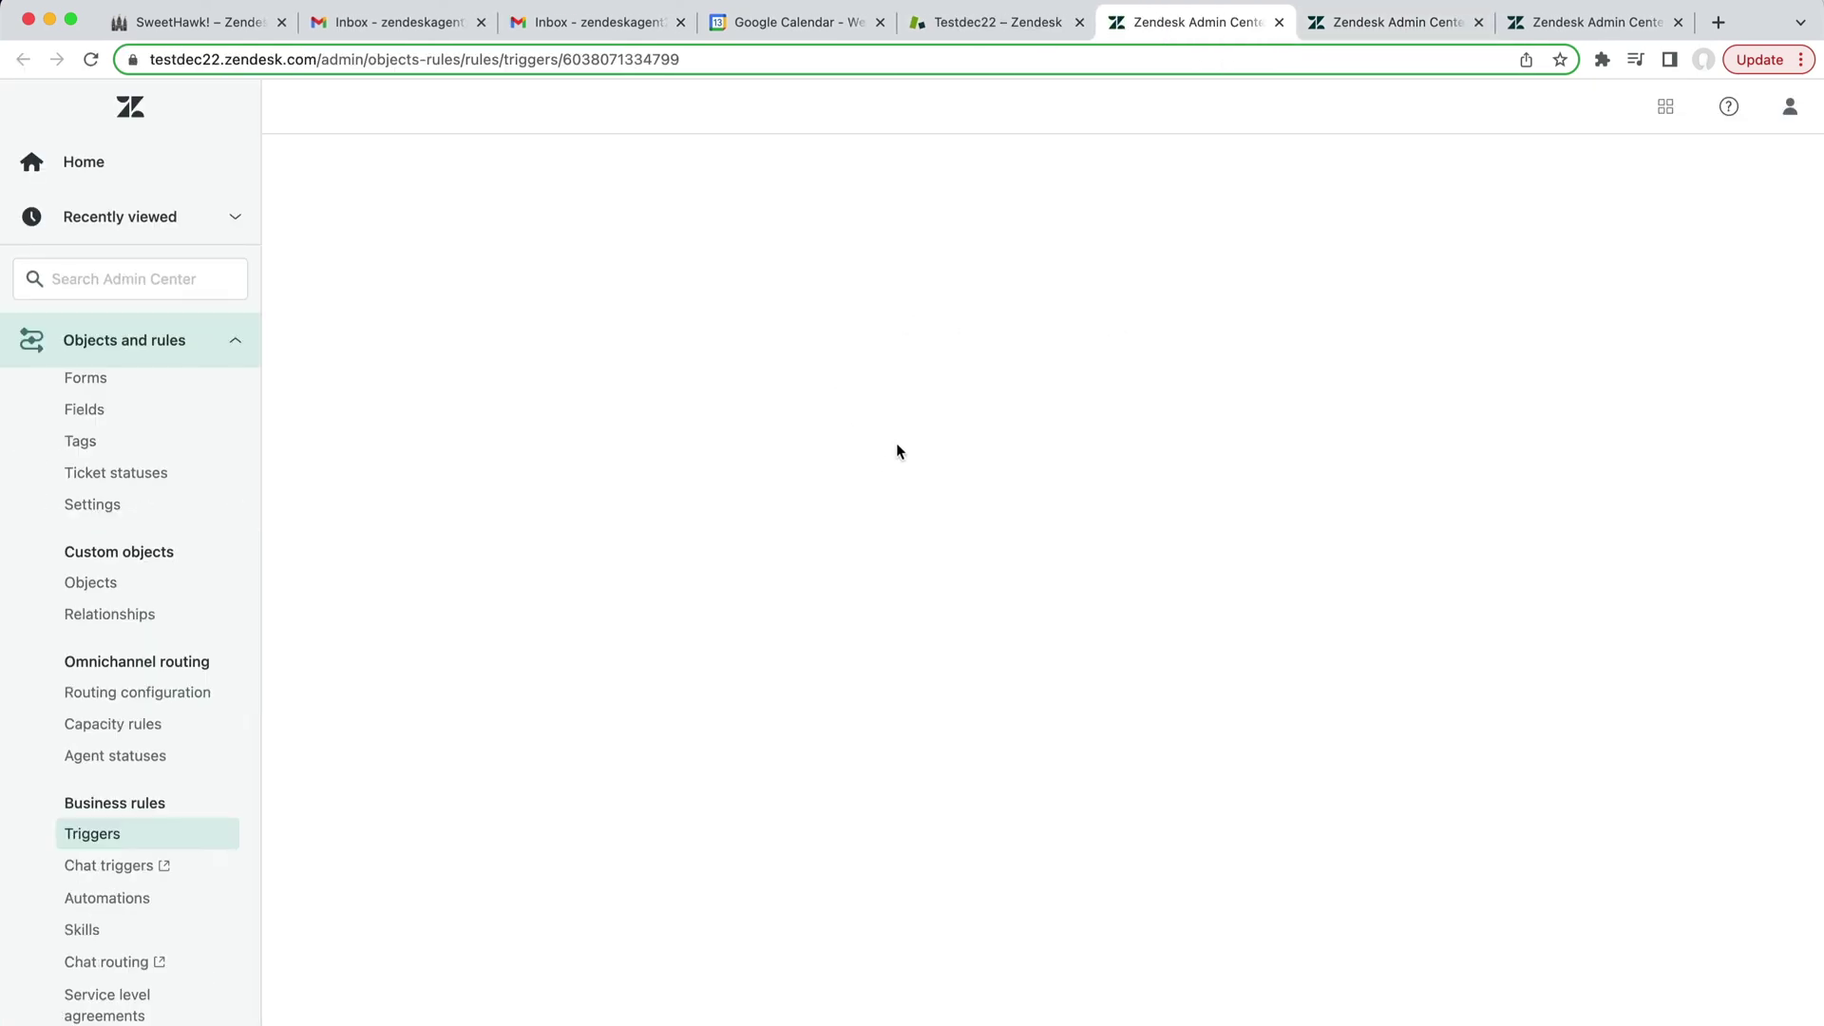
- Add a Priority Less than Urgent condition to the start trigger
scroll(868, 669, down, 3)
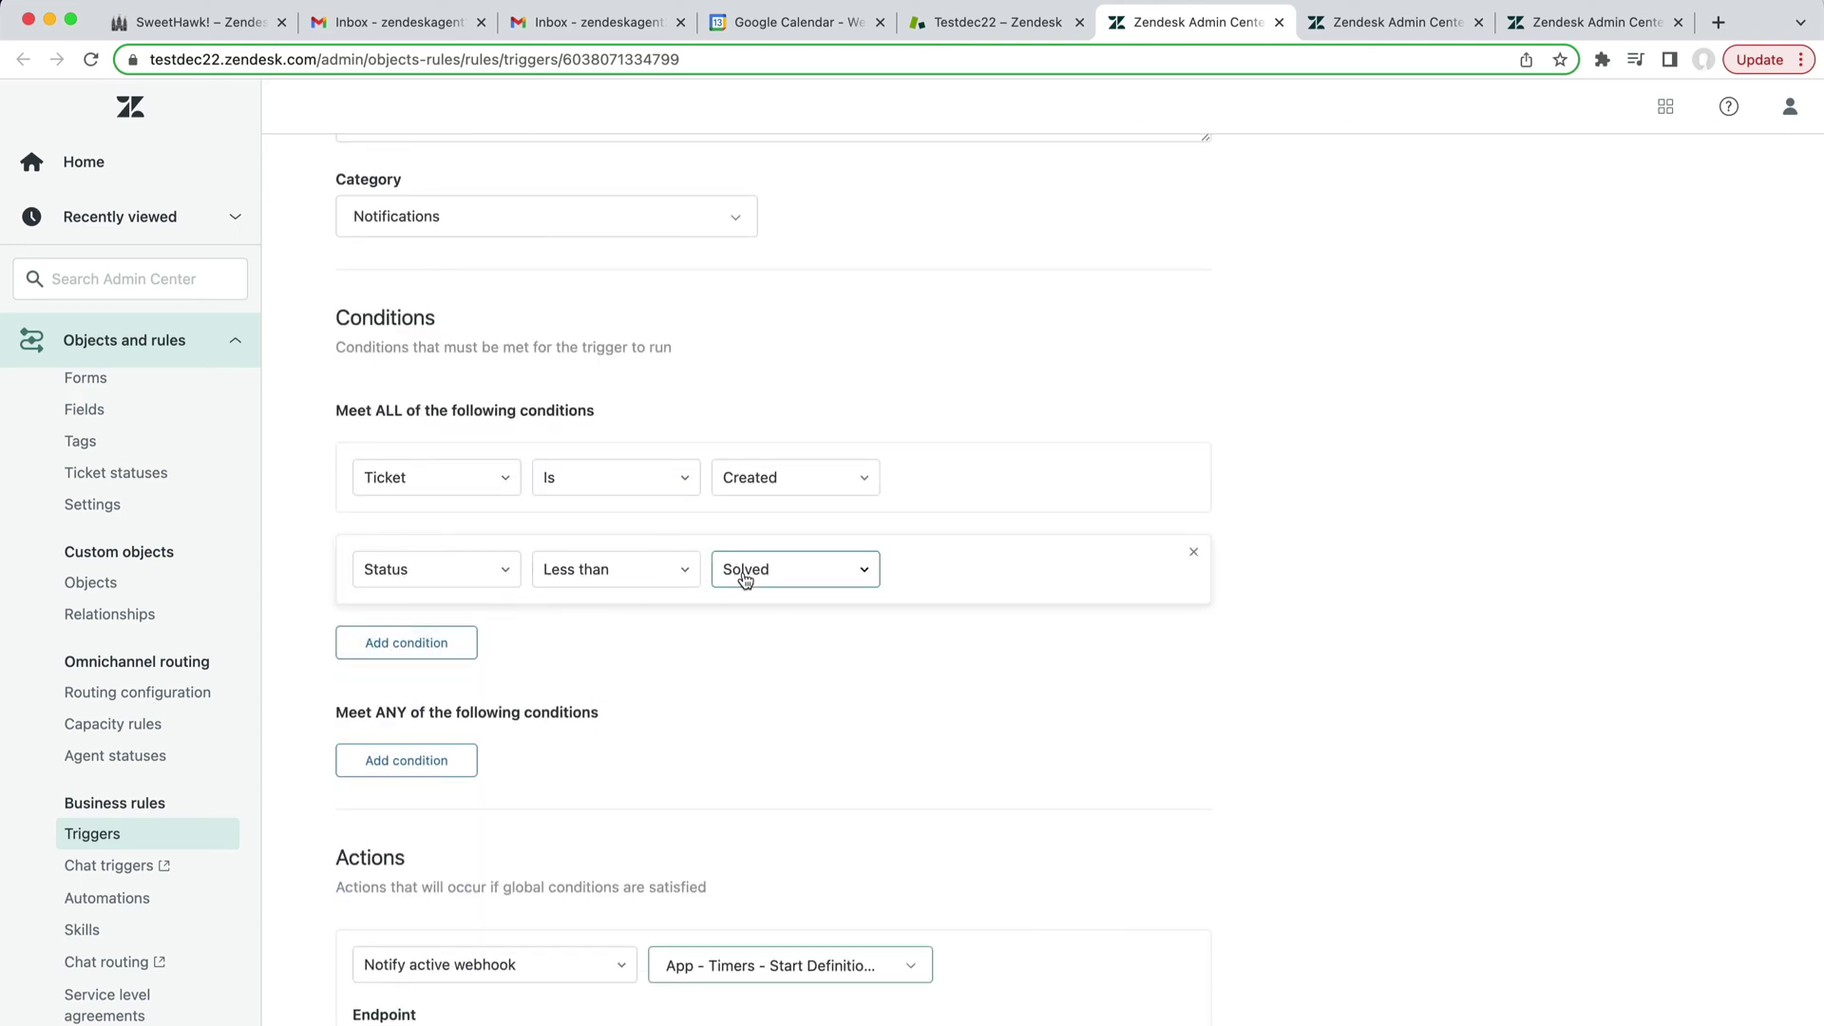
click(371, 646)
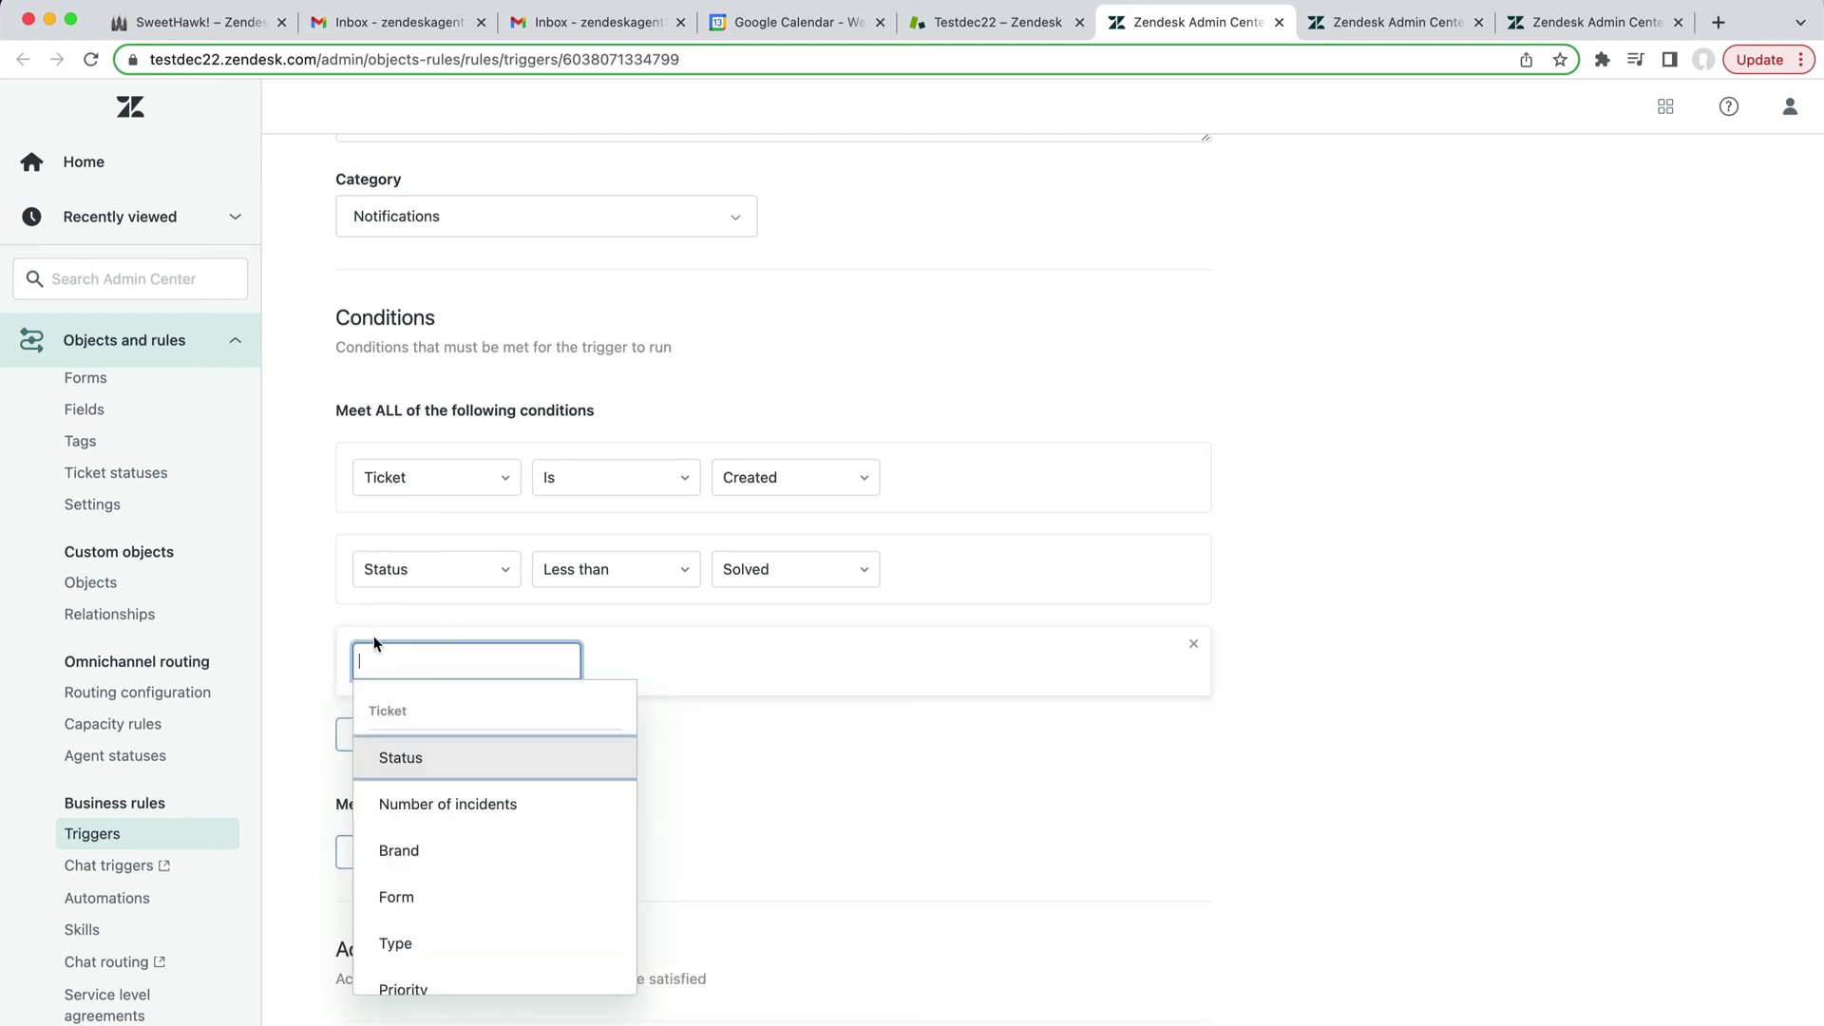
text(prio)
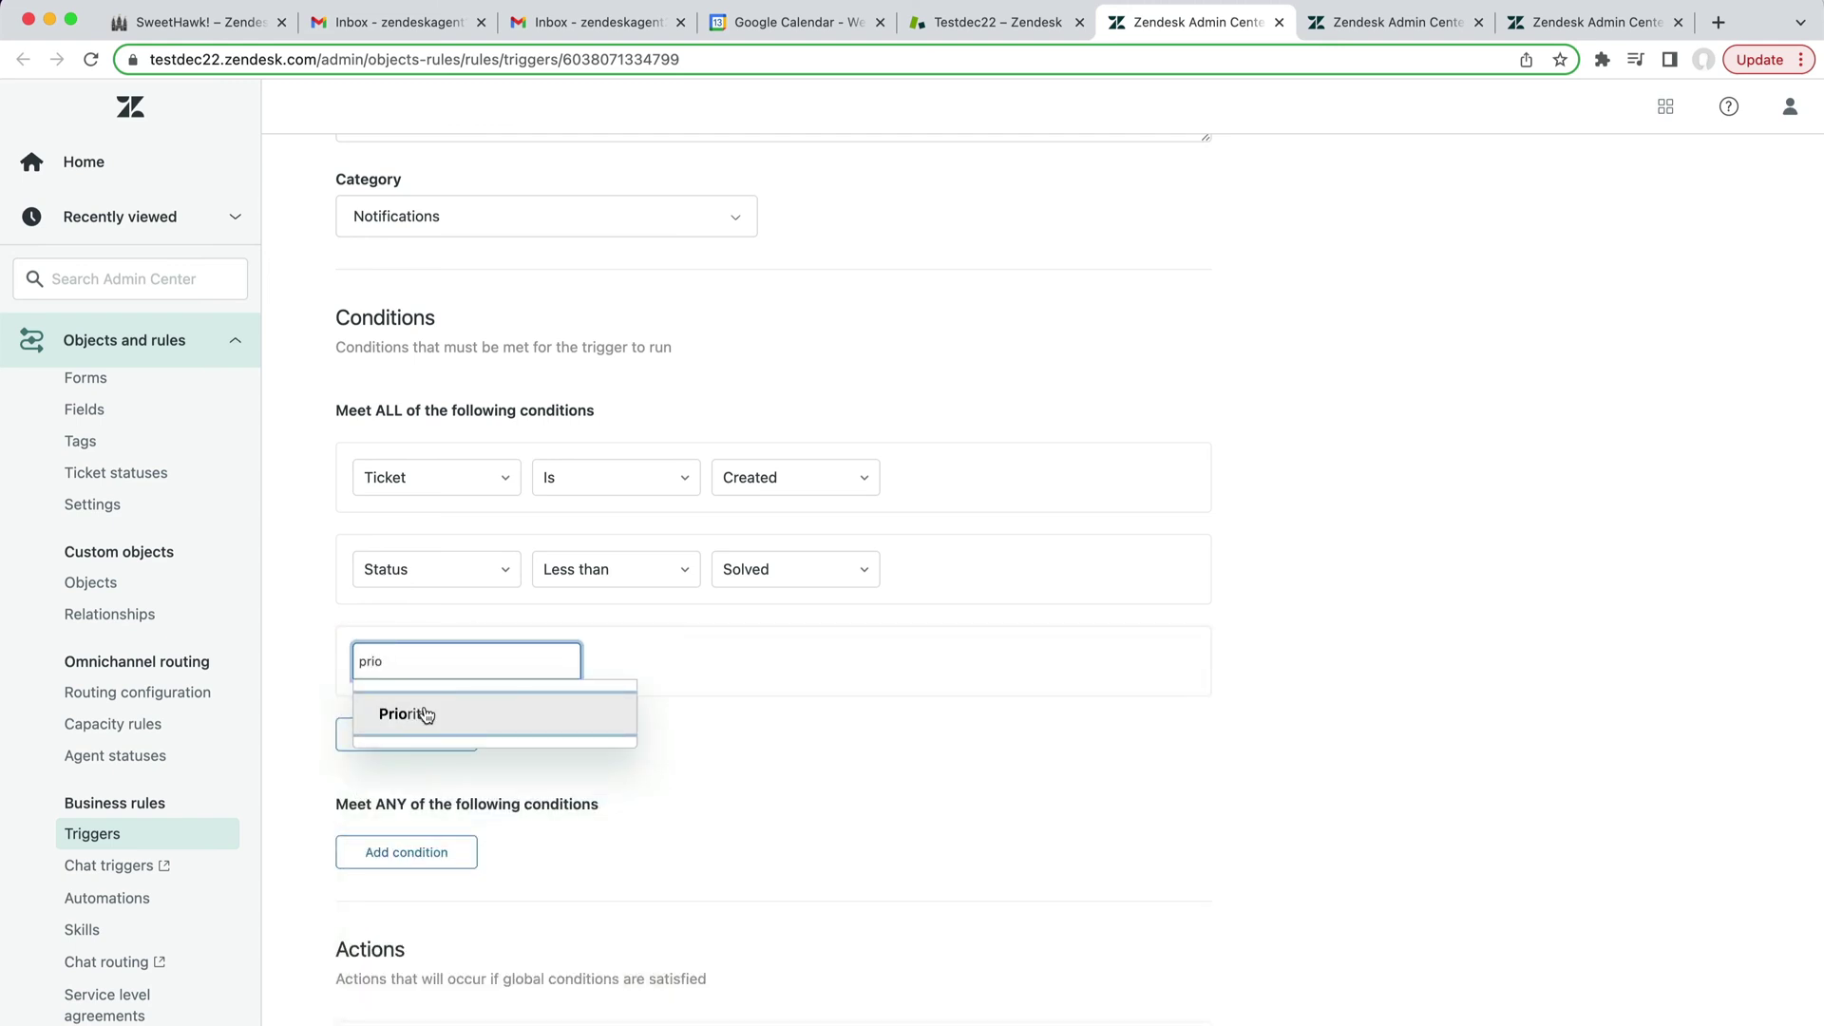
click(425, 715)
click(631, 806)
click(812, 897)
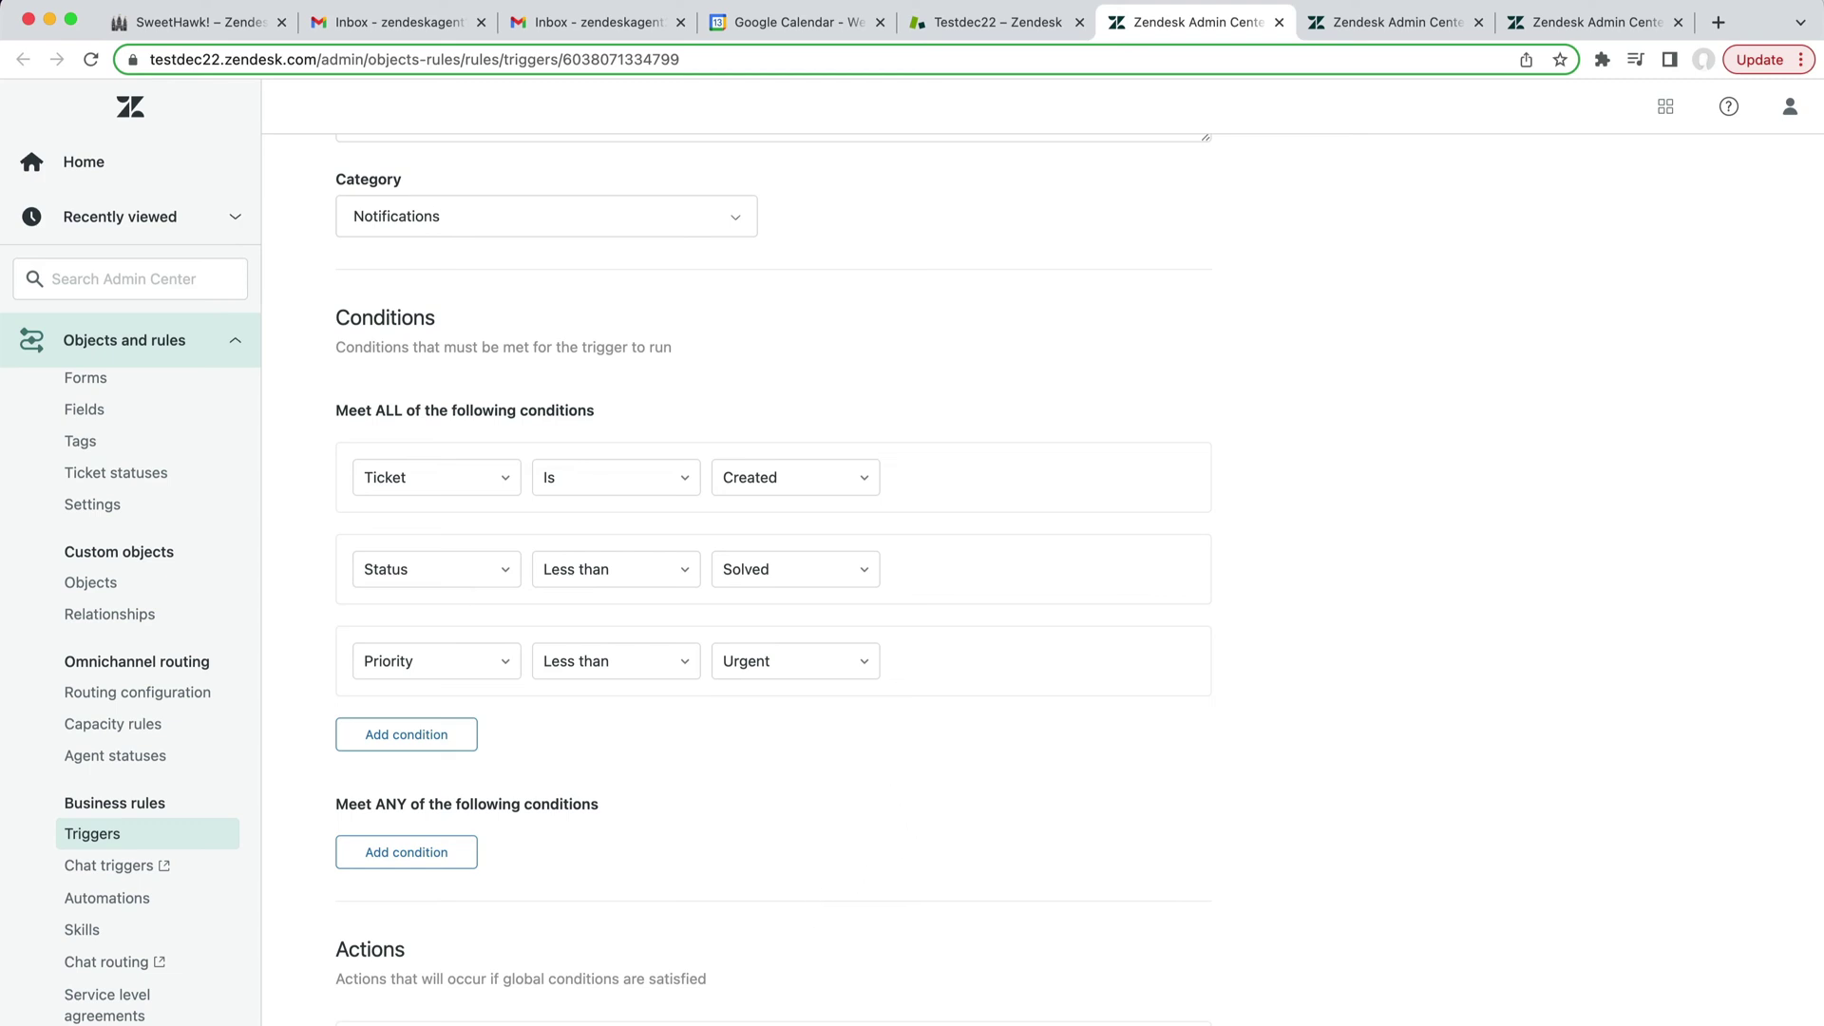
click(1013, 23)
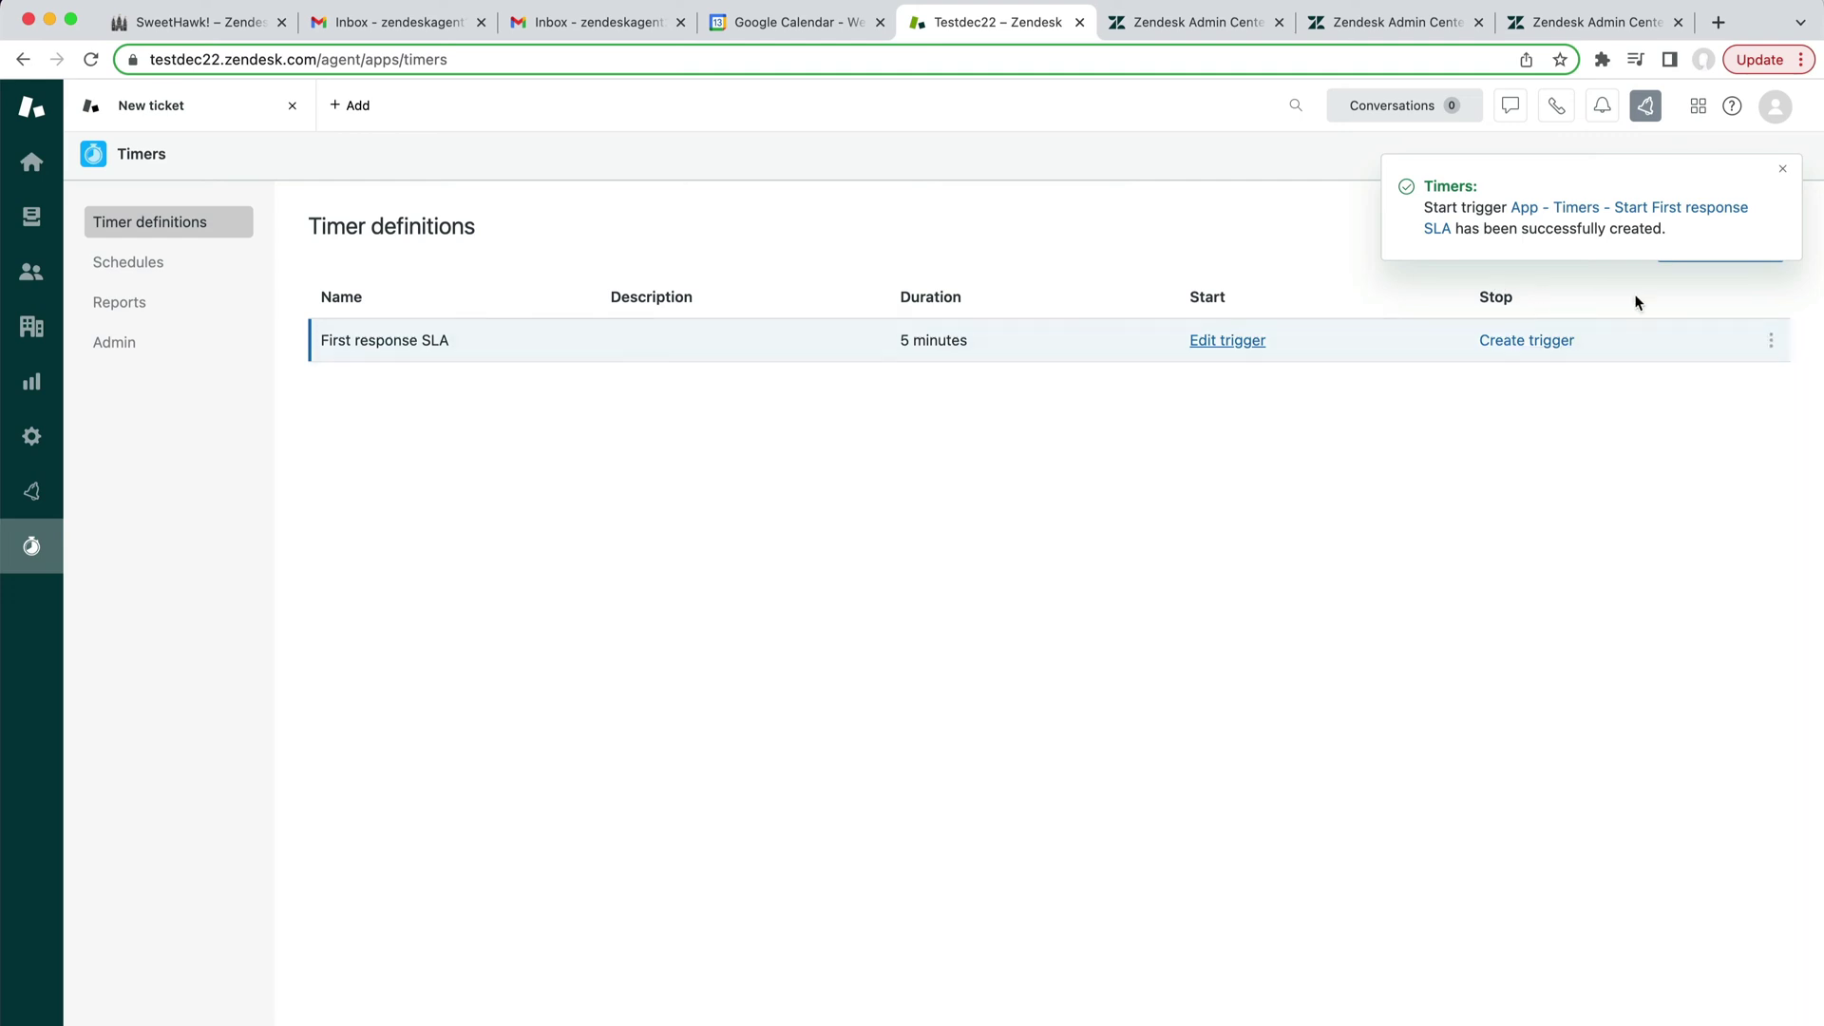
- Create the First response SLA stop trigger and open it for editing
click(1782, 169)
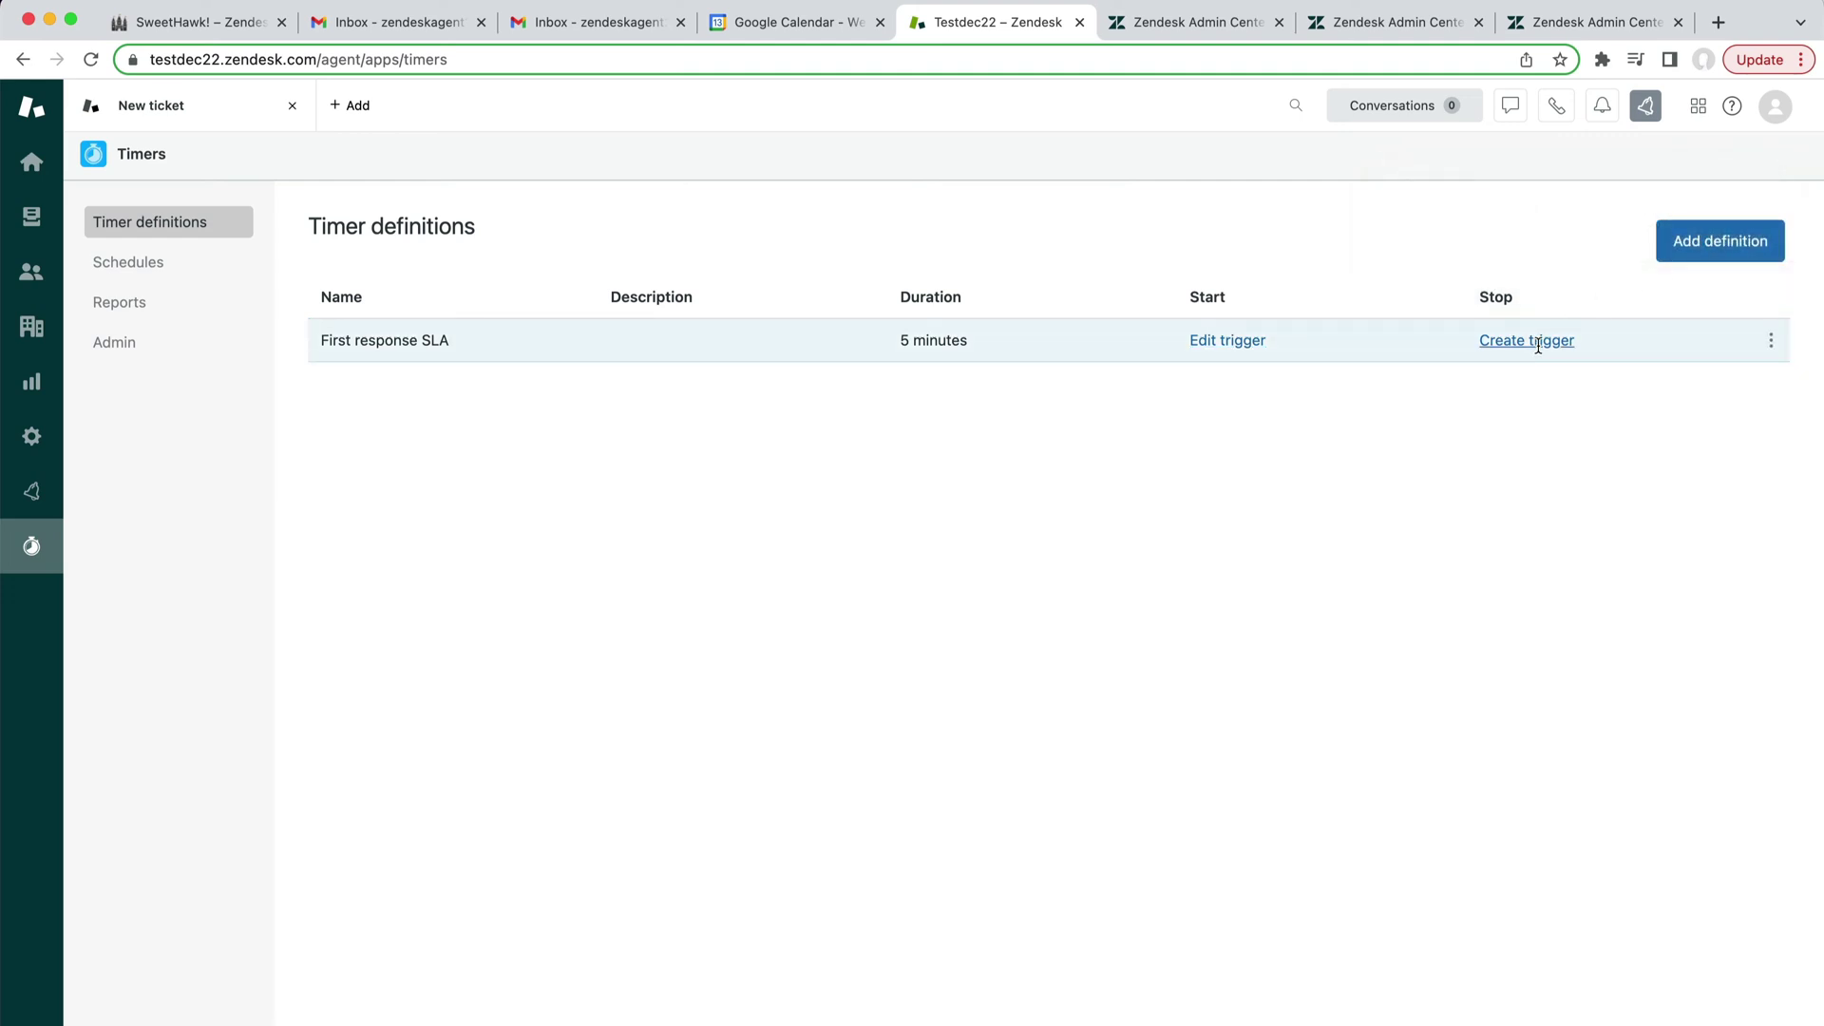
click(1530, 345)
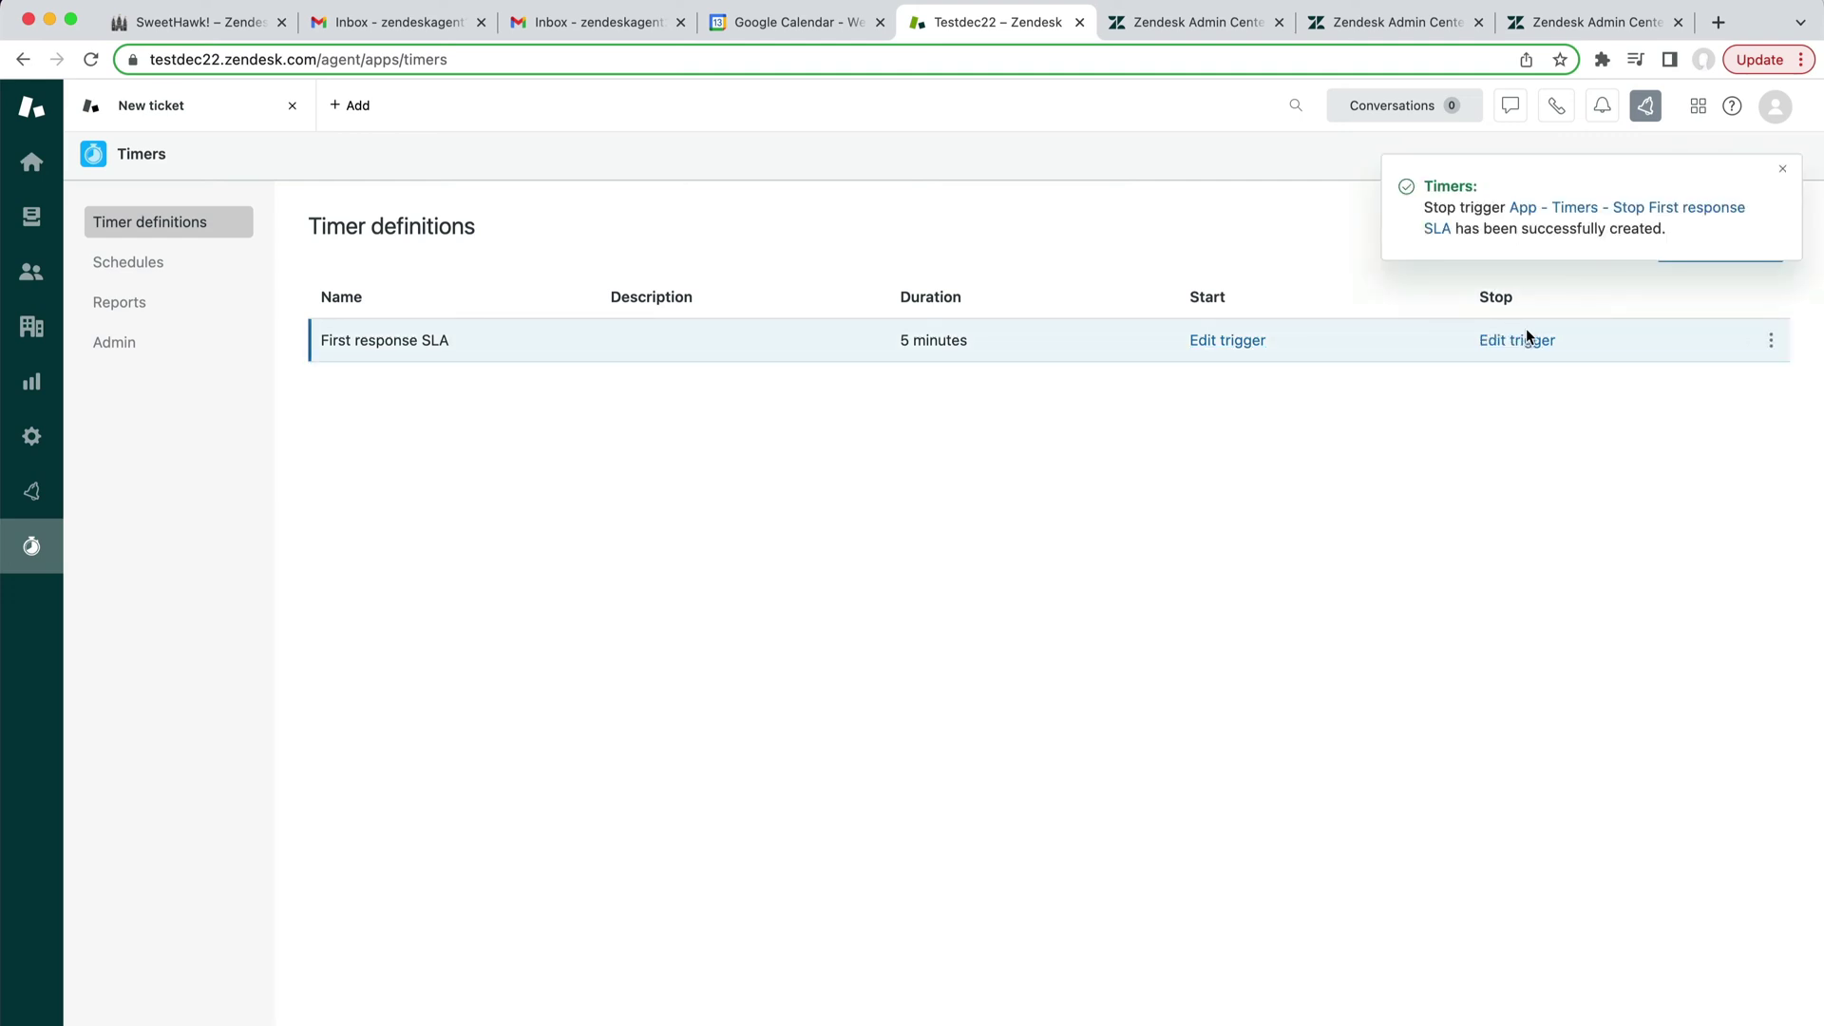
click(1609, 210)
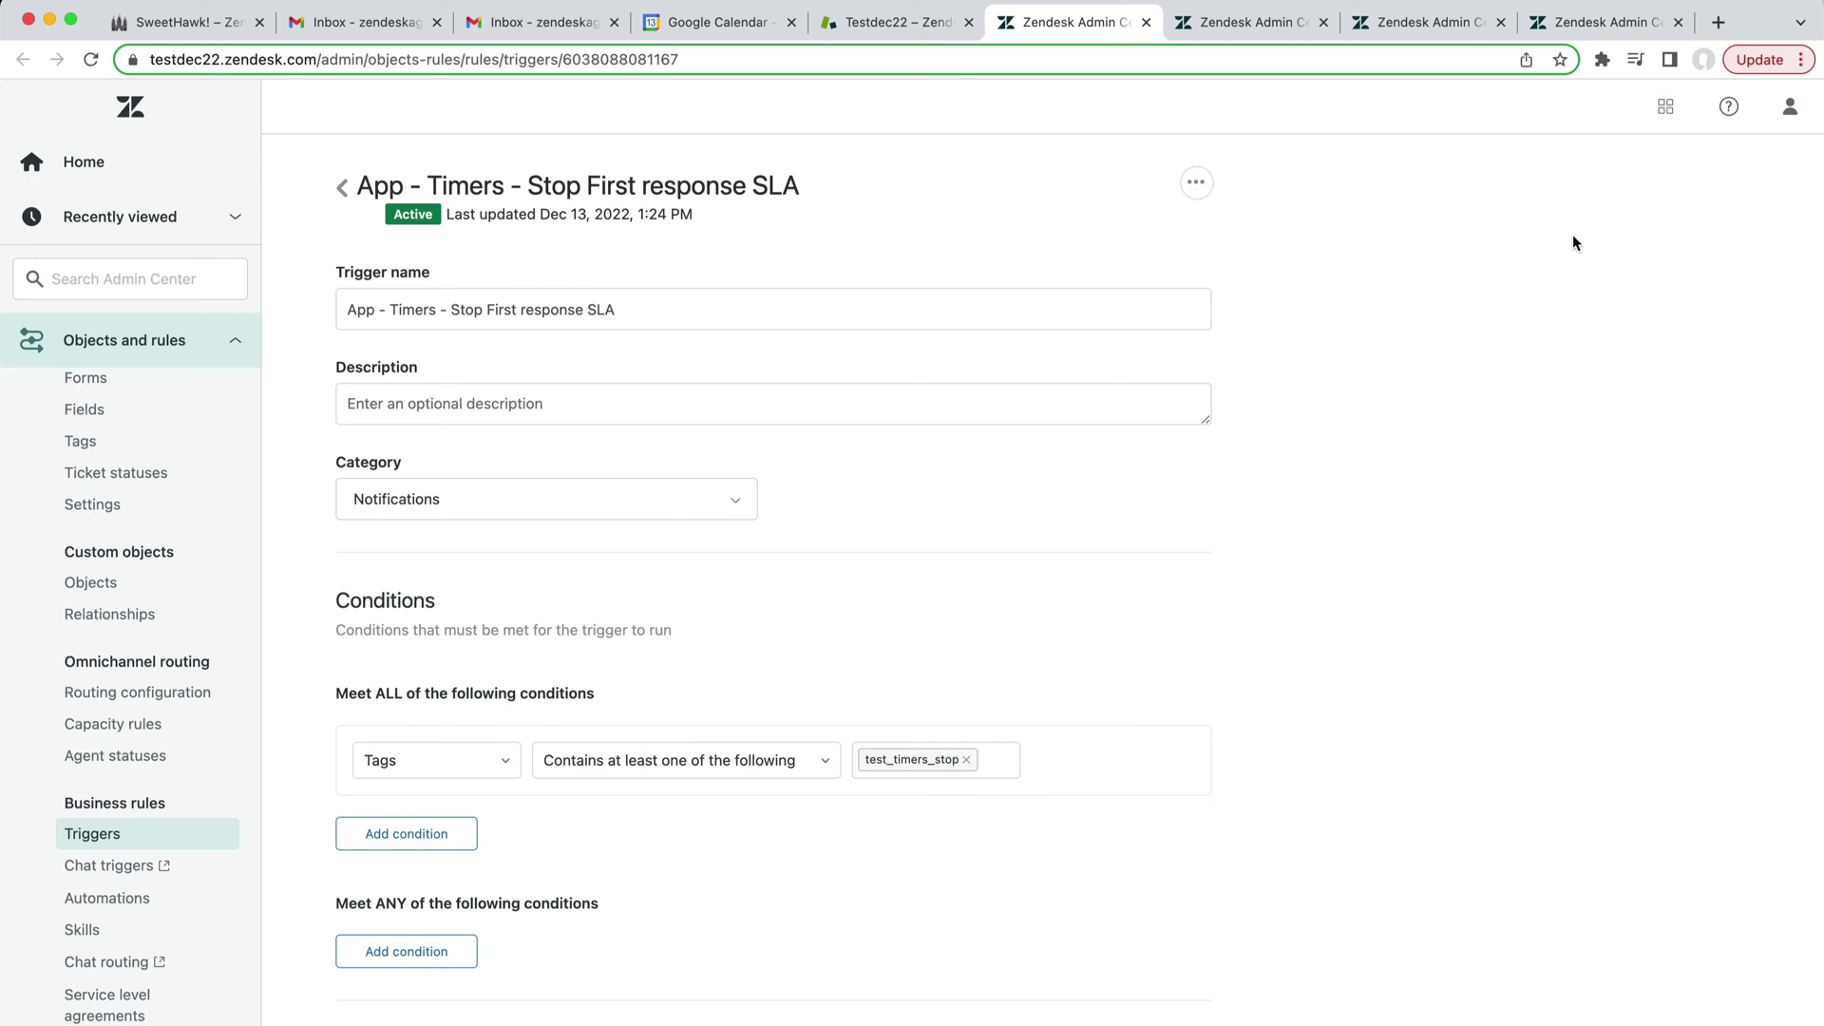
- Change the first stop-trigger condition to Ticket Is Updated
scroll(1299, 511, down, 5)
click(408, 522)
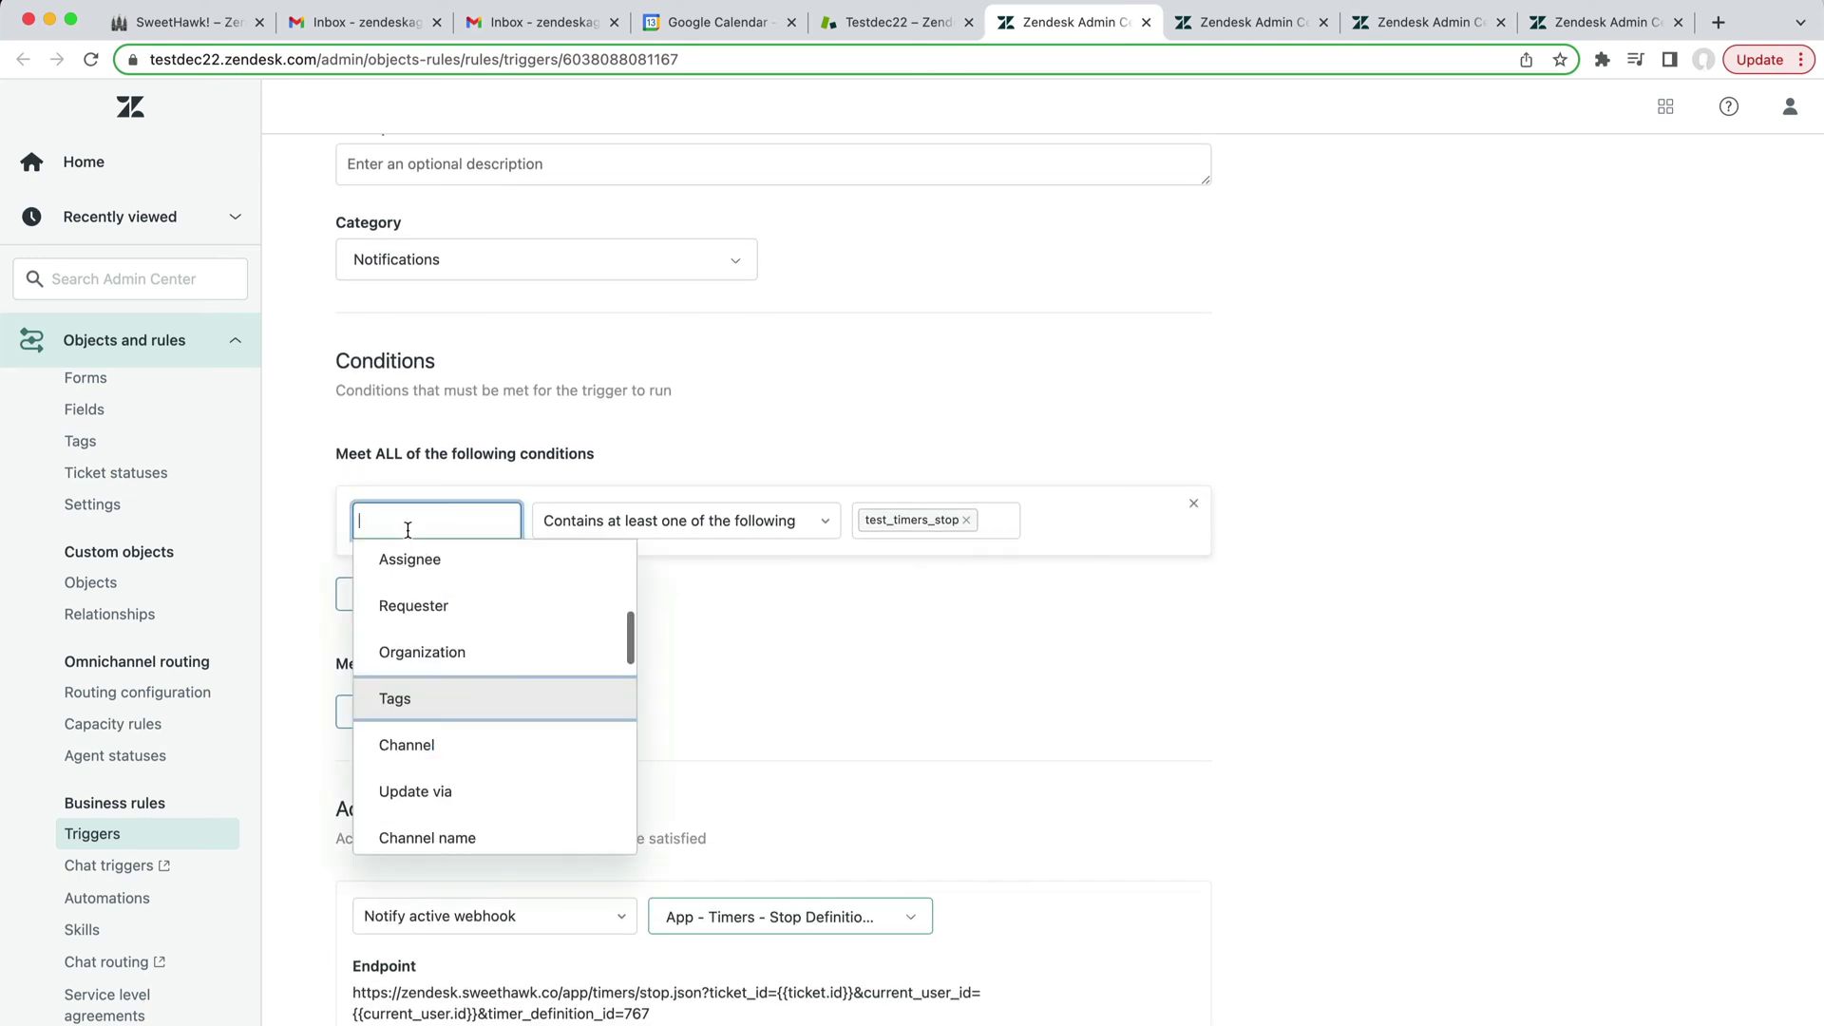
text(ticket)
key(Return)
key(Down)
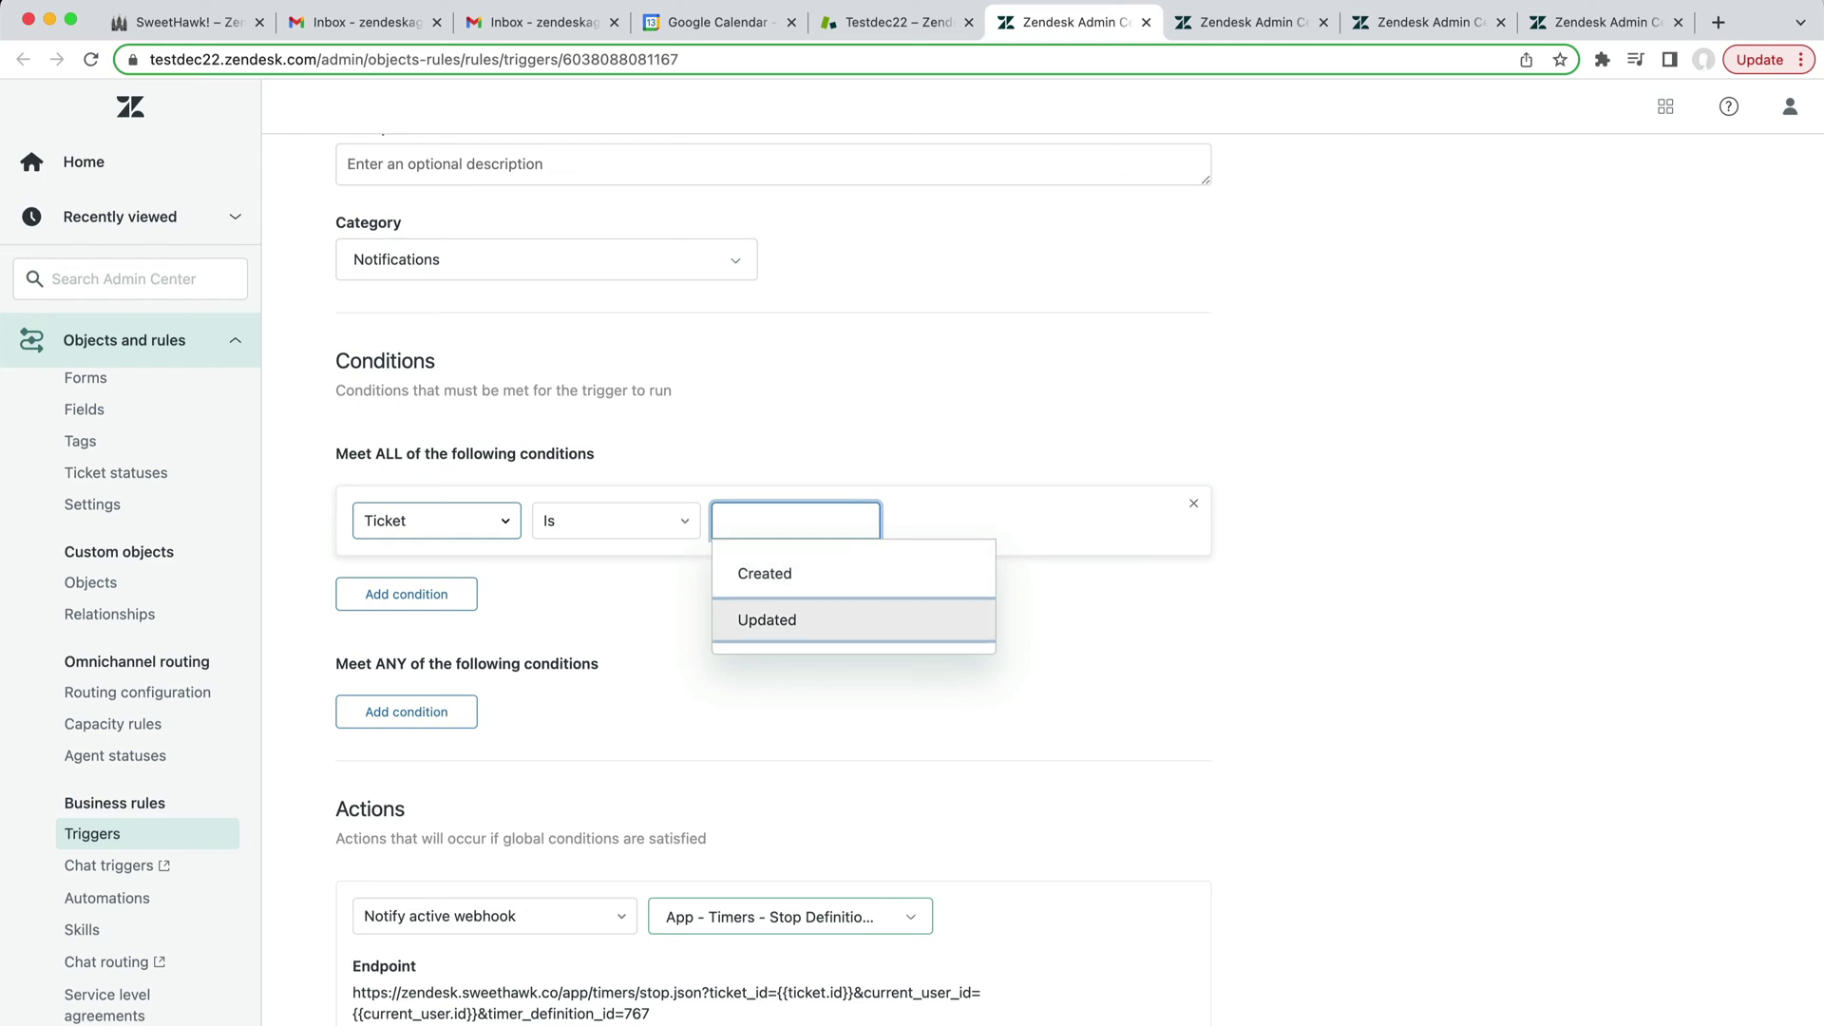
key(Return)
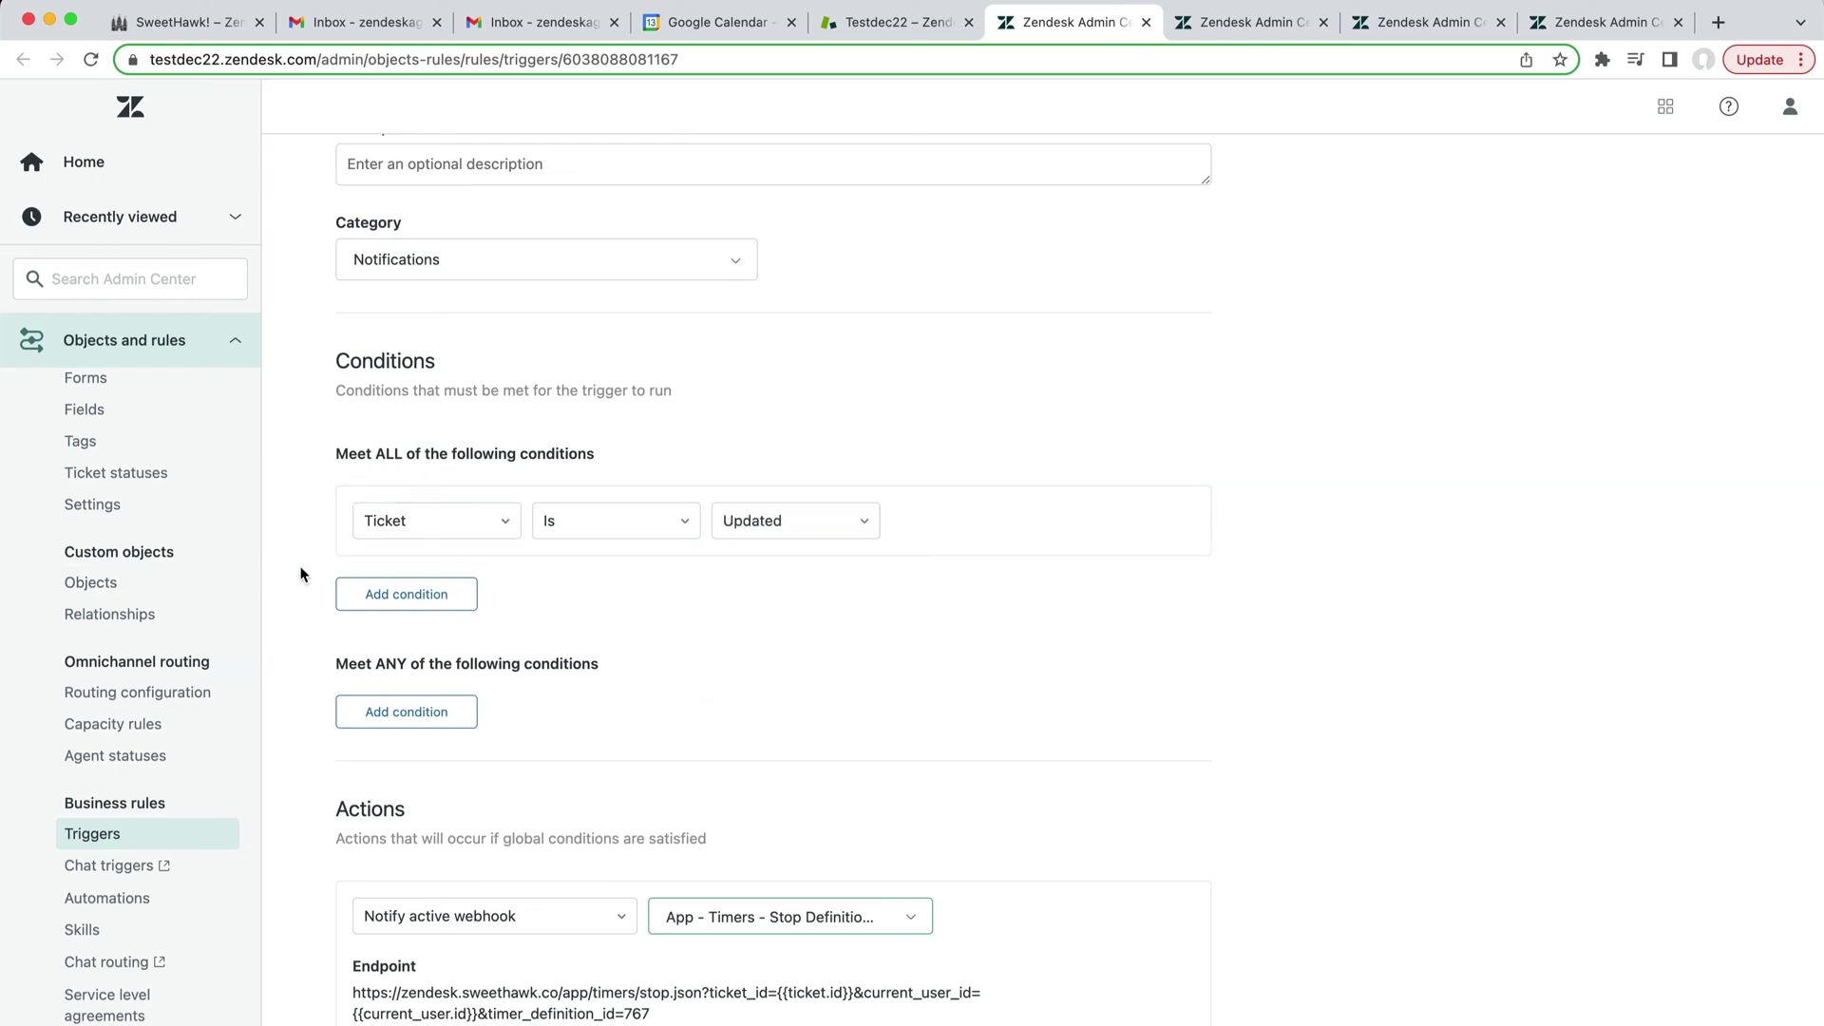
- Add a condition requiring the comment to be Public
click(373, 592)
text(commen)
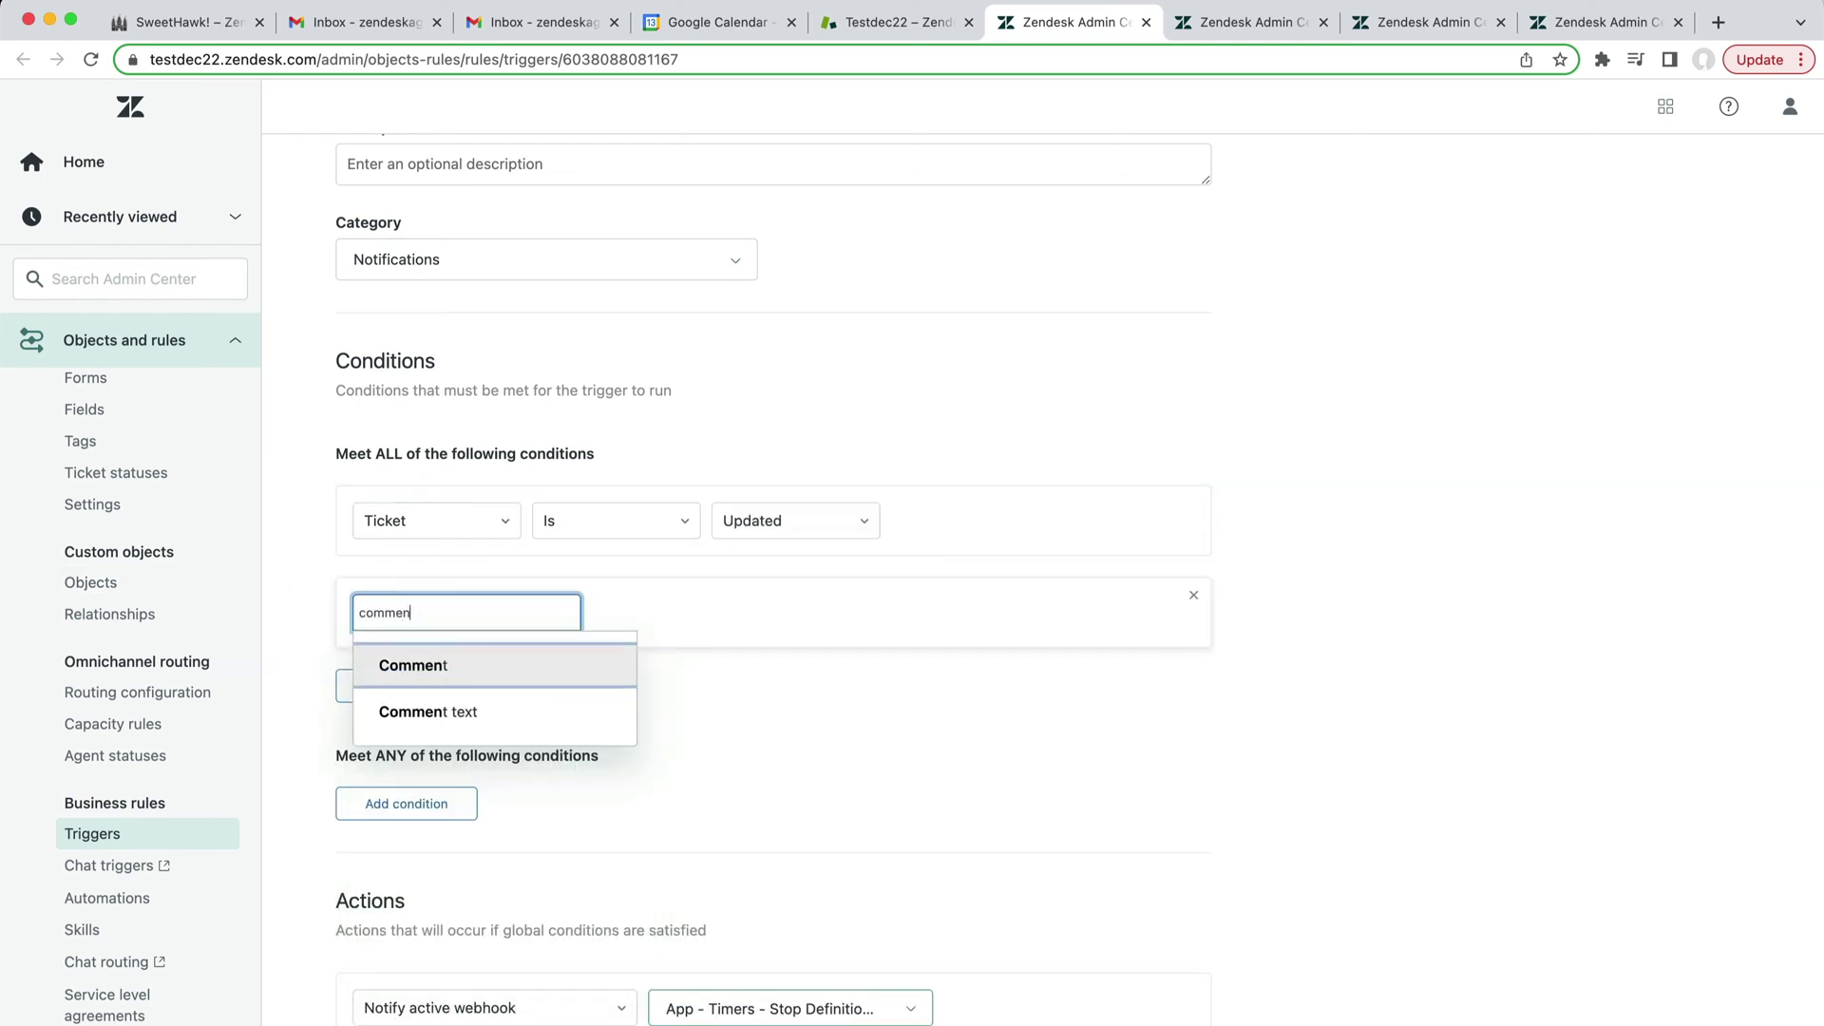
click(461, 676)
click(806, 676)
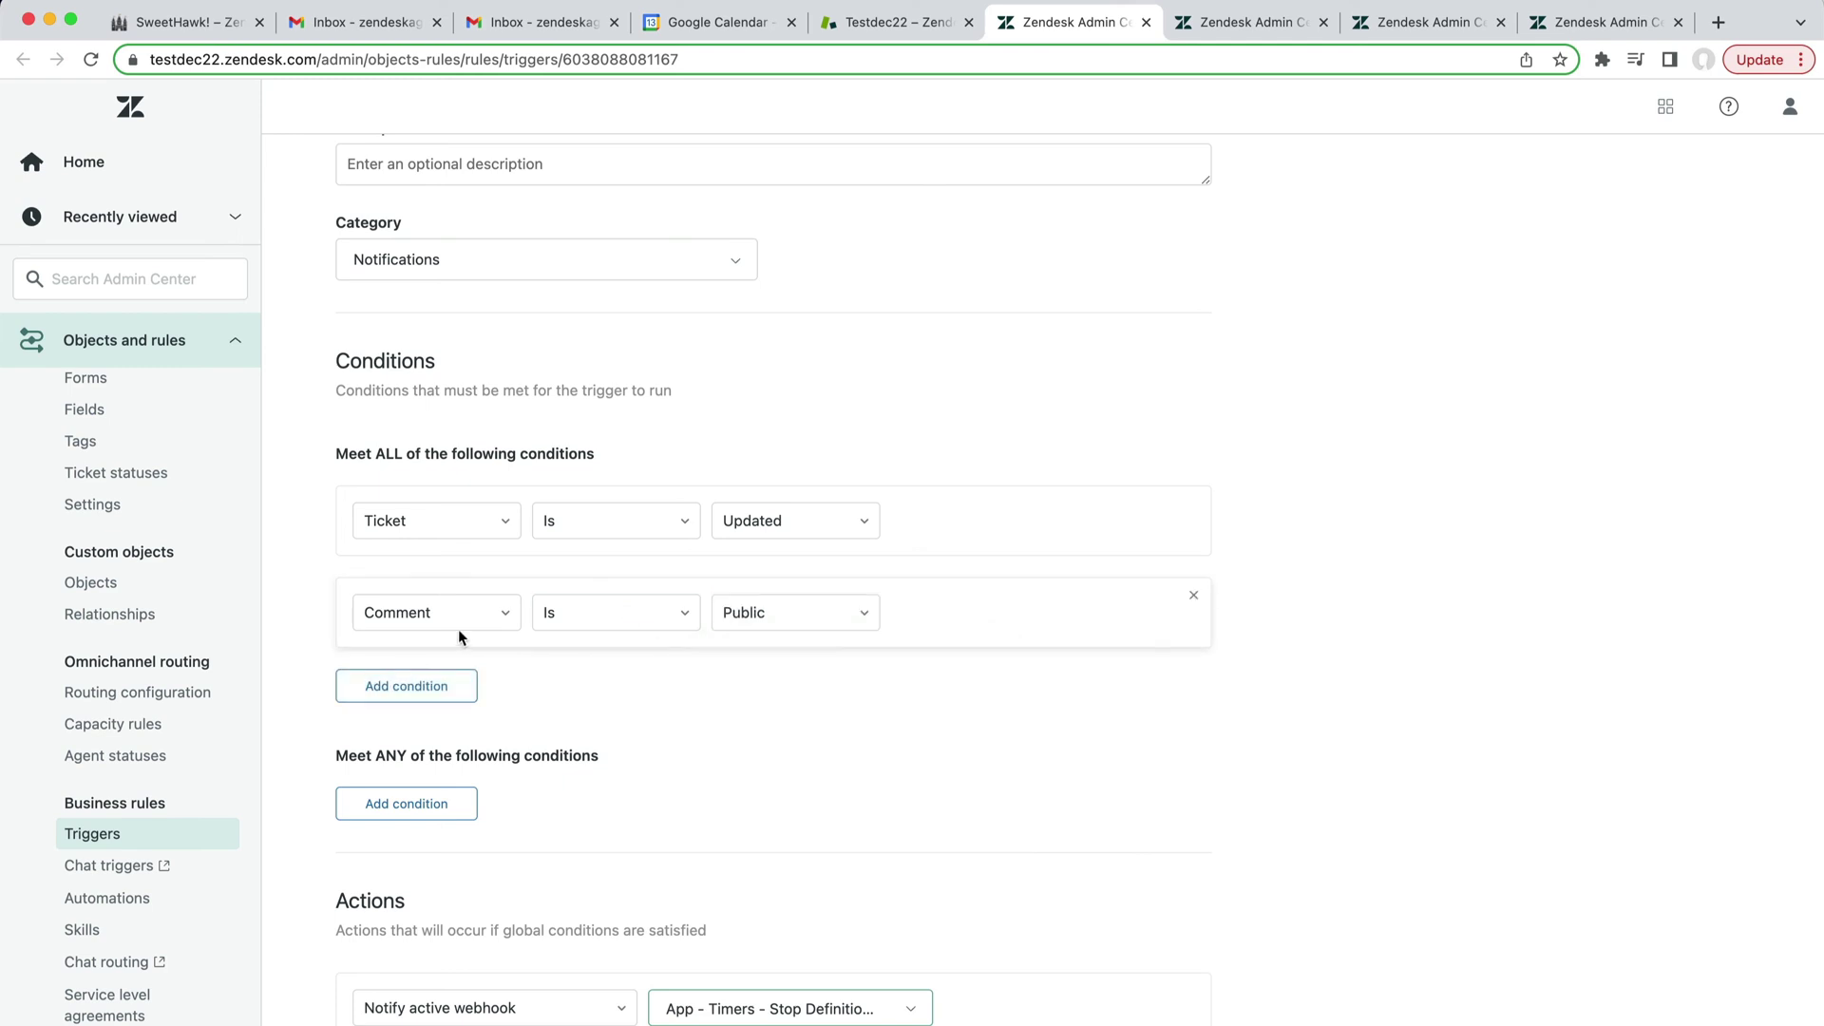
- Add a condition requiring the current user Is an agent
click(403, 683)
text(current)
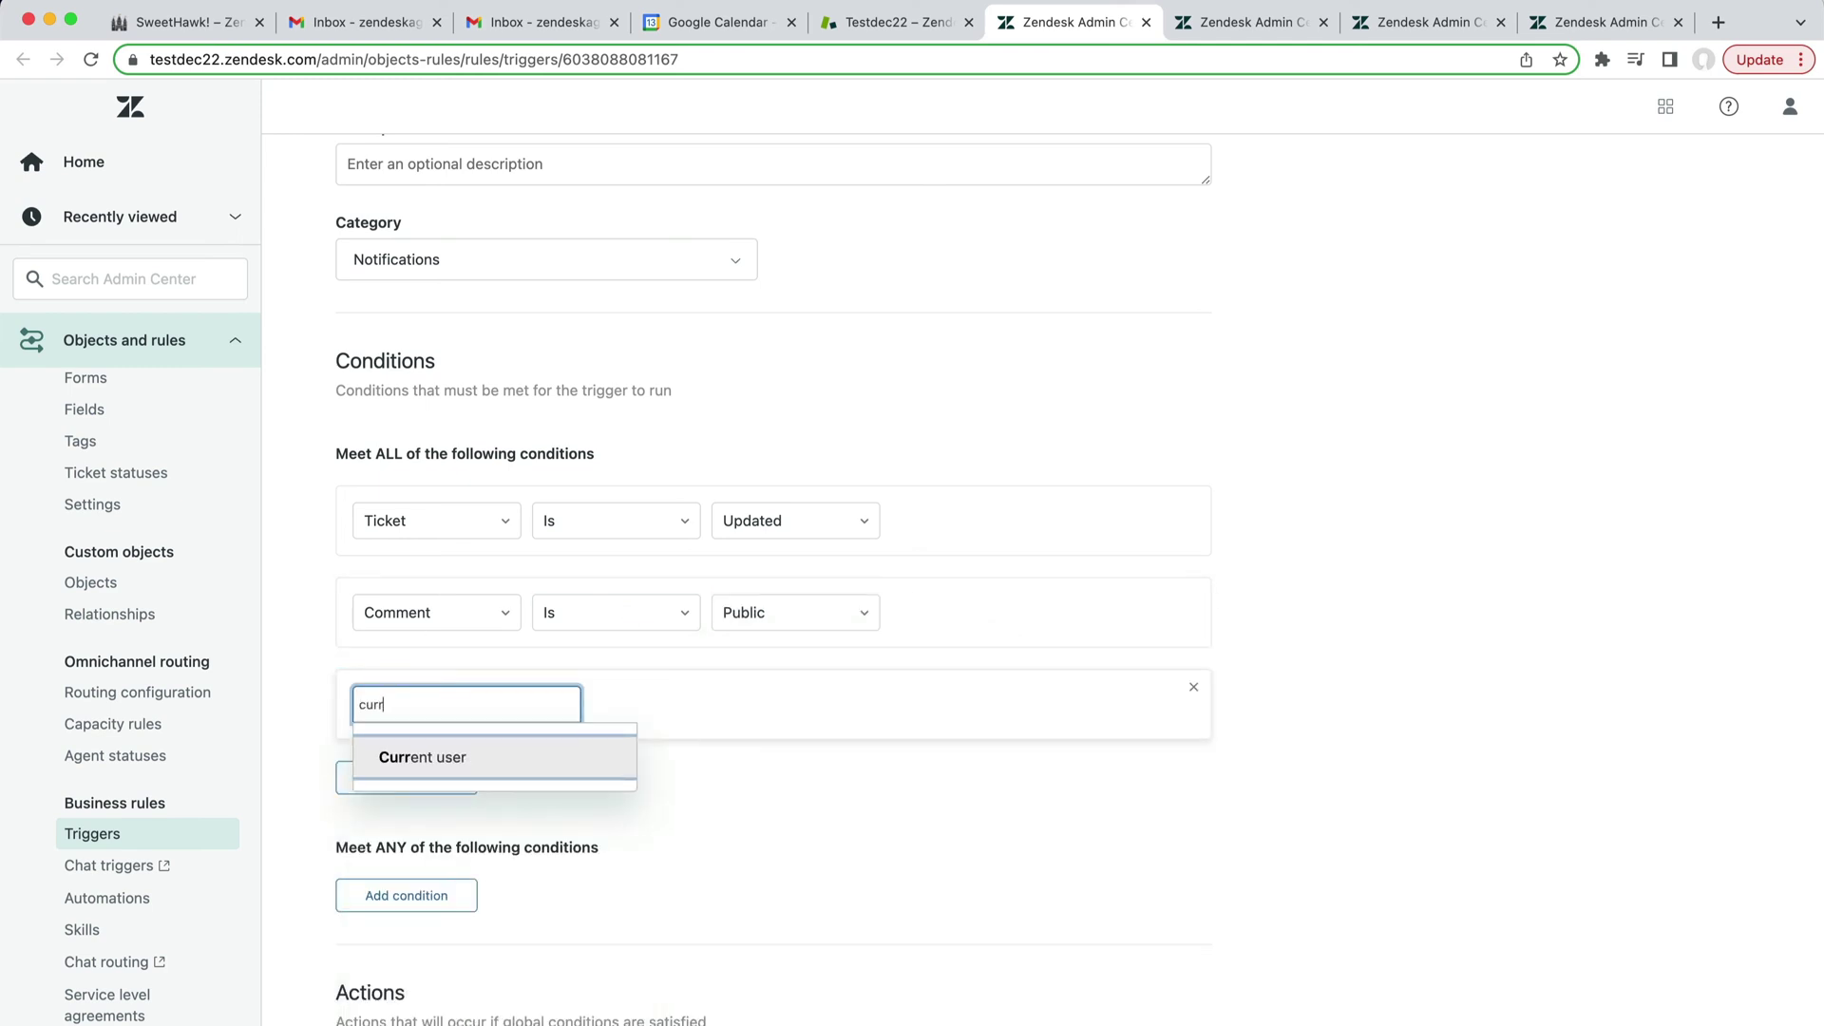
click(563, 755)
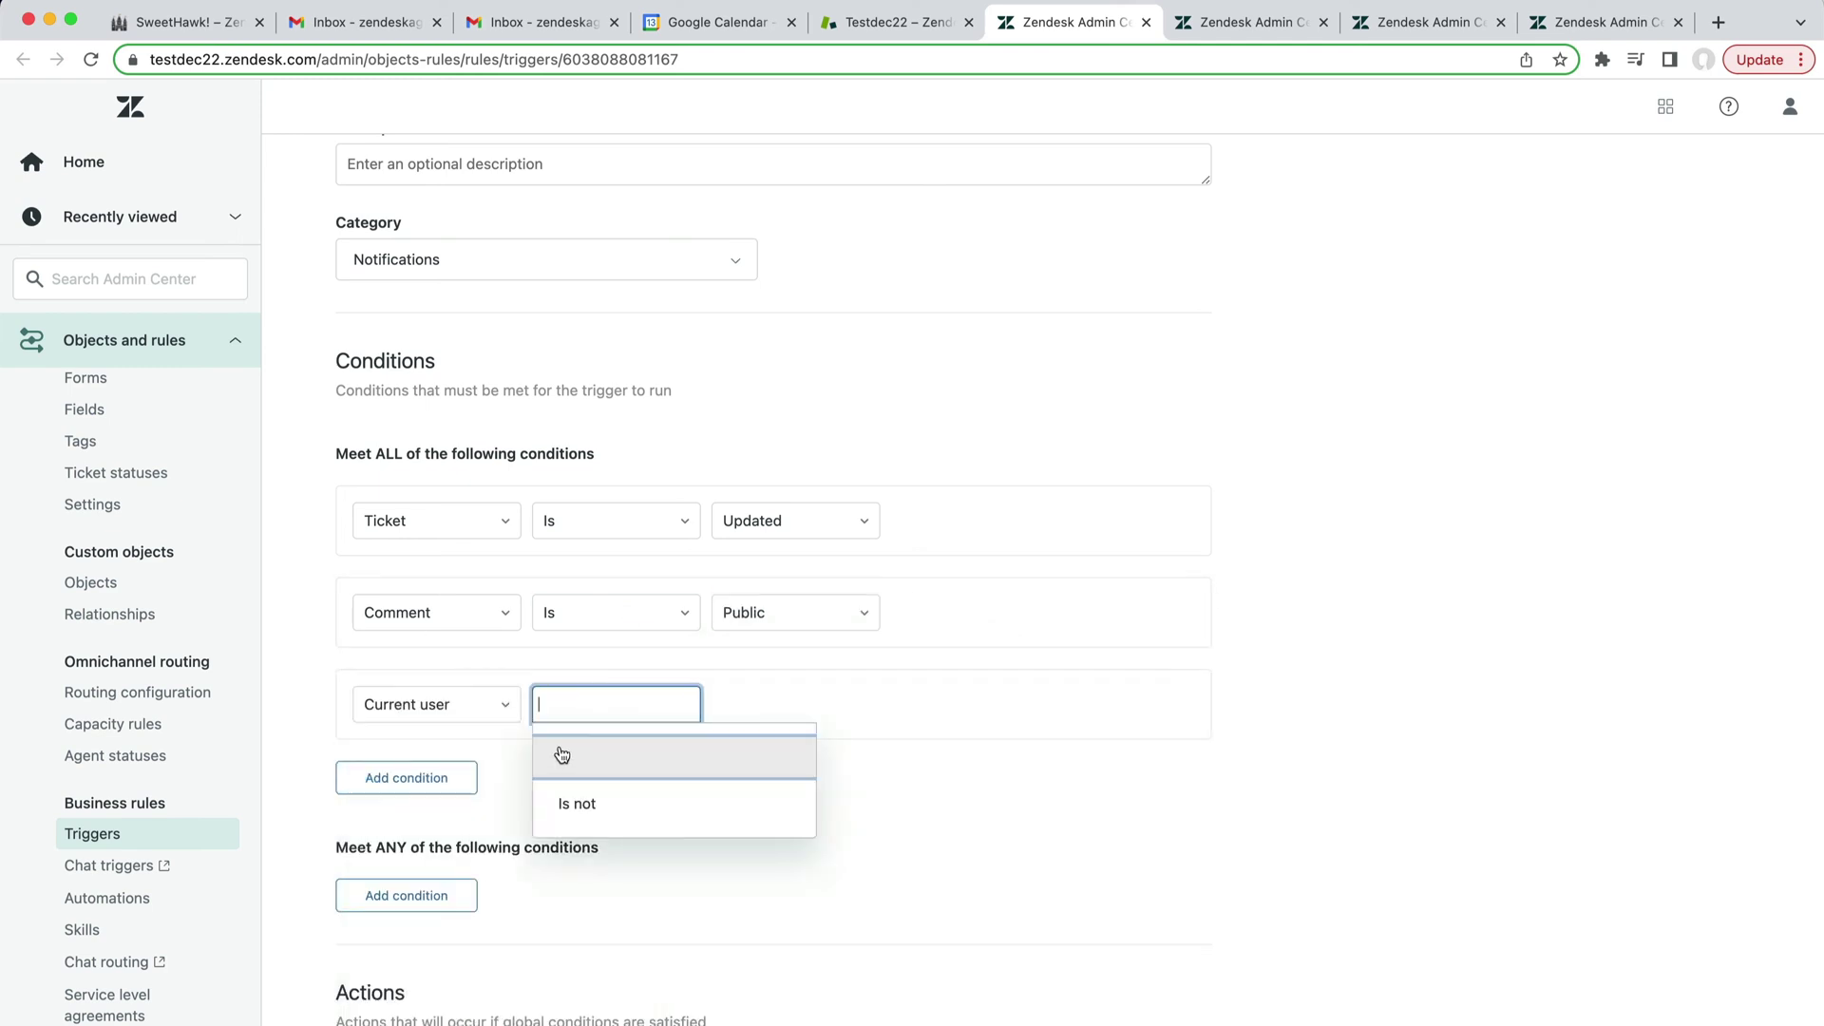
click(643, 758)
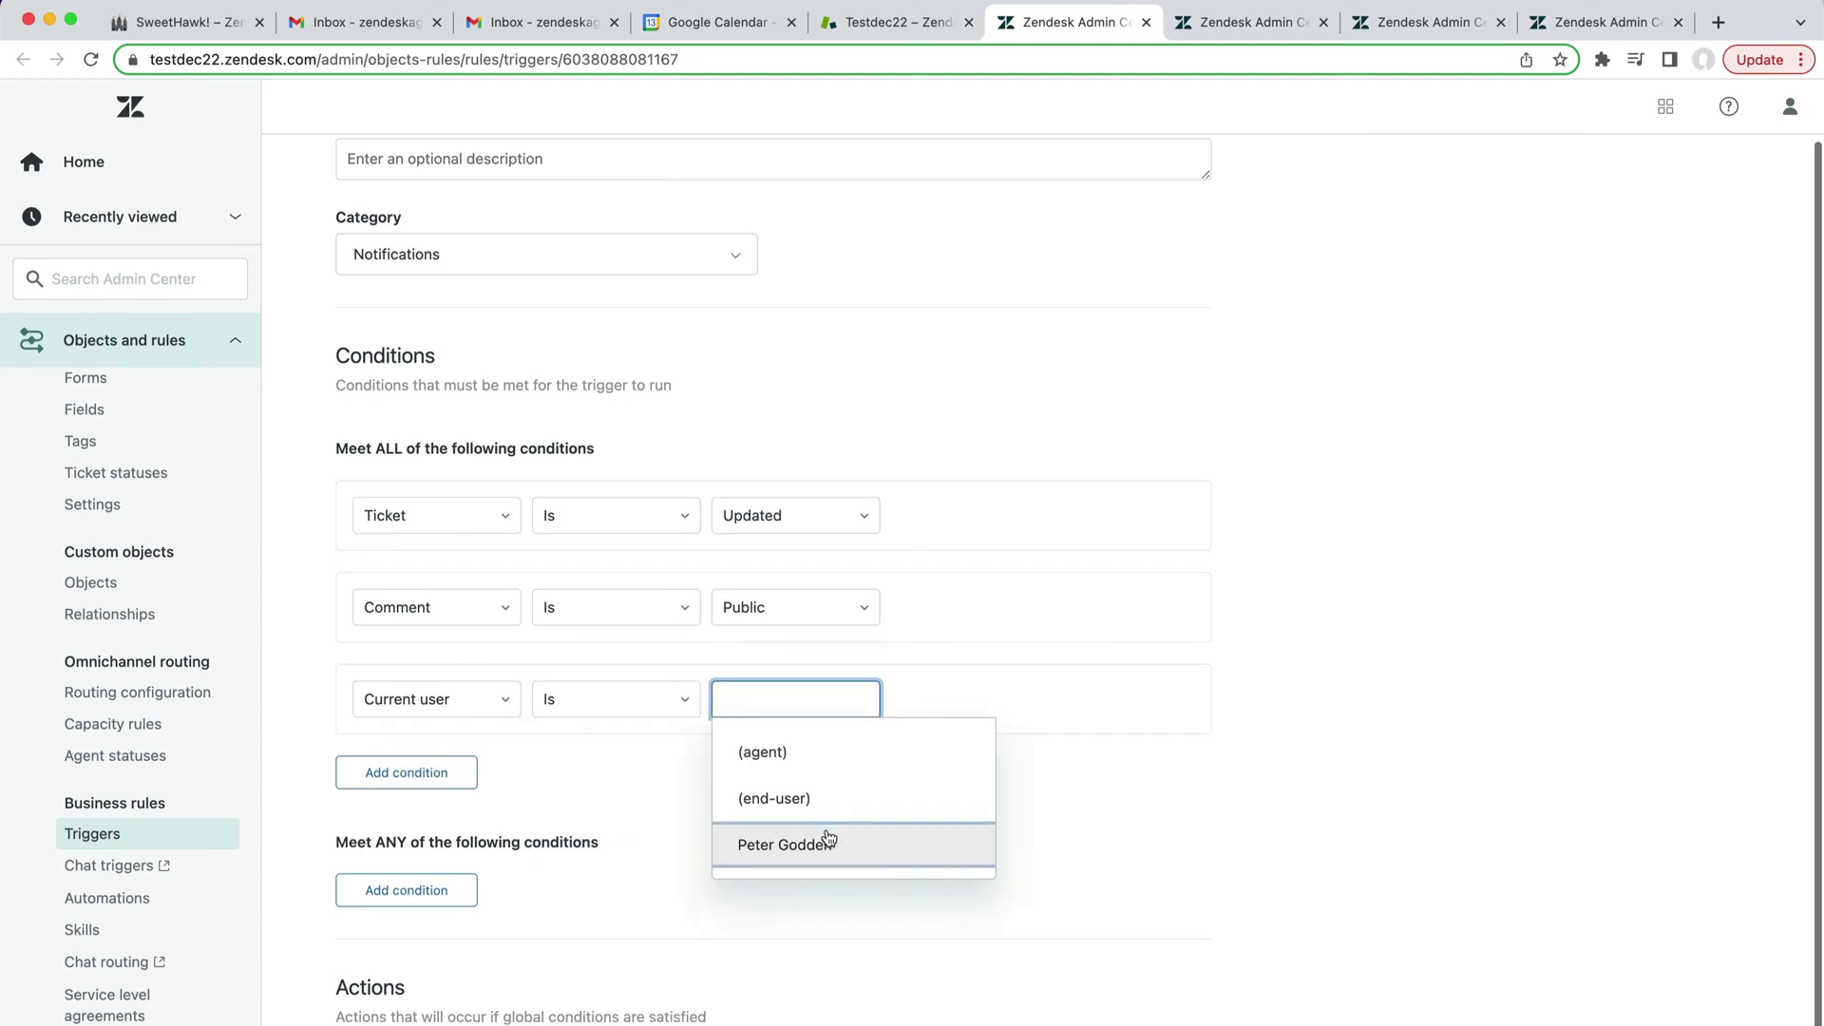
click(825, 758)
- Add a Tags condition containing at least one of fr_timer_running
scroll(1032, 767, down, 2)
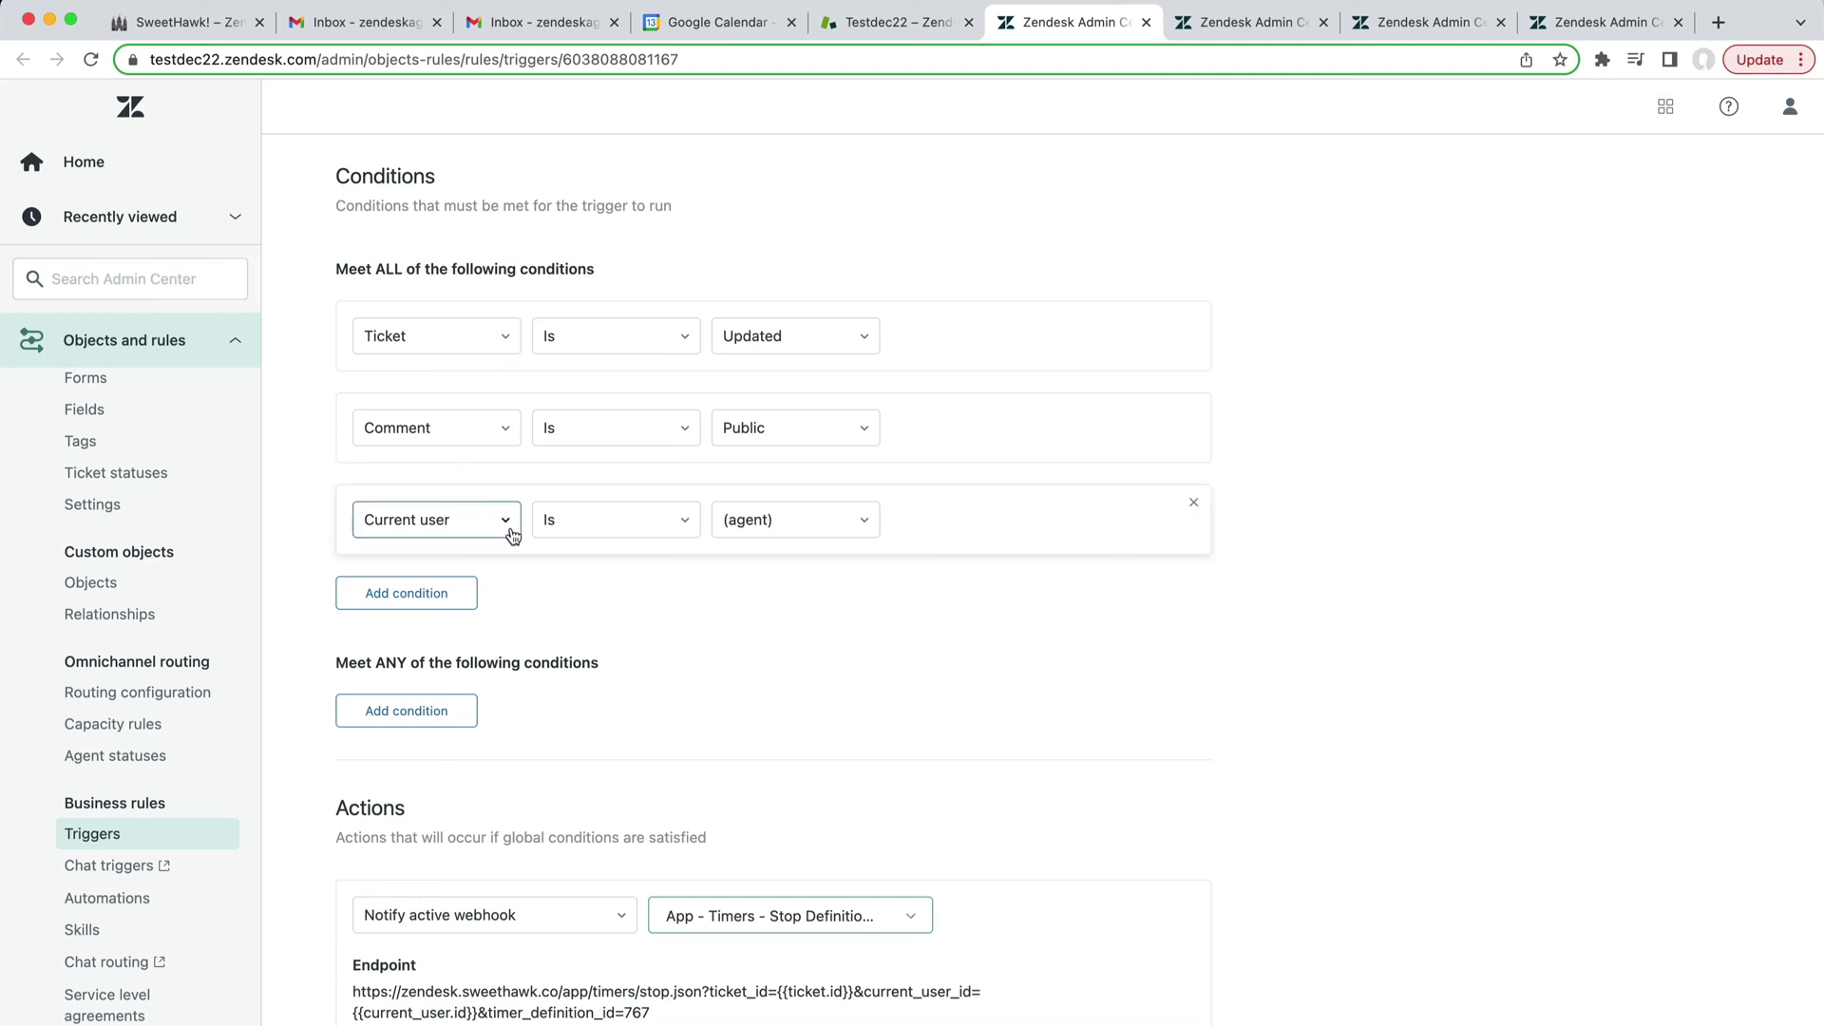
click(443, 596)
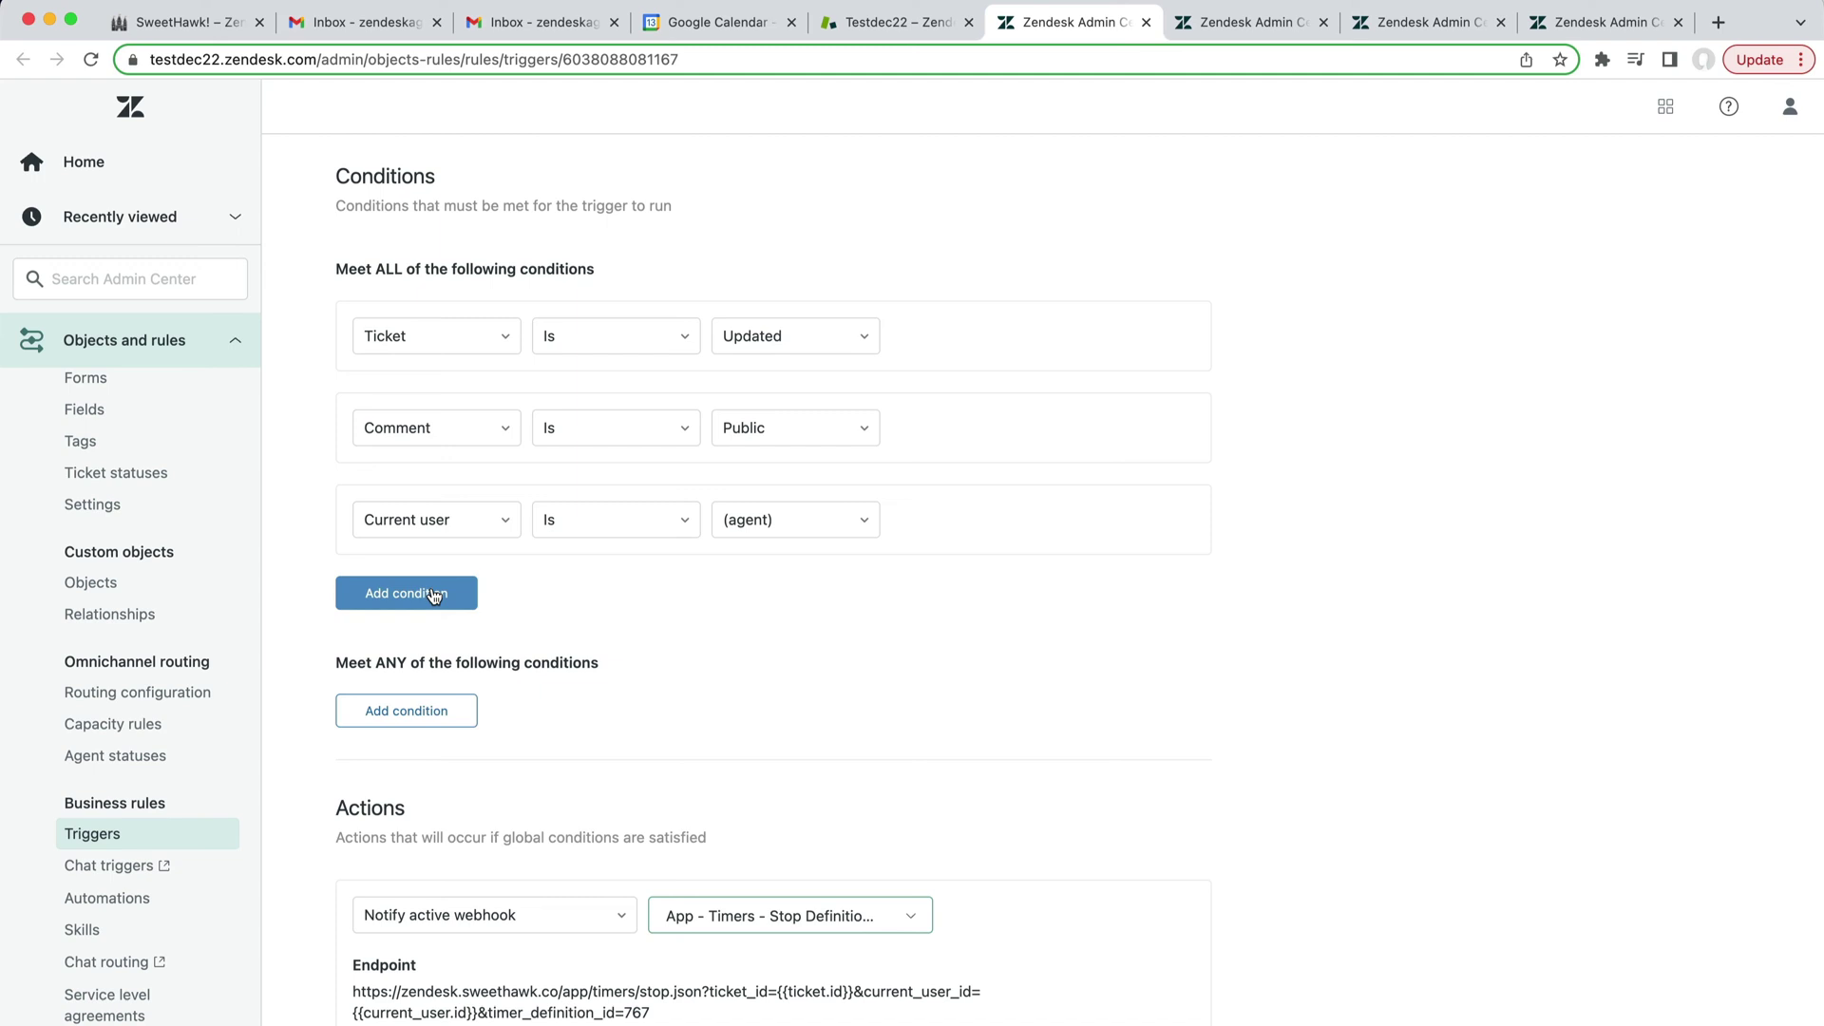
click(429, 592)
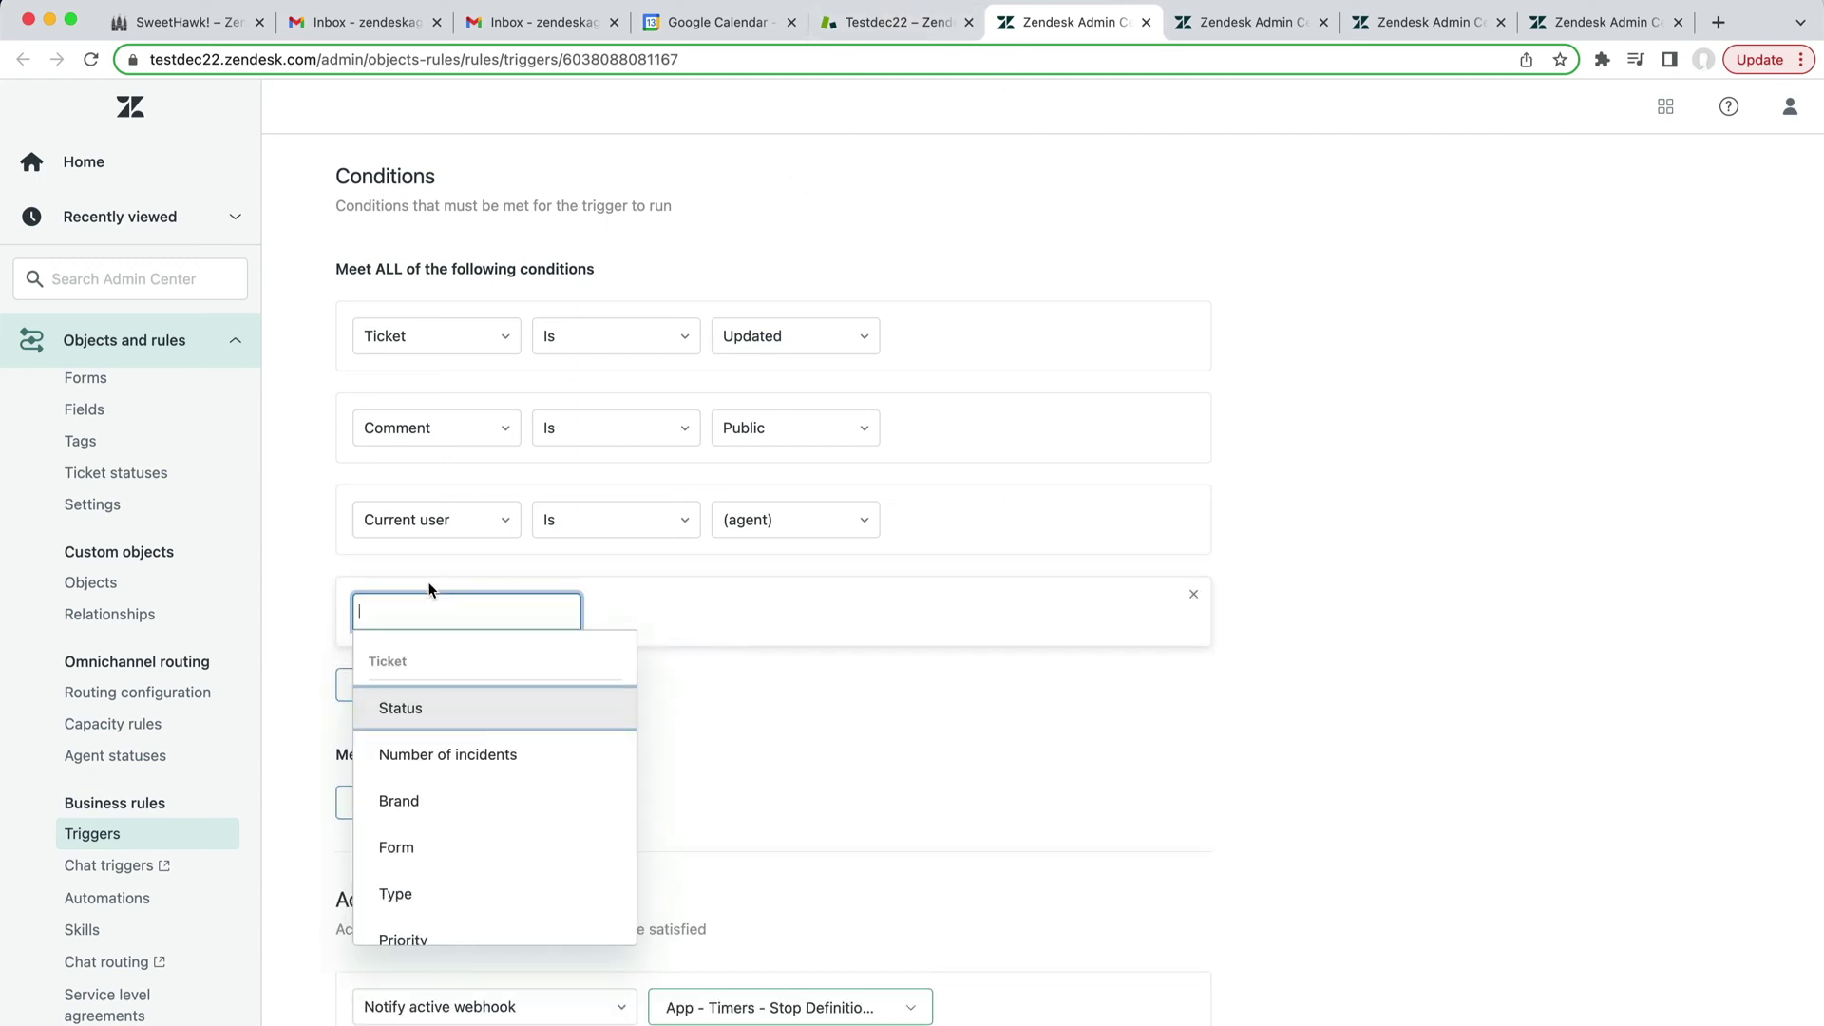
text(tags)
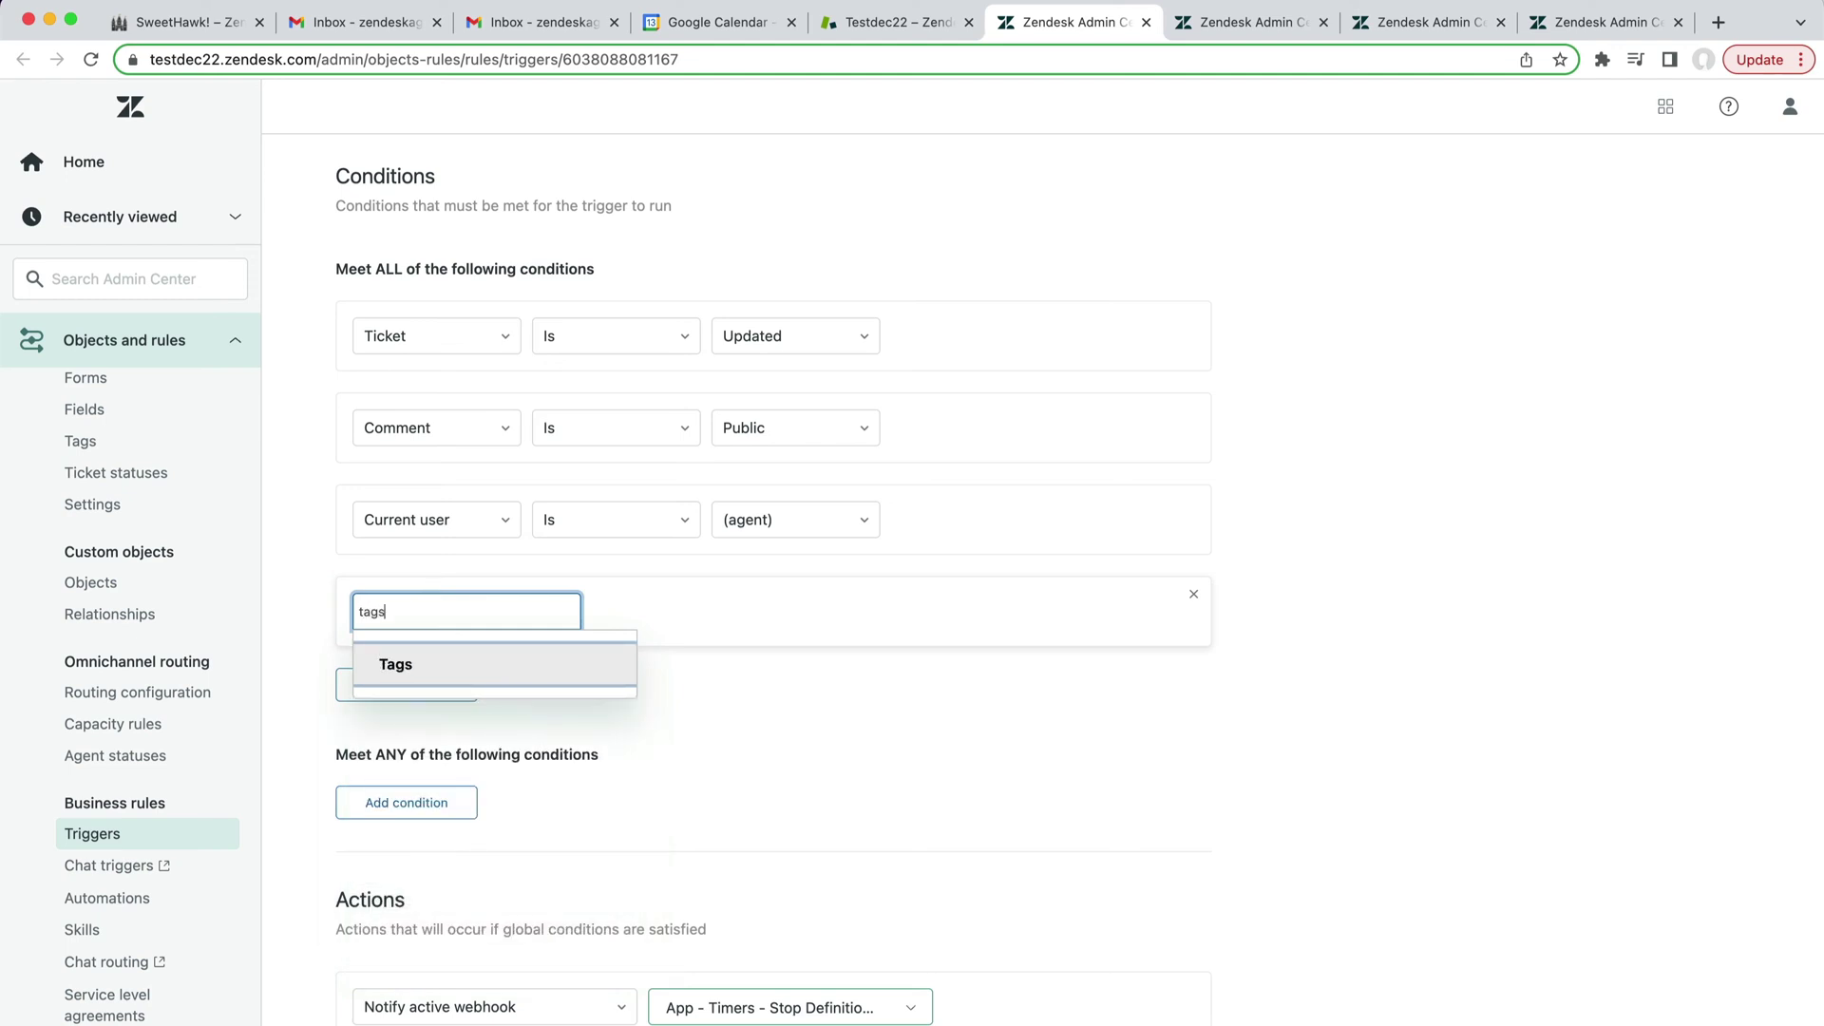
key(Return)
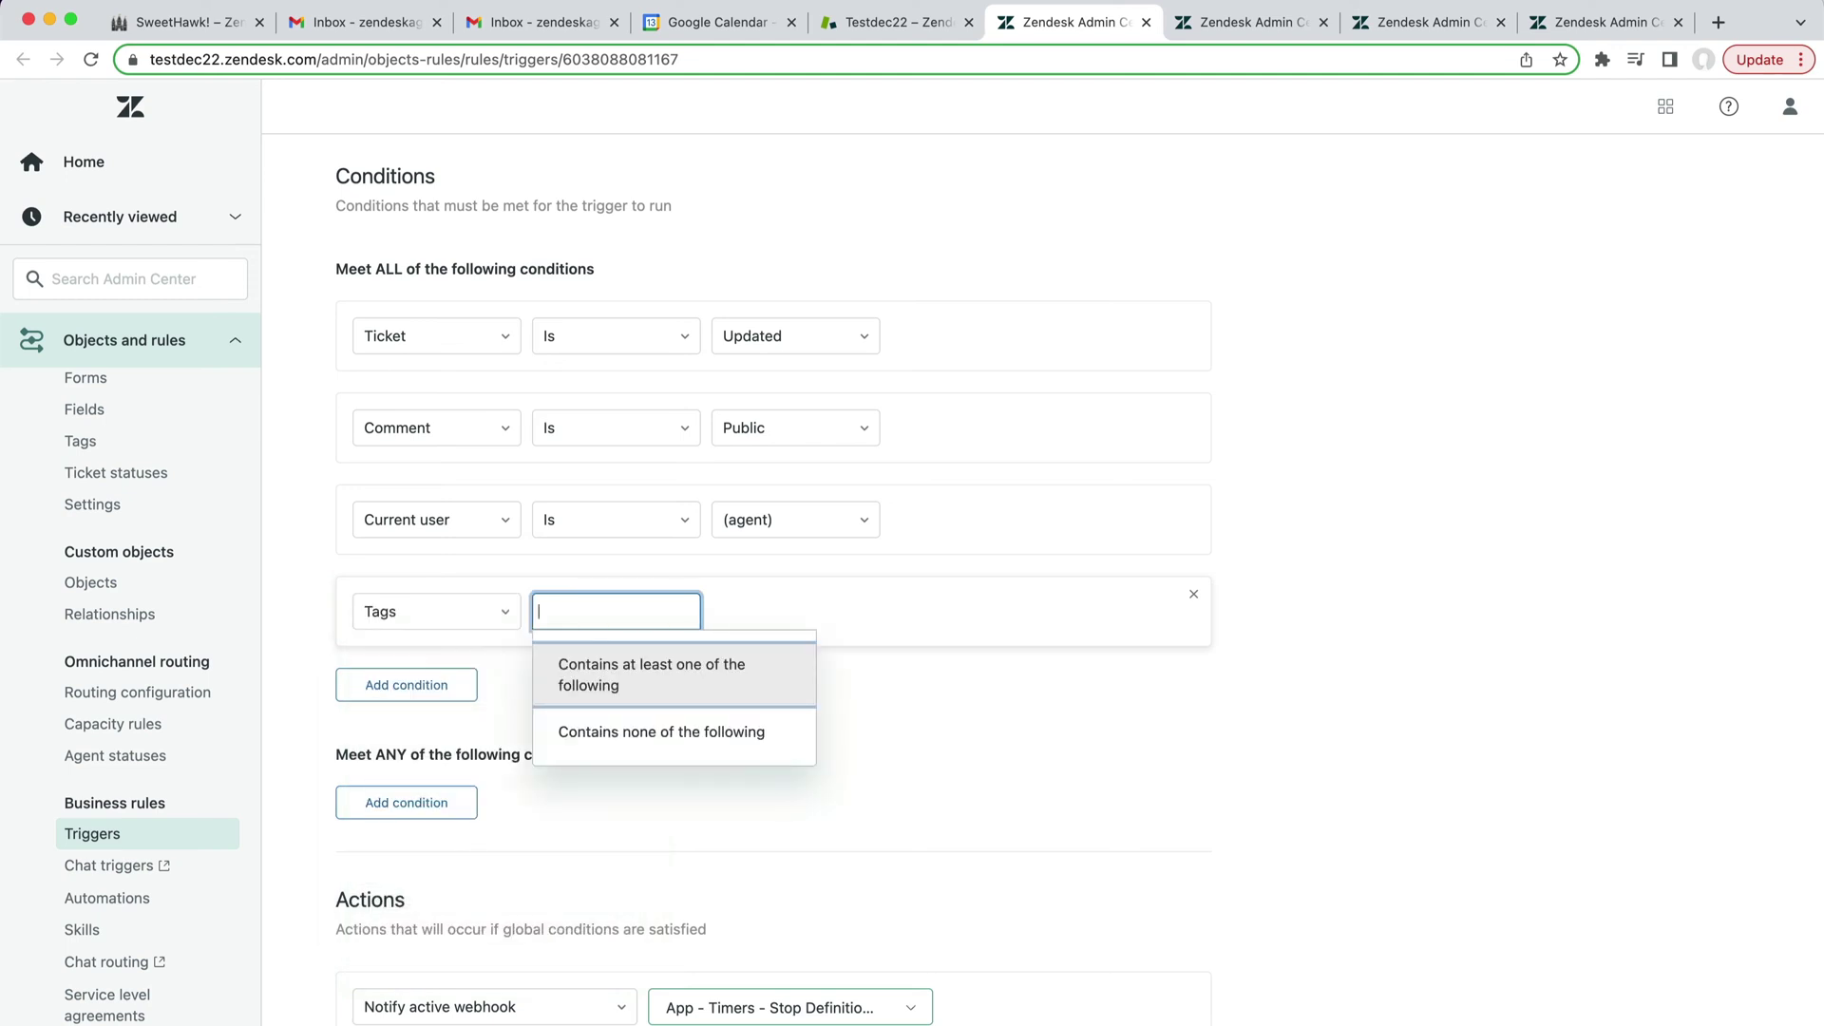
key(Return)
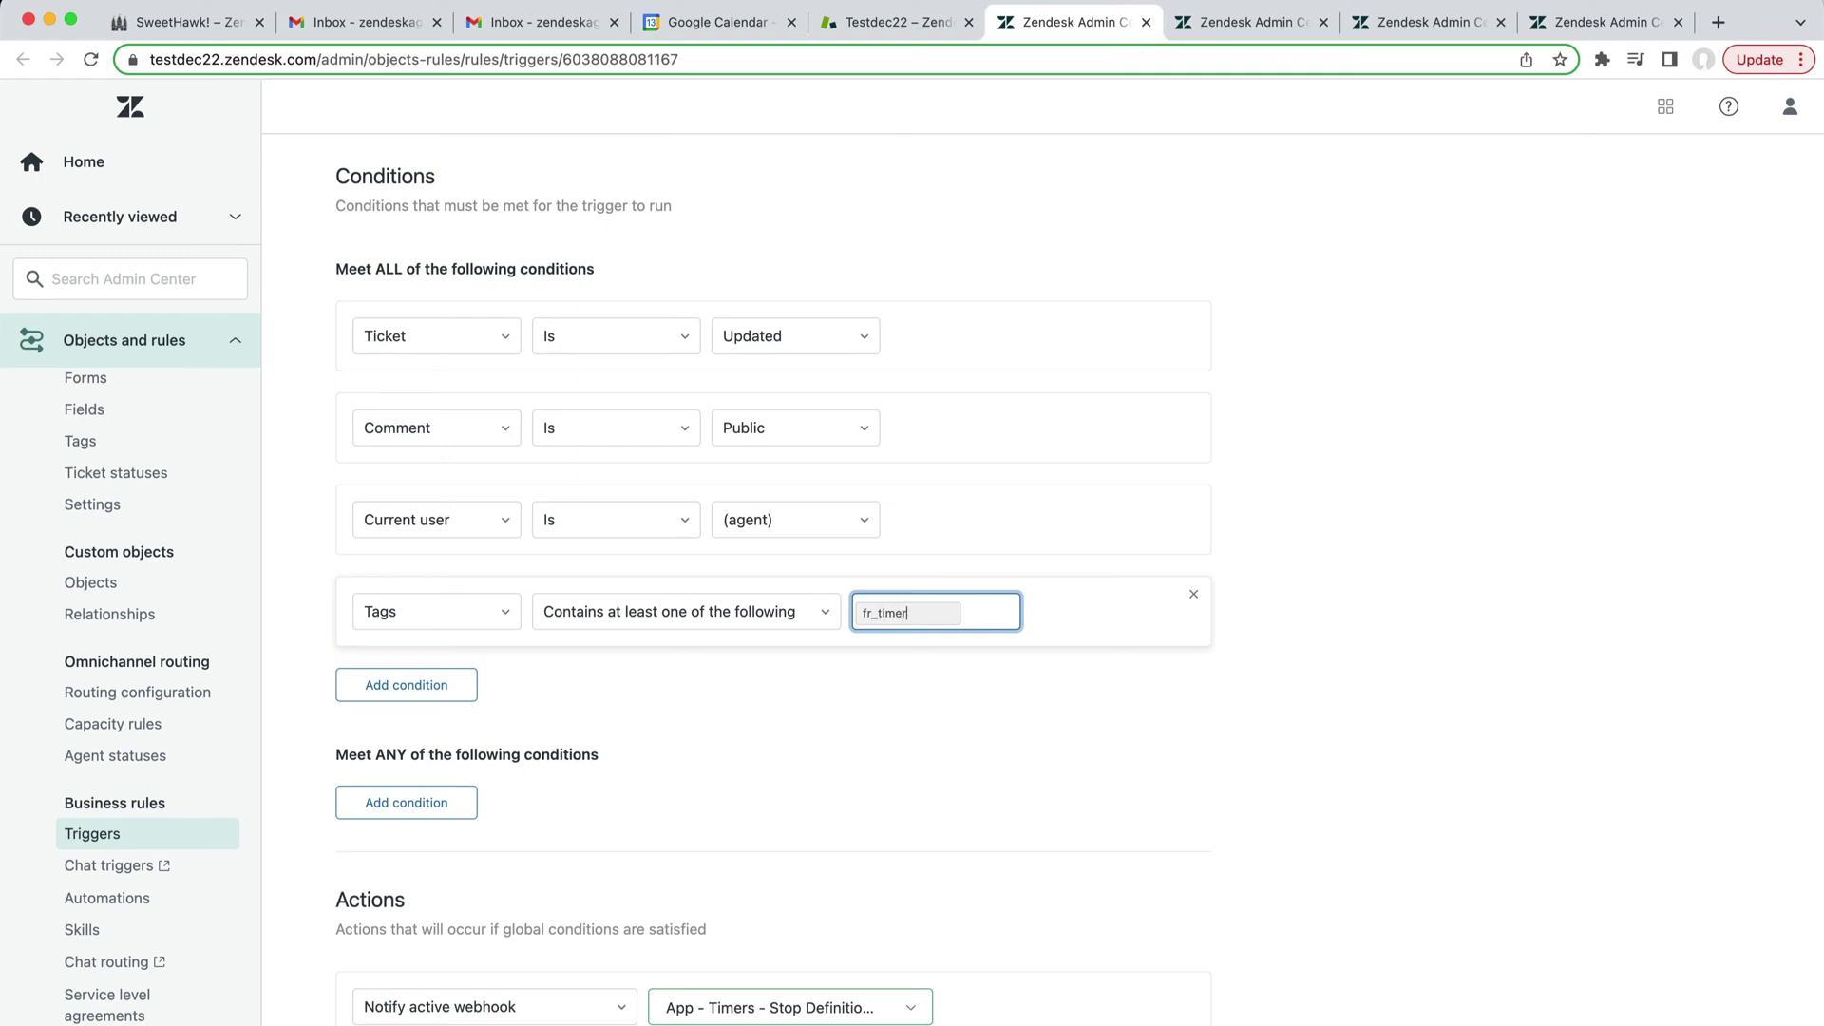
text(fr_timer_running)
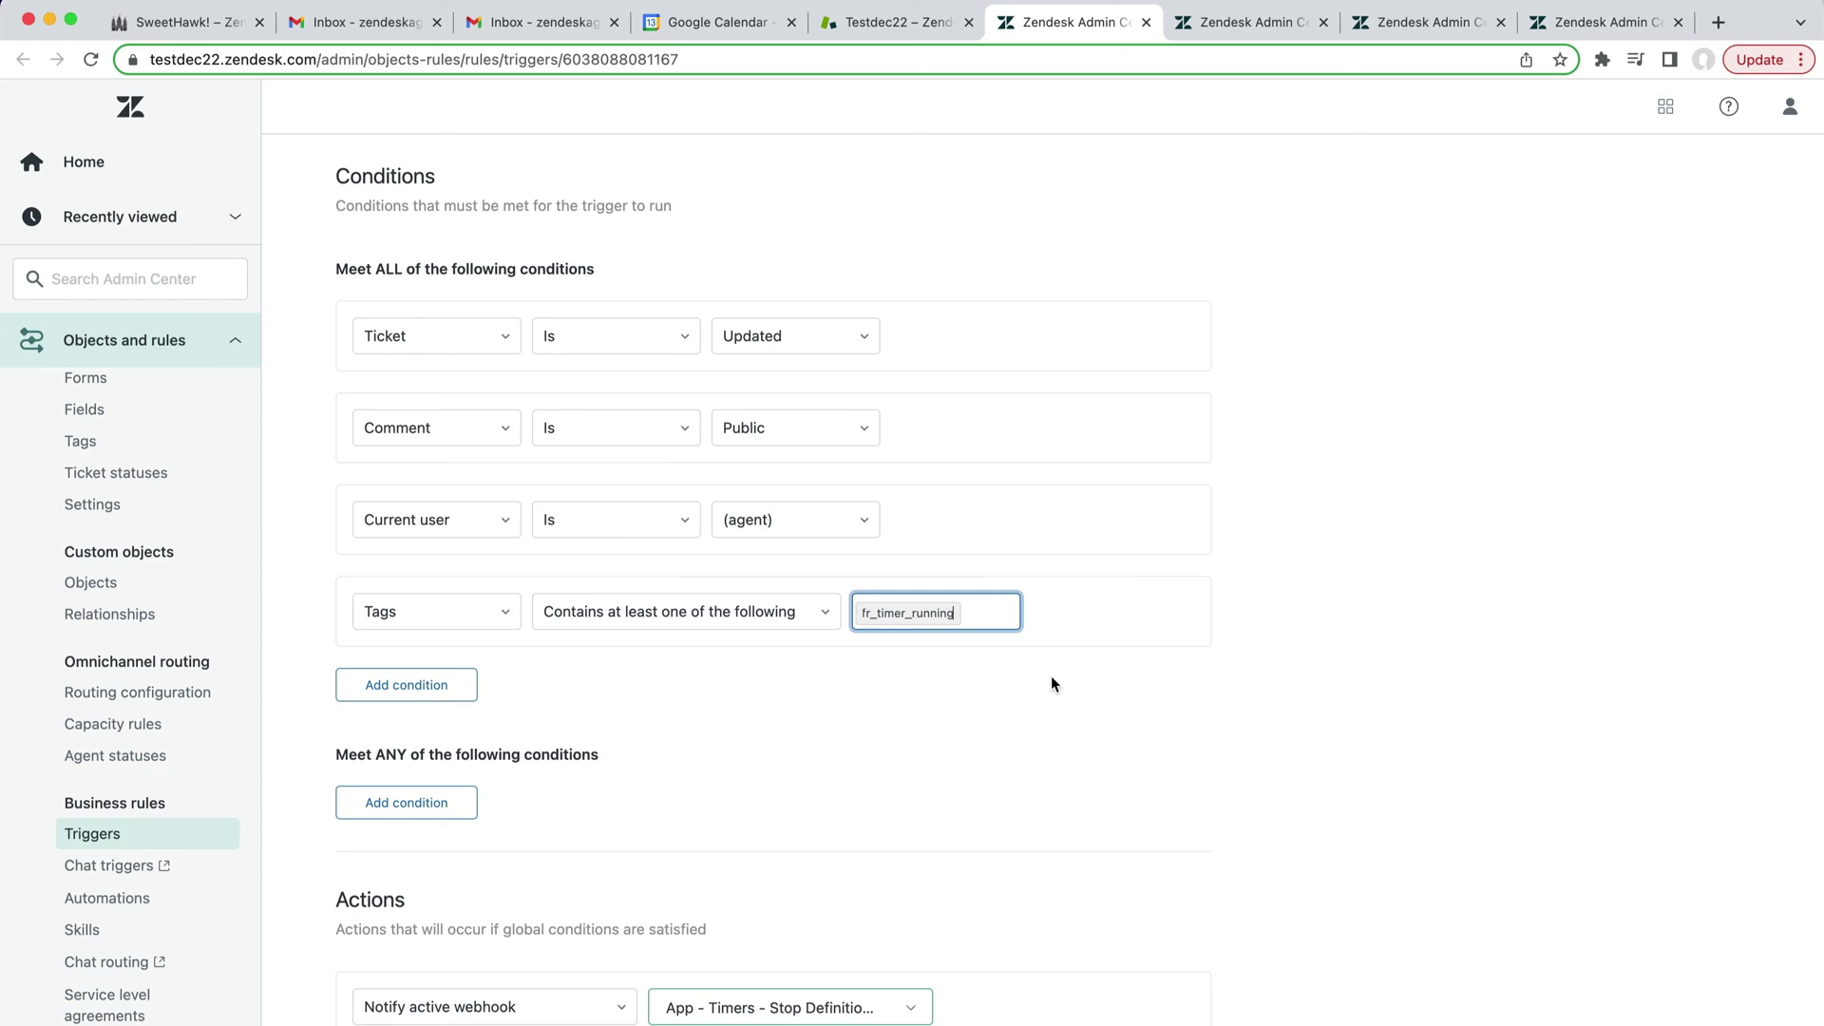
click(1159, 751)
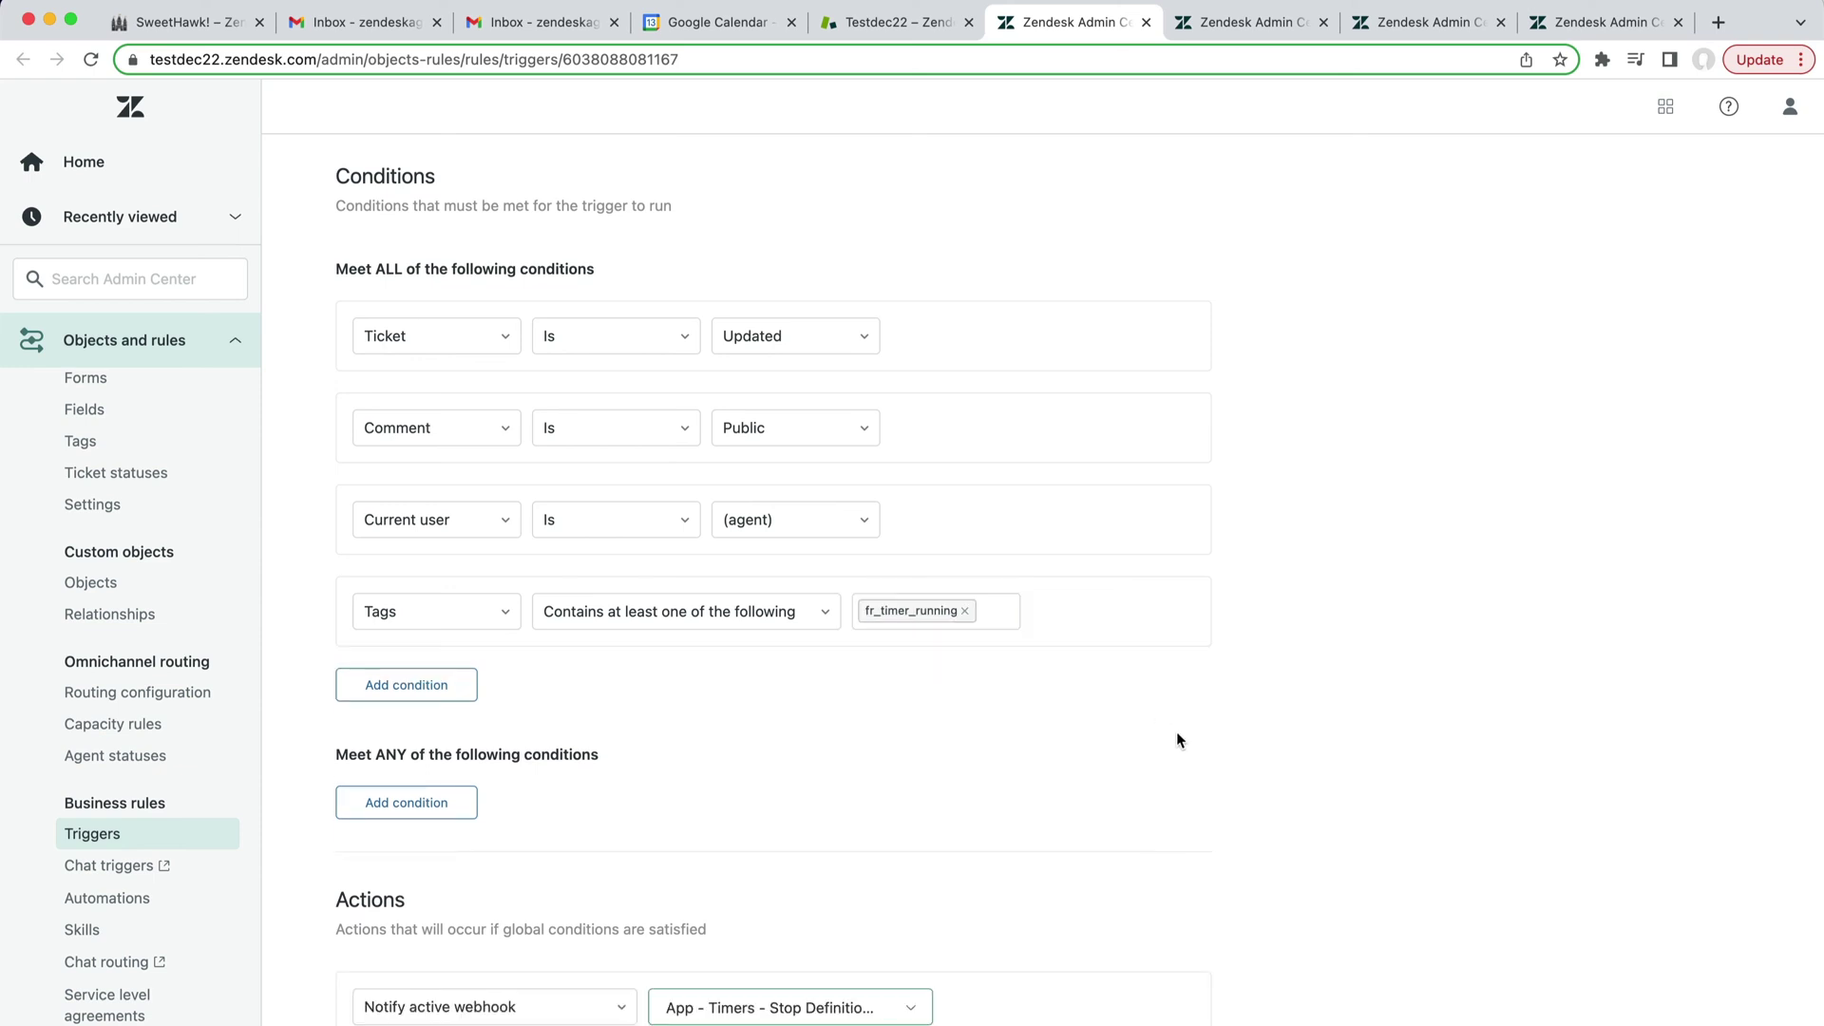
scroll(1176, 739, up, 5)
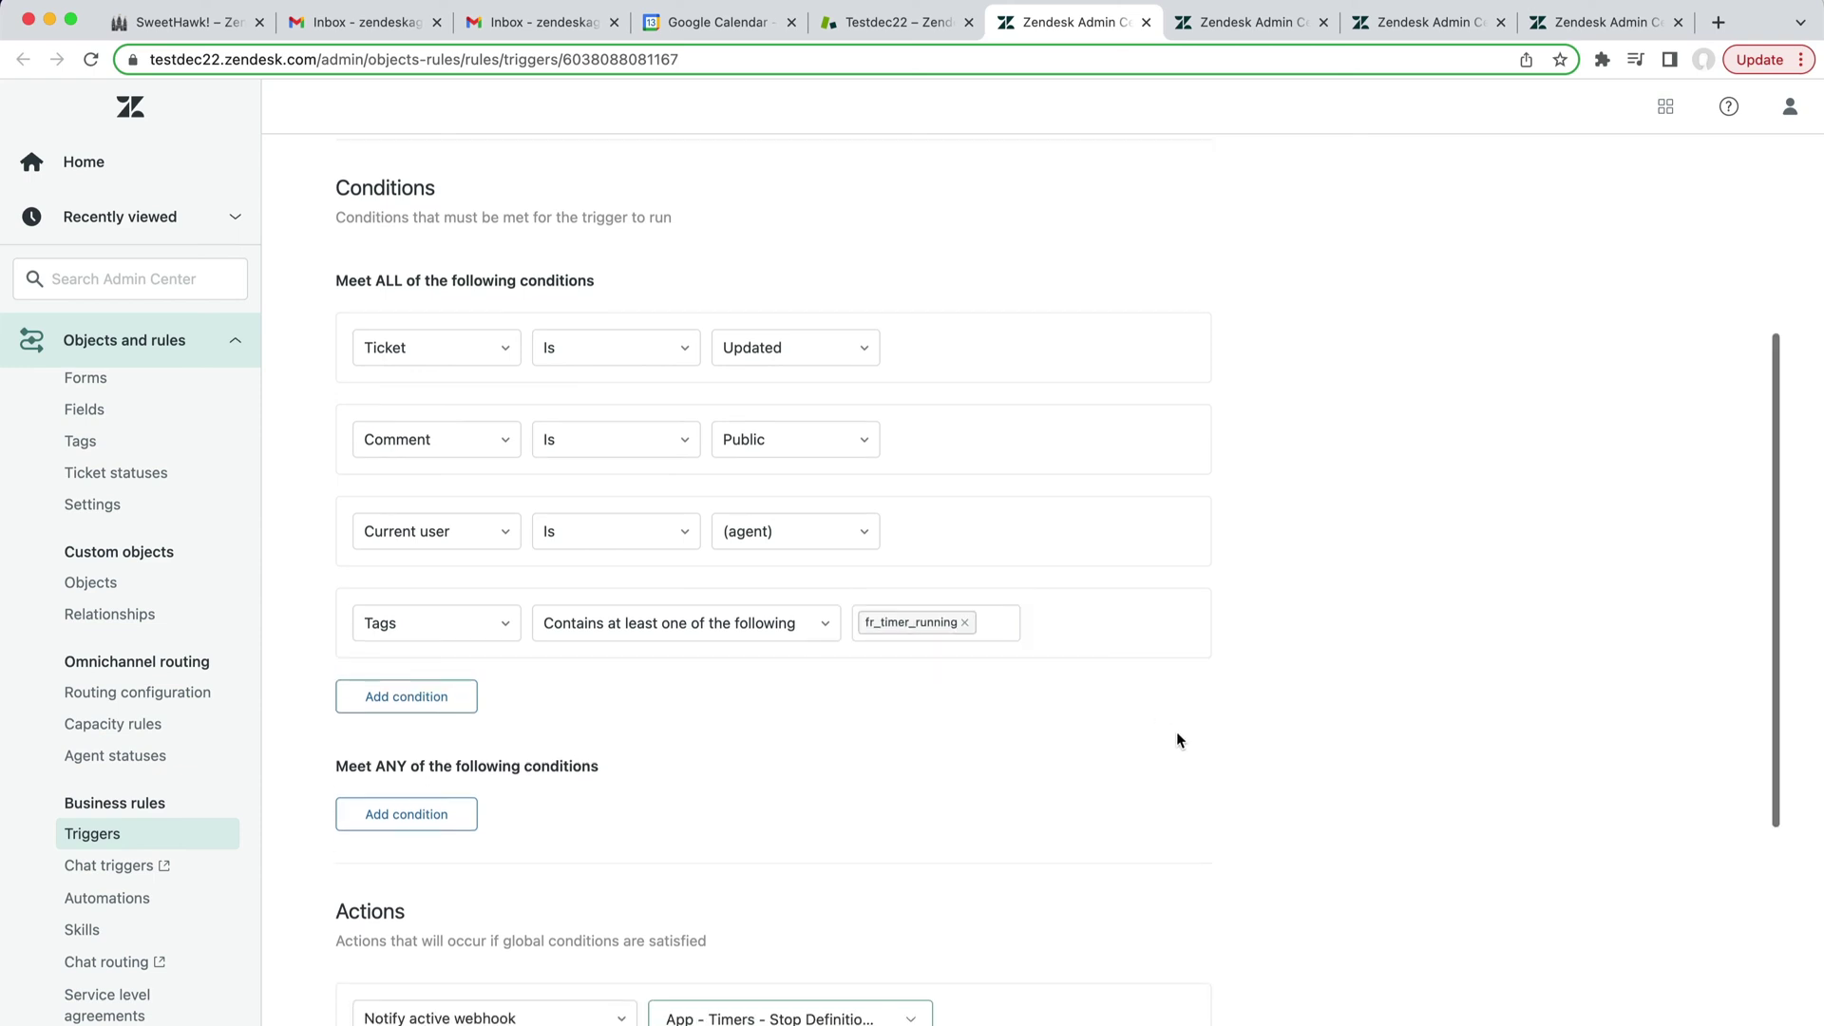
scroll(1176, 739, down, 4)
- Delete the action removing the test_timers_stop tag and save the stop trigger
scroll(1176, 739, up, 2)
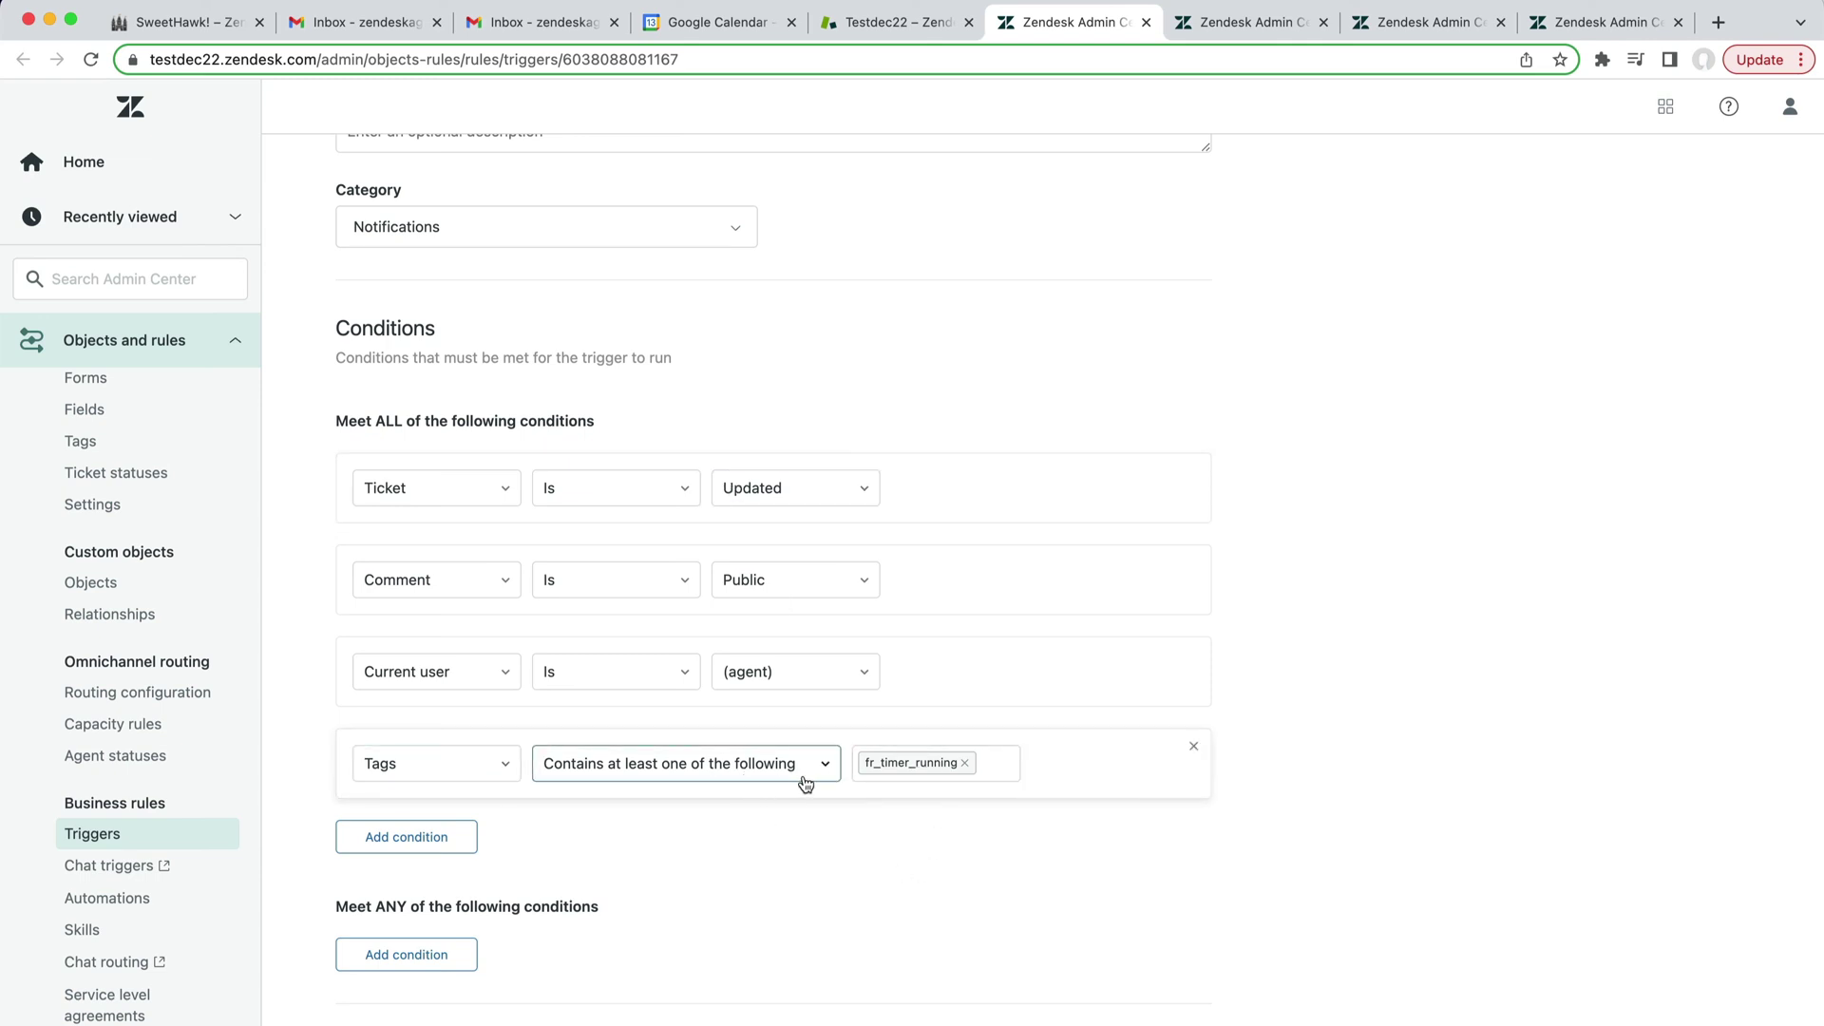
scroll(967, 770, down, 4)
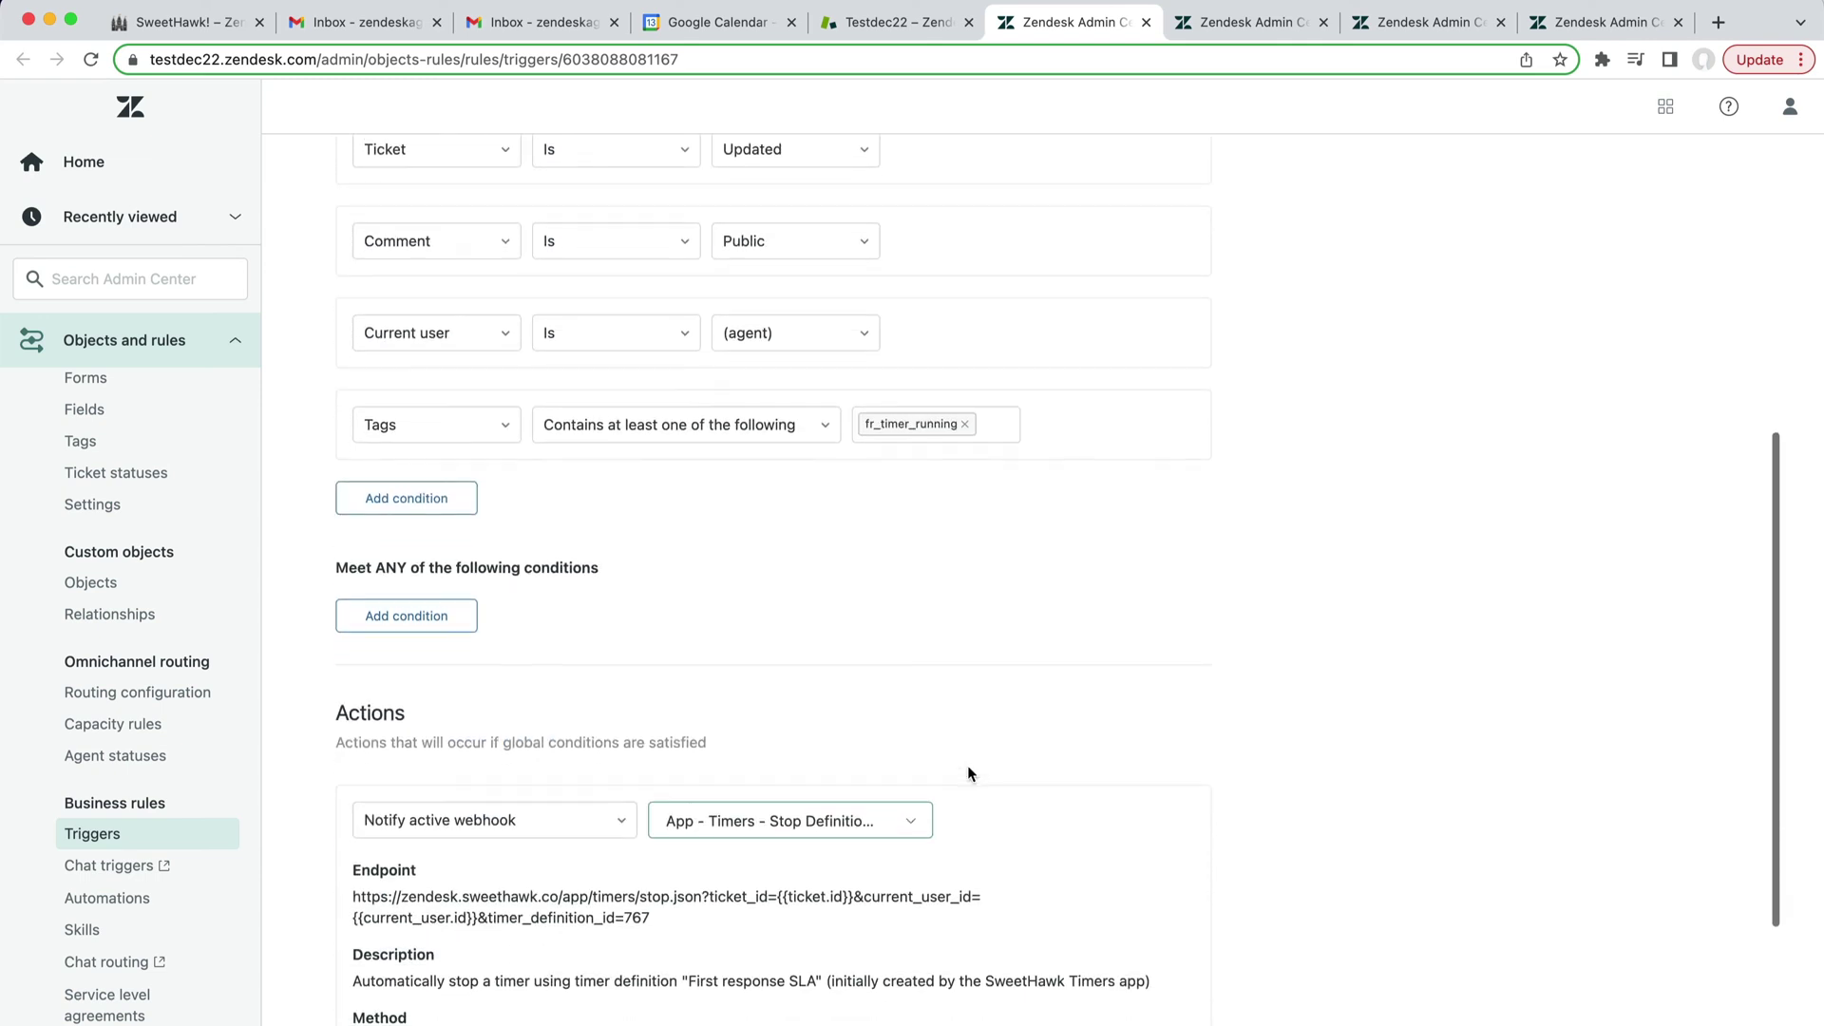
scroll(967, 765, down, 5)
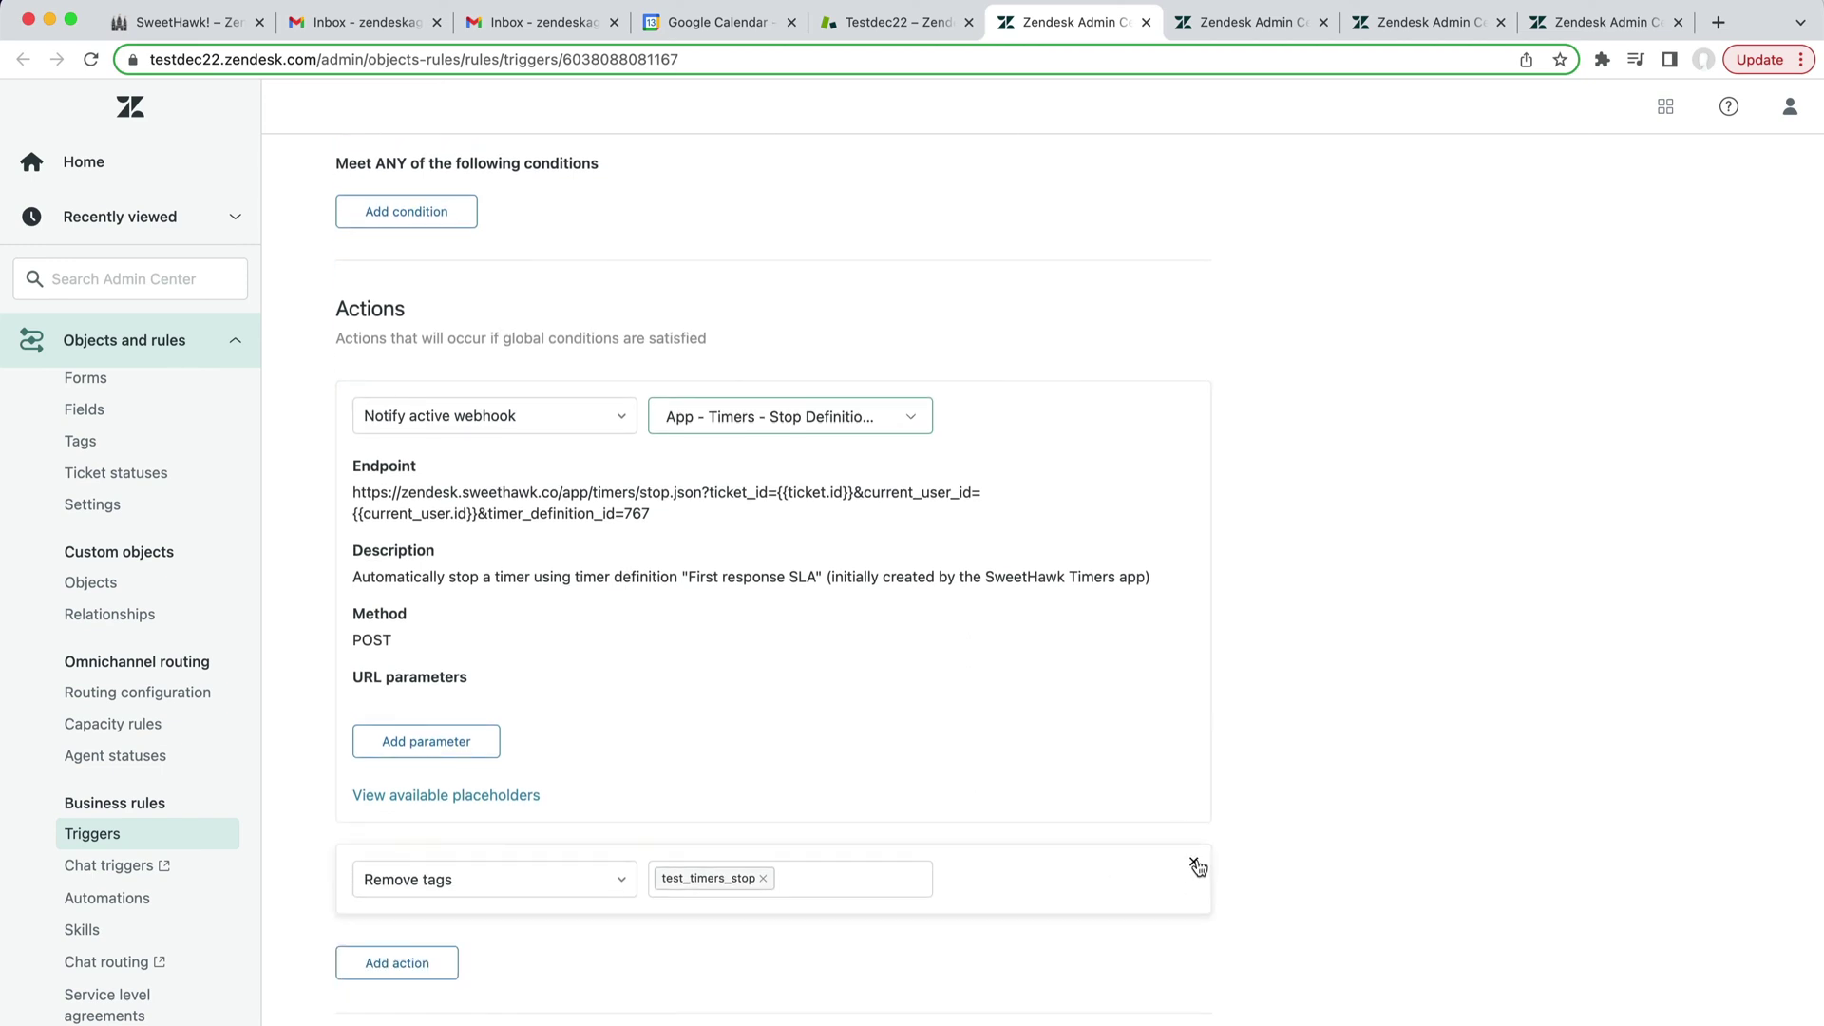
click(1195, 865)
scroll(1013, 477, up, 4)
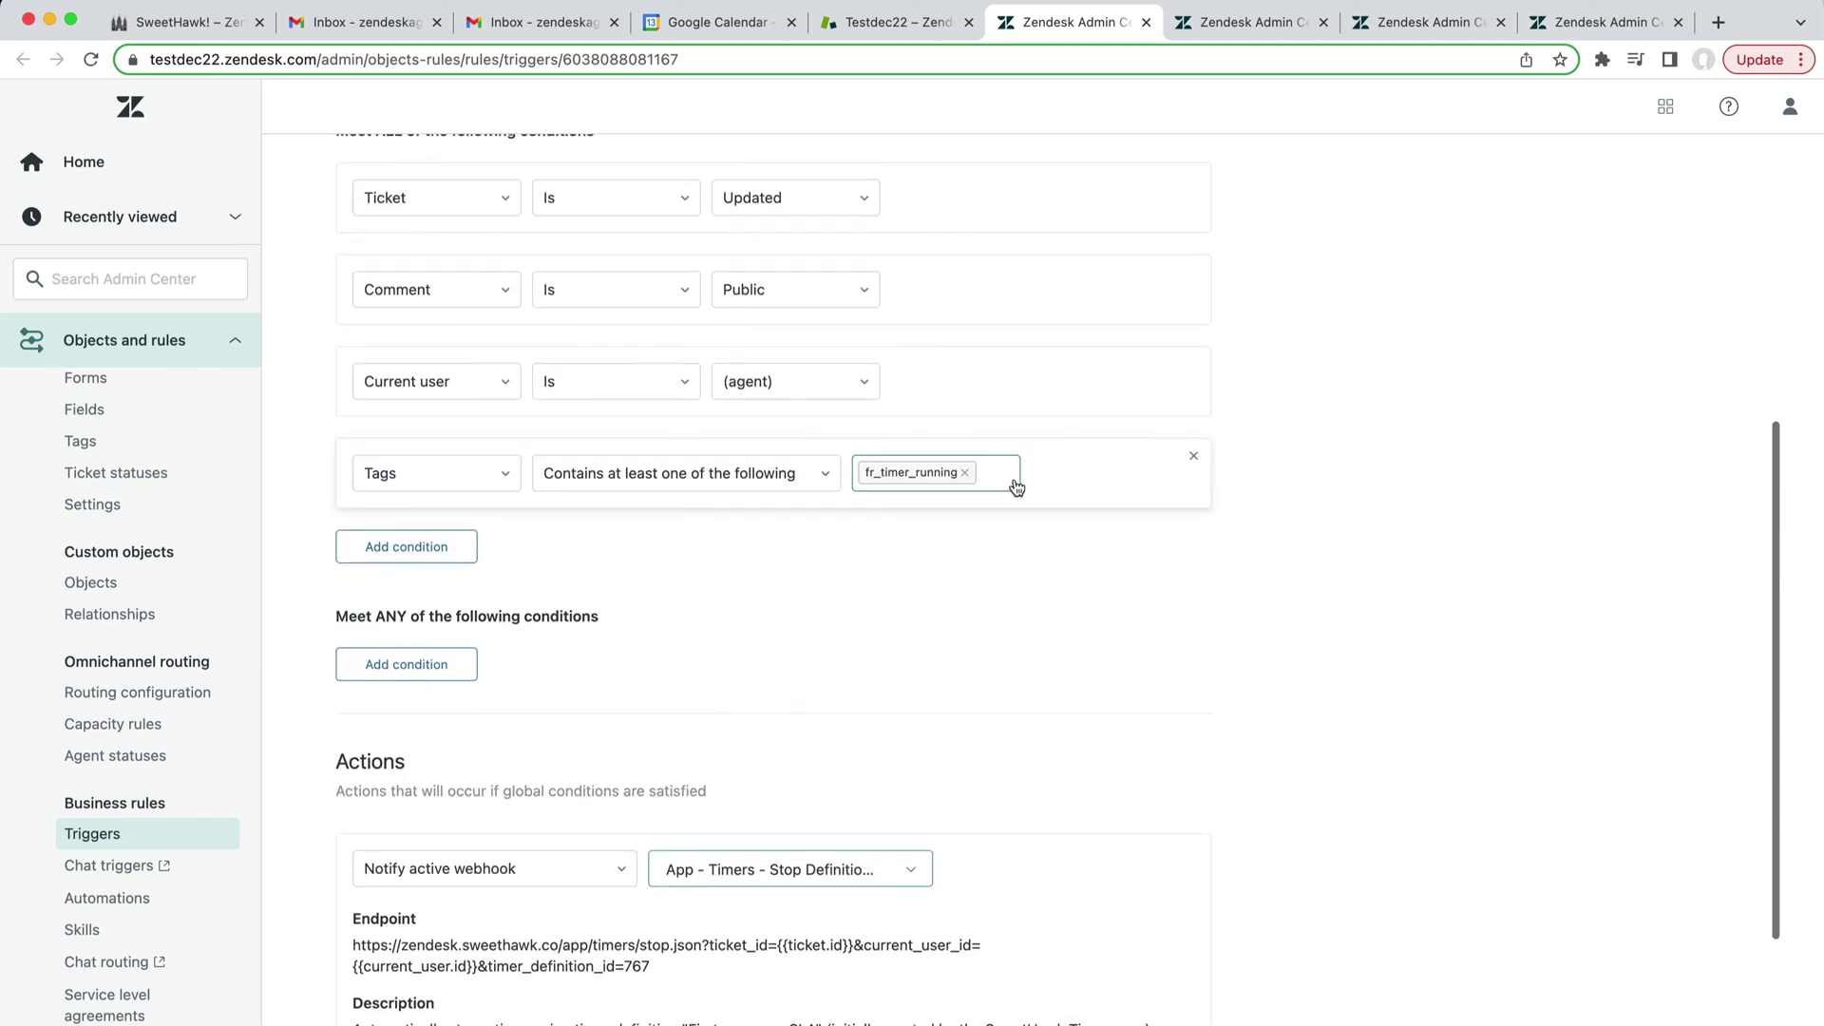
scroll(728, 529, down, 4)
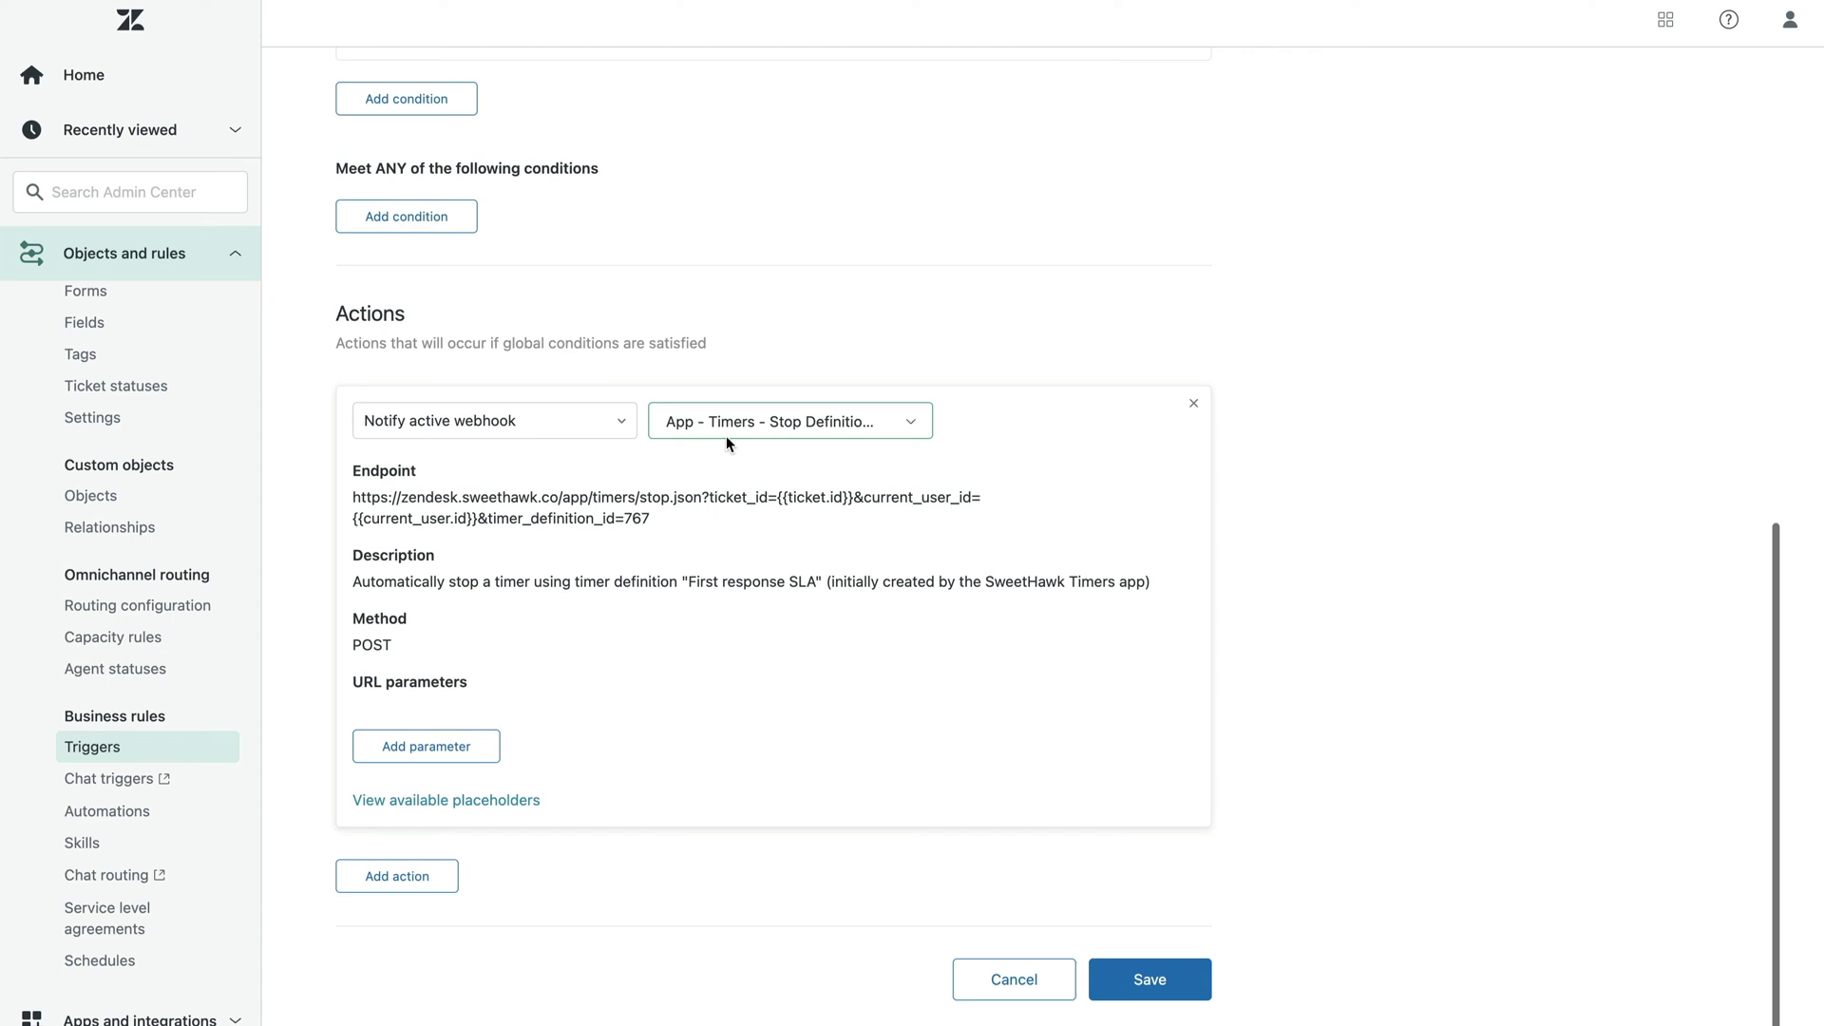
click(1151, 966)
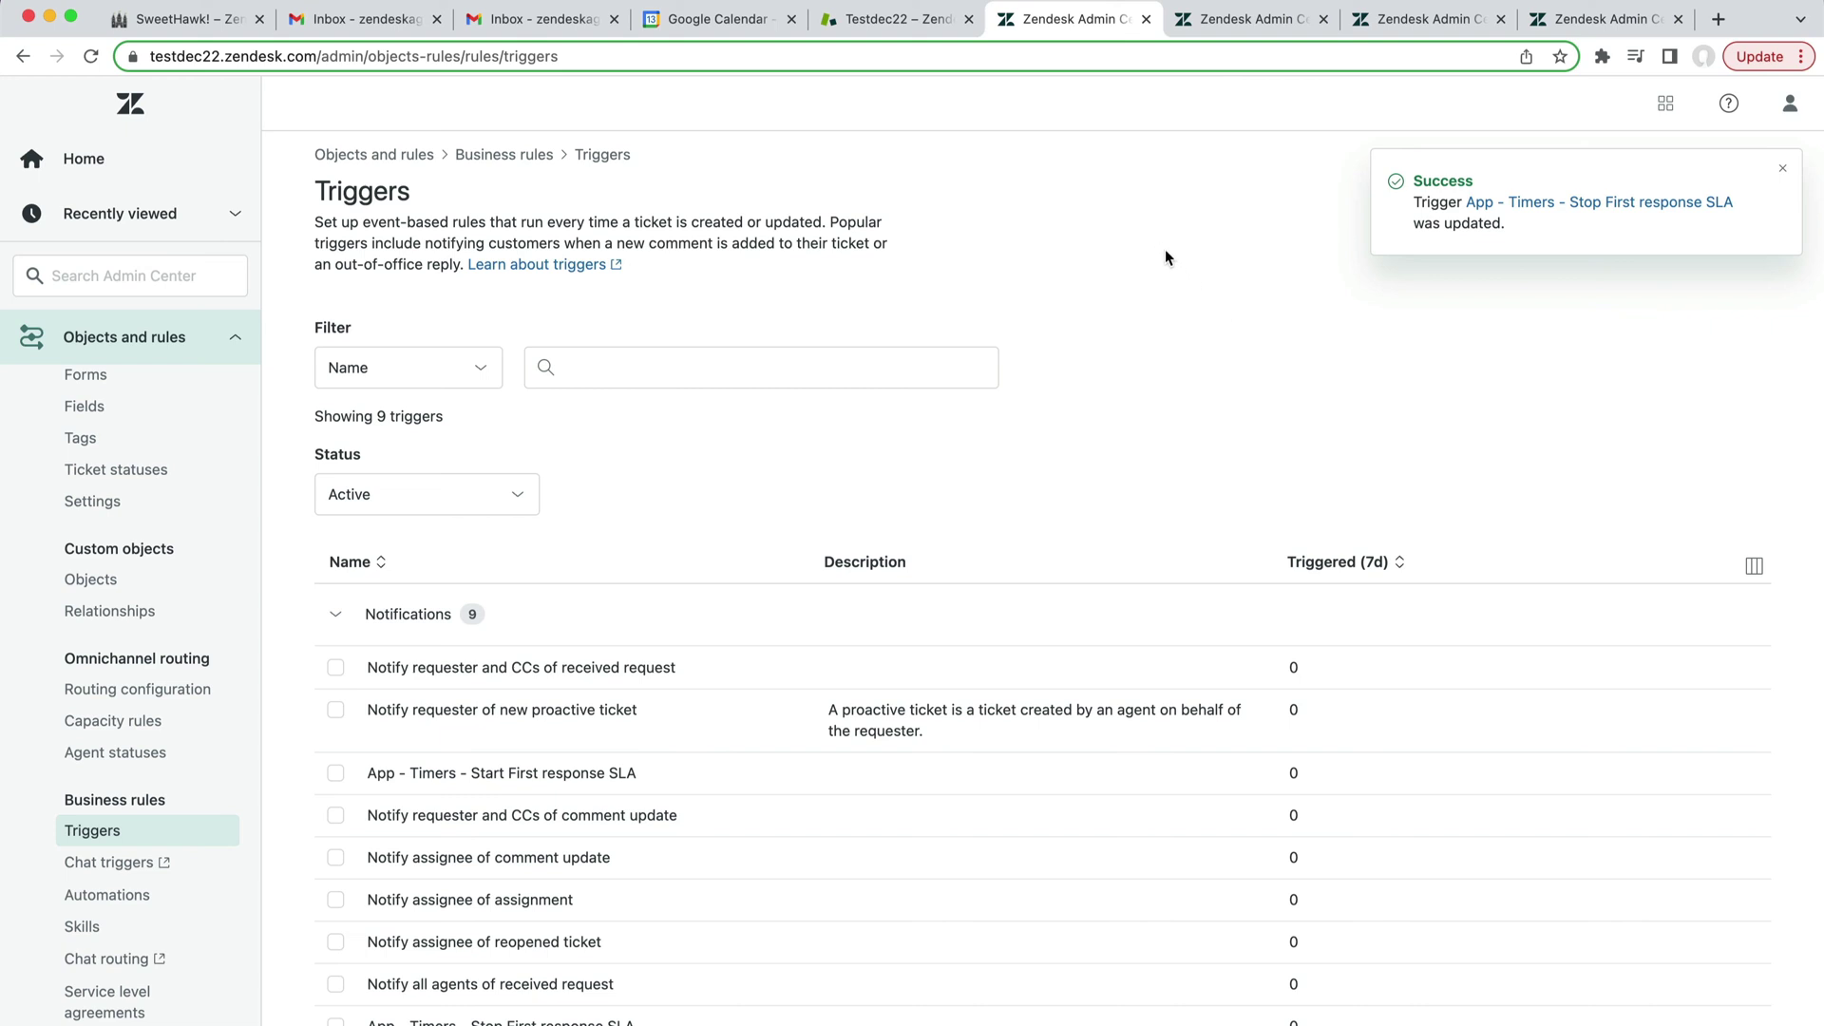
- Start a new ticket in the agent workspace and pick the suggested person as requester
click(923, 17)
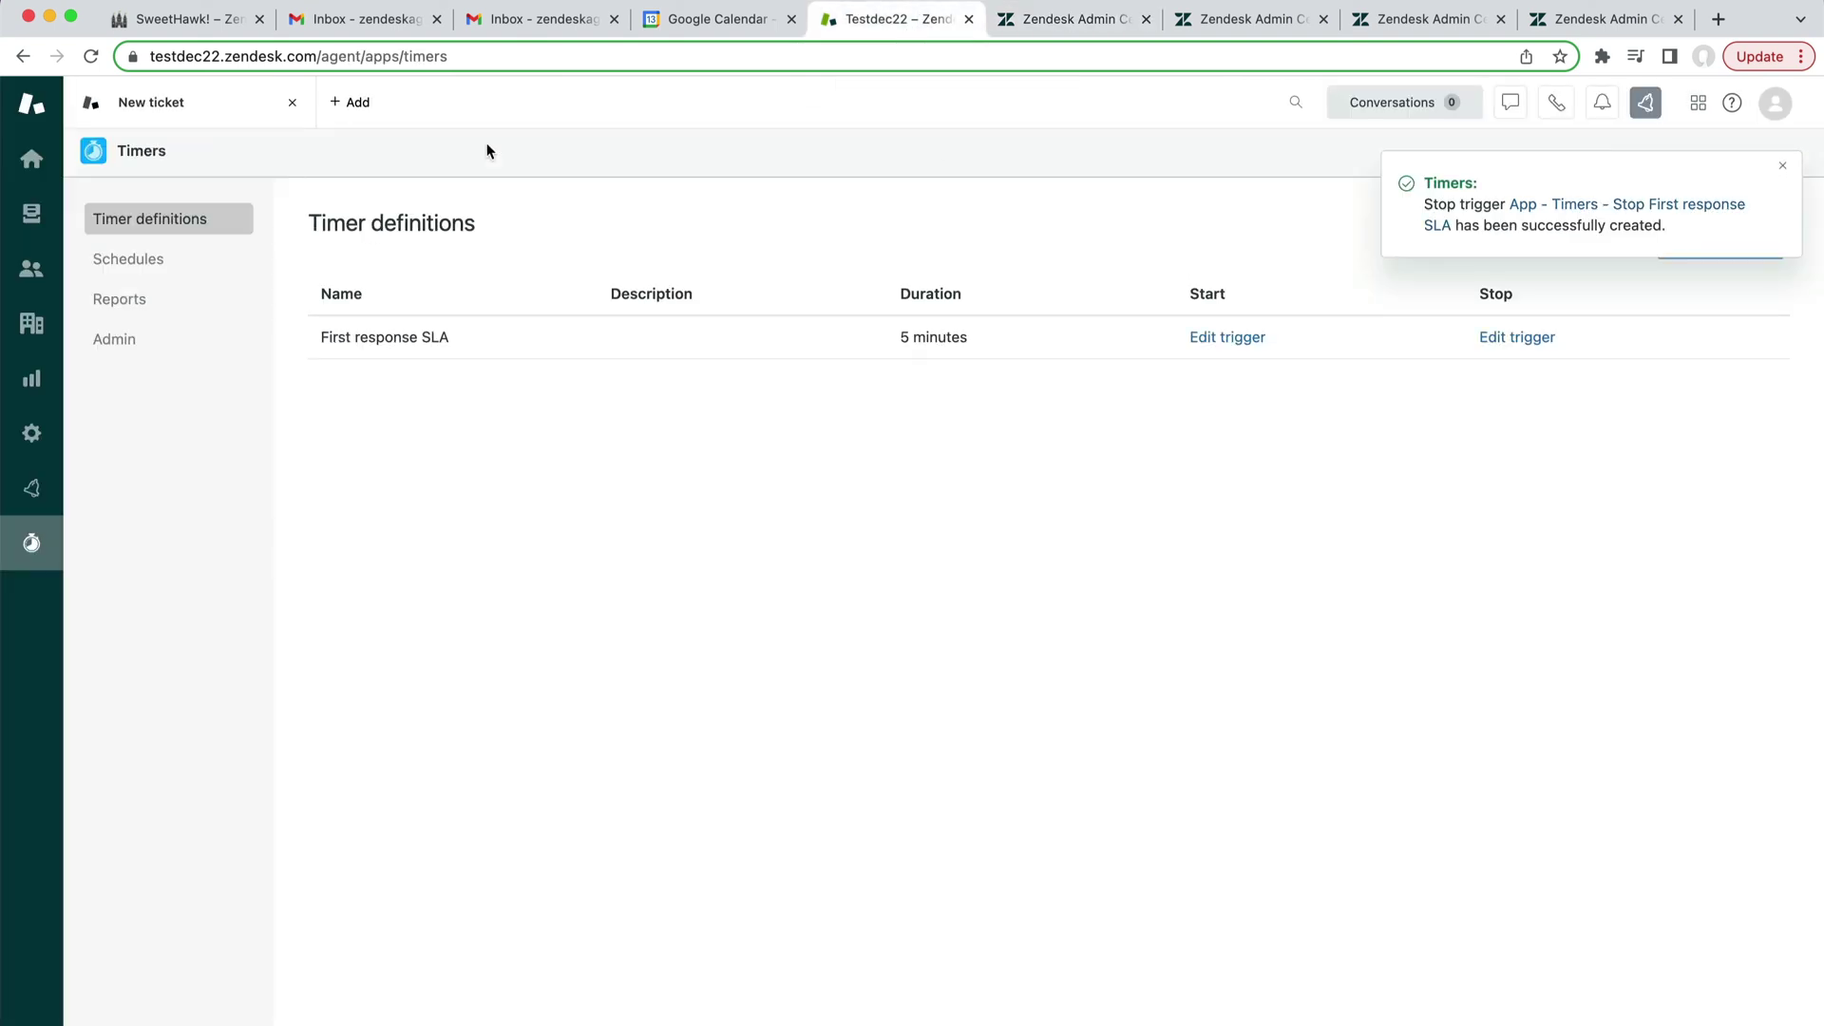
click(244, 114)
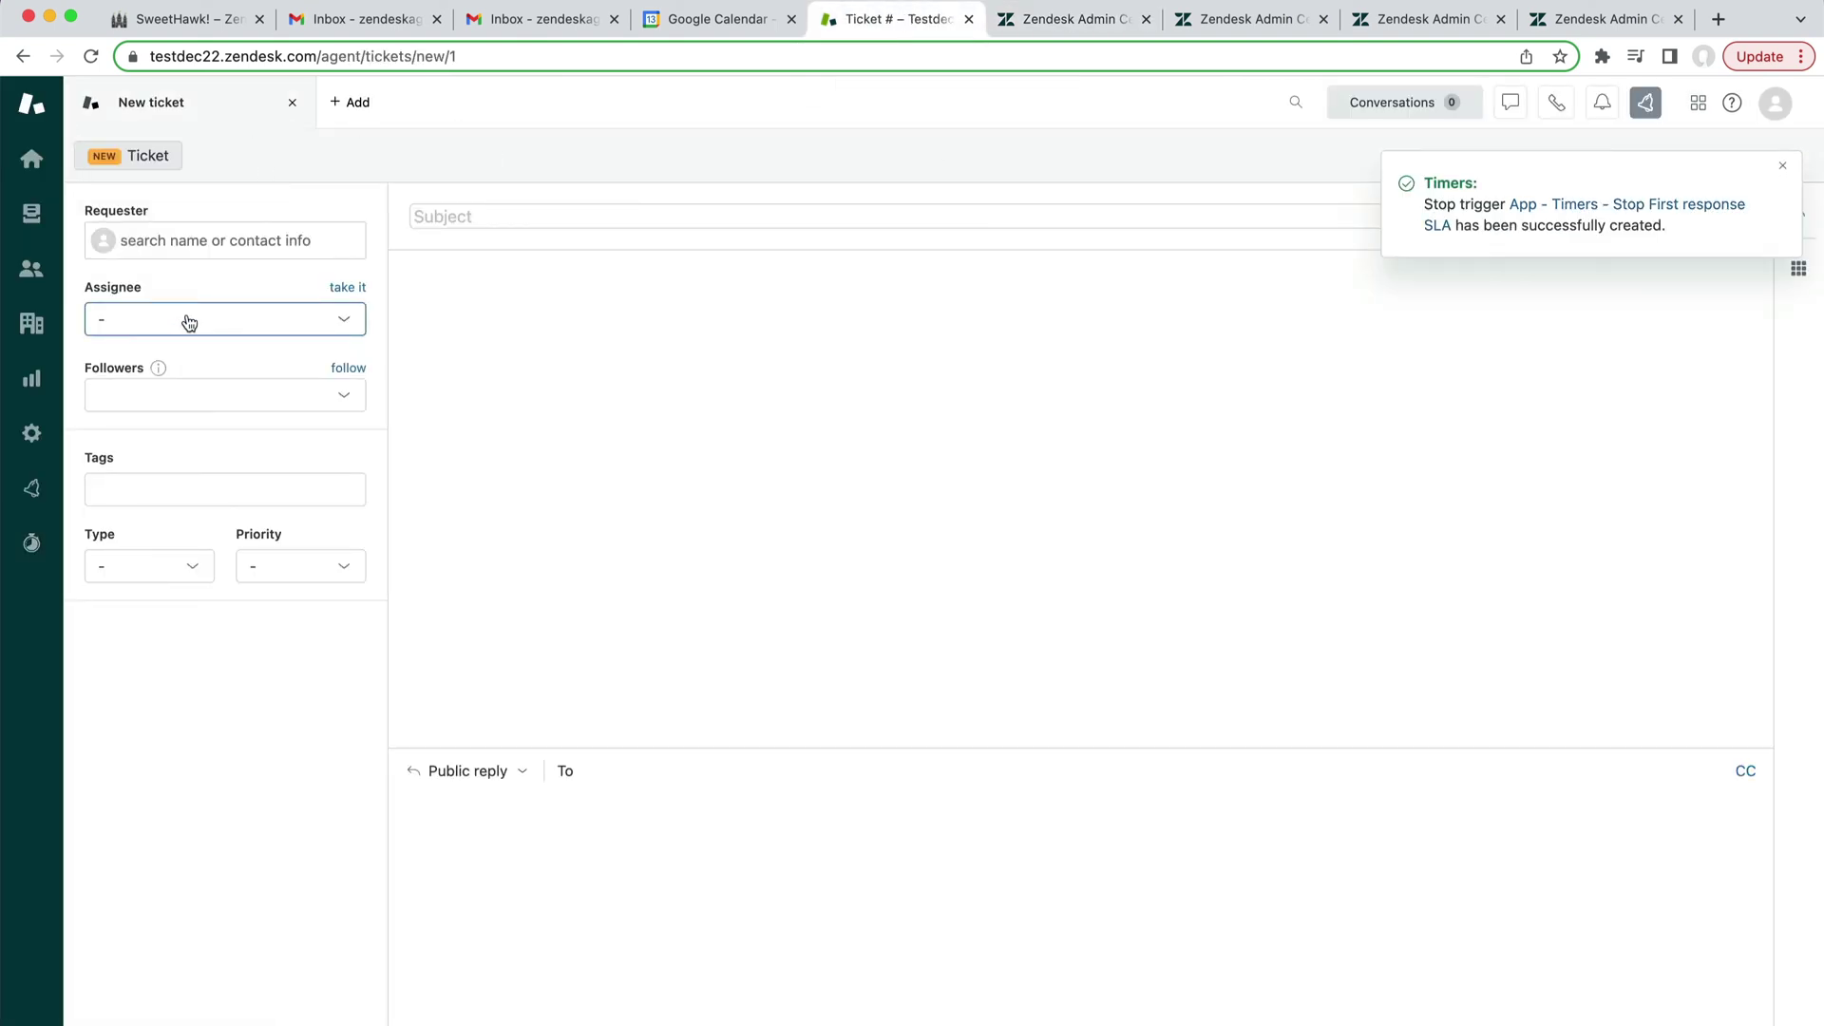
click(241, 228)
text(oin)
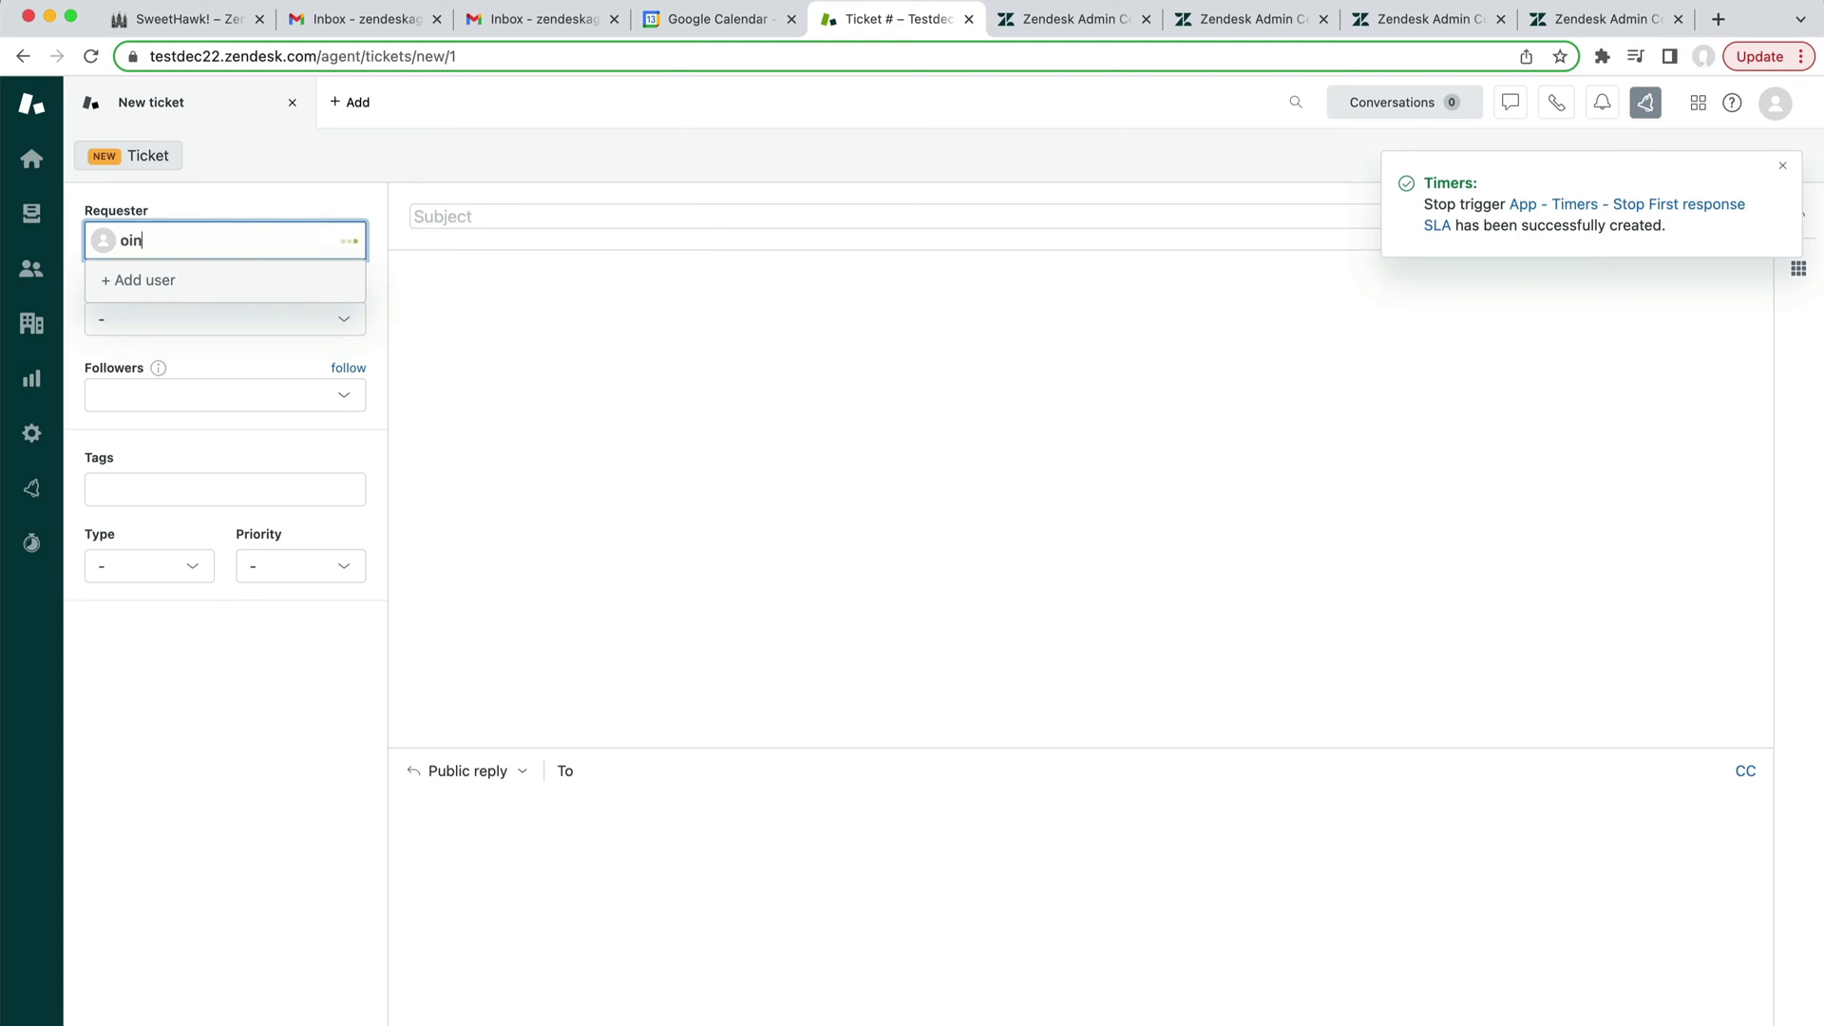
key(BackSpace)
key(BackSpace)
text(inig)
click(230, 300)
- Give the ticket subject 'Test', add the public reply 'test', and submit as New
click(504, 221)
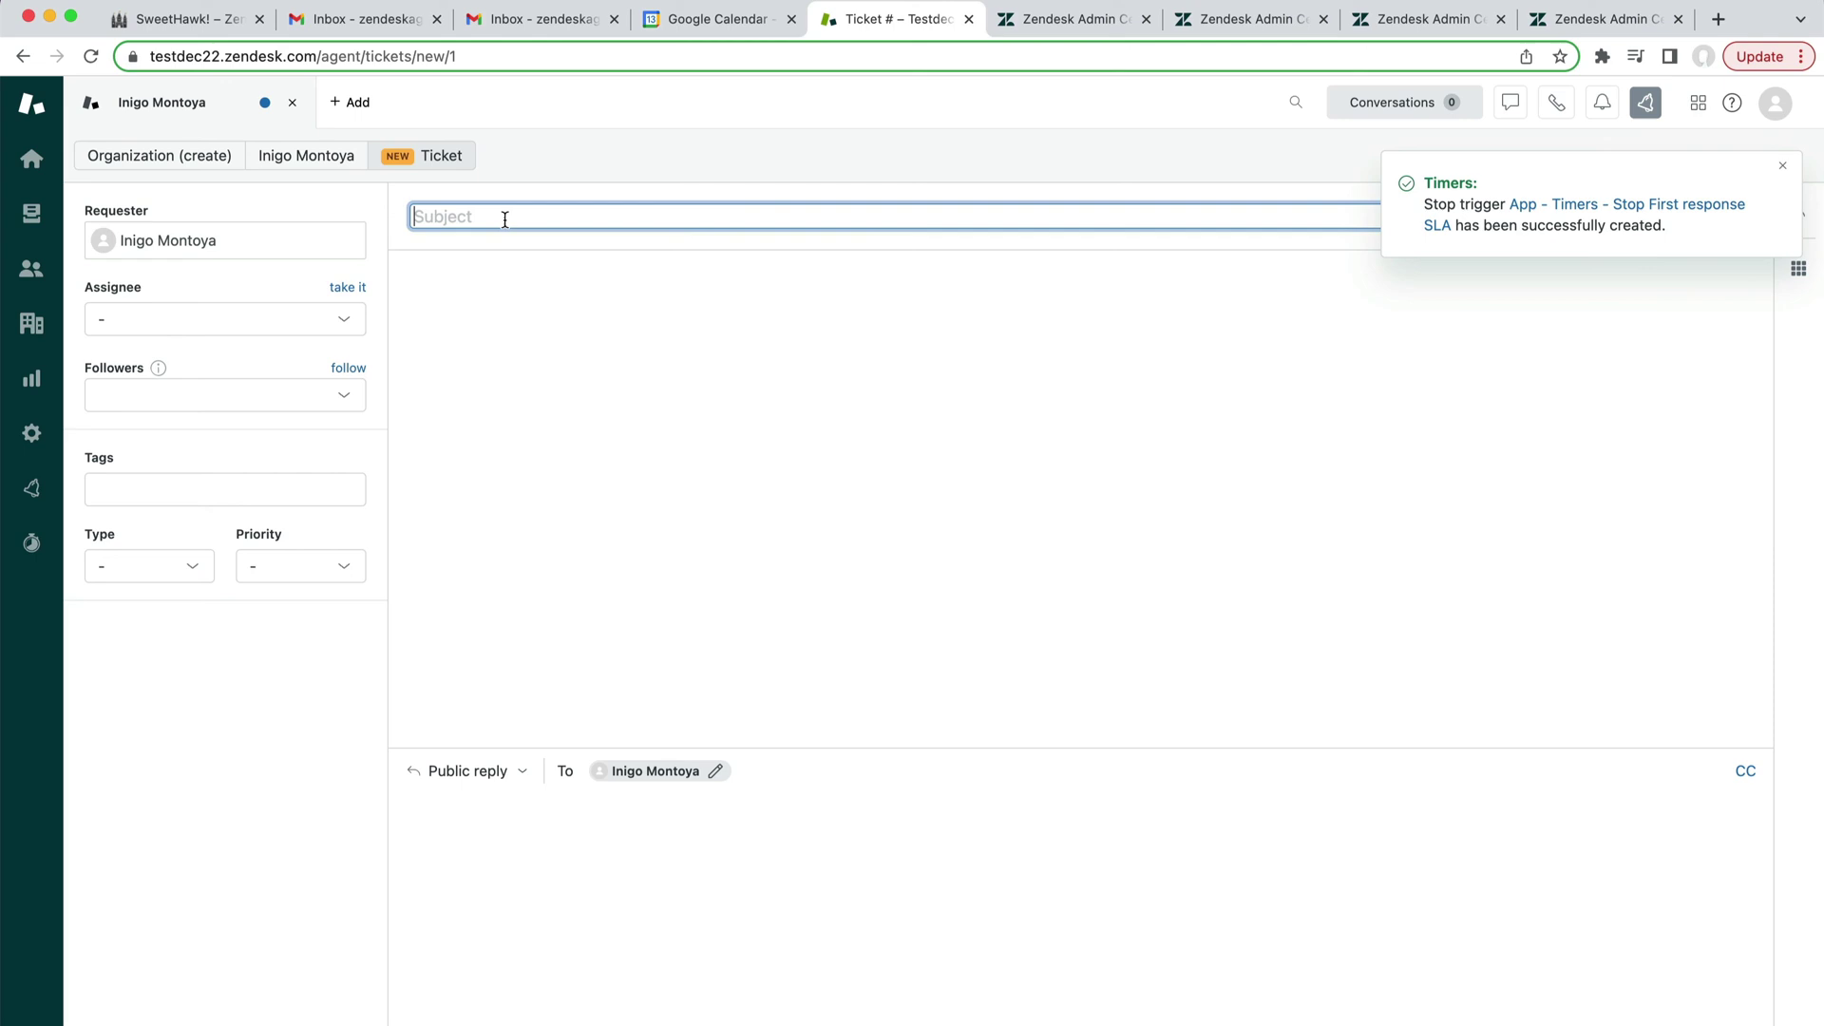
text(Ts=e)
key(BackSpace)
key(BackSpace)
key(BackSpace)
key(BackSpace)
text(Test)
click(696, 879)
text(test)
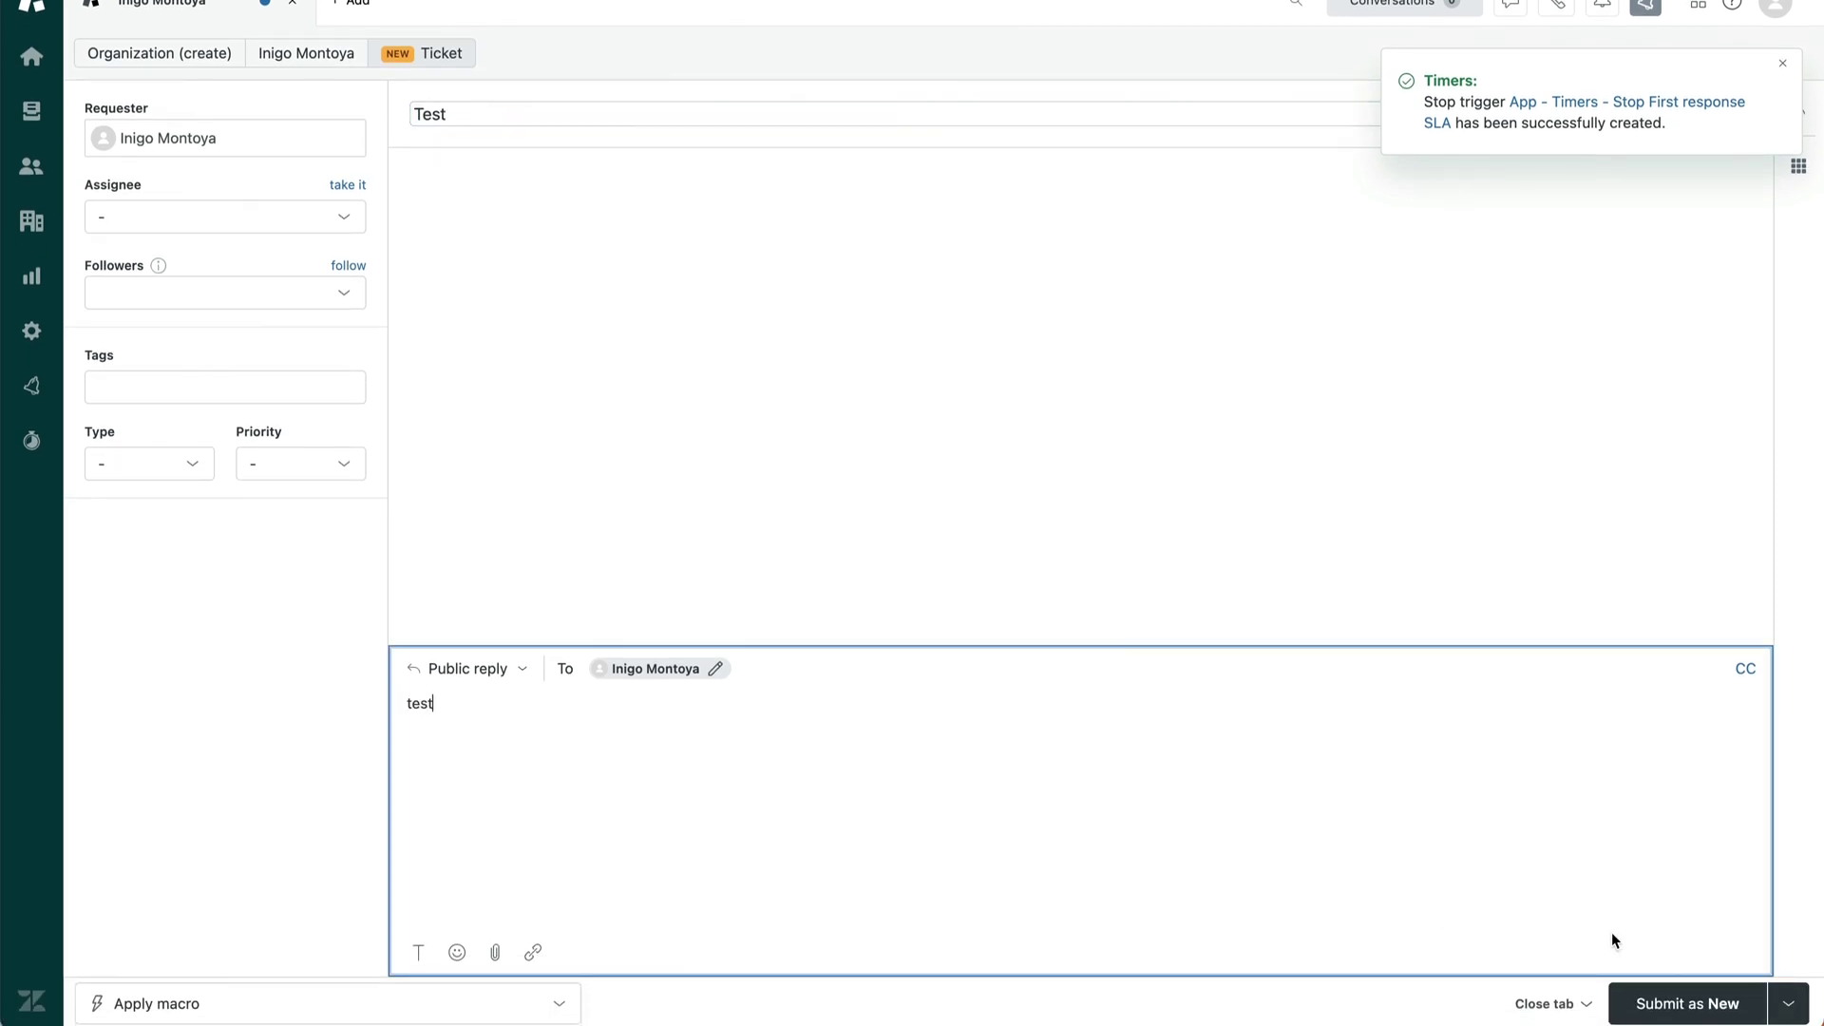
click(1709, 1003)
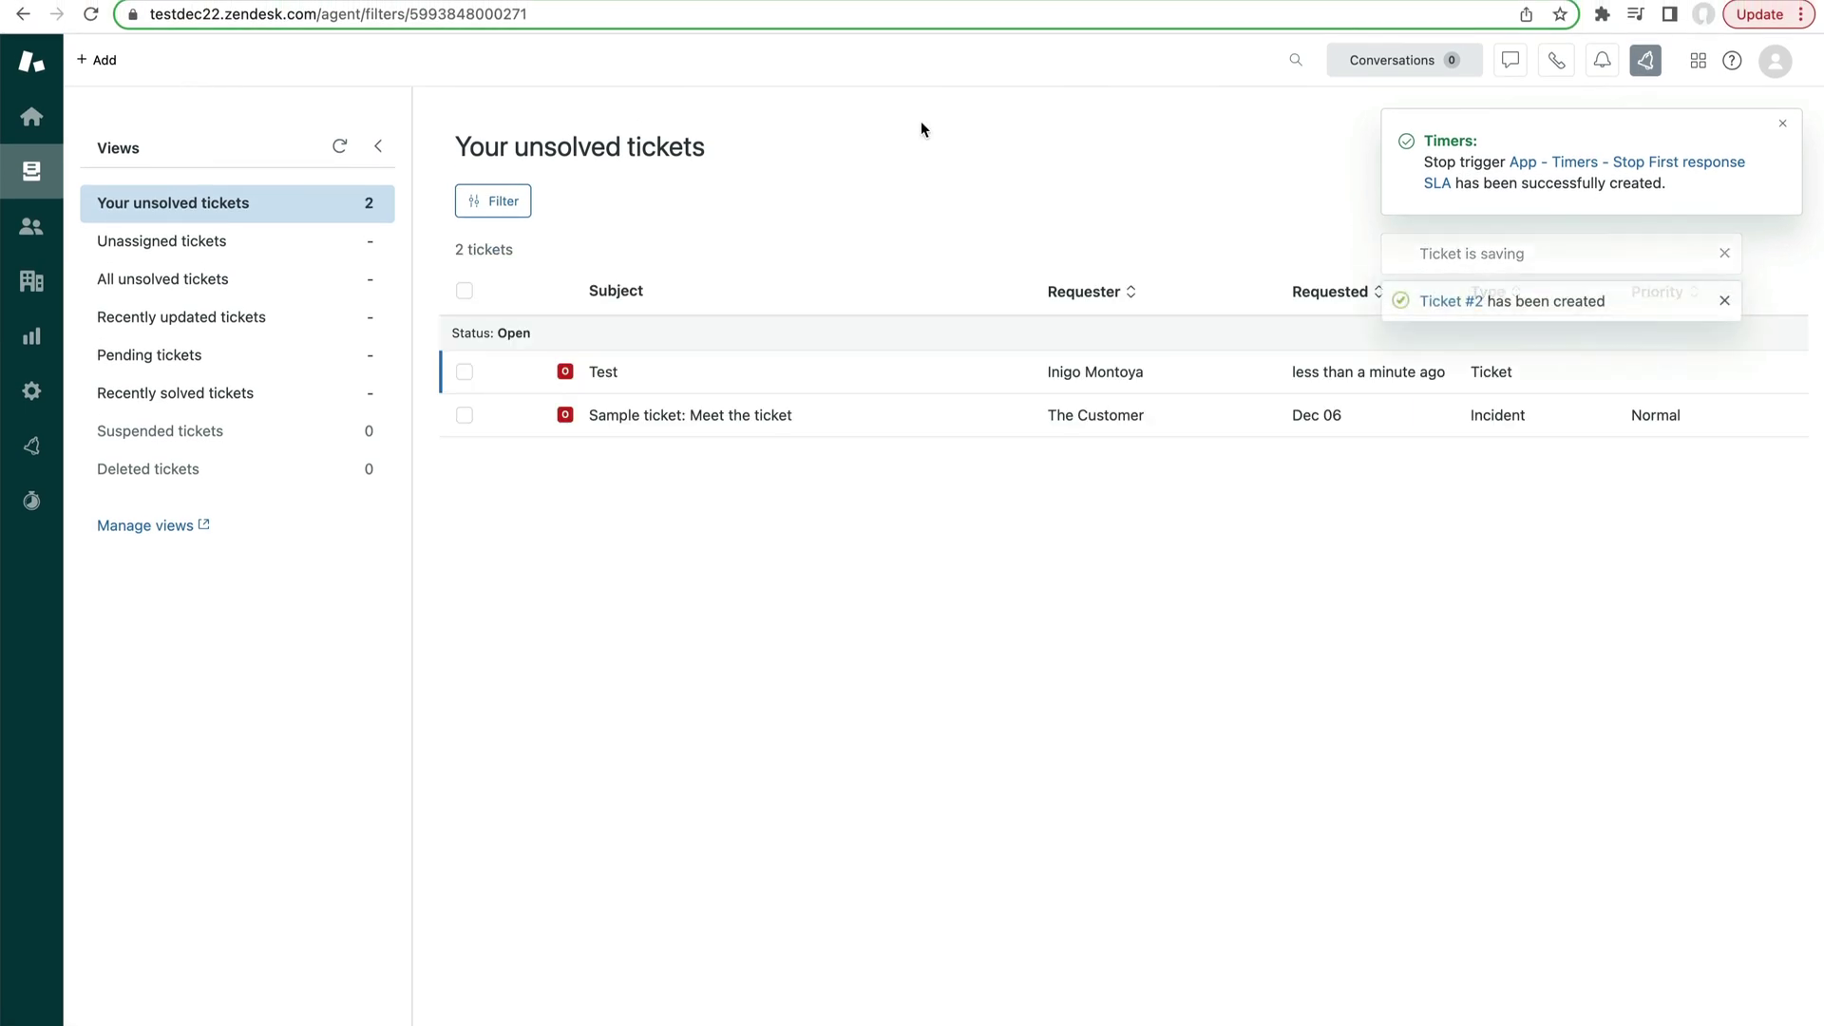
- Open ticket #2, confirm its First response SLA timer is running, and review its event history
click(1451, 253)
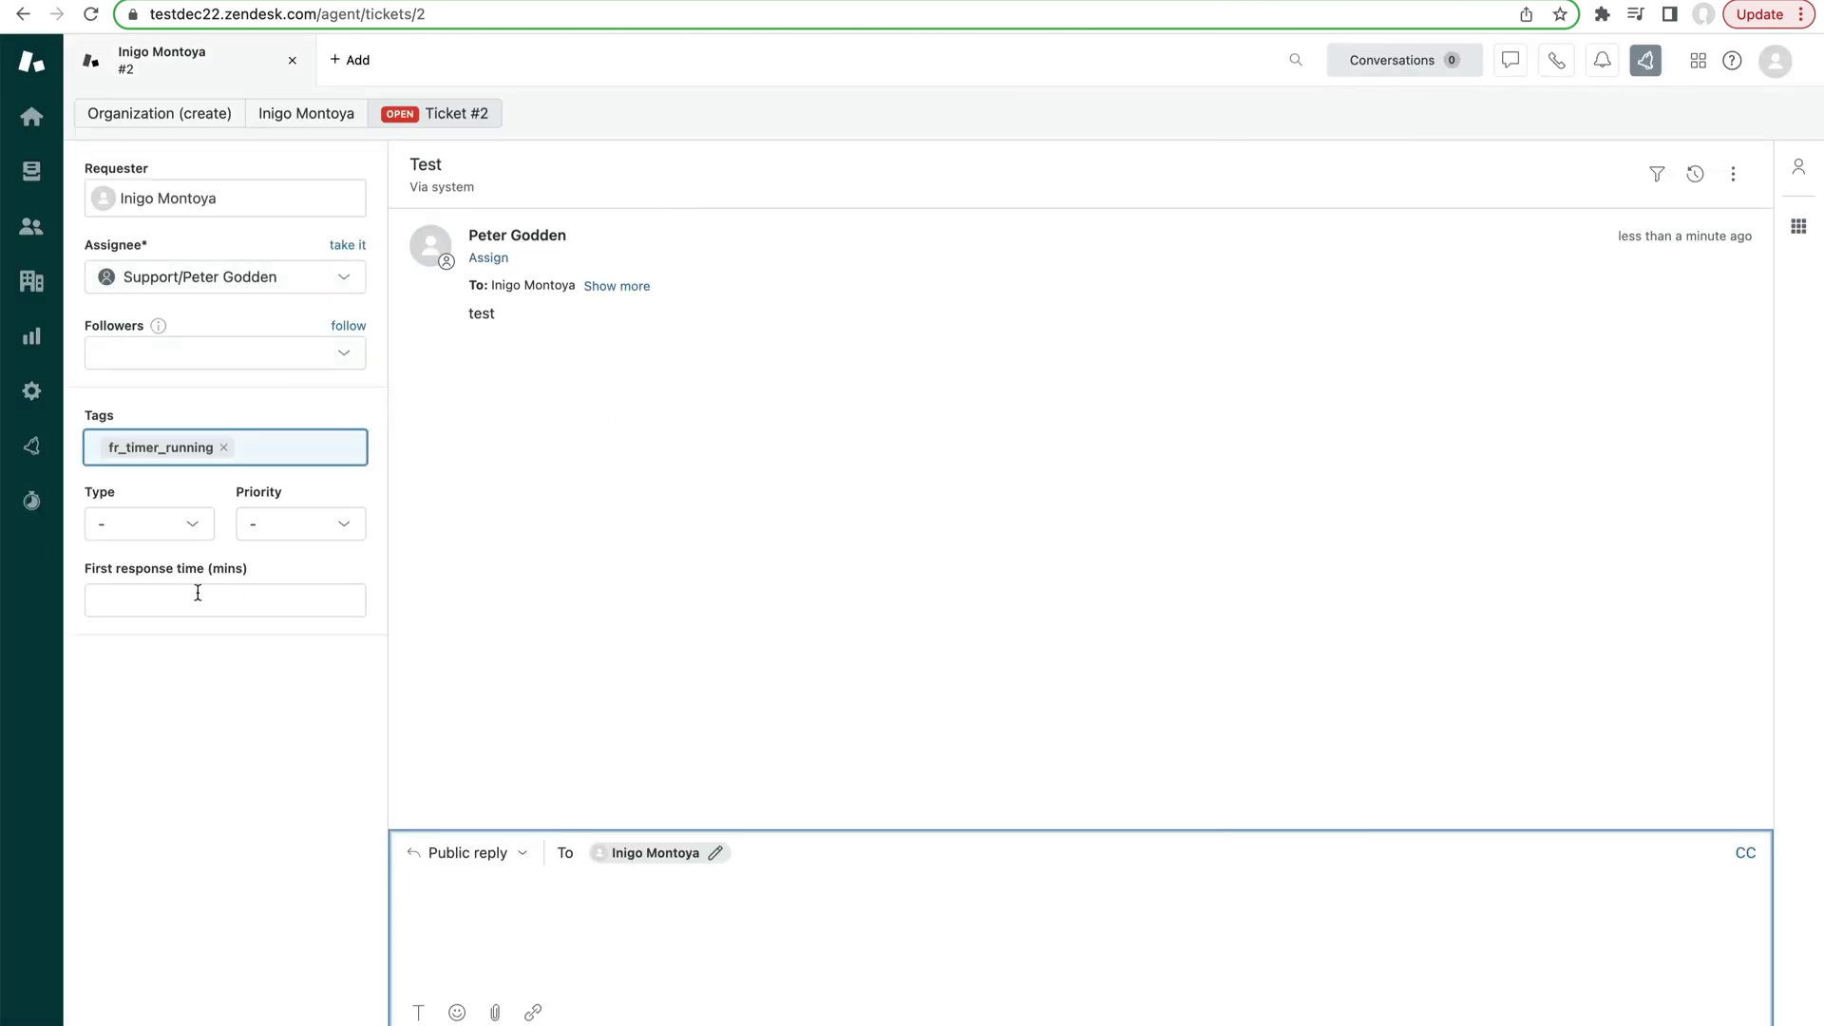
click(1800, 225)
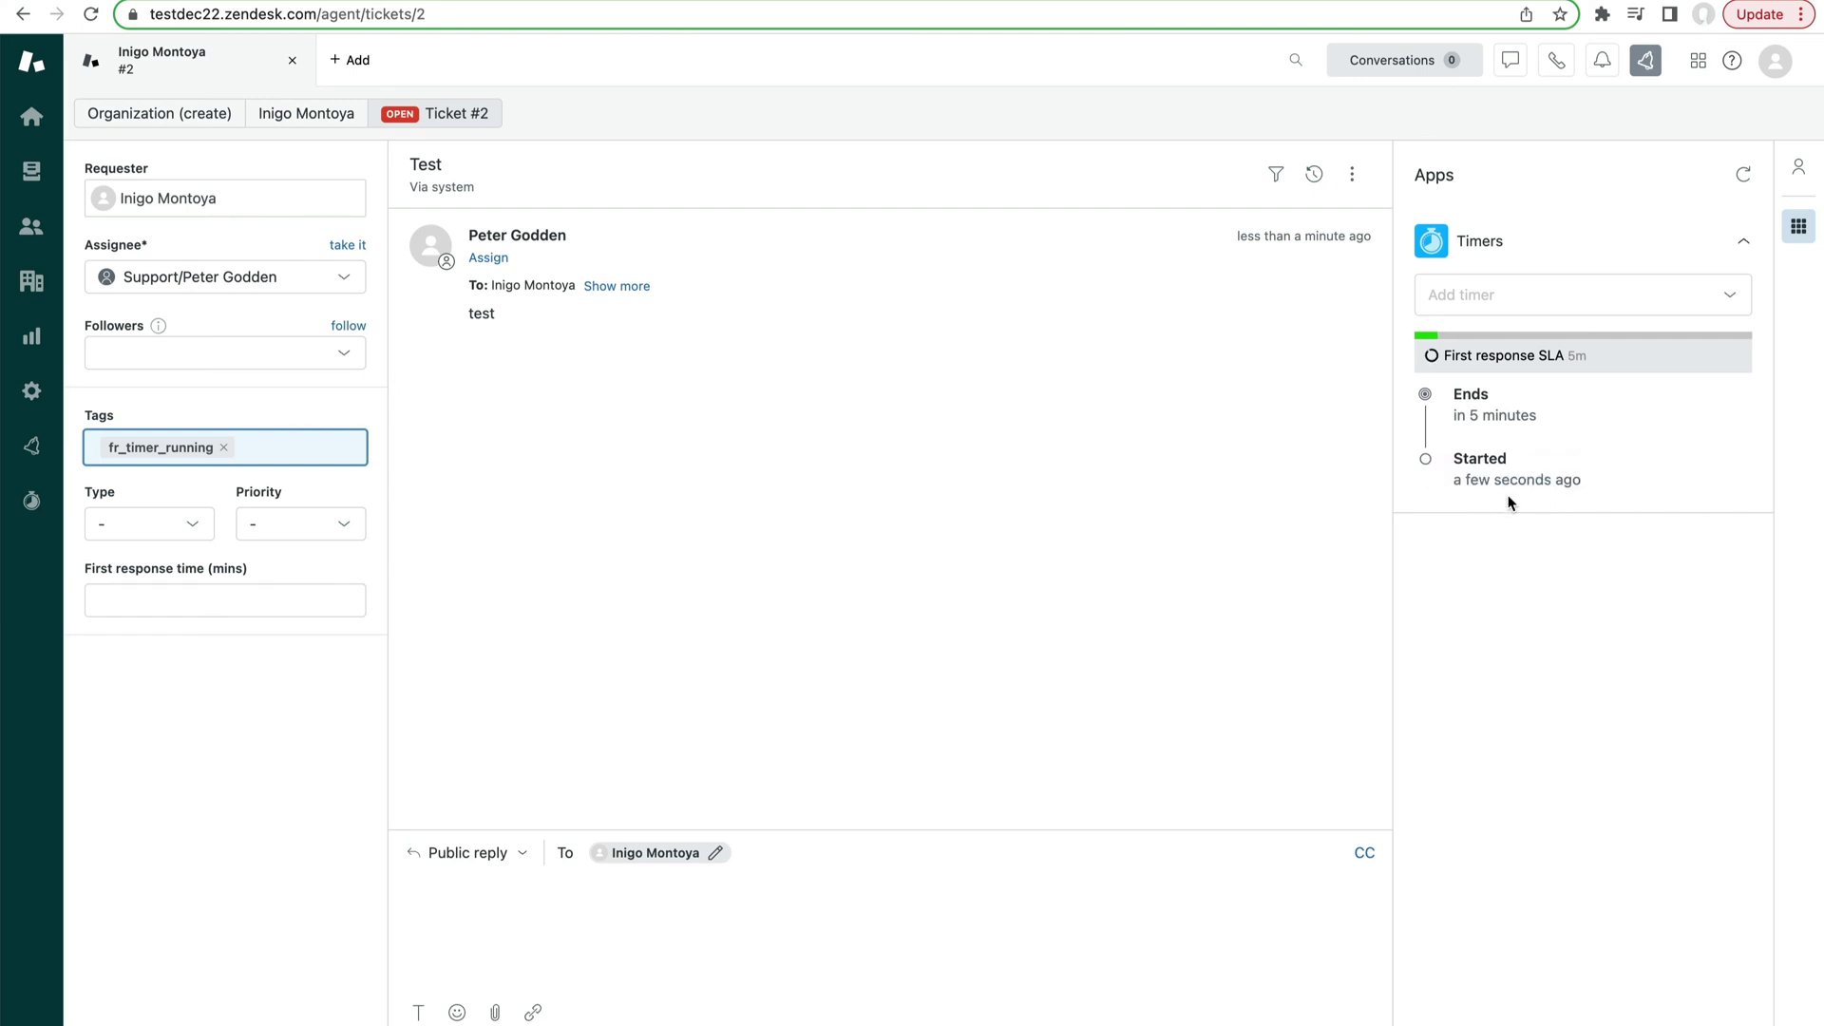
mouse_move(1486, 418)
click(1313, 178)
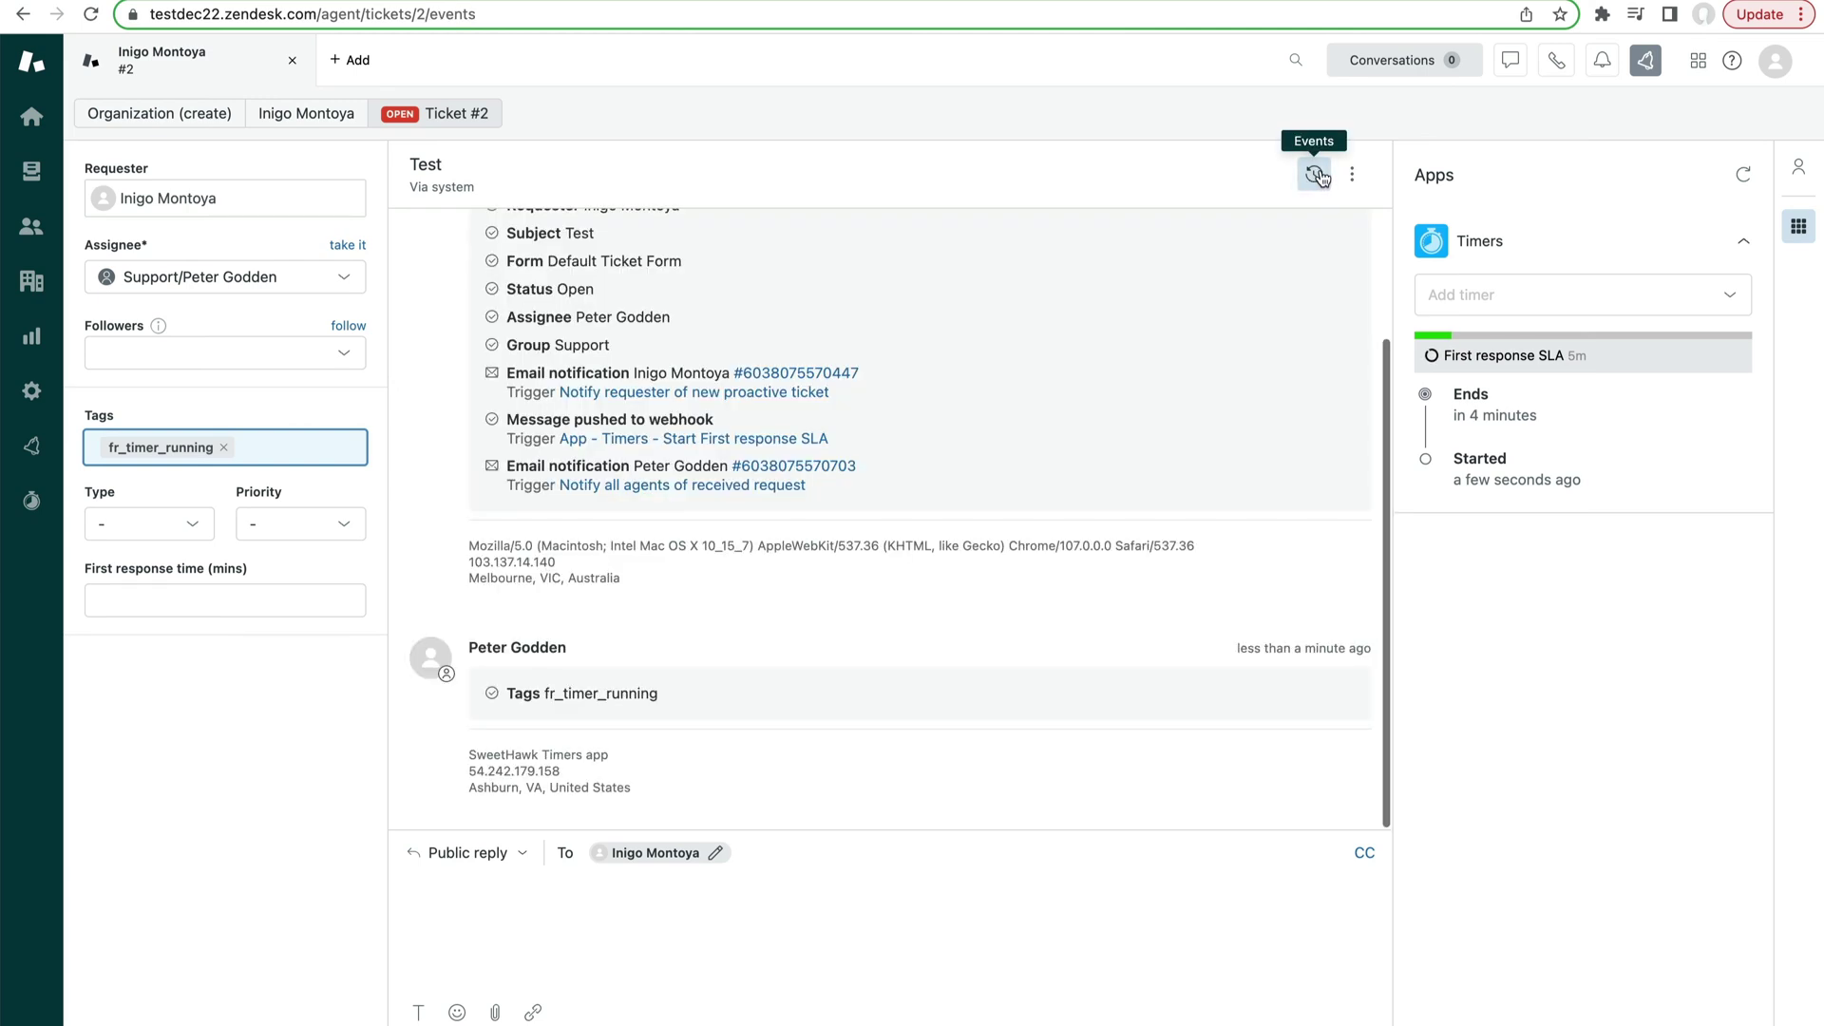
scroll(1269, 258, up, 2)
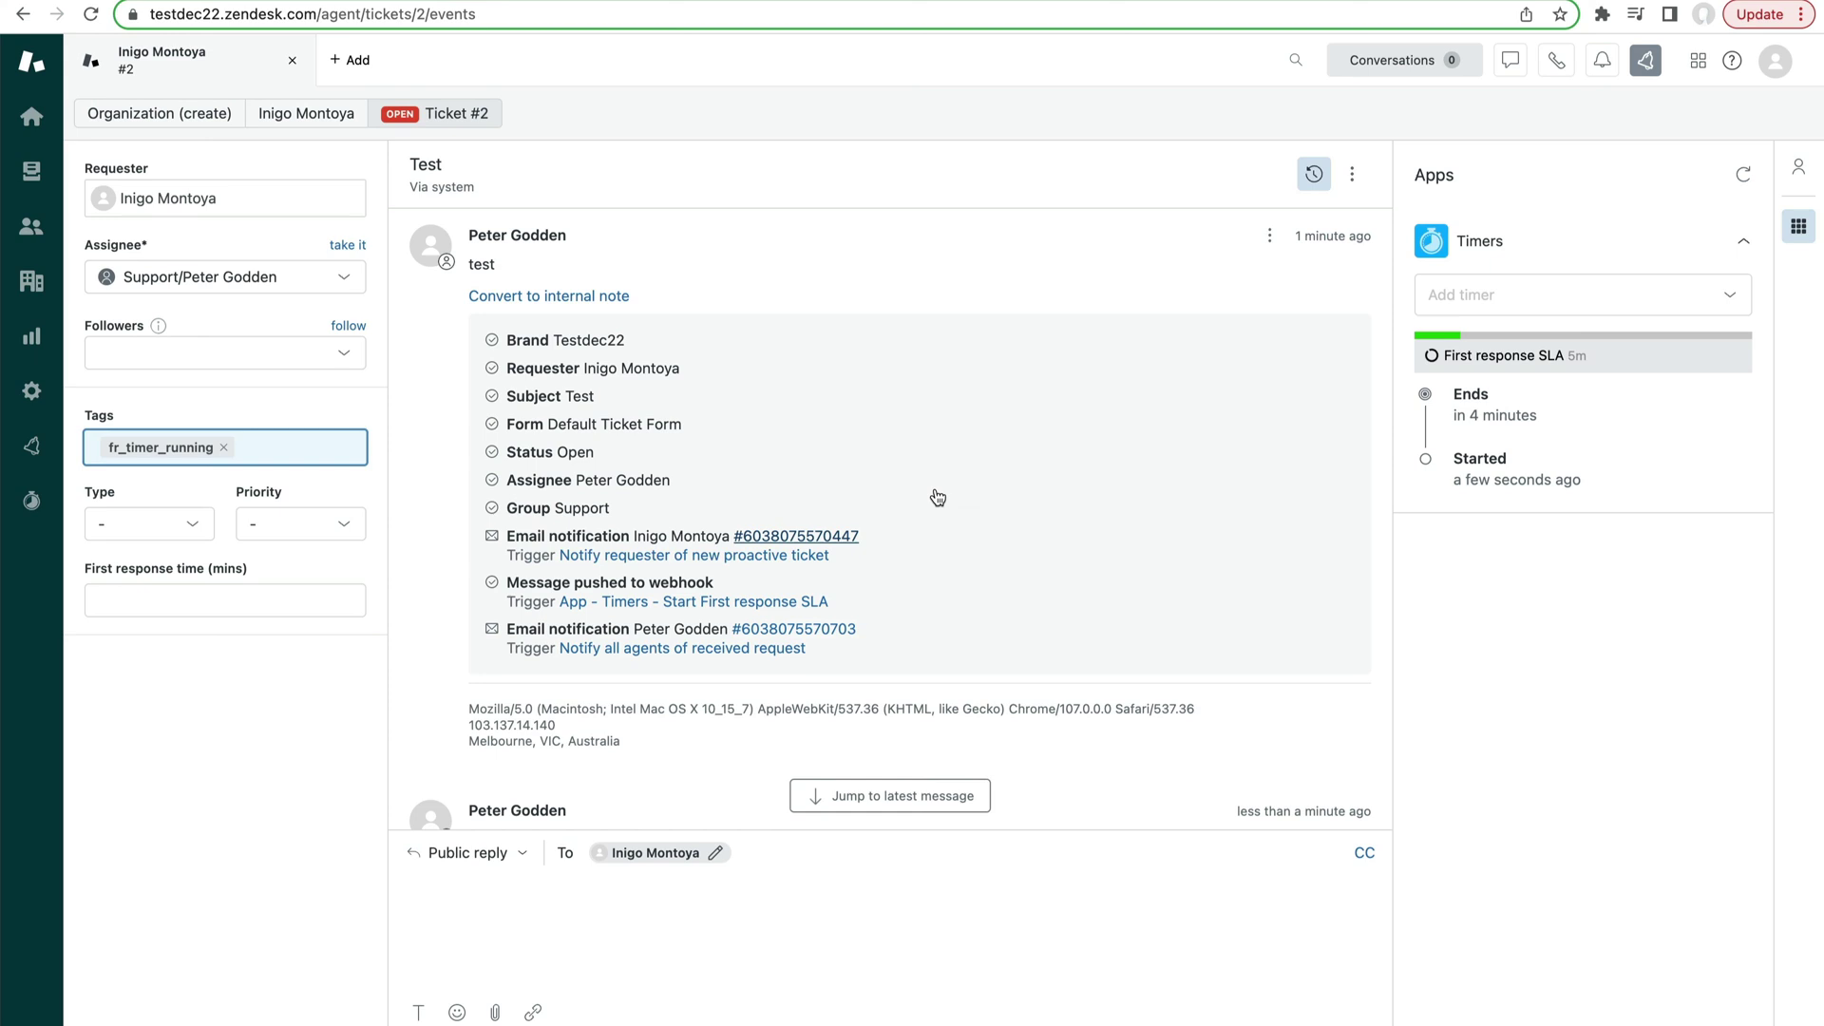
click(1314, 176)
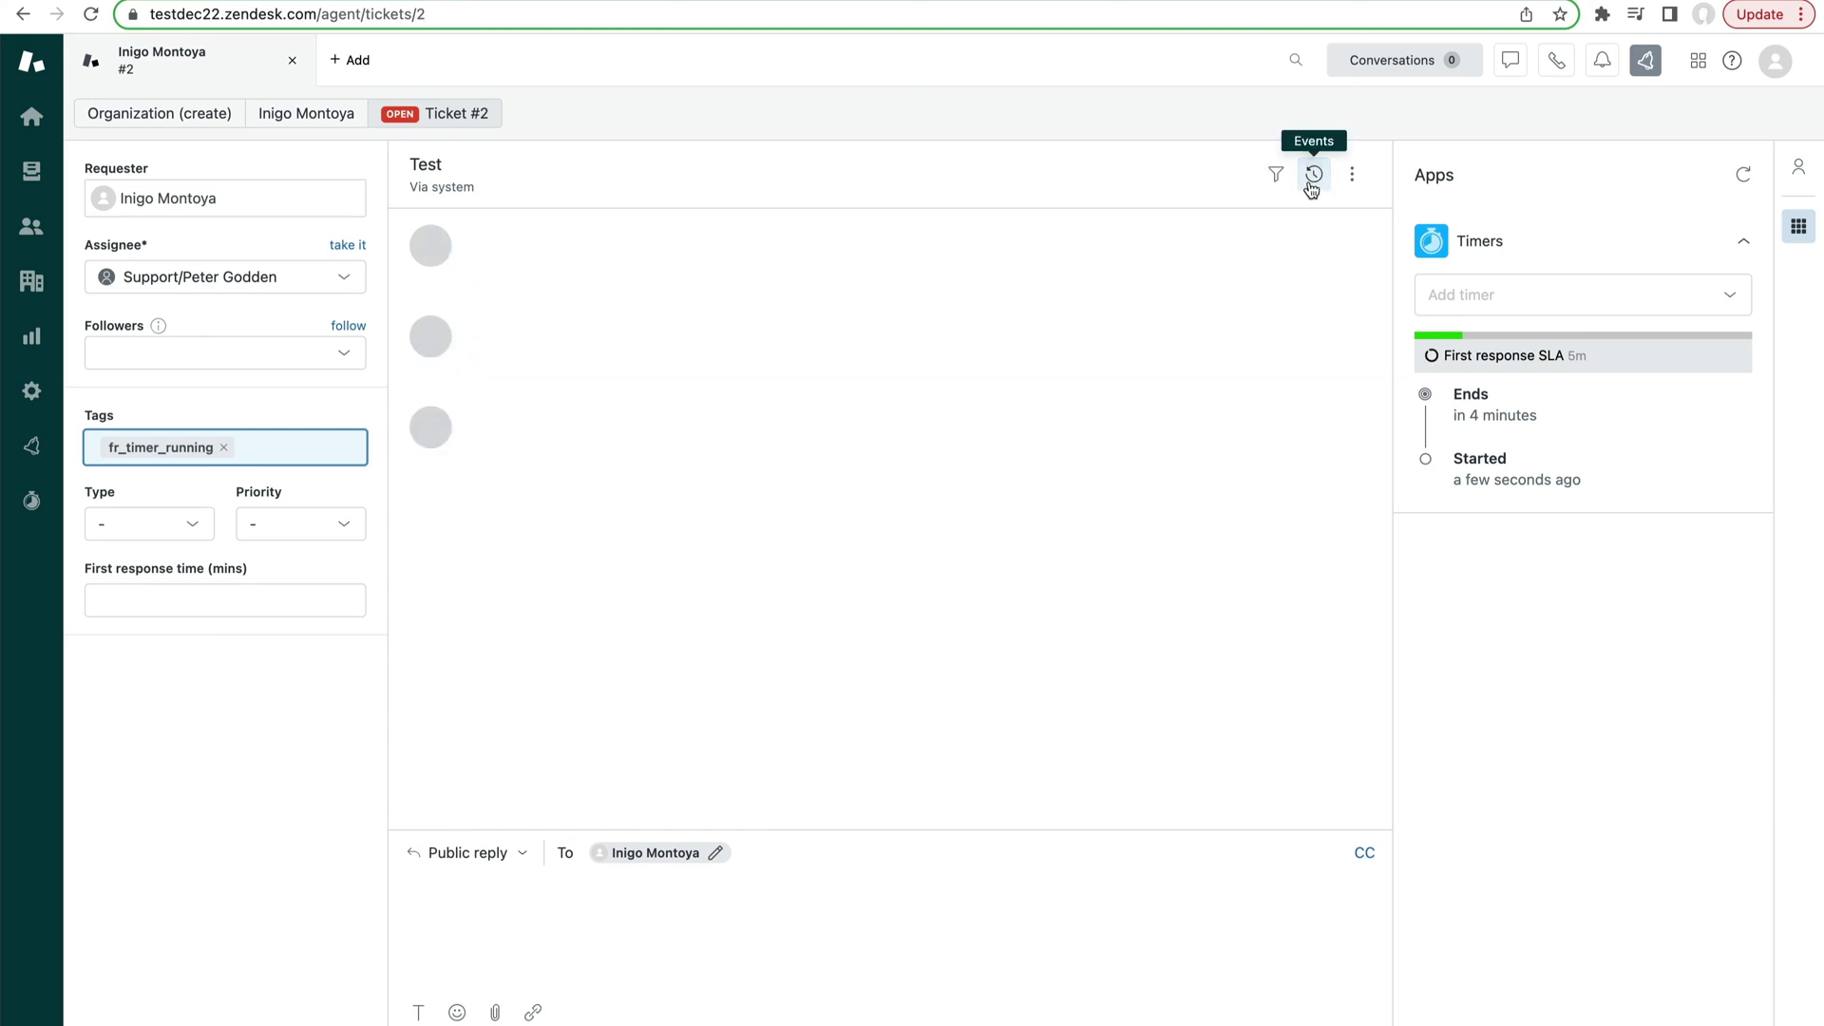
- Post the public reply 'Here is your first response' on ticket #2 and submit as Open
click(919, 910)
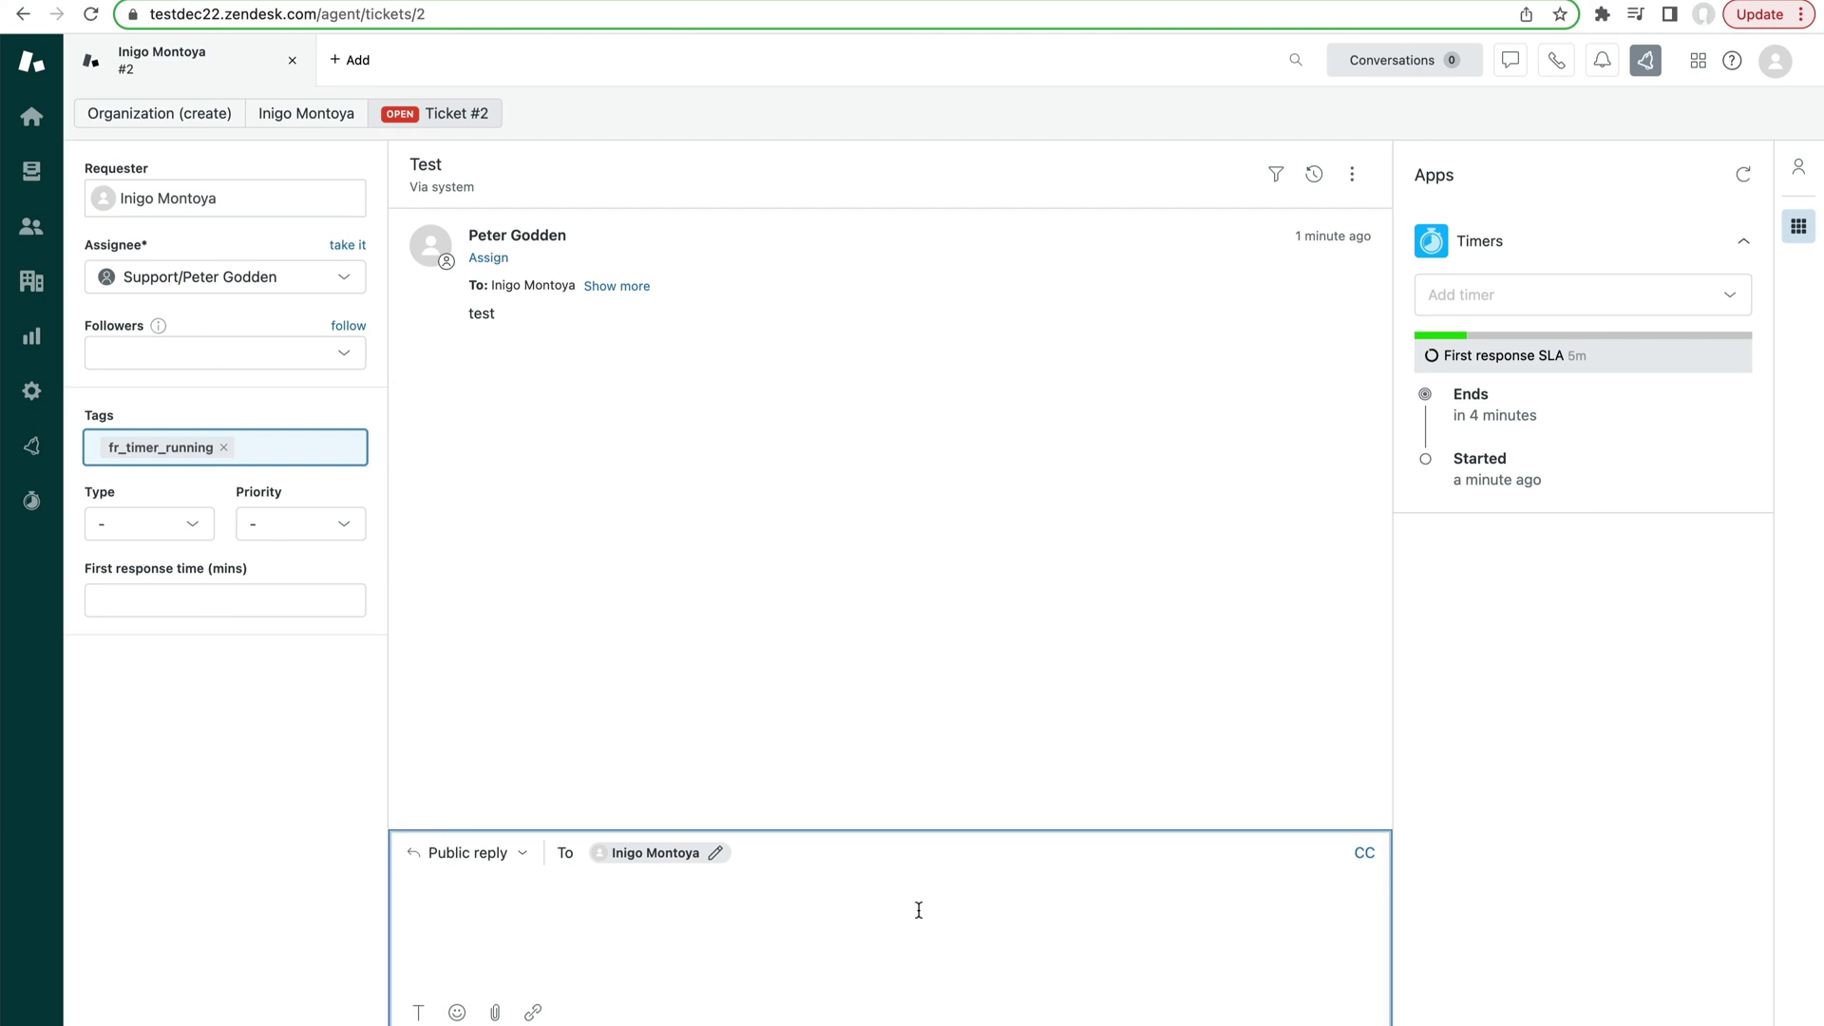
text(Here is your first response)
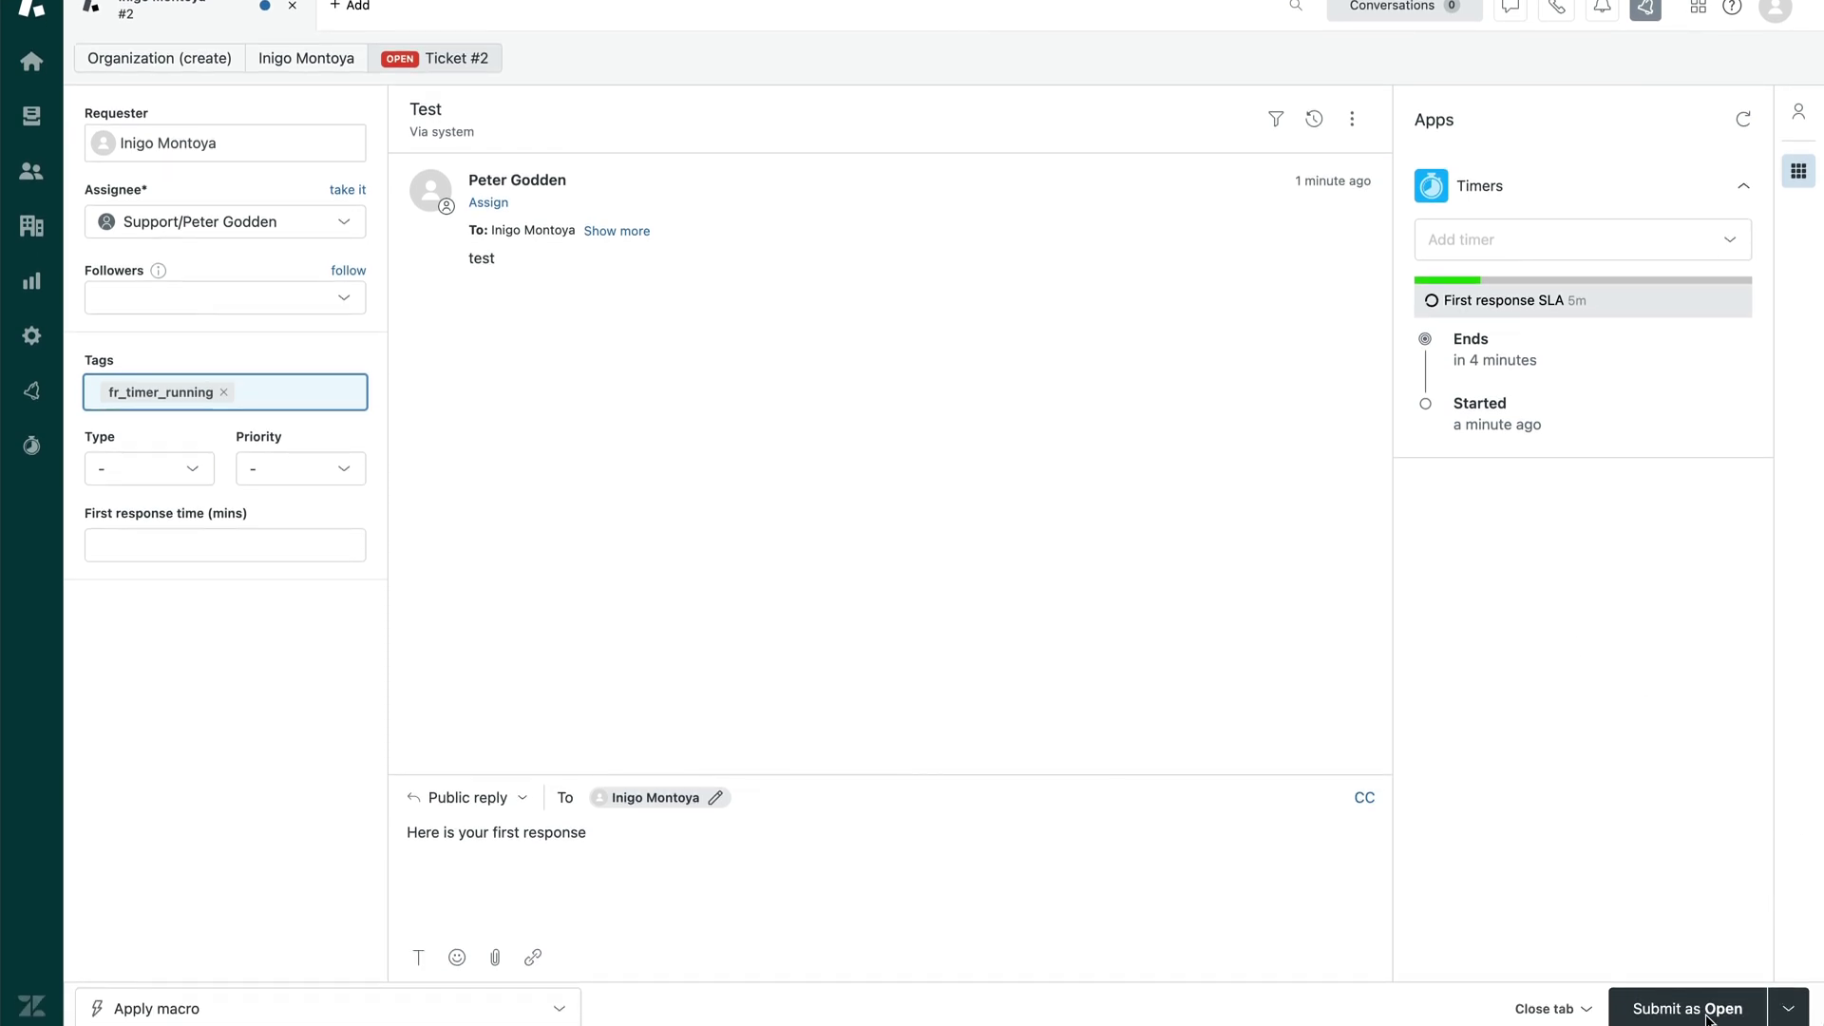
click(1707, 1015)
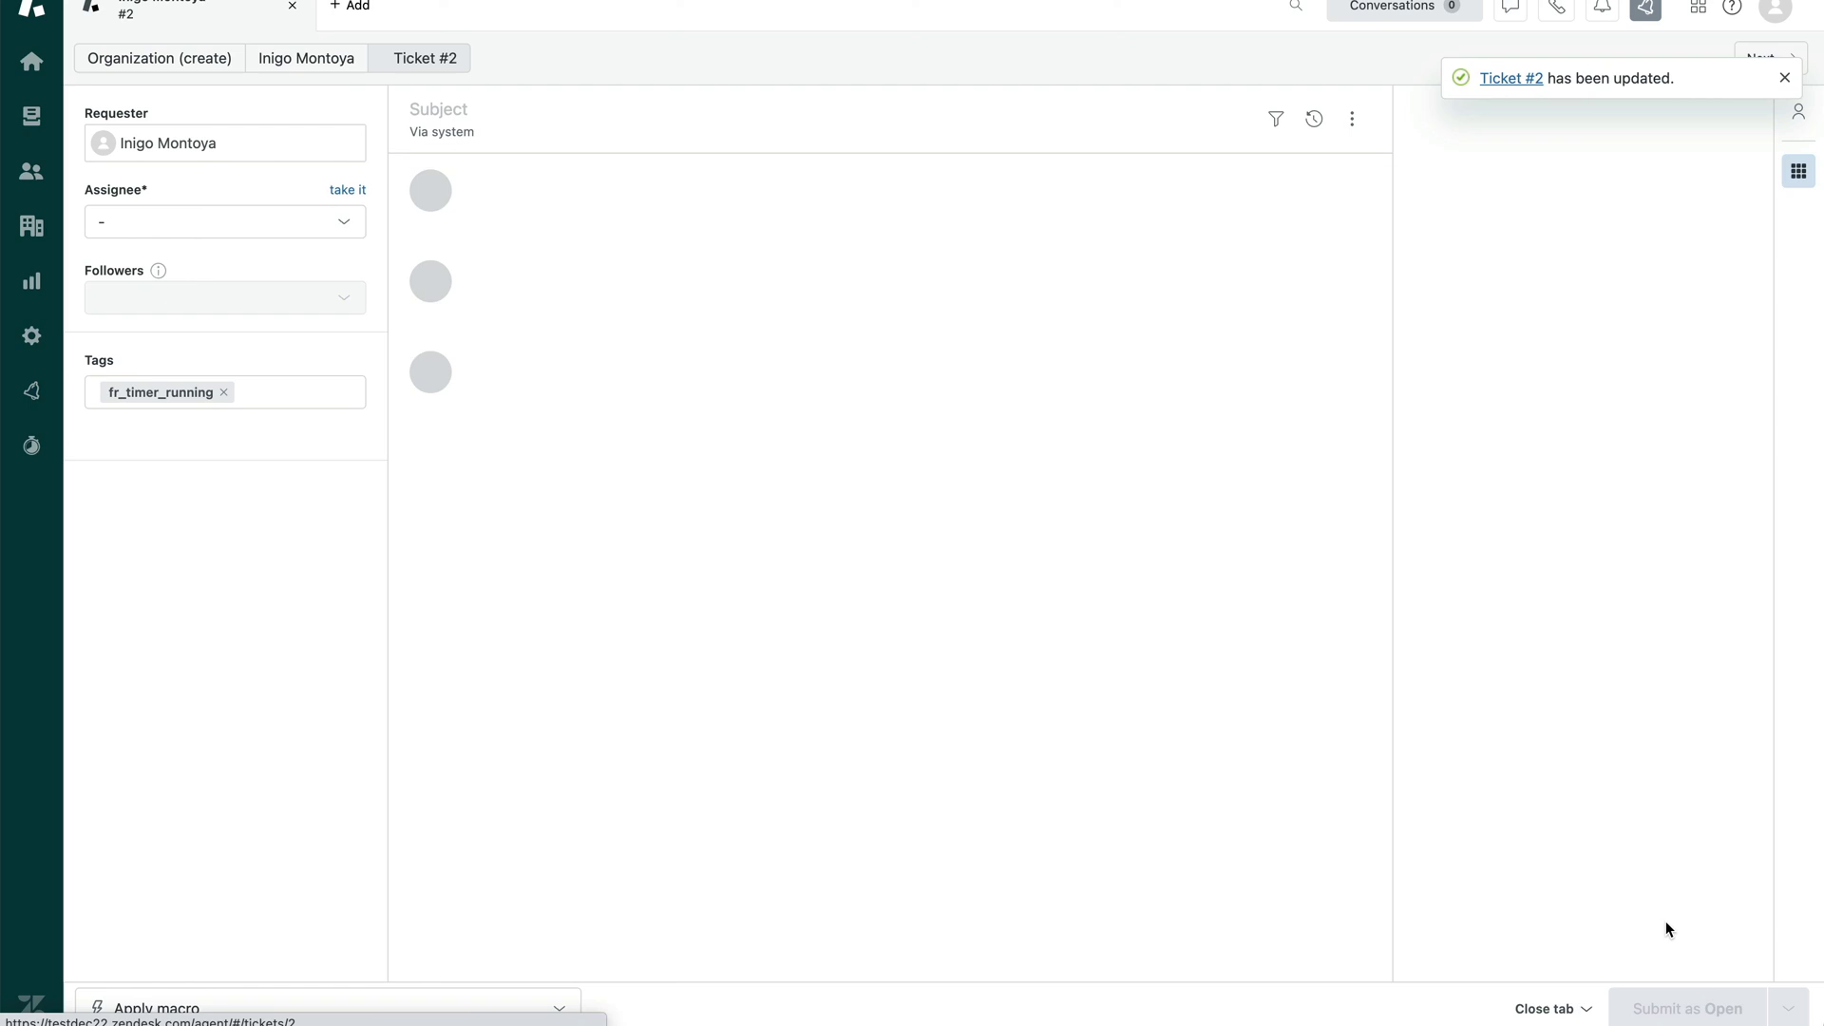
- Set the after-submit action to Stay on ticket and check the recorded 00:01:03 first response time
click(1582, 1006)
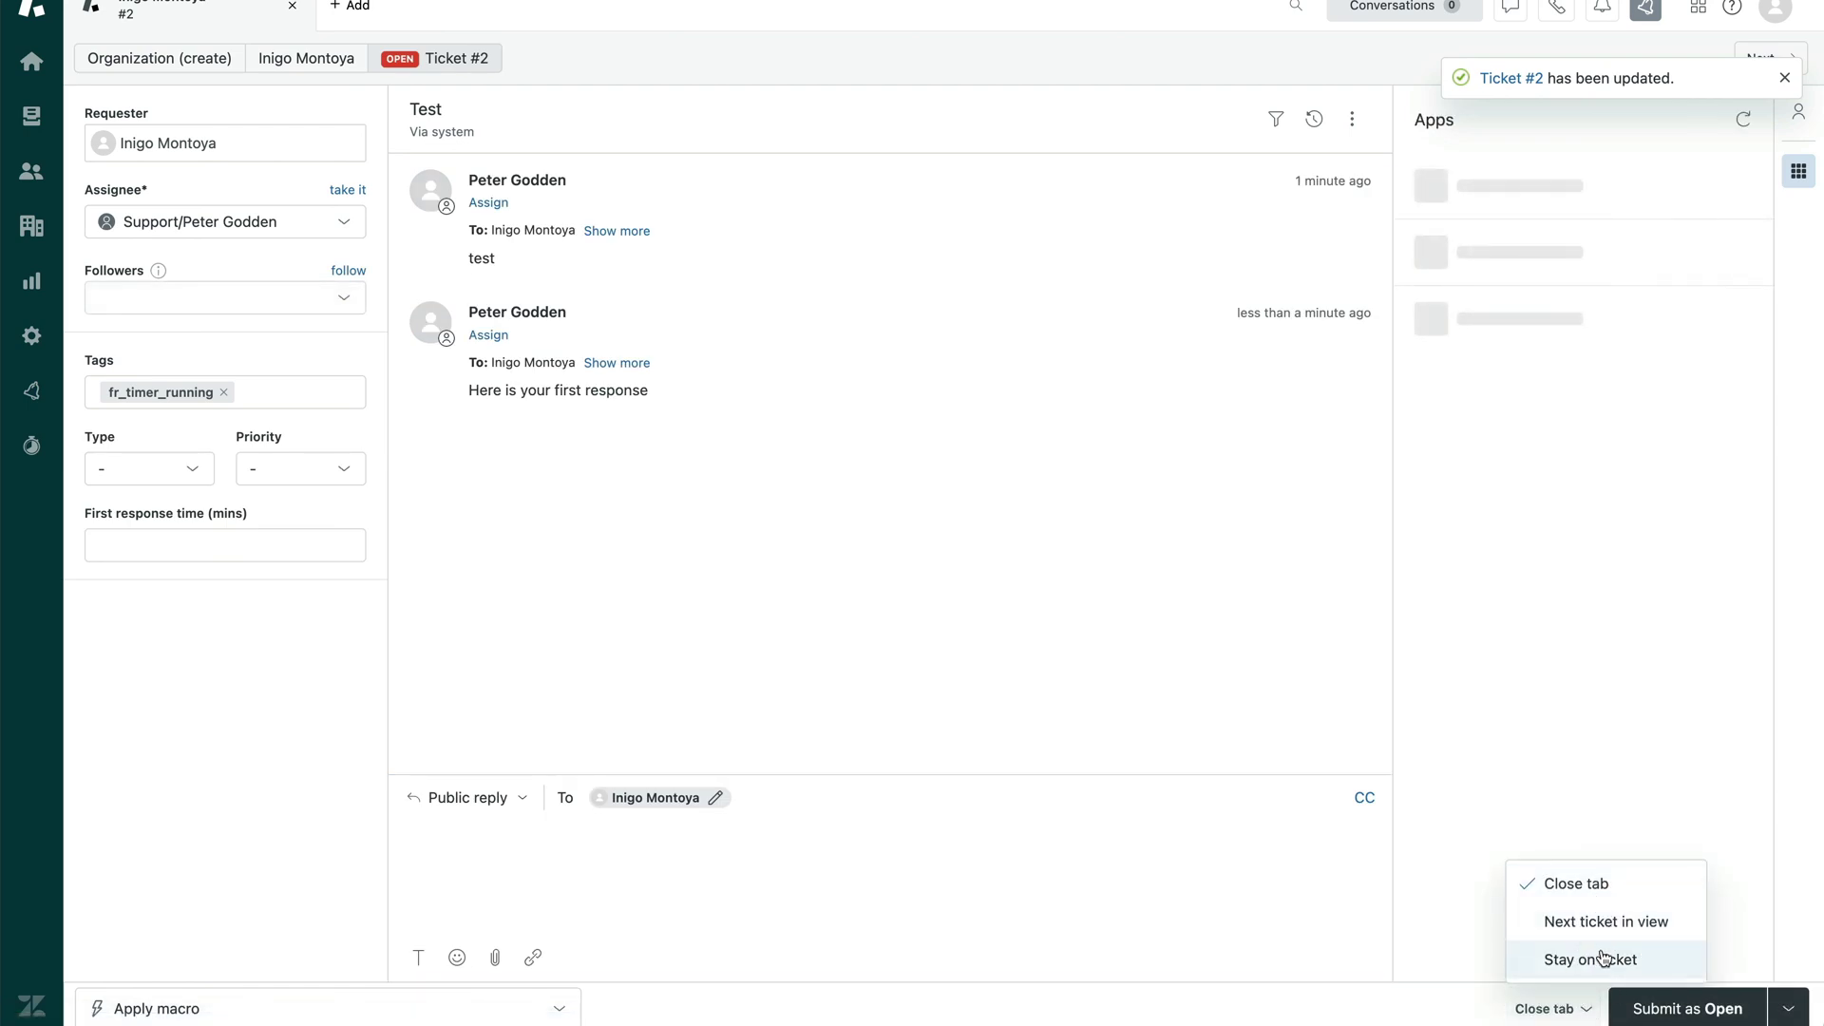
click(1612, 960)
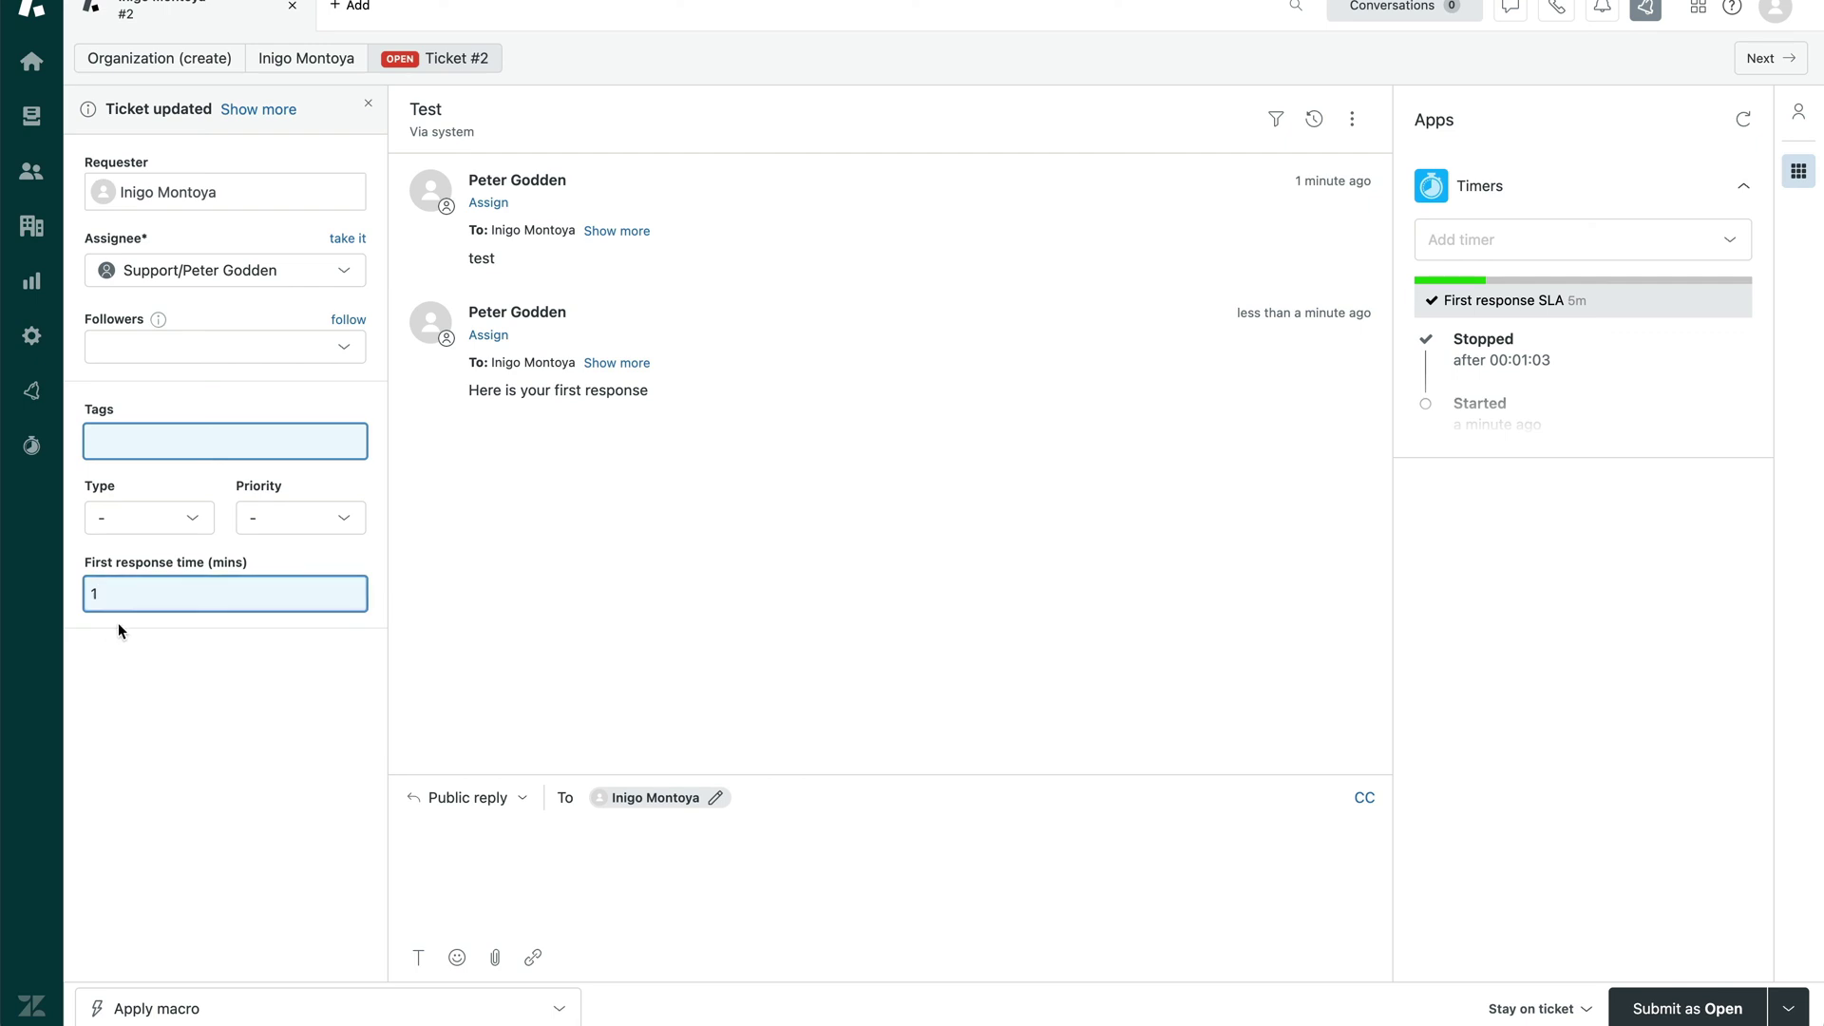
click(114, 591)
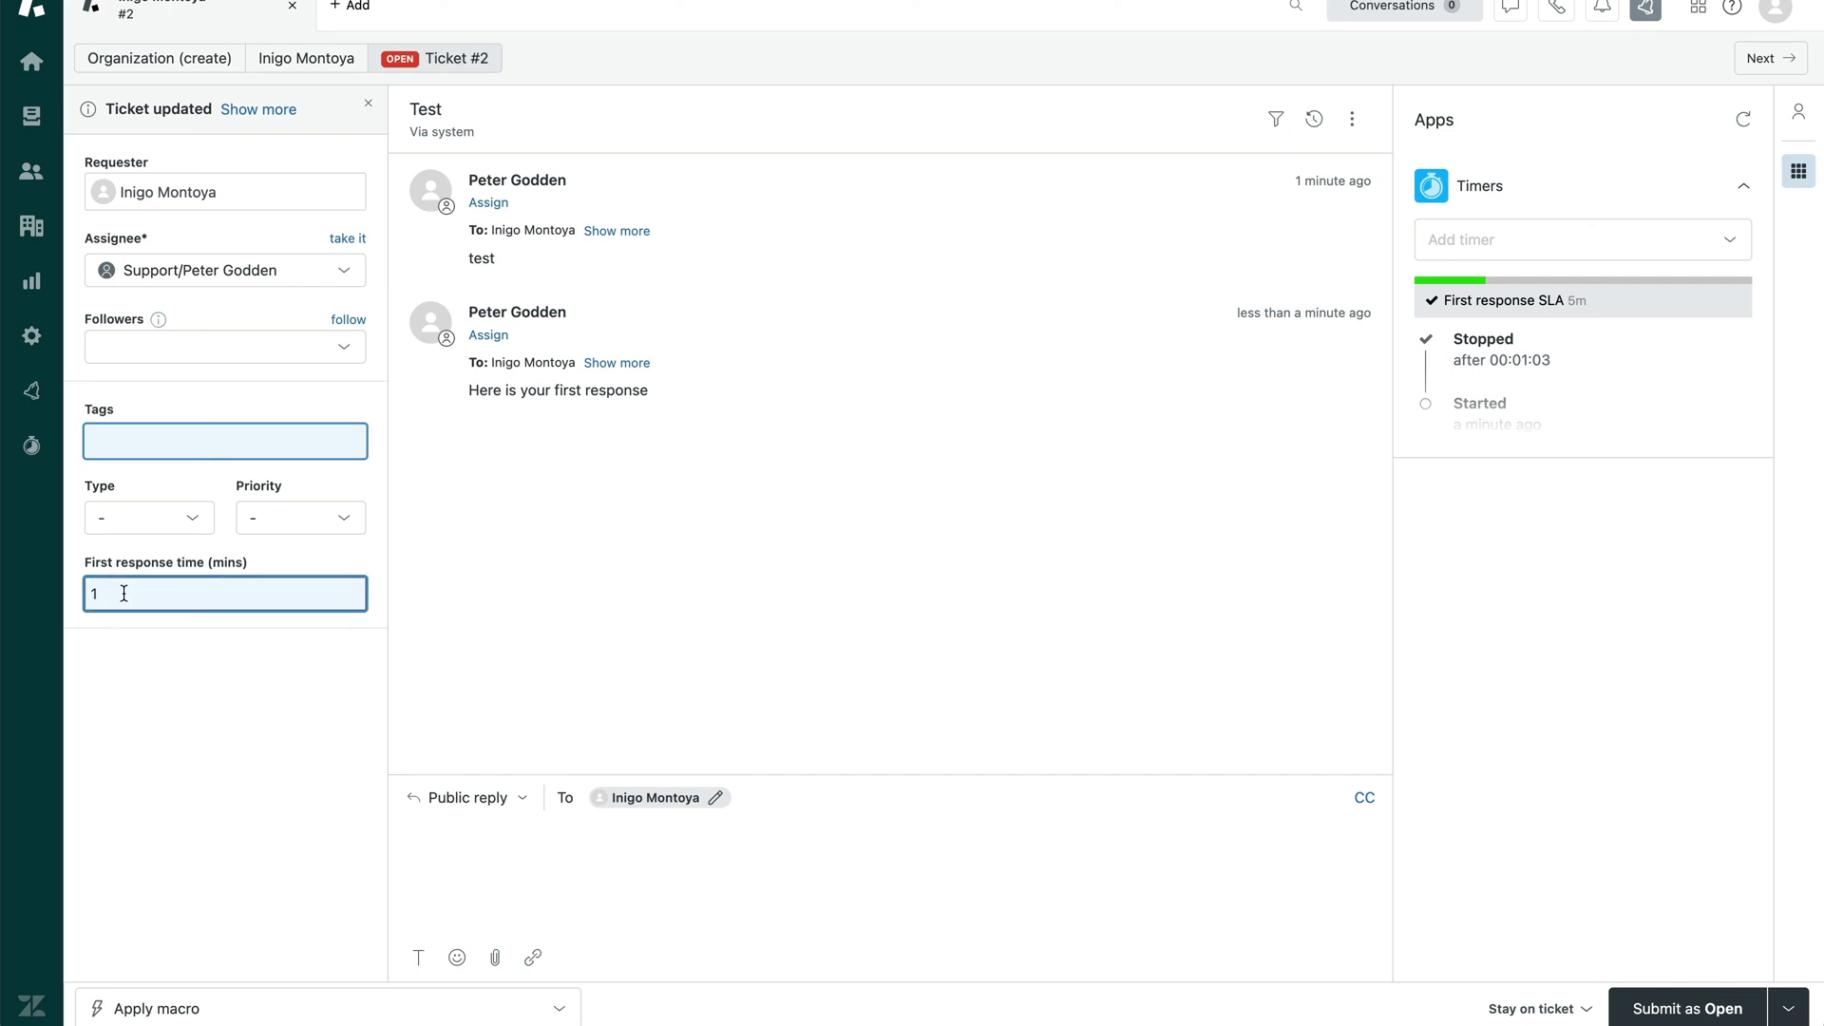